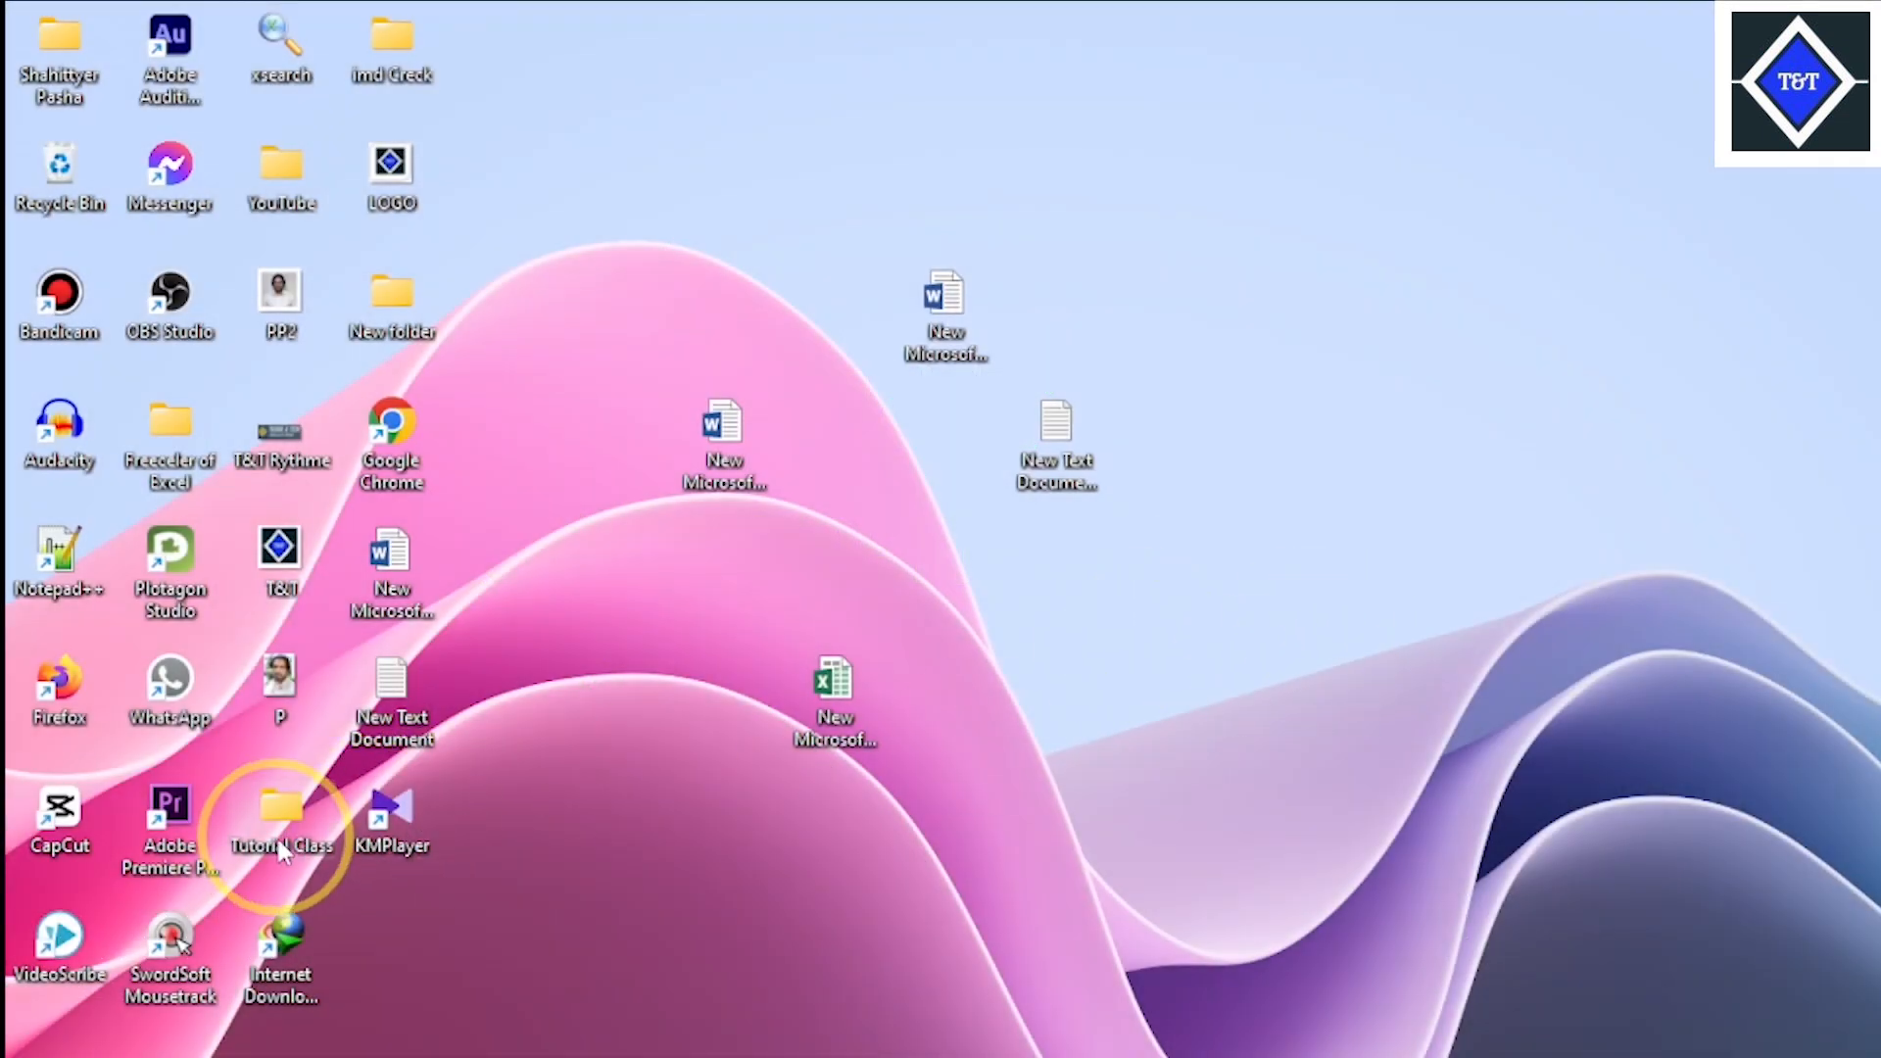
- Open the file Presentation of Excel Formula(1) from the Tutorial Class folder and dismiss the Office activation notice
double_click(281, 814)
scroll(474, 882, "down", 1)
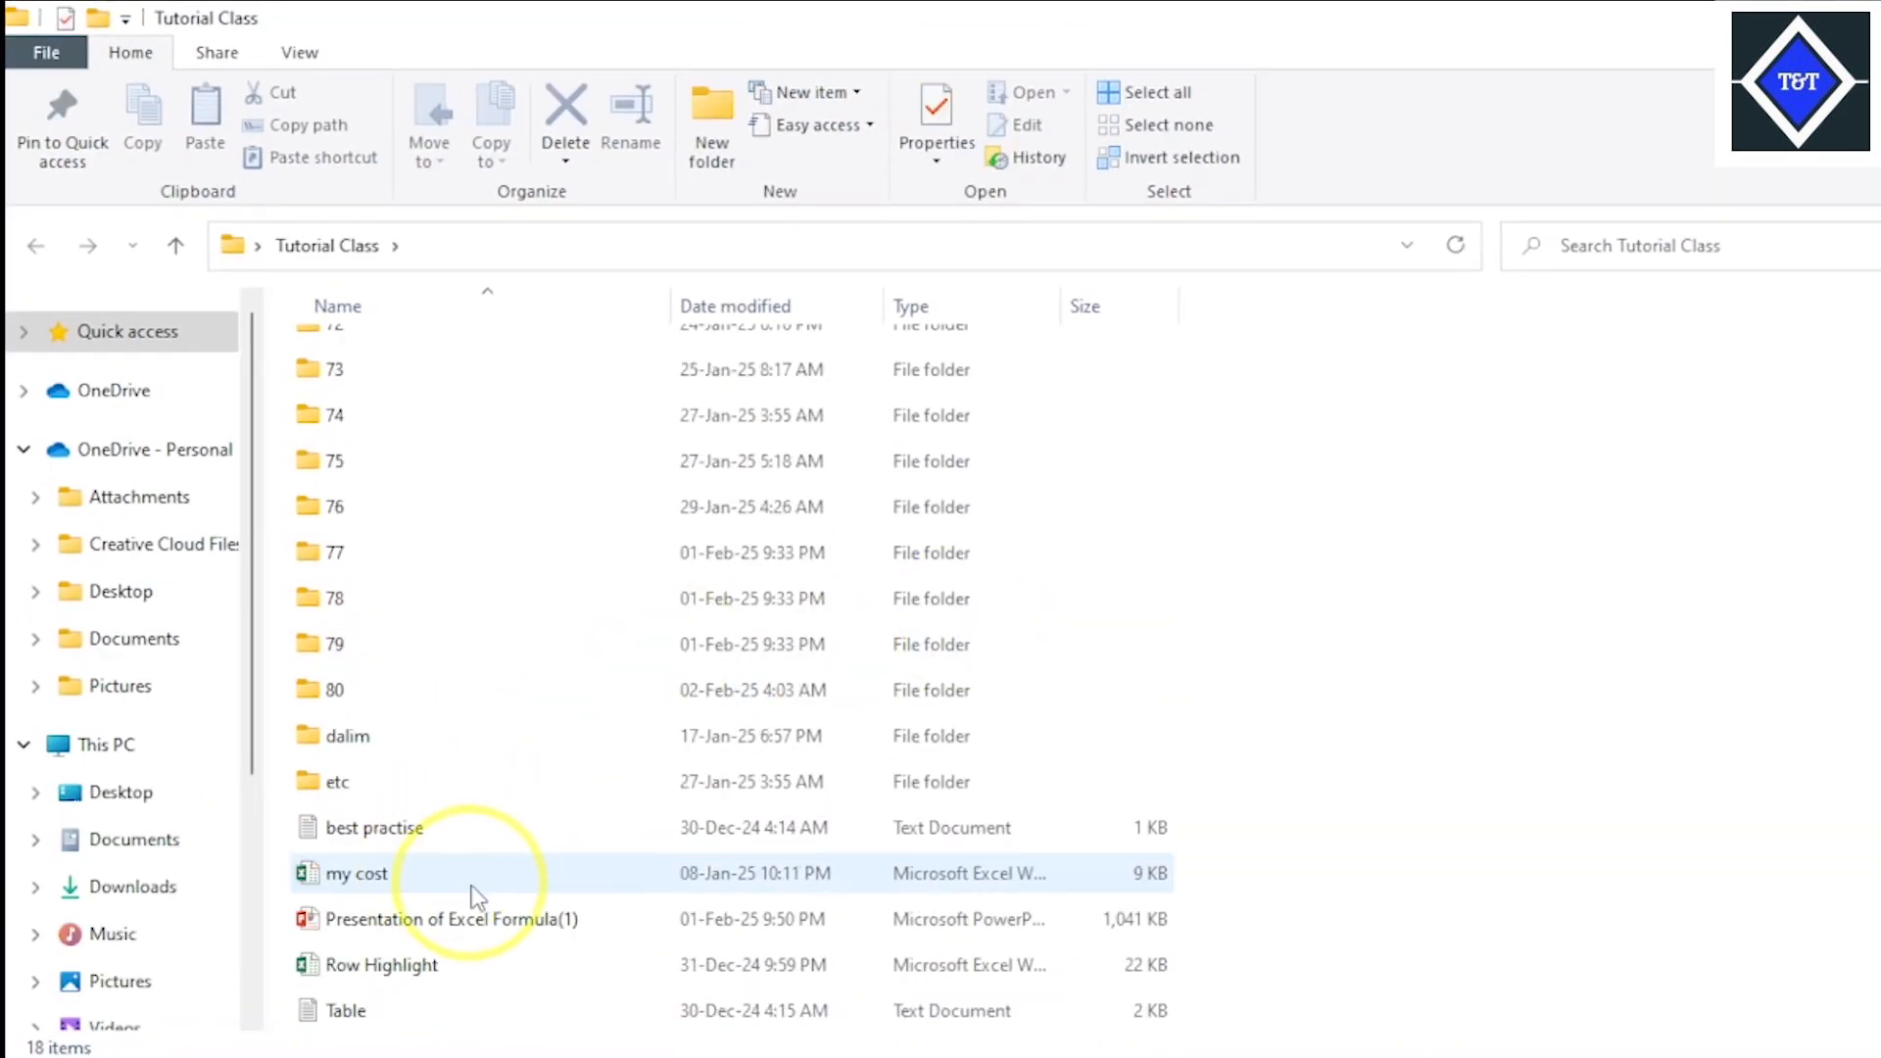
left_click(542, 919)
double_click(542, 921)
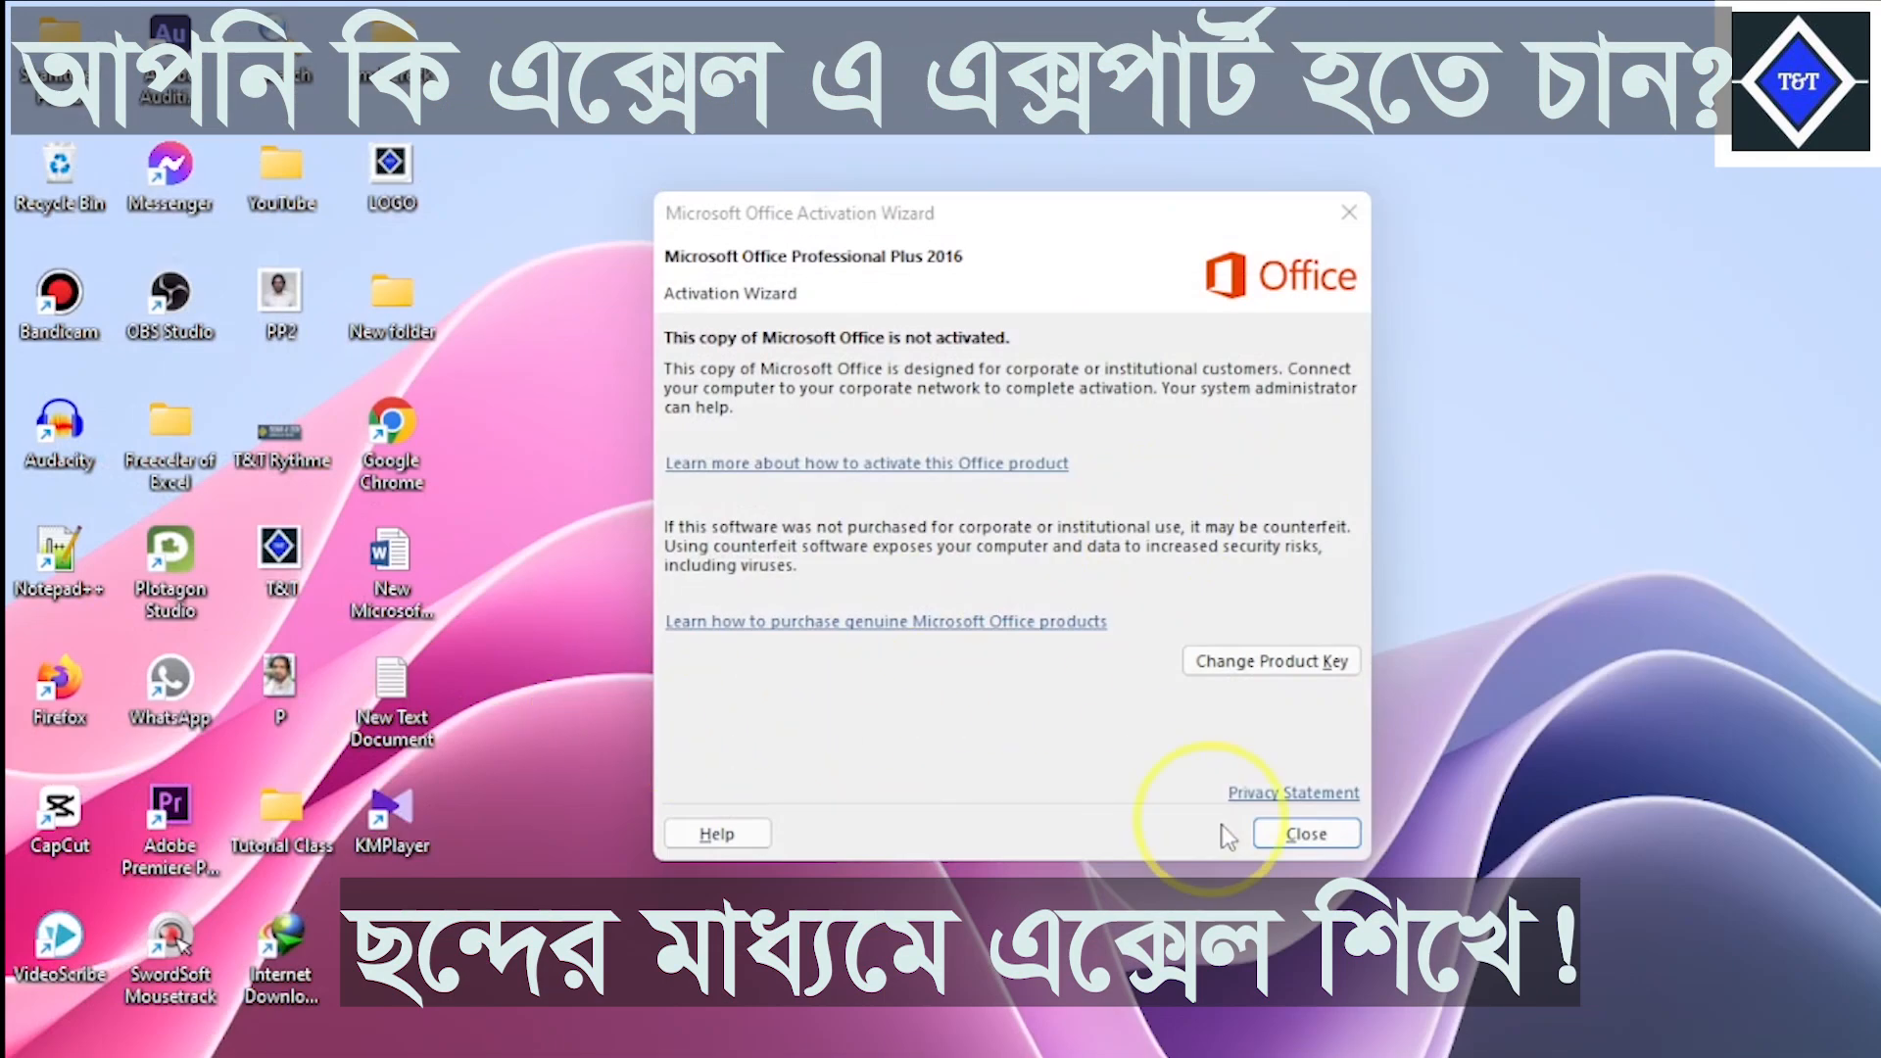
left_click(1306, 833)
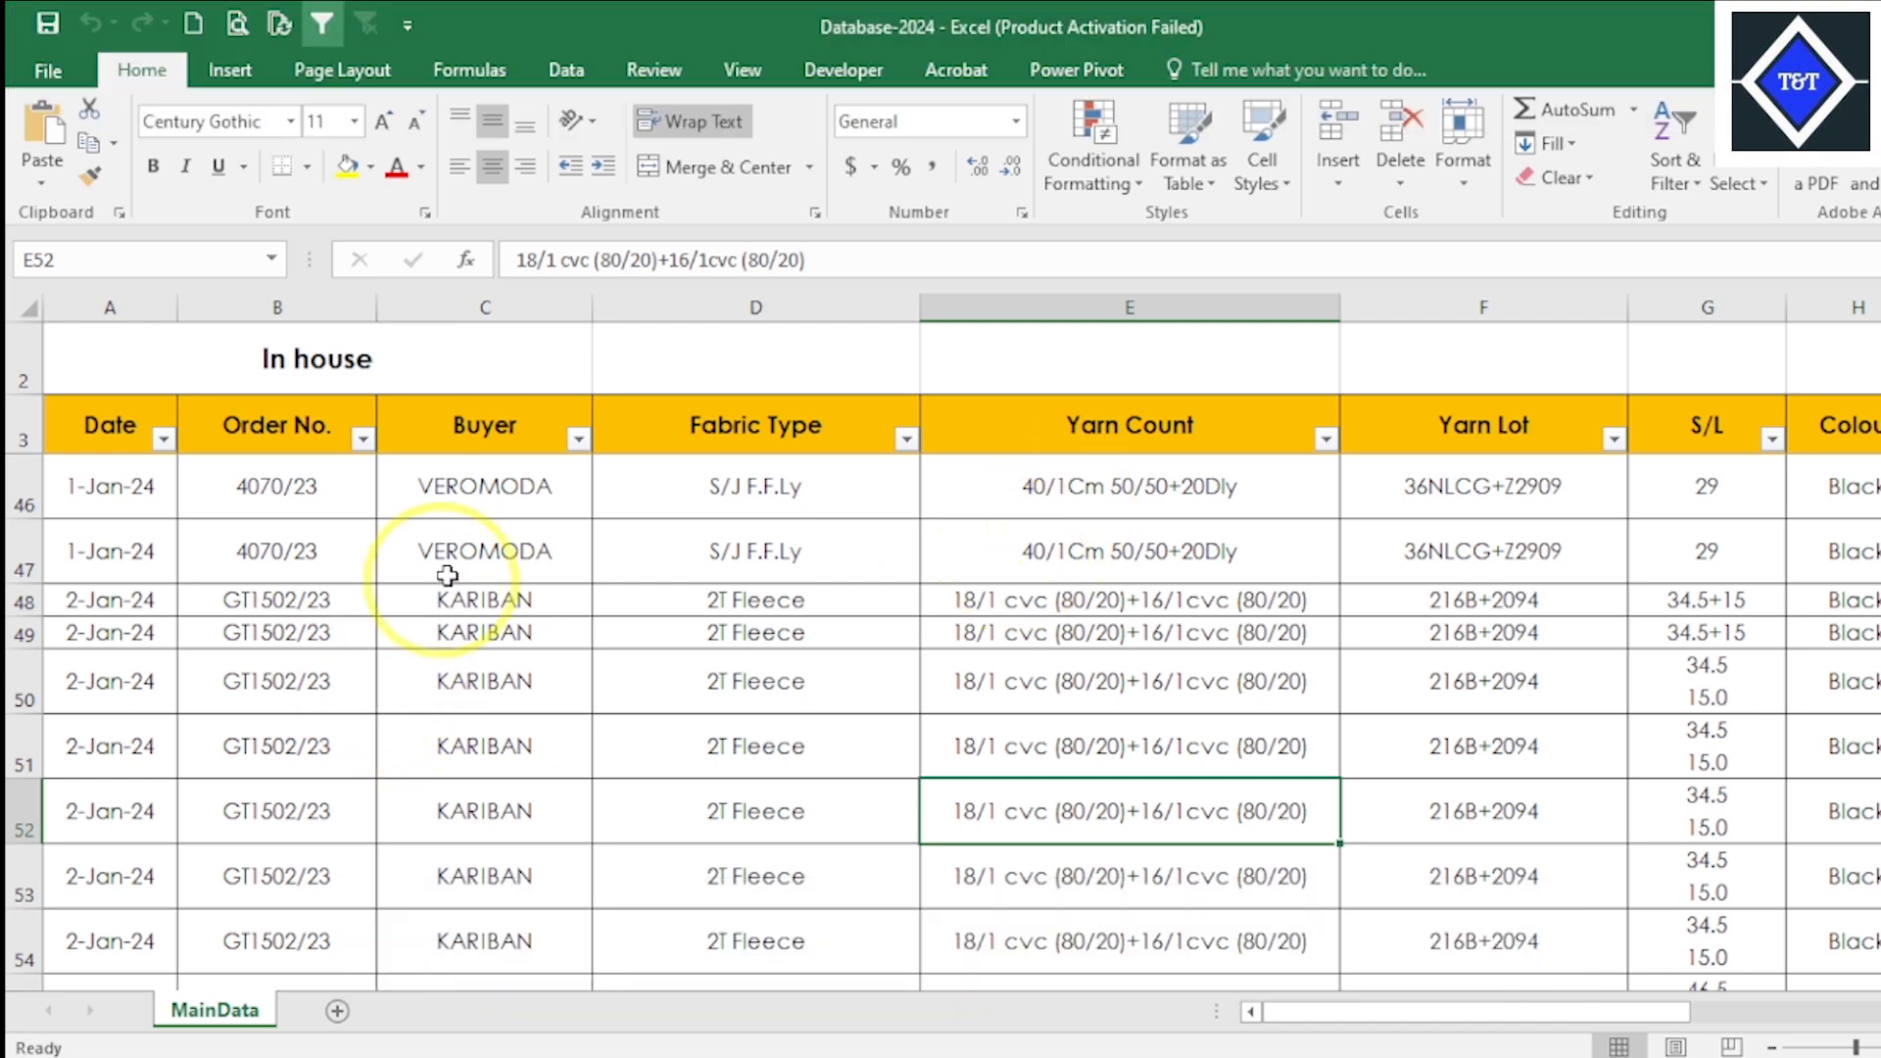
- Examine the extent of the MainData sheet in the Database-2024 Excel workbook, from the Buyer column's last entries across the remaining columns
left_click(497, 484)
key("ctrl+shift+Down")
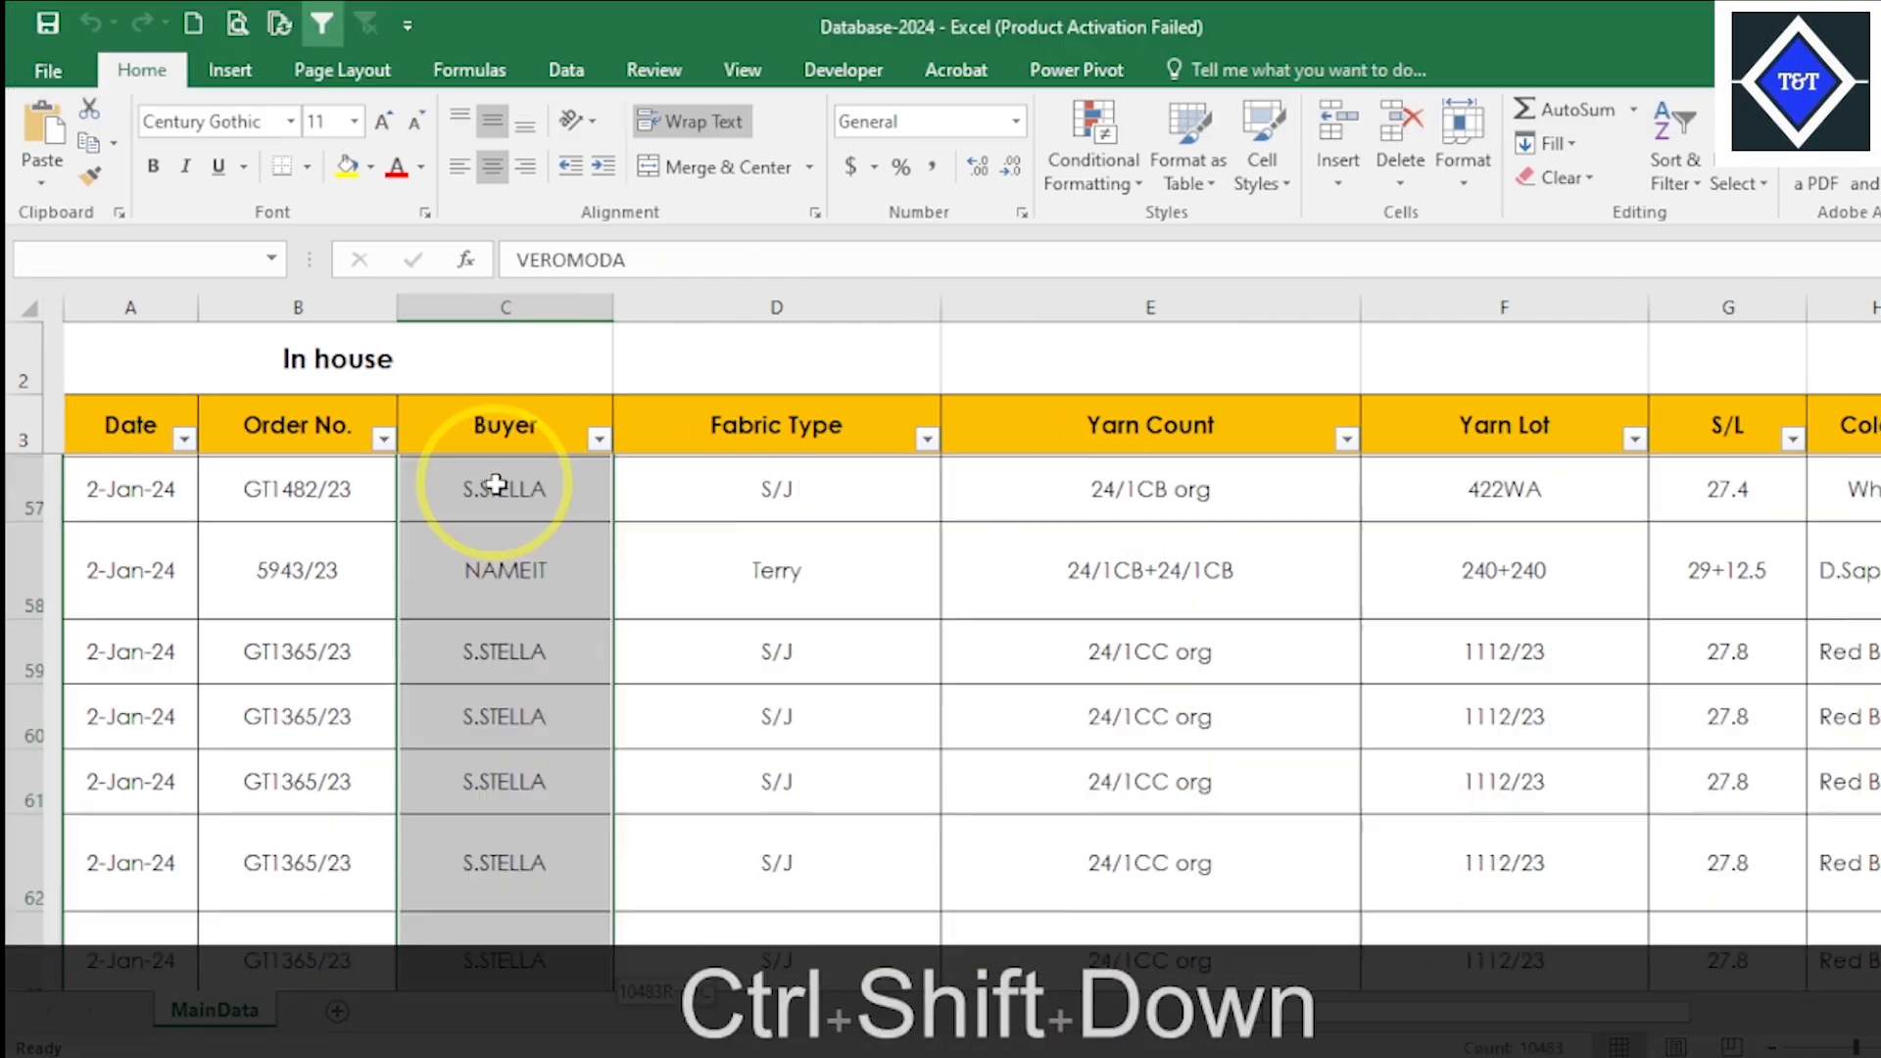
key("alt+Tab")
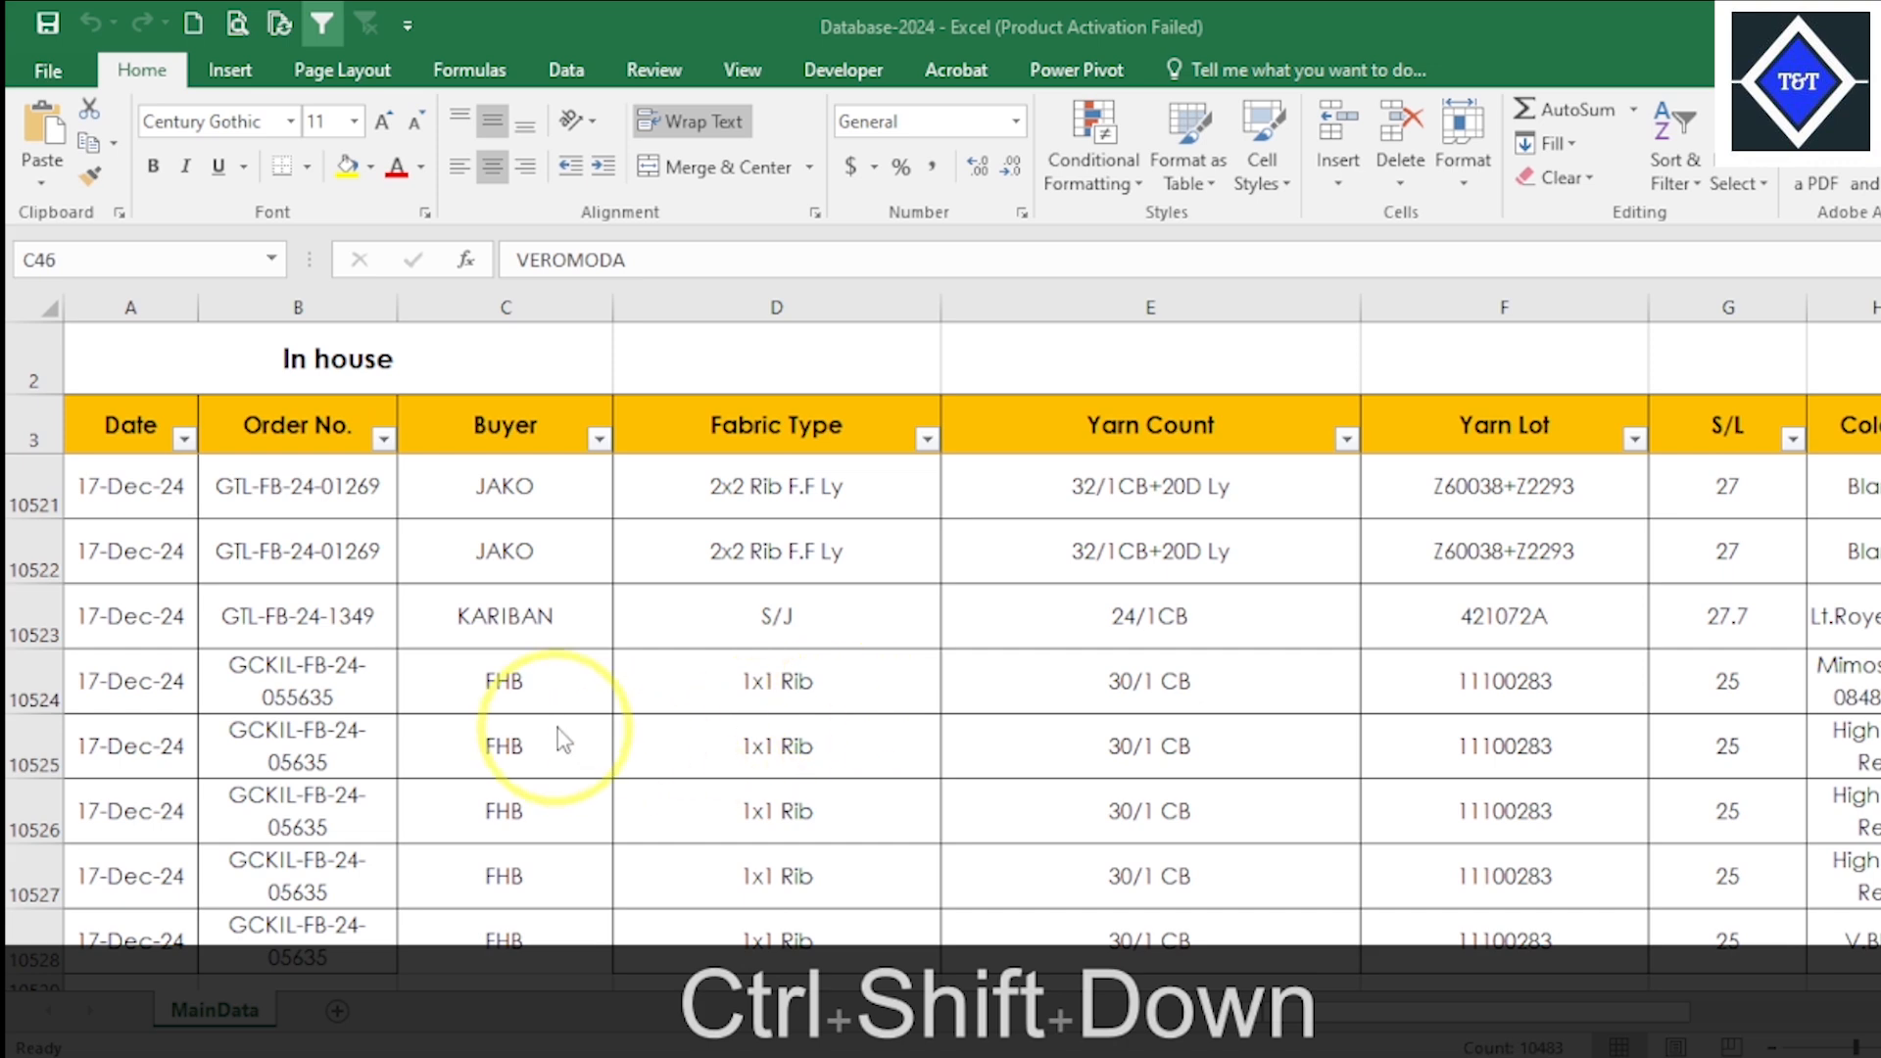
key("alt+Tab")
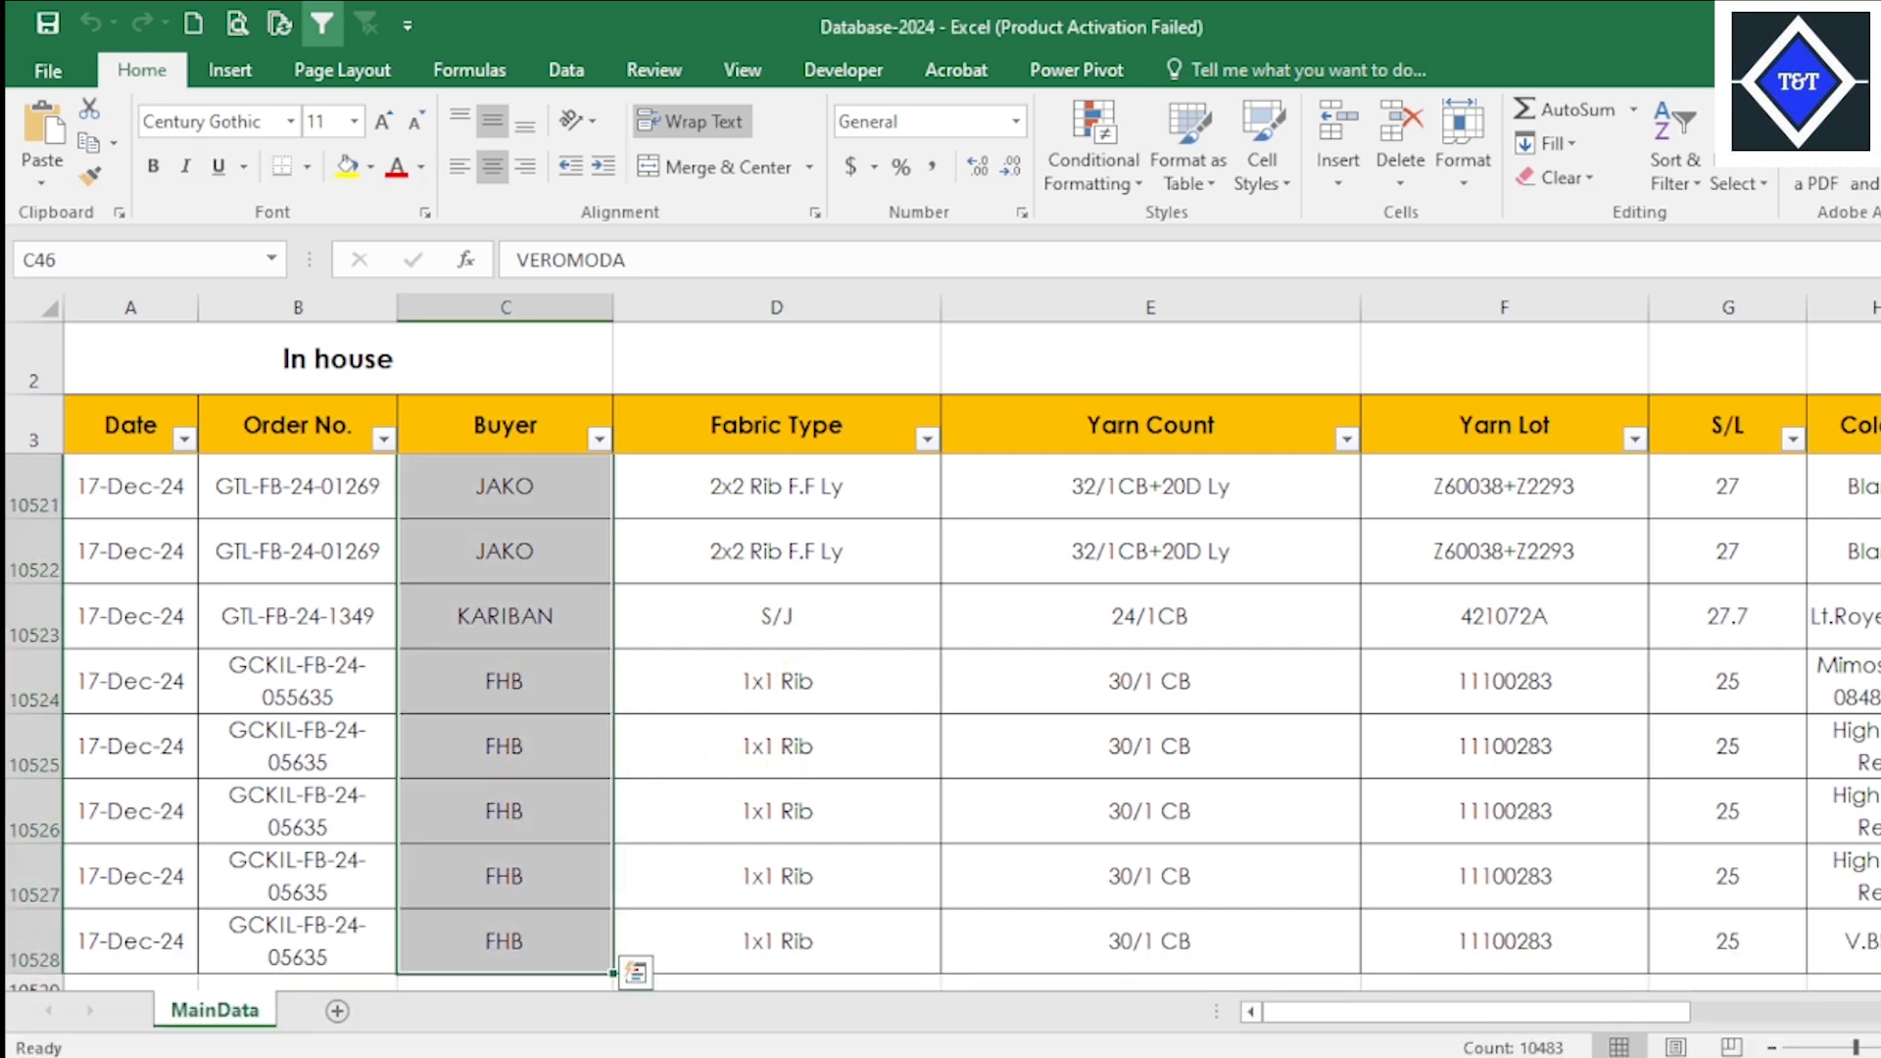
left_click_drag(1880, 955, 1880, 328)
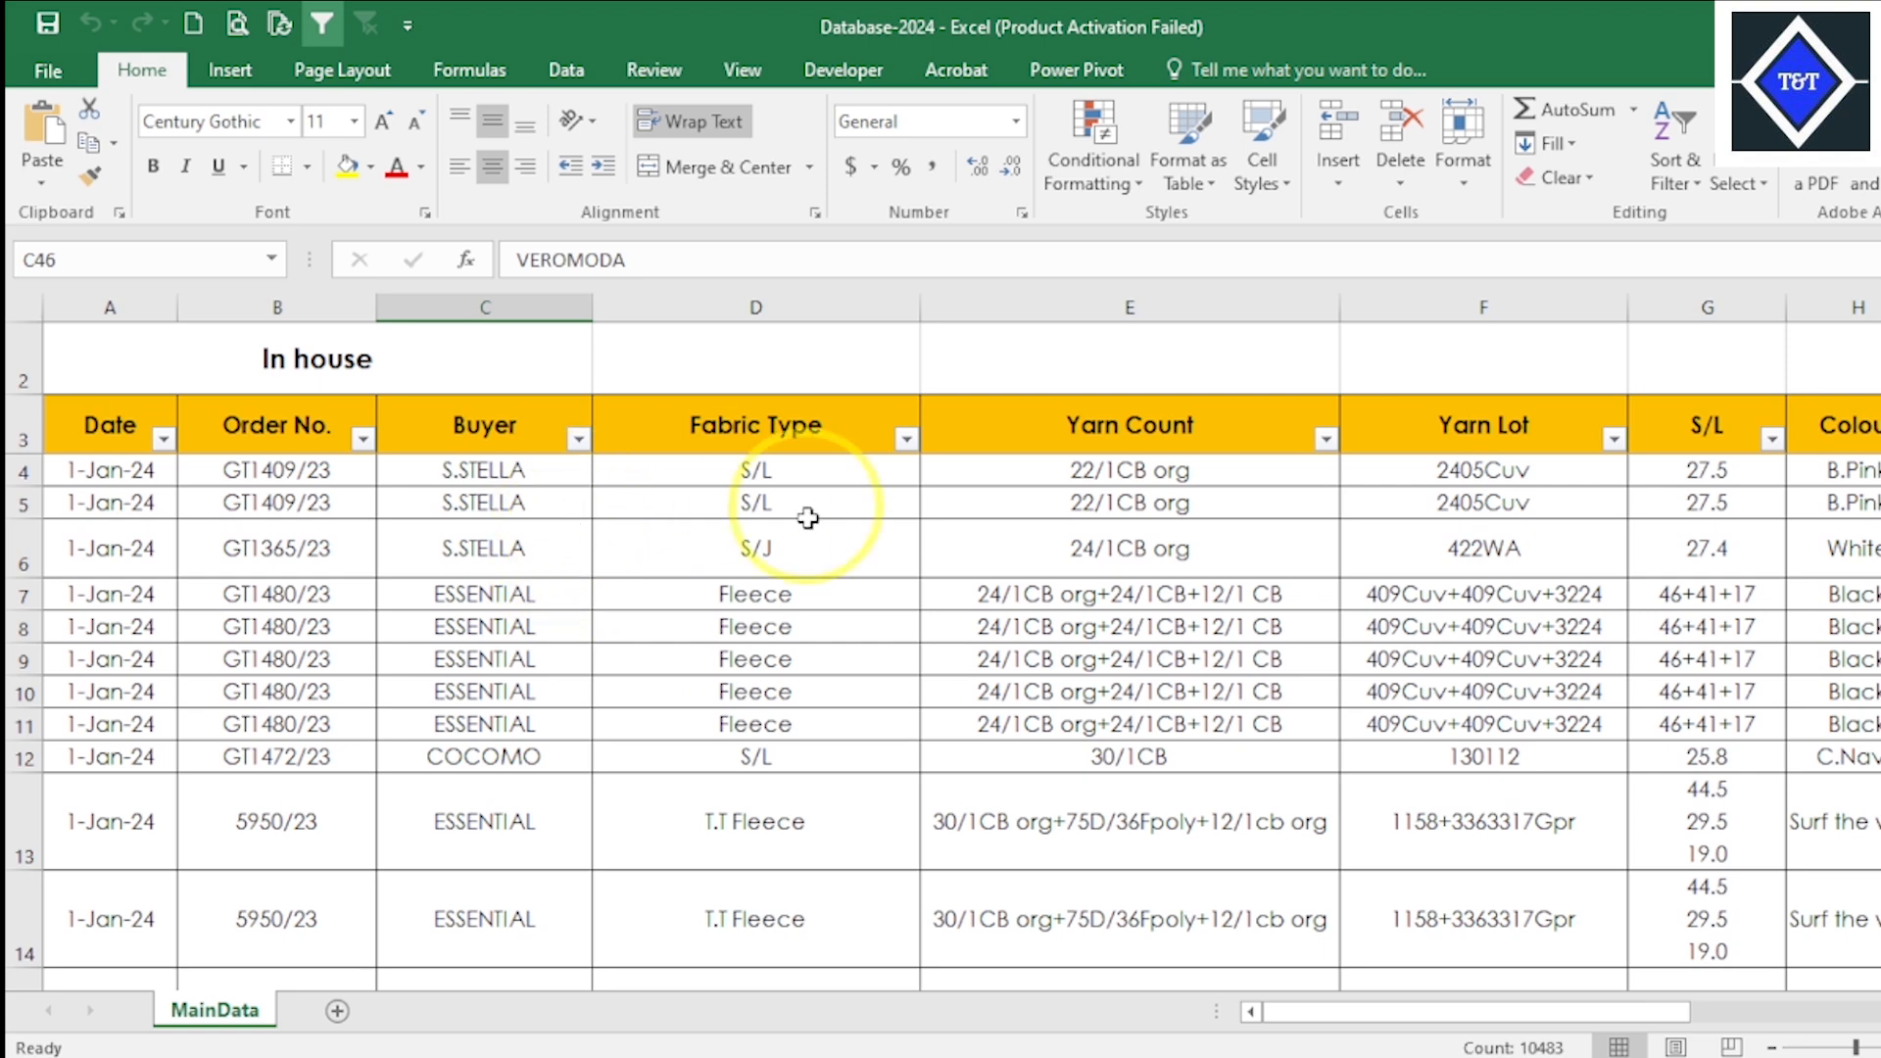
left_click_drag(1102, 307, 1876, 299)
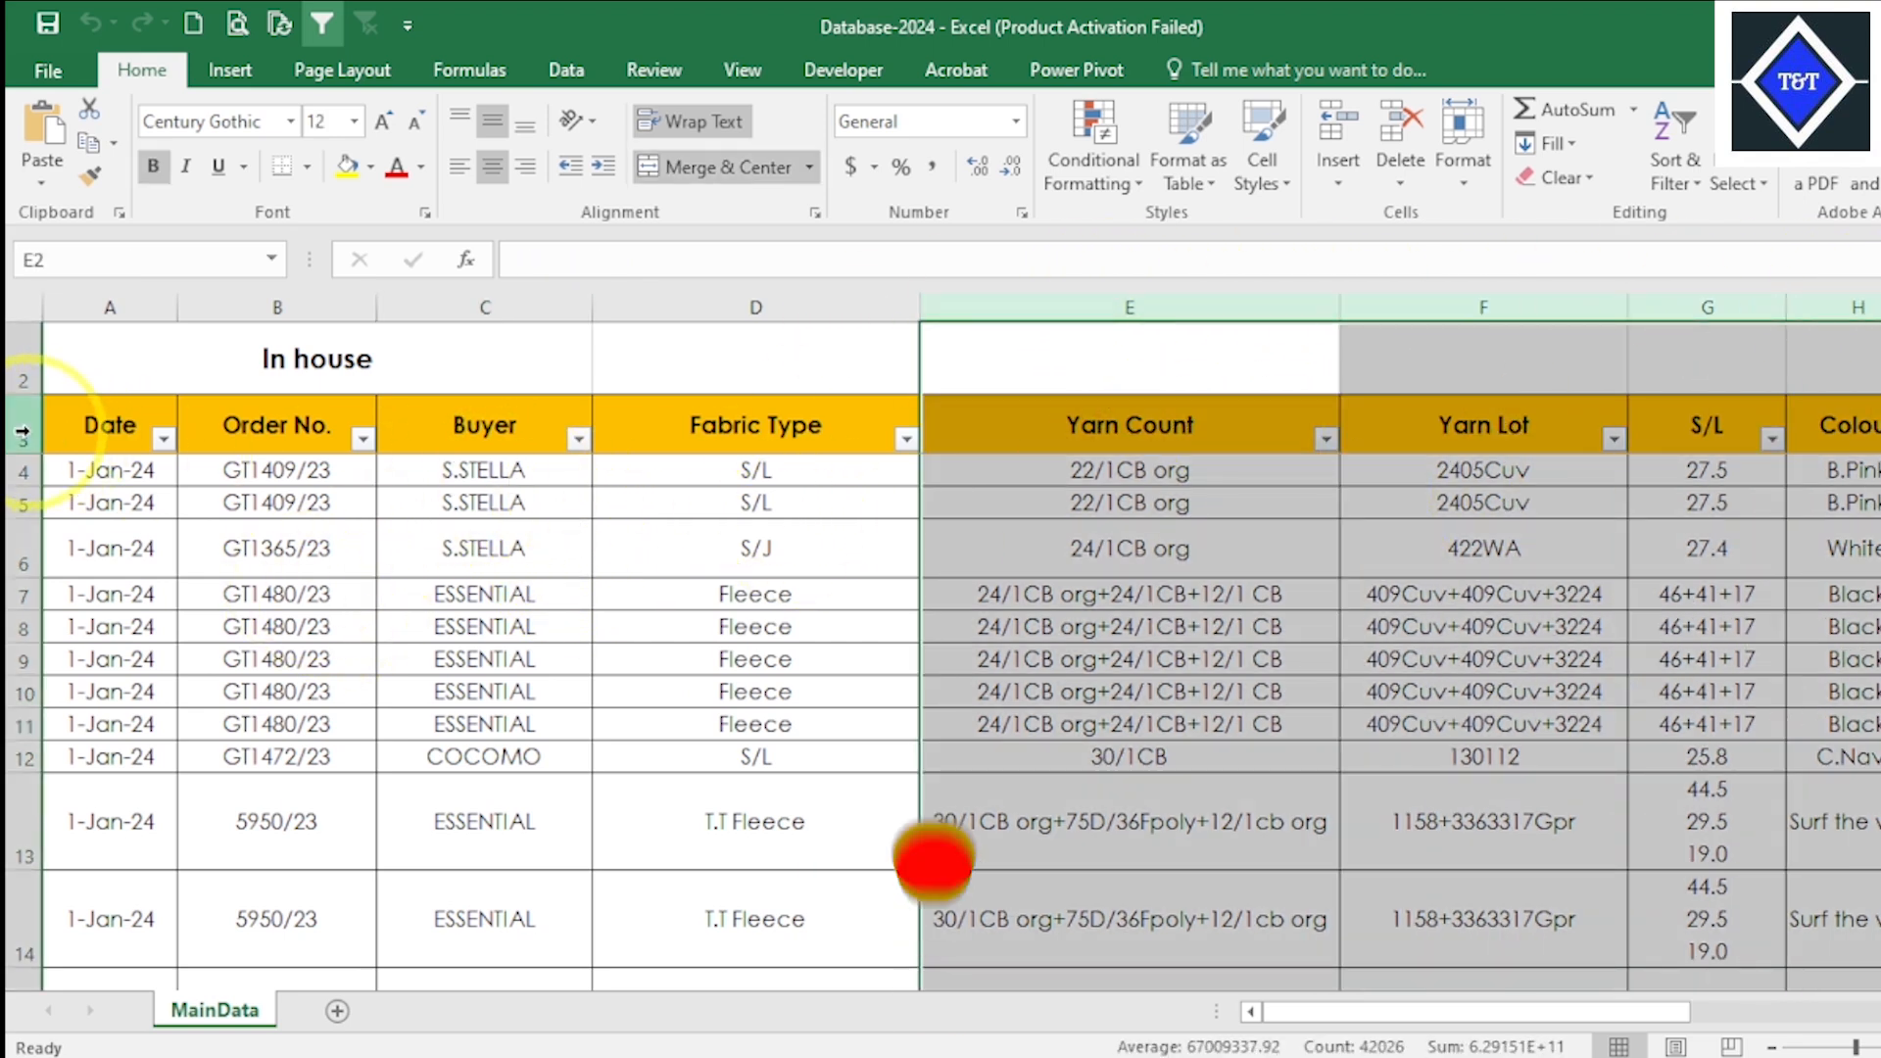
left_click(1171, 679)
left_click(1401, 655)
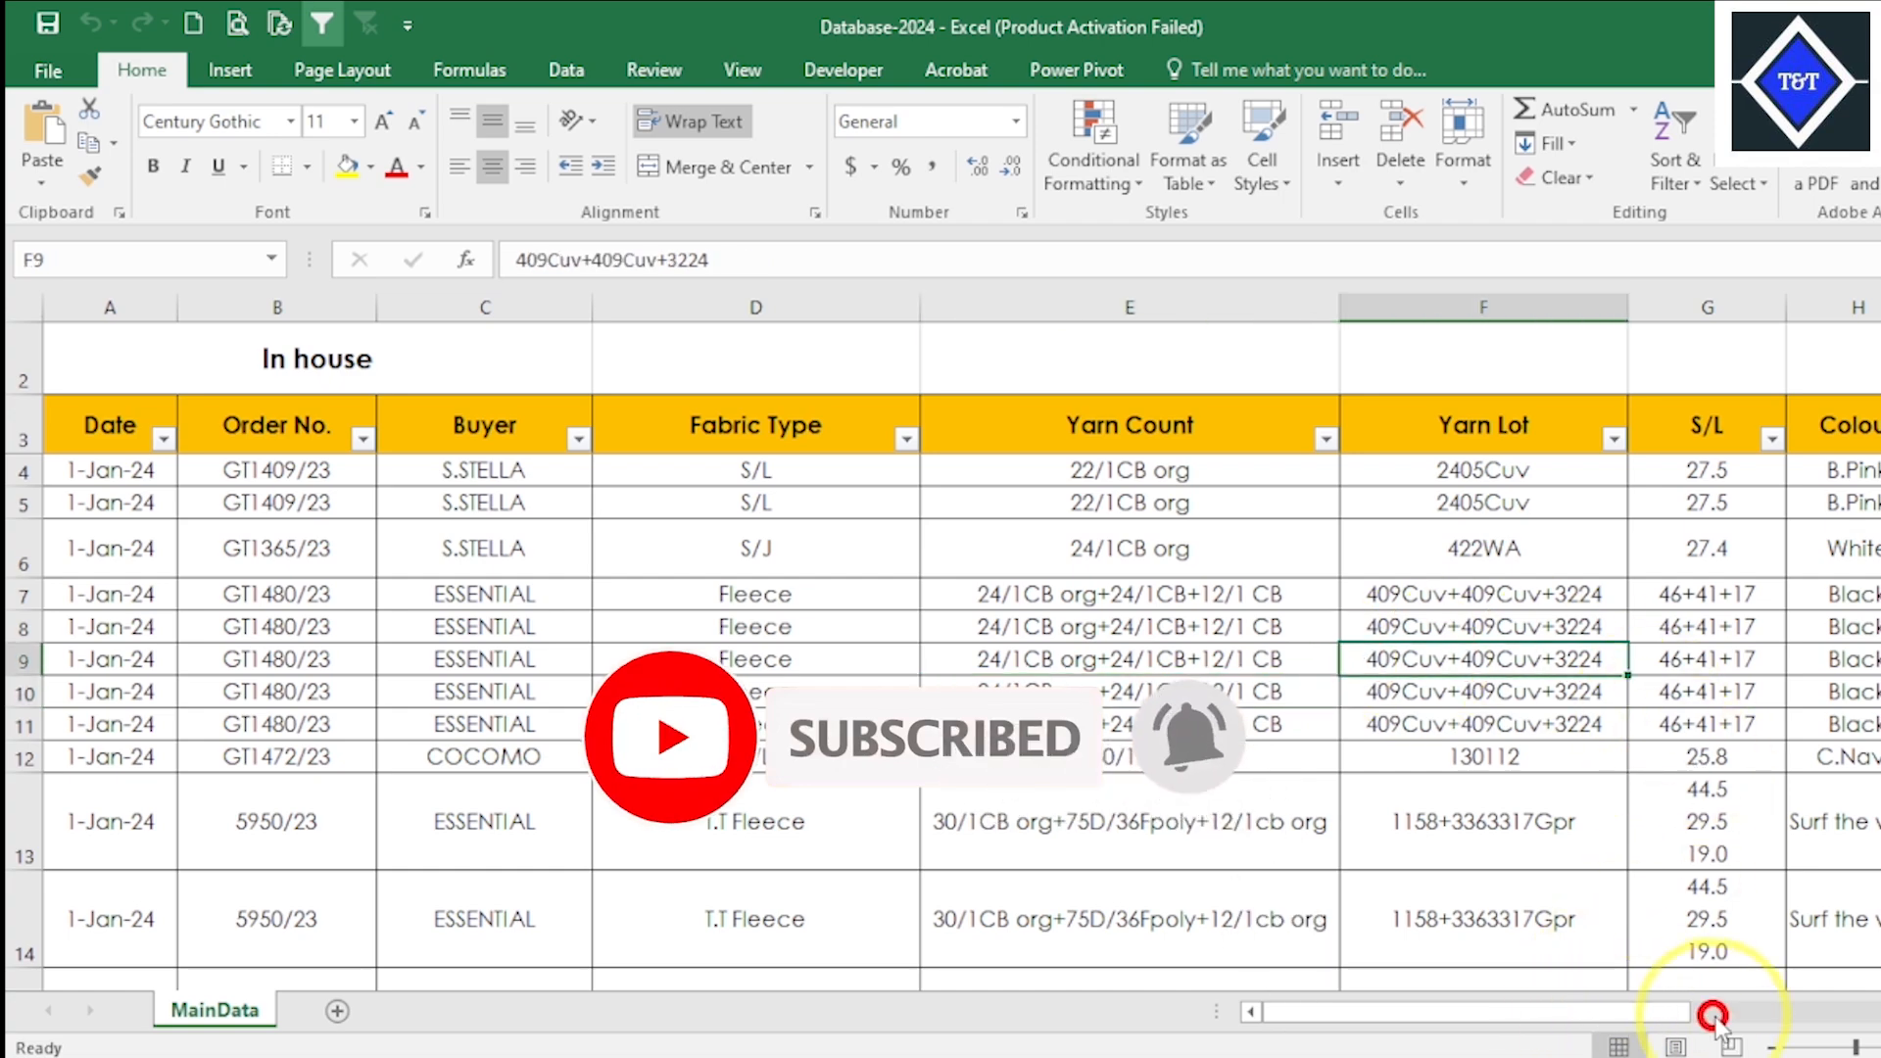
left_click_drag(1714, 1019, 1450, 1019)
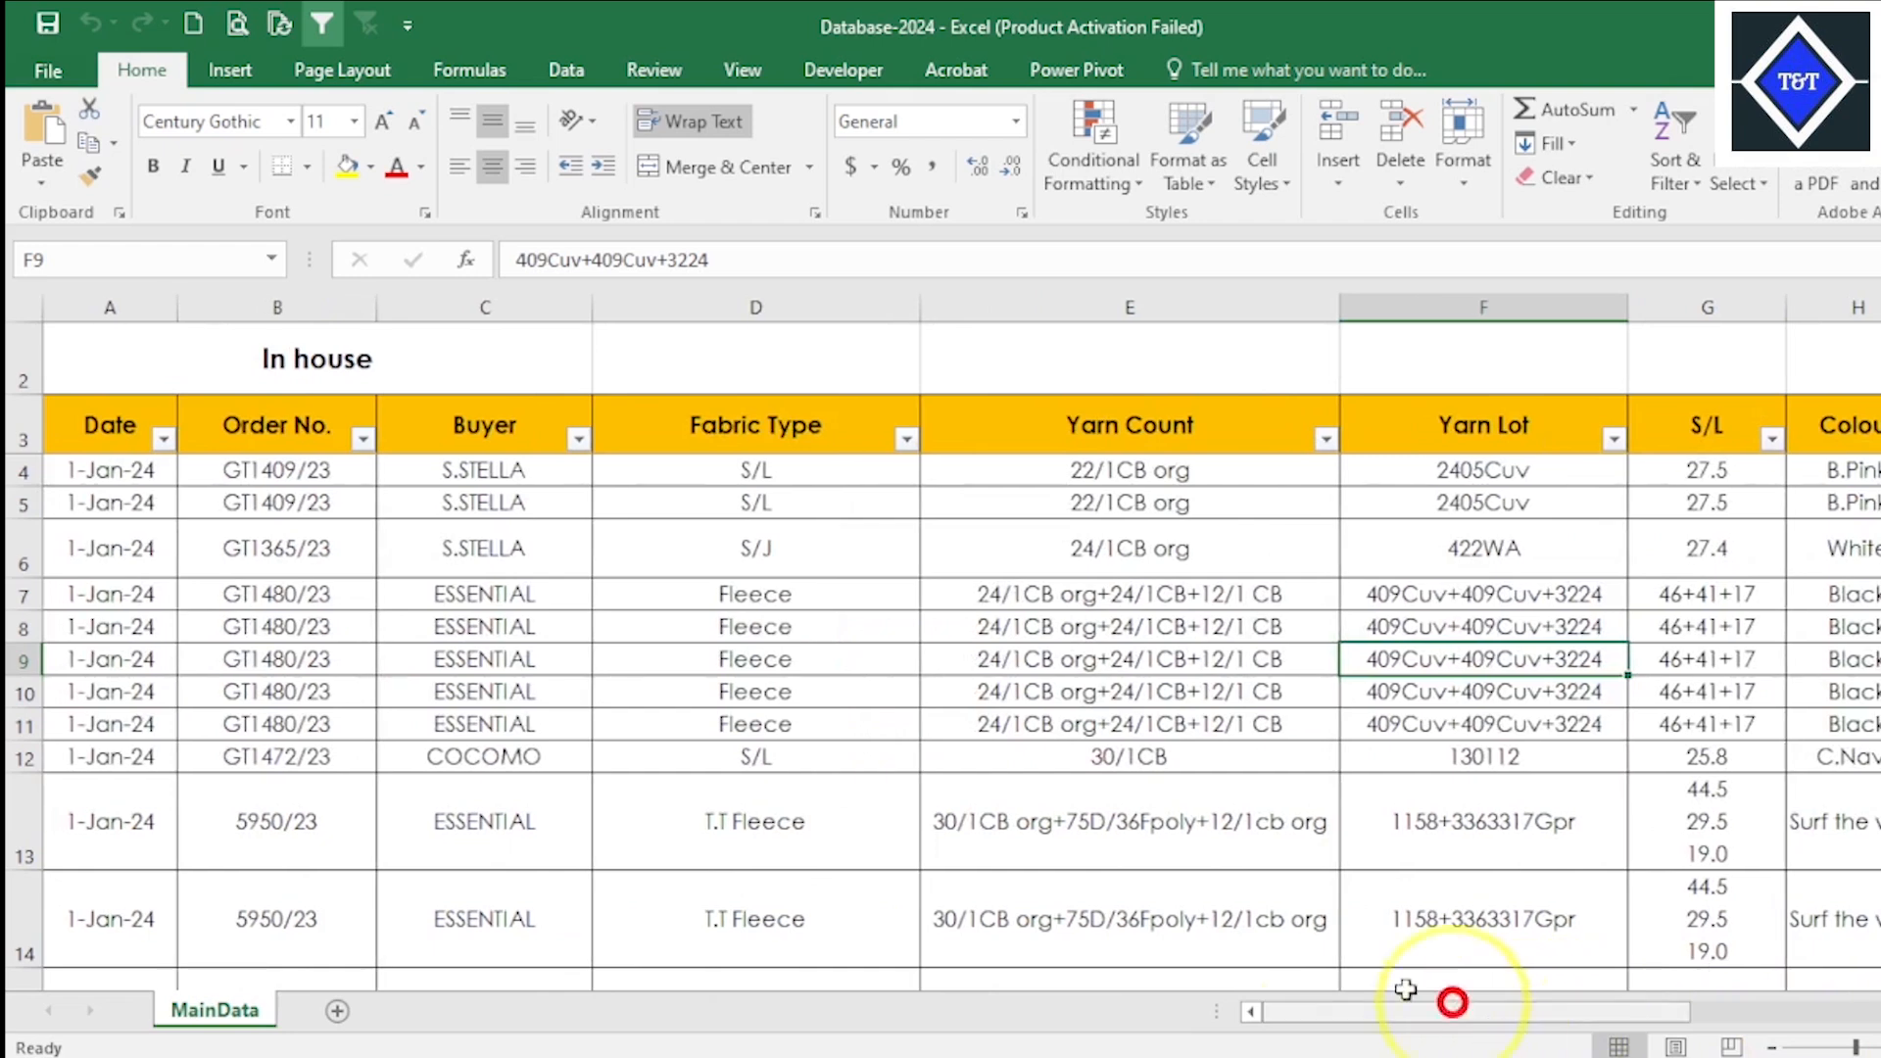
- Add a new worksheet to the workbook and rename it SUMIF
left_click(337, 1012)
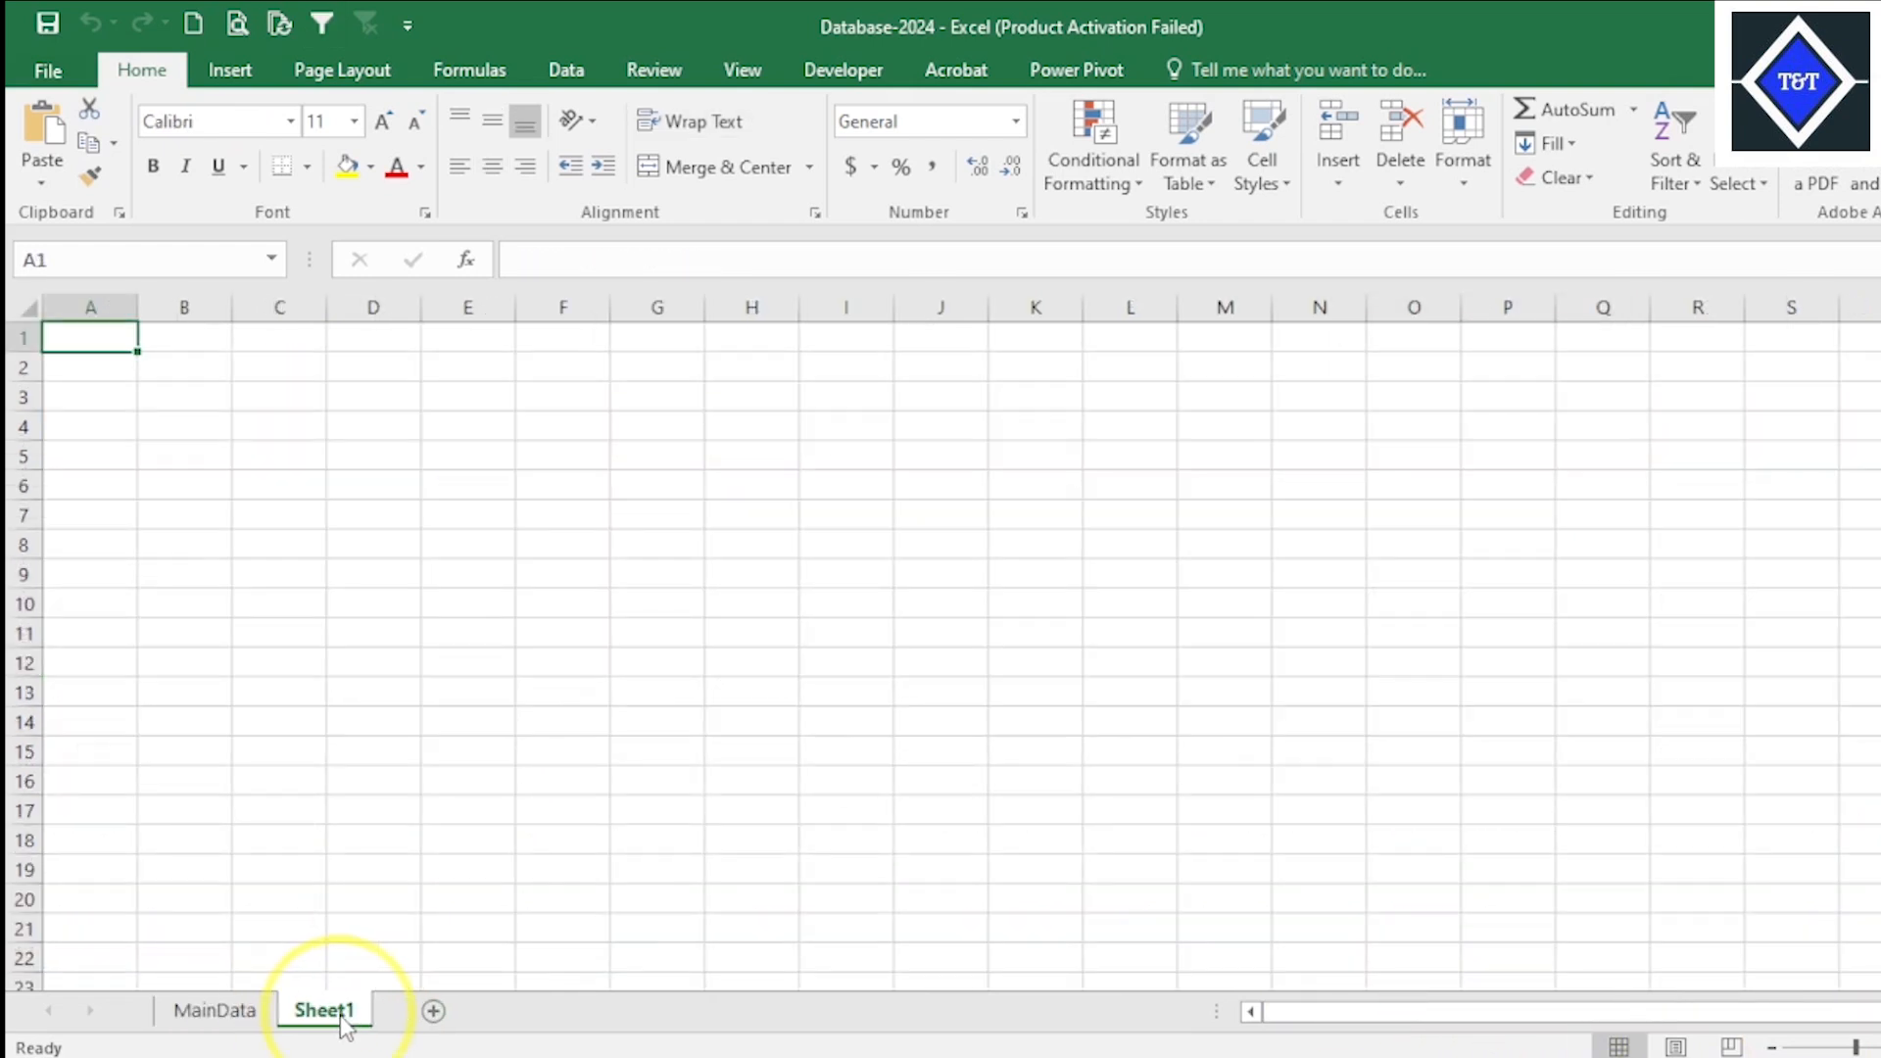
right_click(343, 1019)
left_click(457, 750)
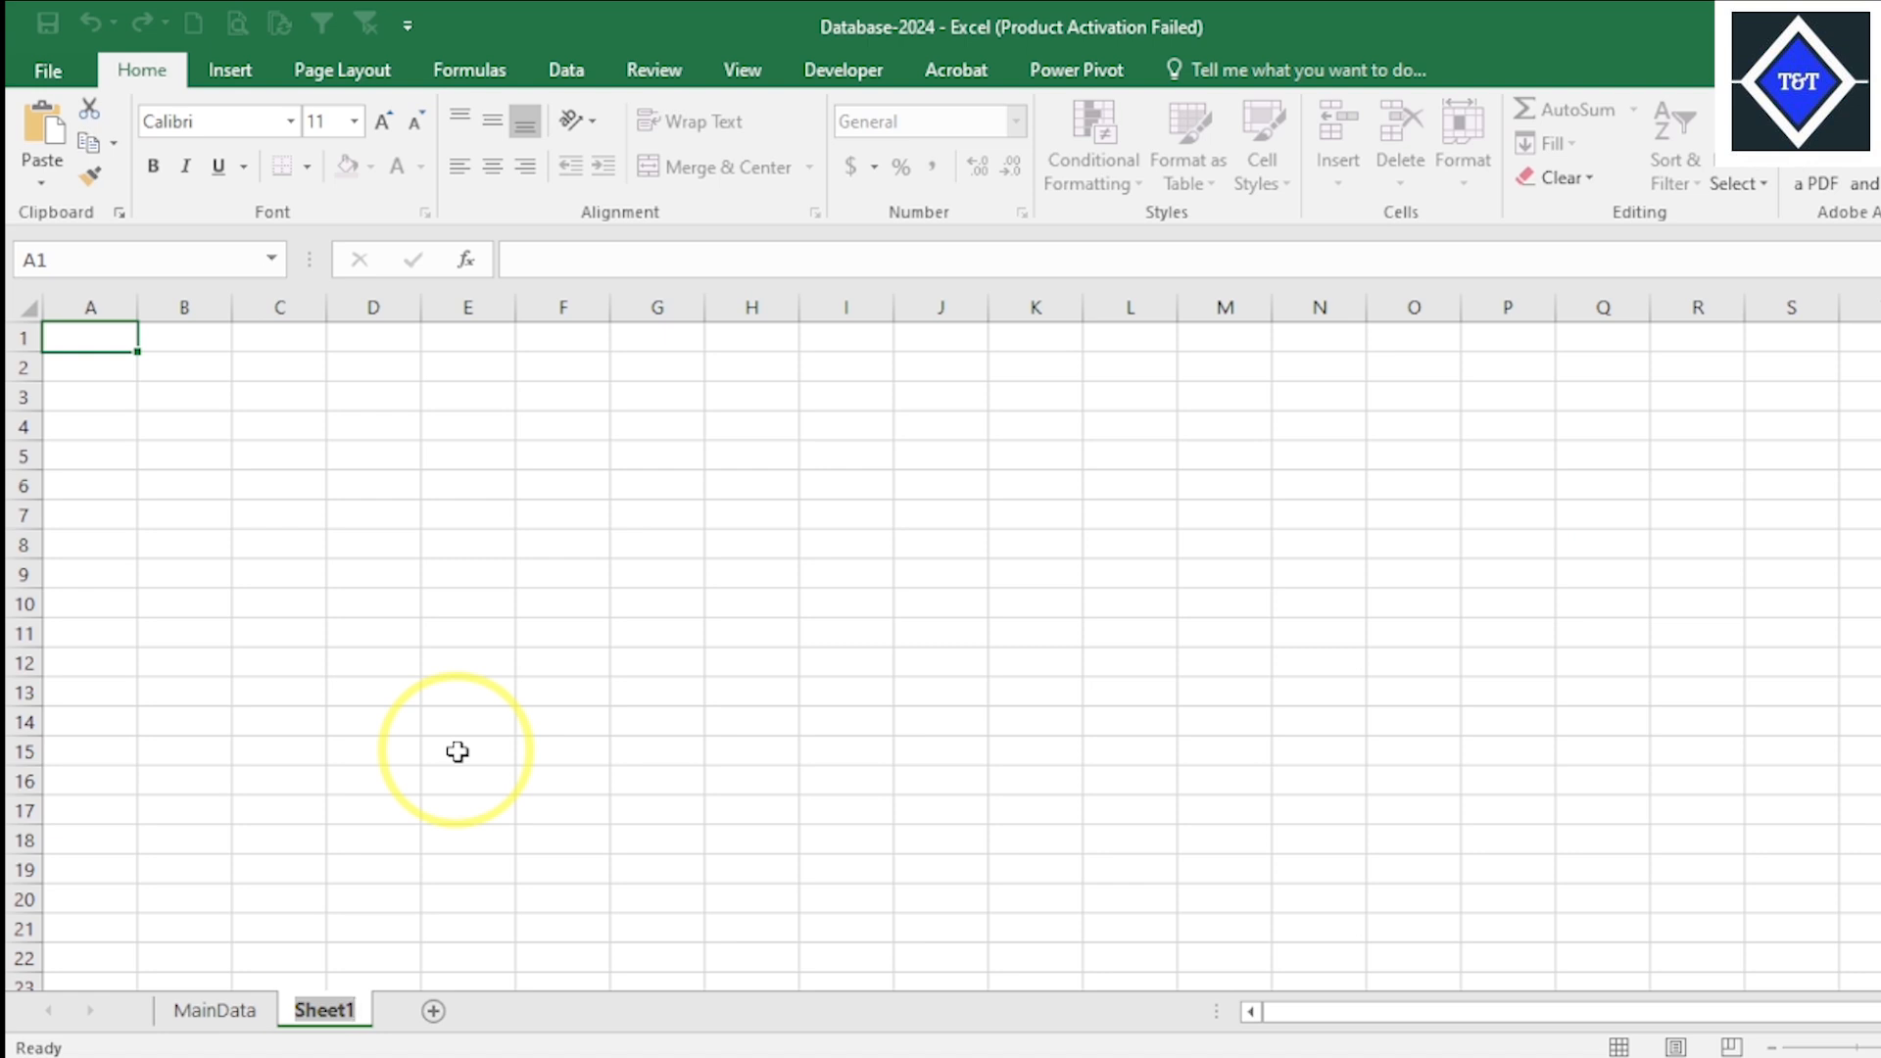
type("SU")
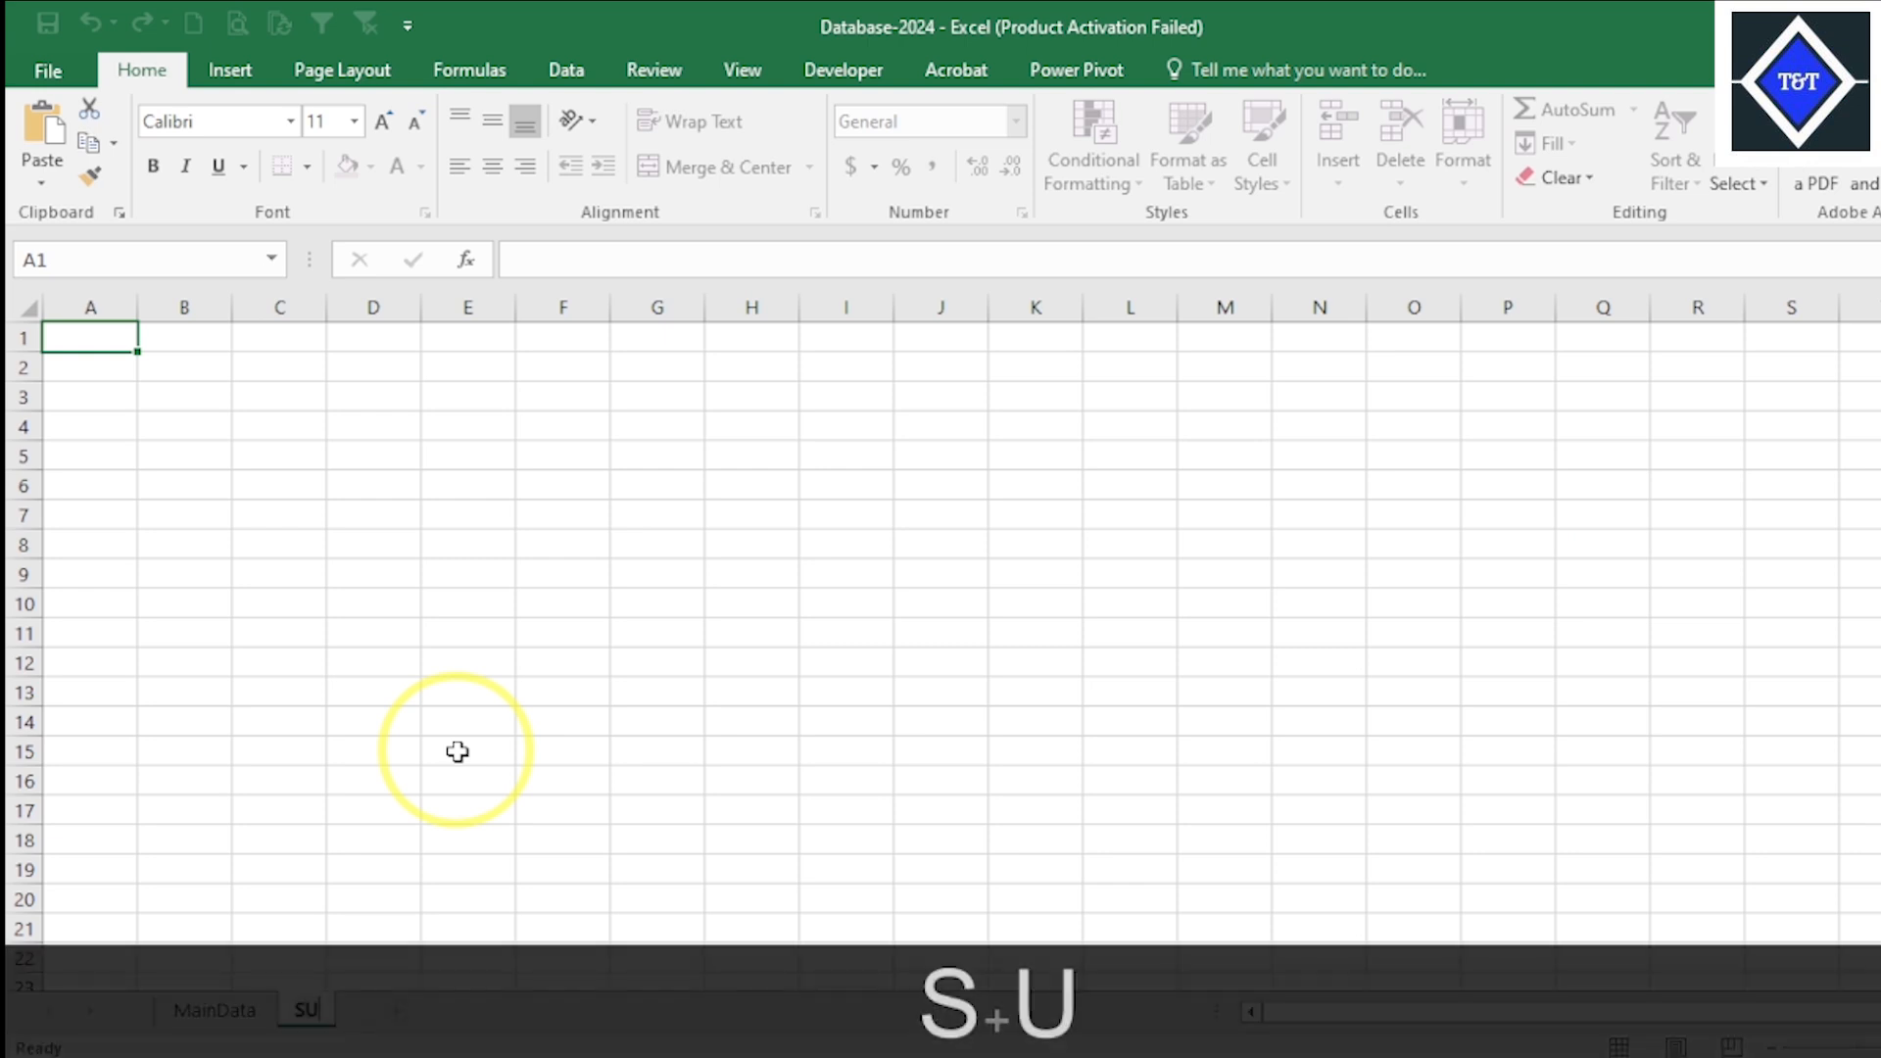
type("MIFG")
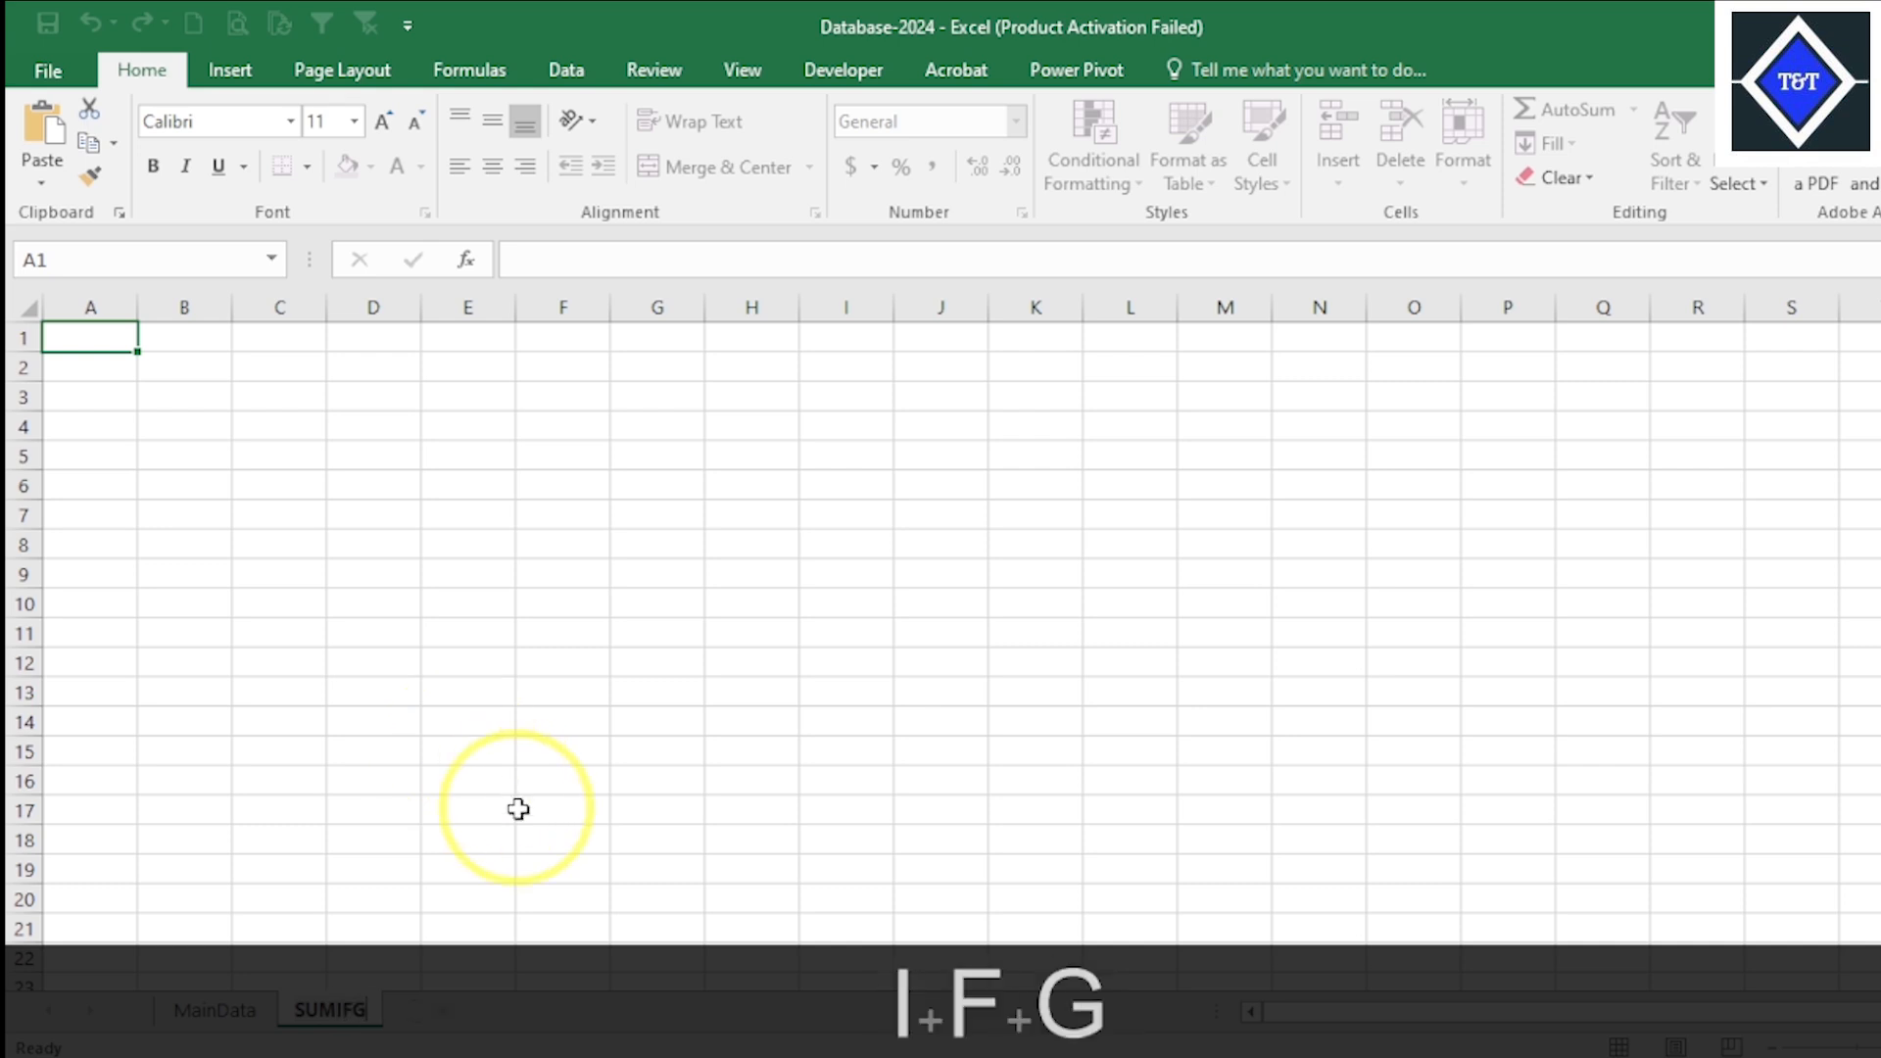
key("BackSpace")
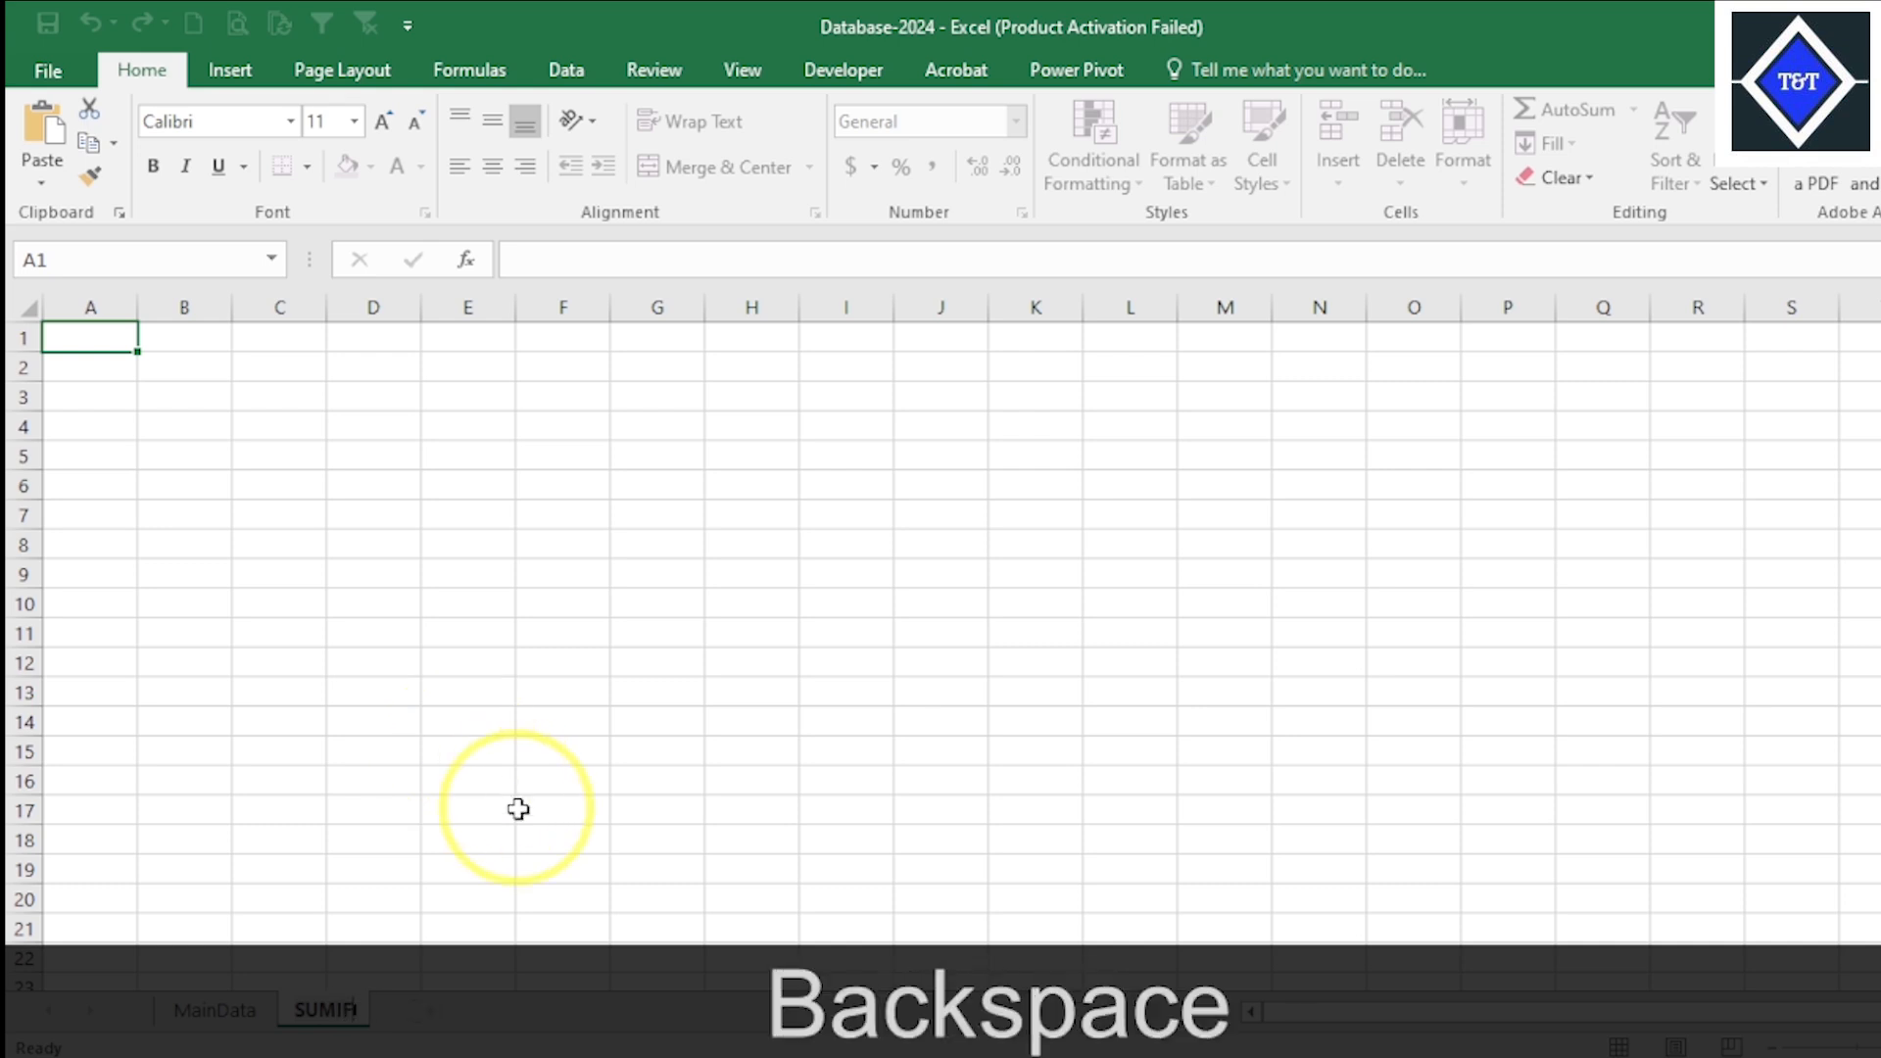
left_click(715, 613)
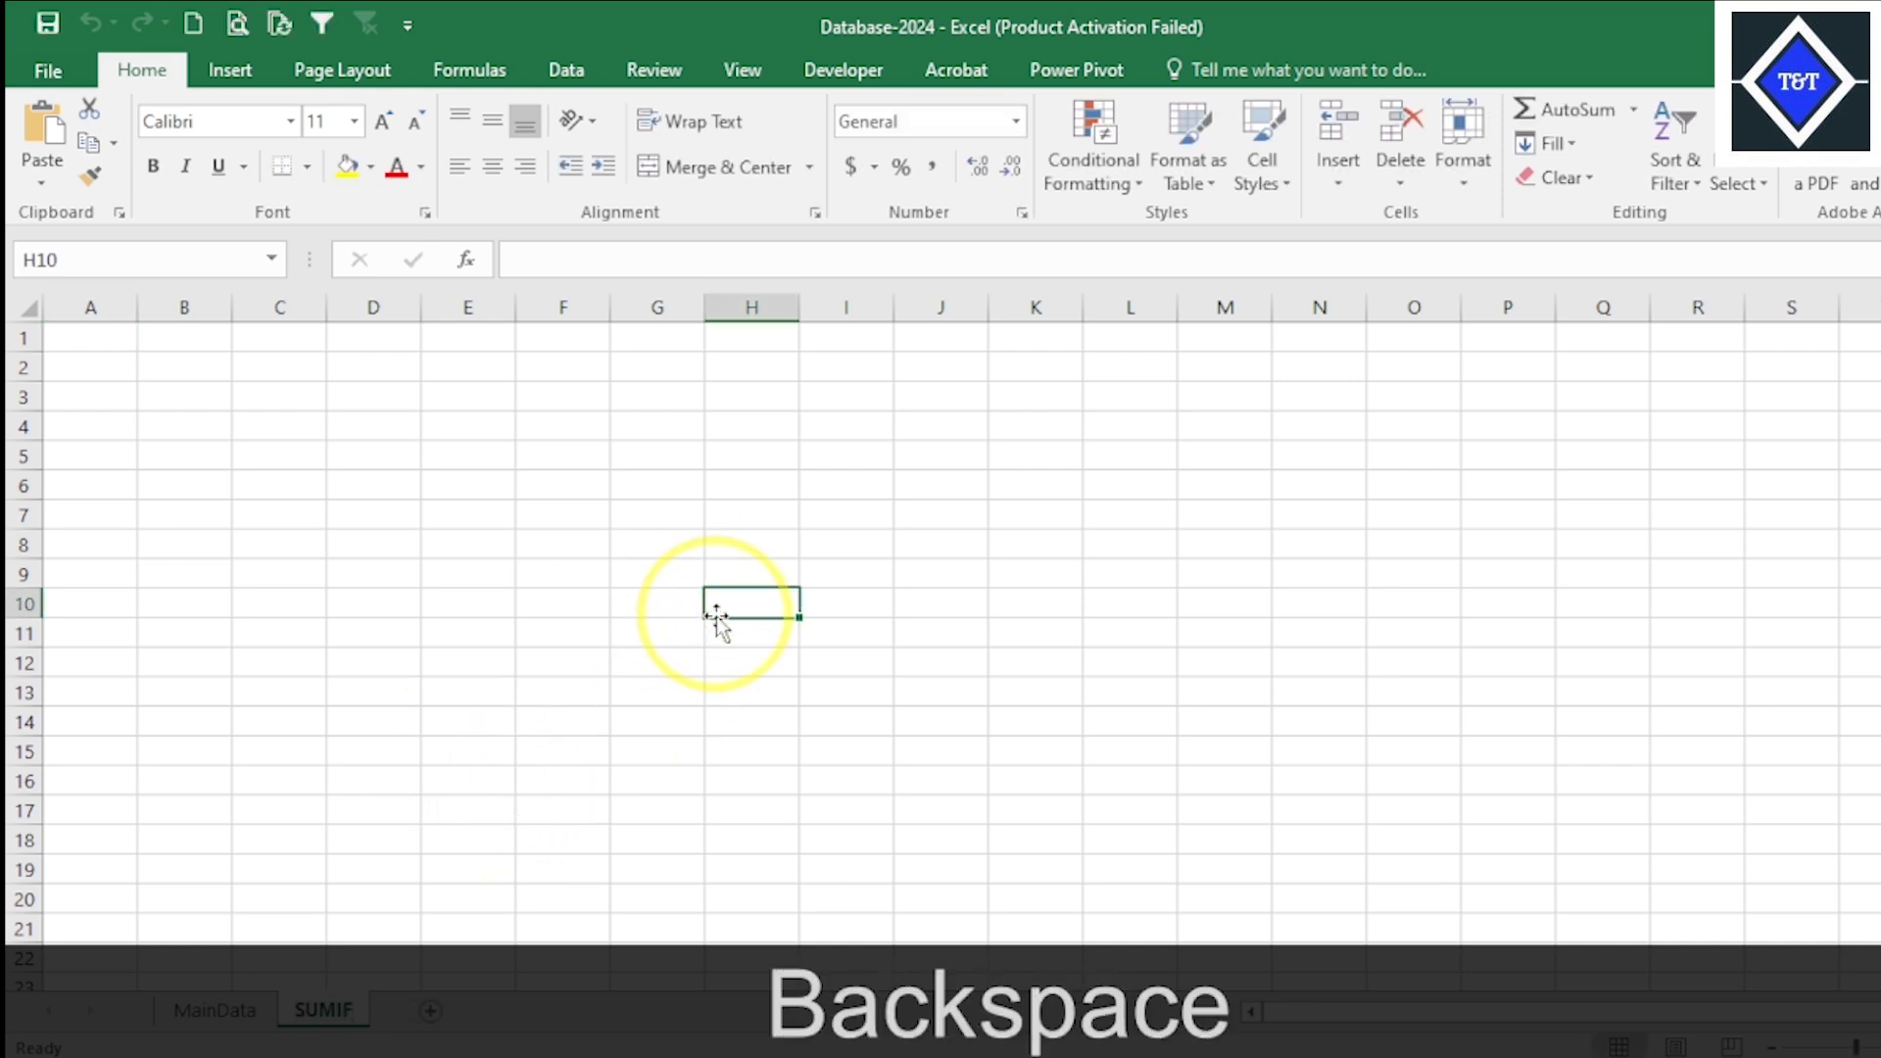
left_click(490, 612)
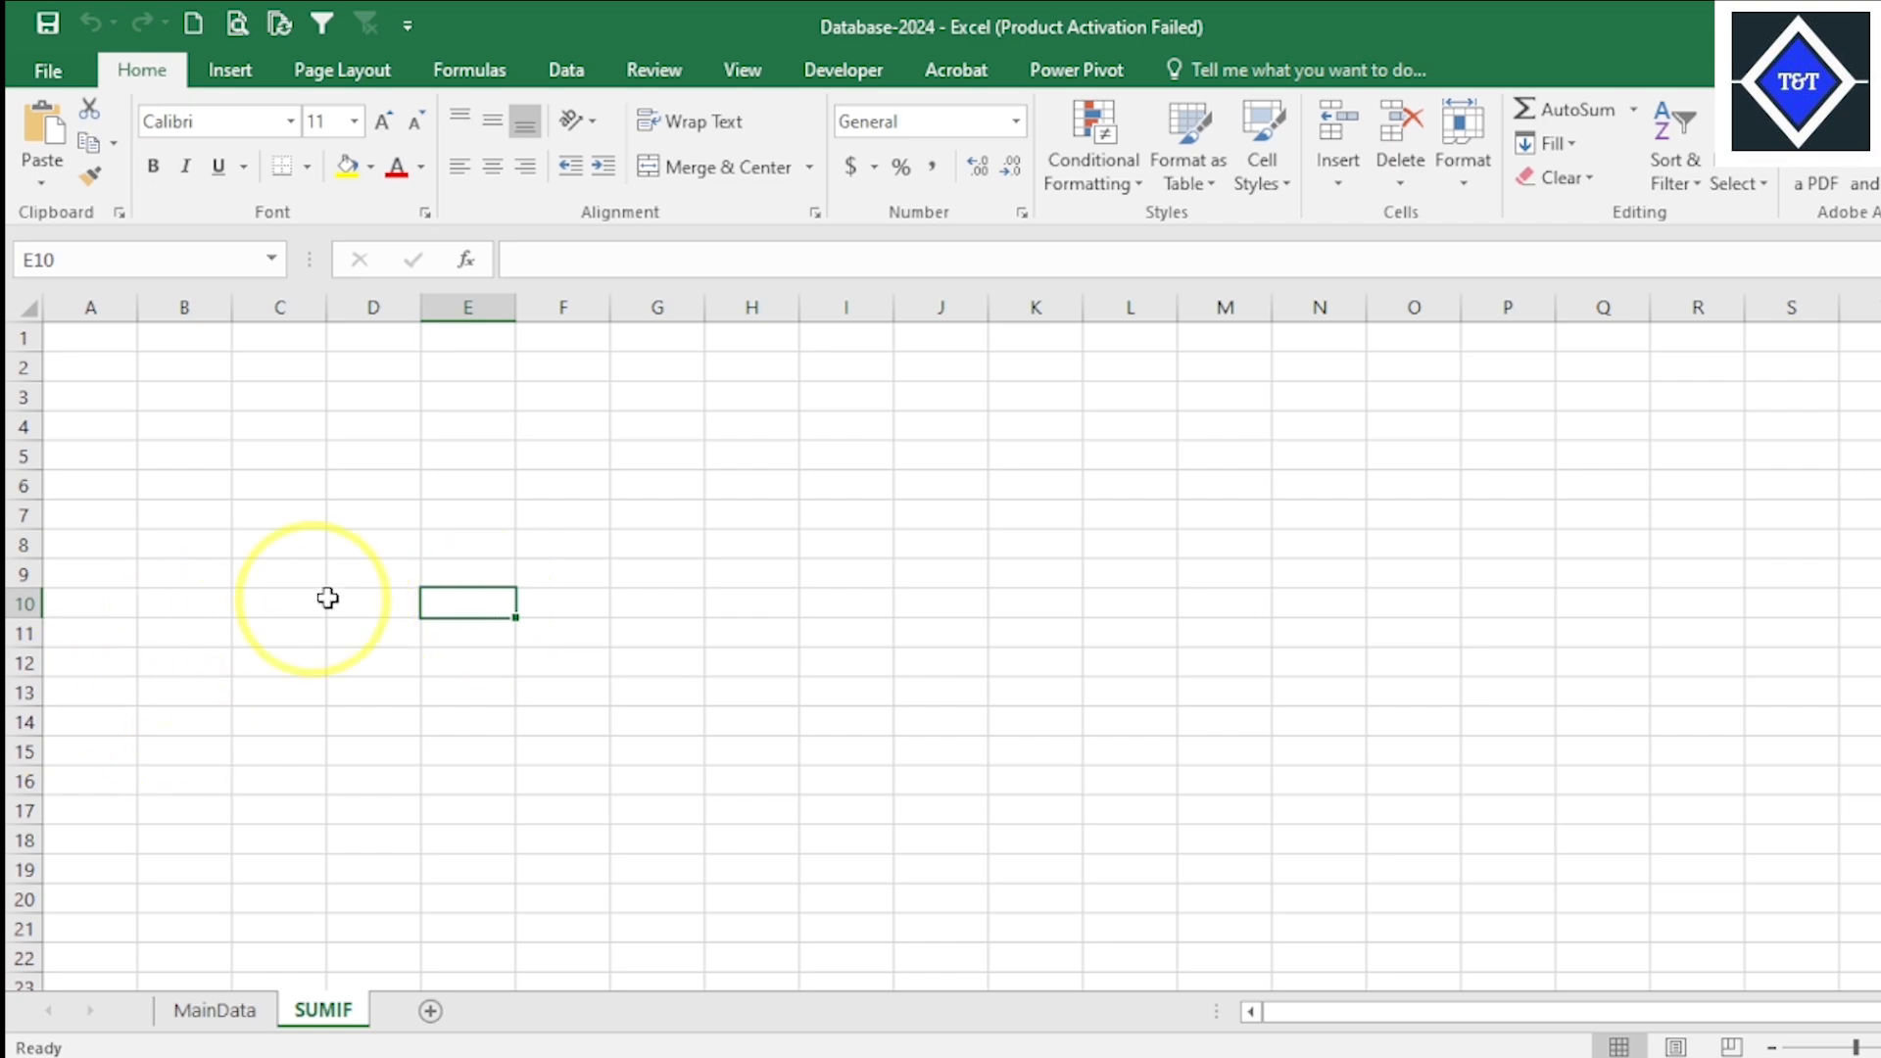
left_click(370, 601)
- Copy the buyer name ESSENTIAL from cell C7 of the MainData sheet into cell D2 of the SUMIF sheet
left_click(215, 1012)
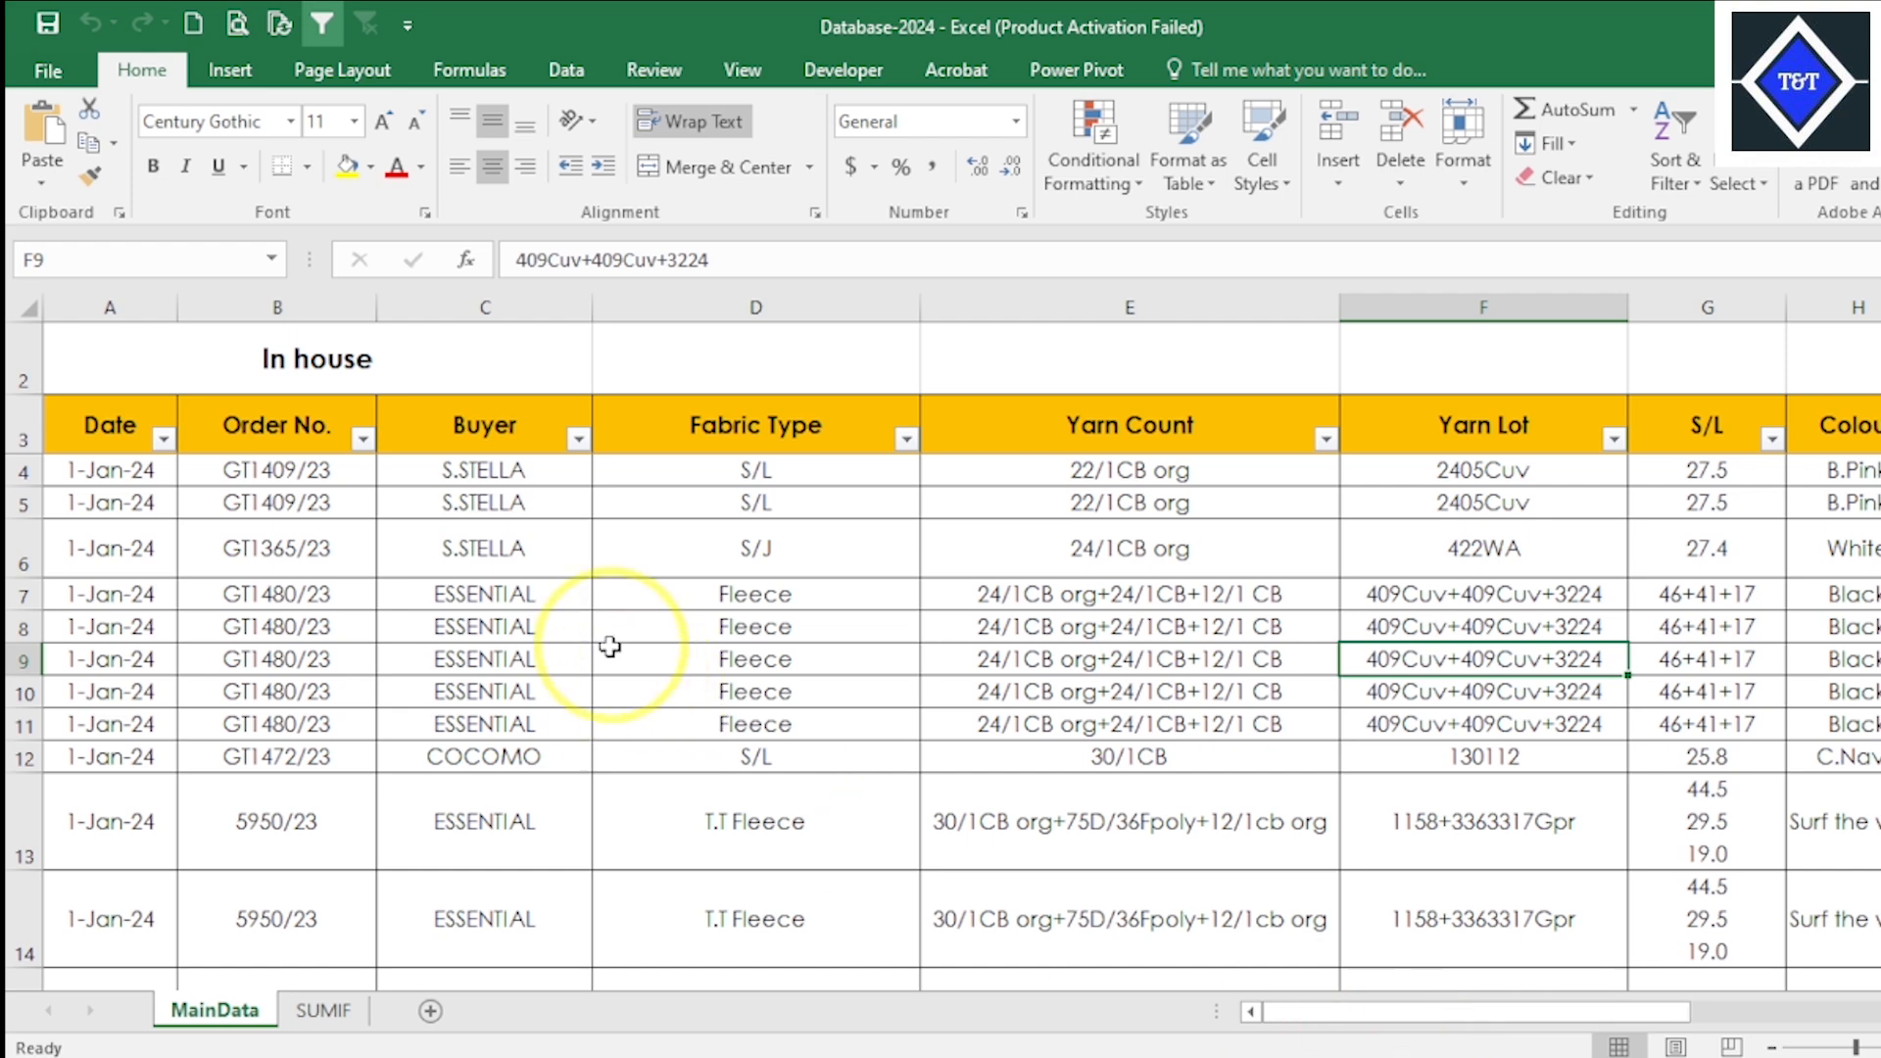
right_click(503, 595)
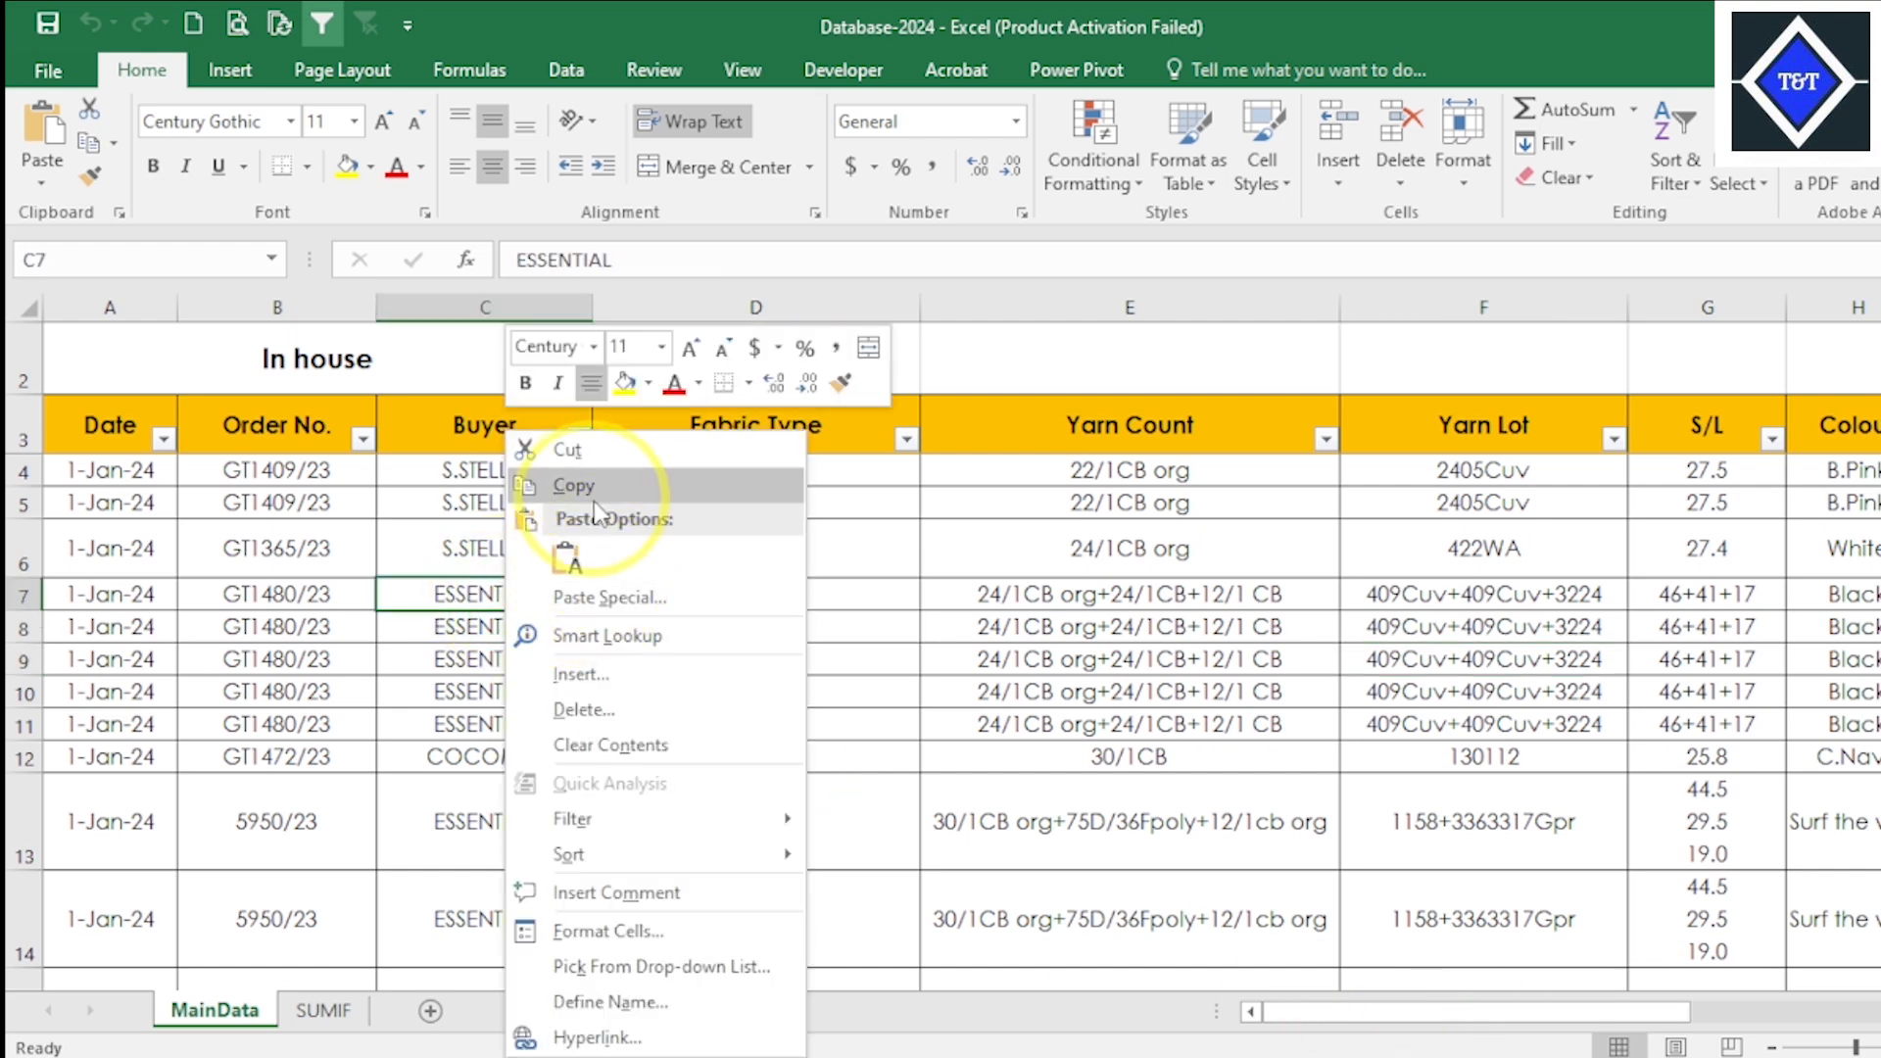
left_click(573, 483)
left_click(321, 1010)
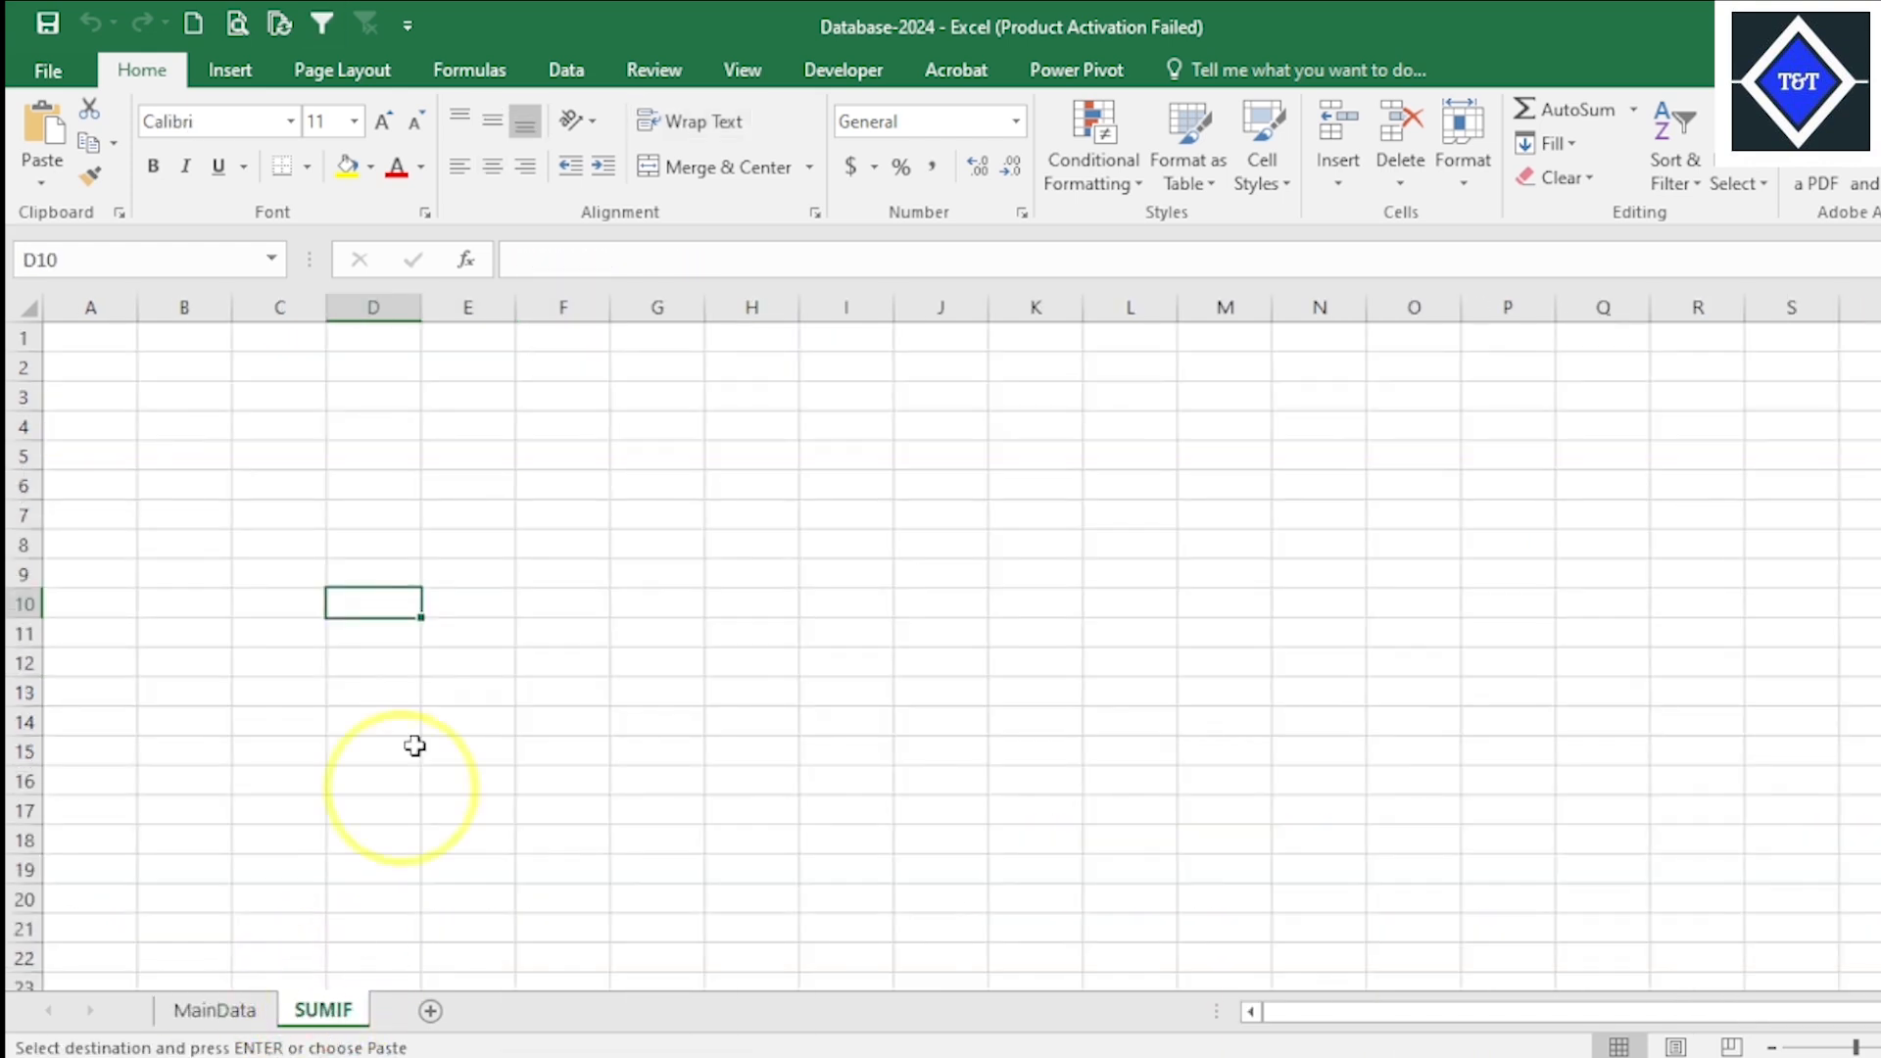
left_click(370, 369)
right_click(370, 370)
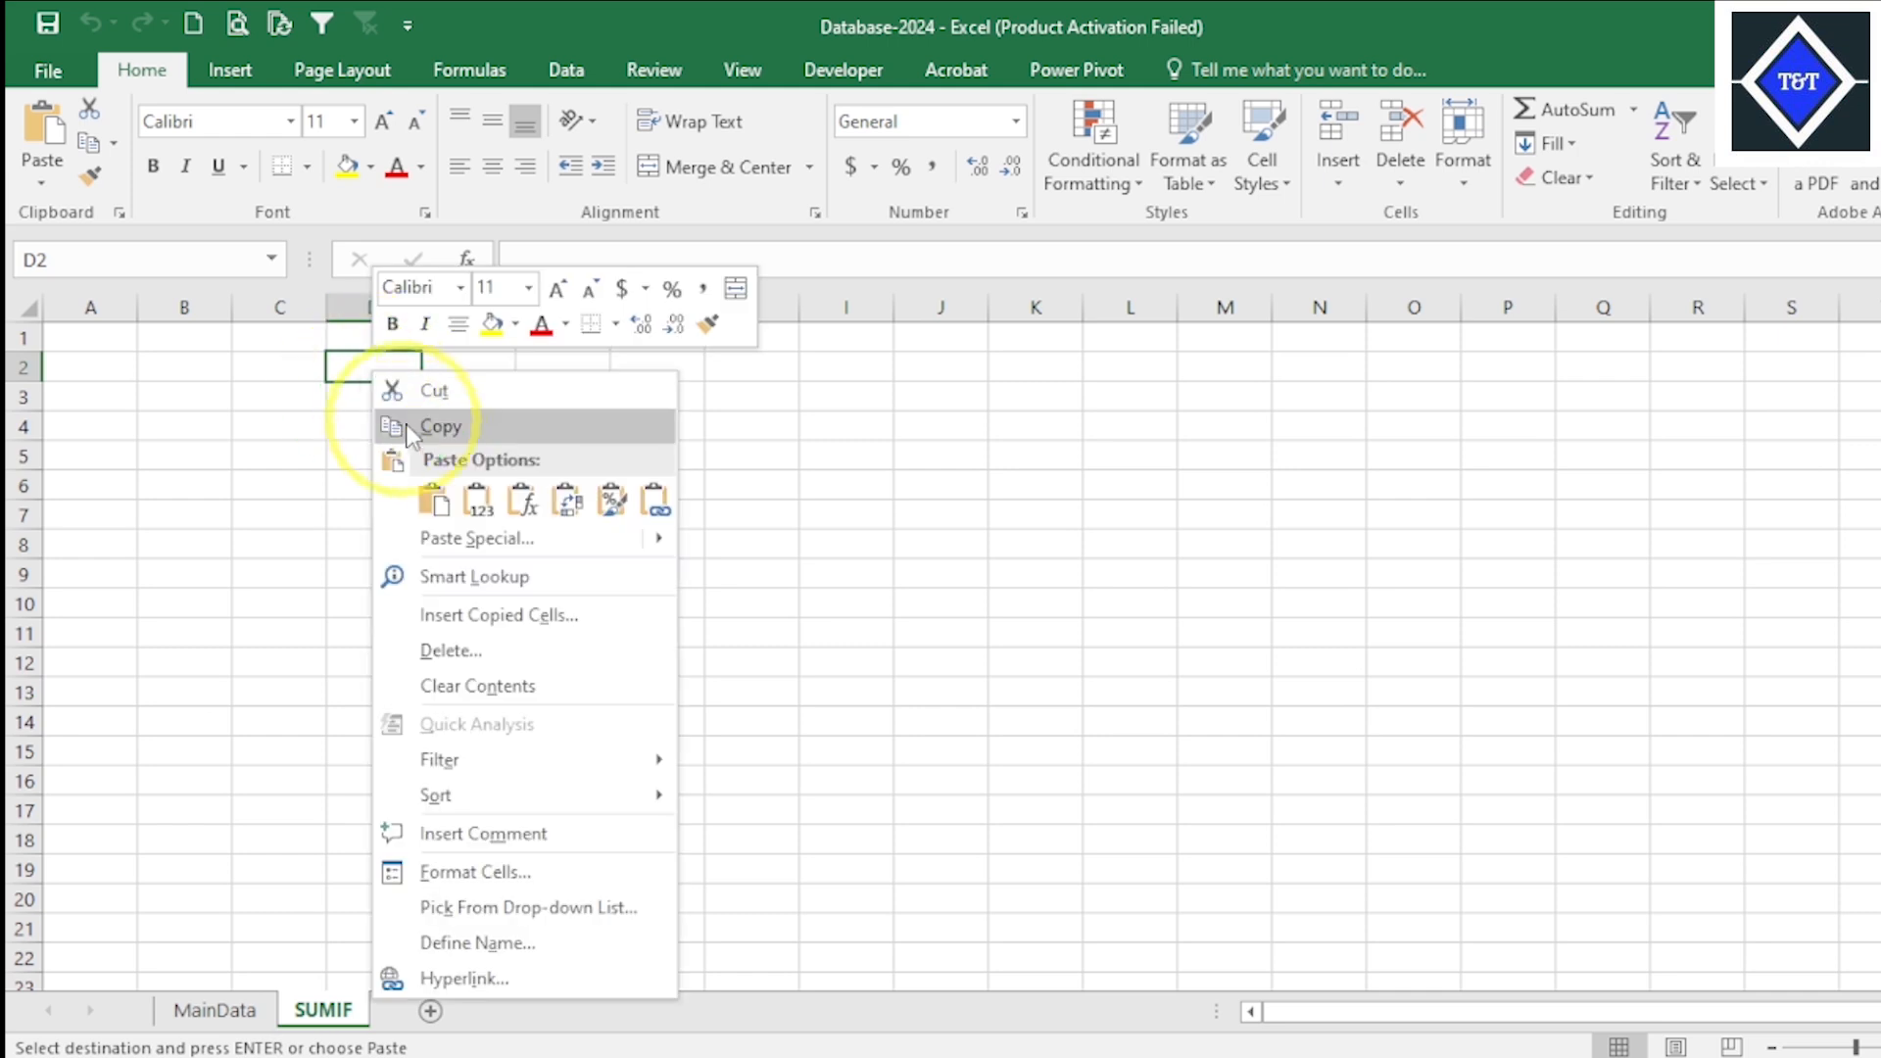
left_click(433, 492)
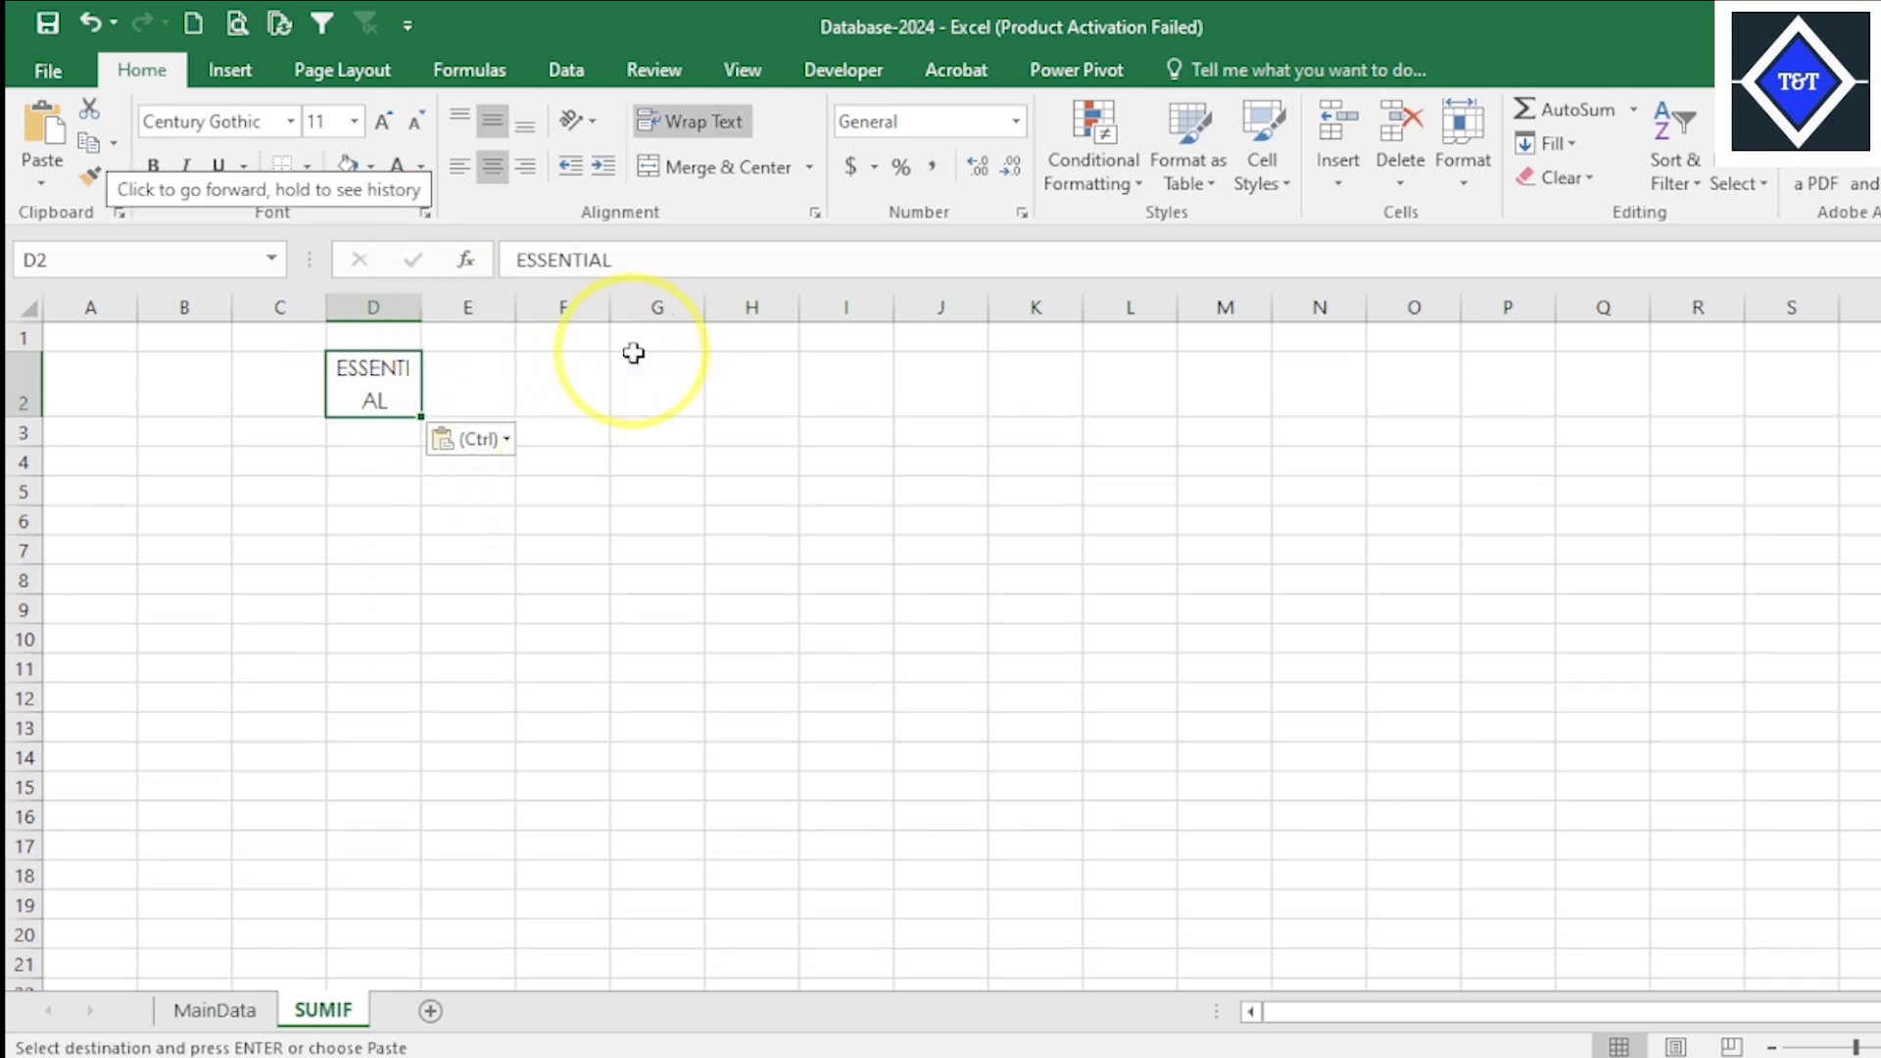
- Widen columns D and E of the SUMIF sheet and add a border around cell D2
left_click_drag(421, 310, 575, 313)
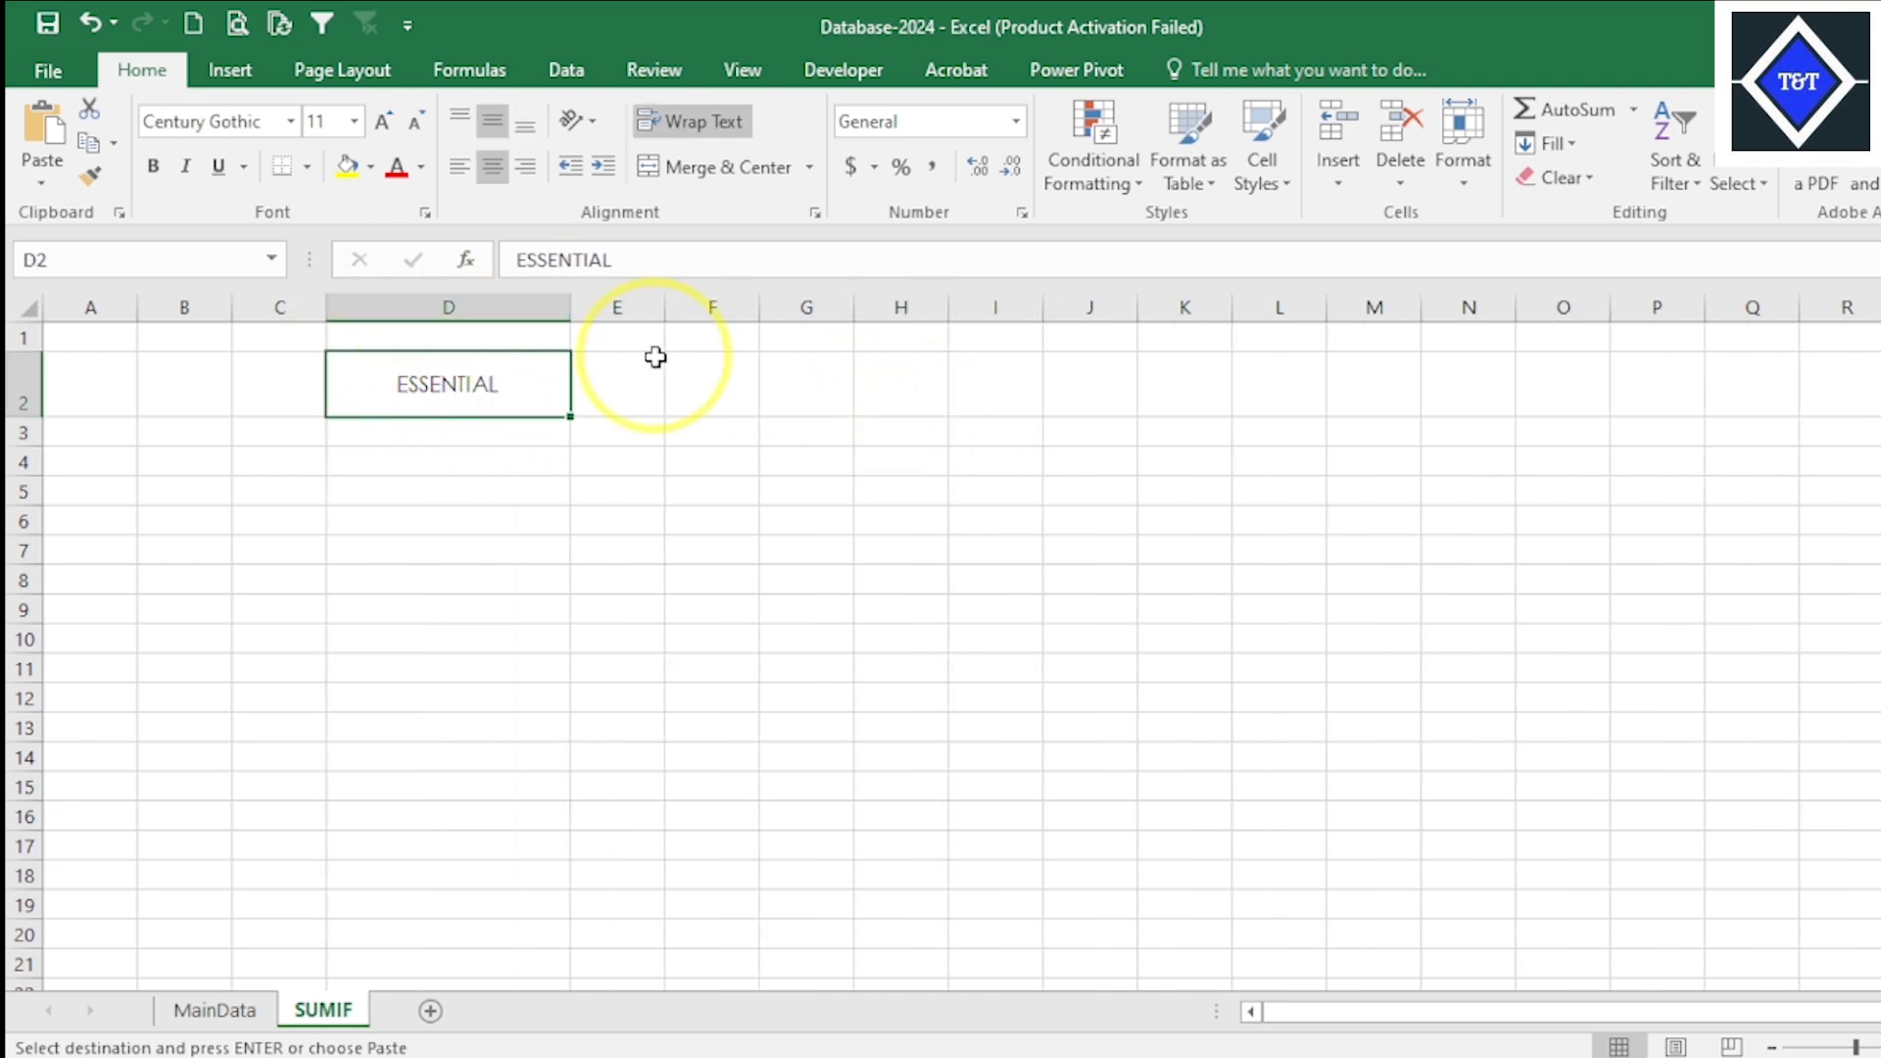
left_click_drag(570, 303, 794, 302)
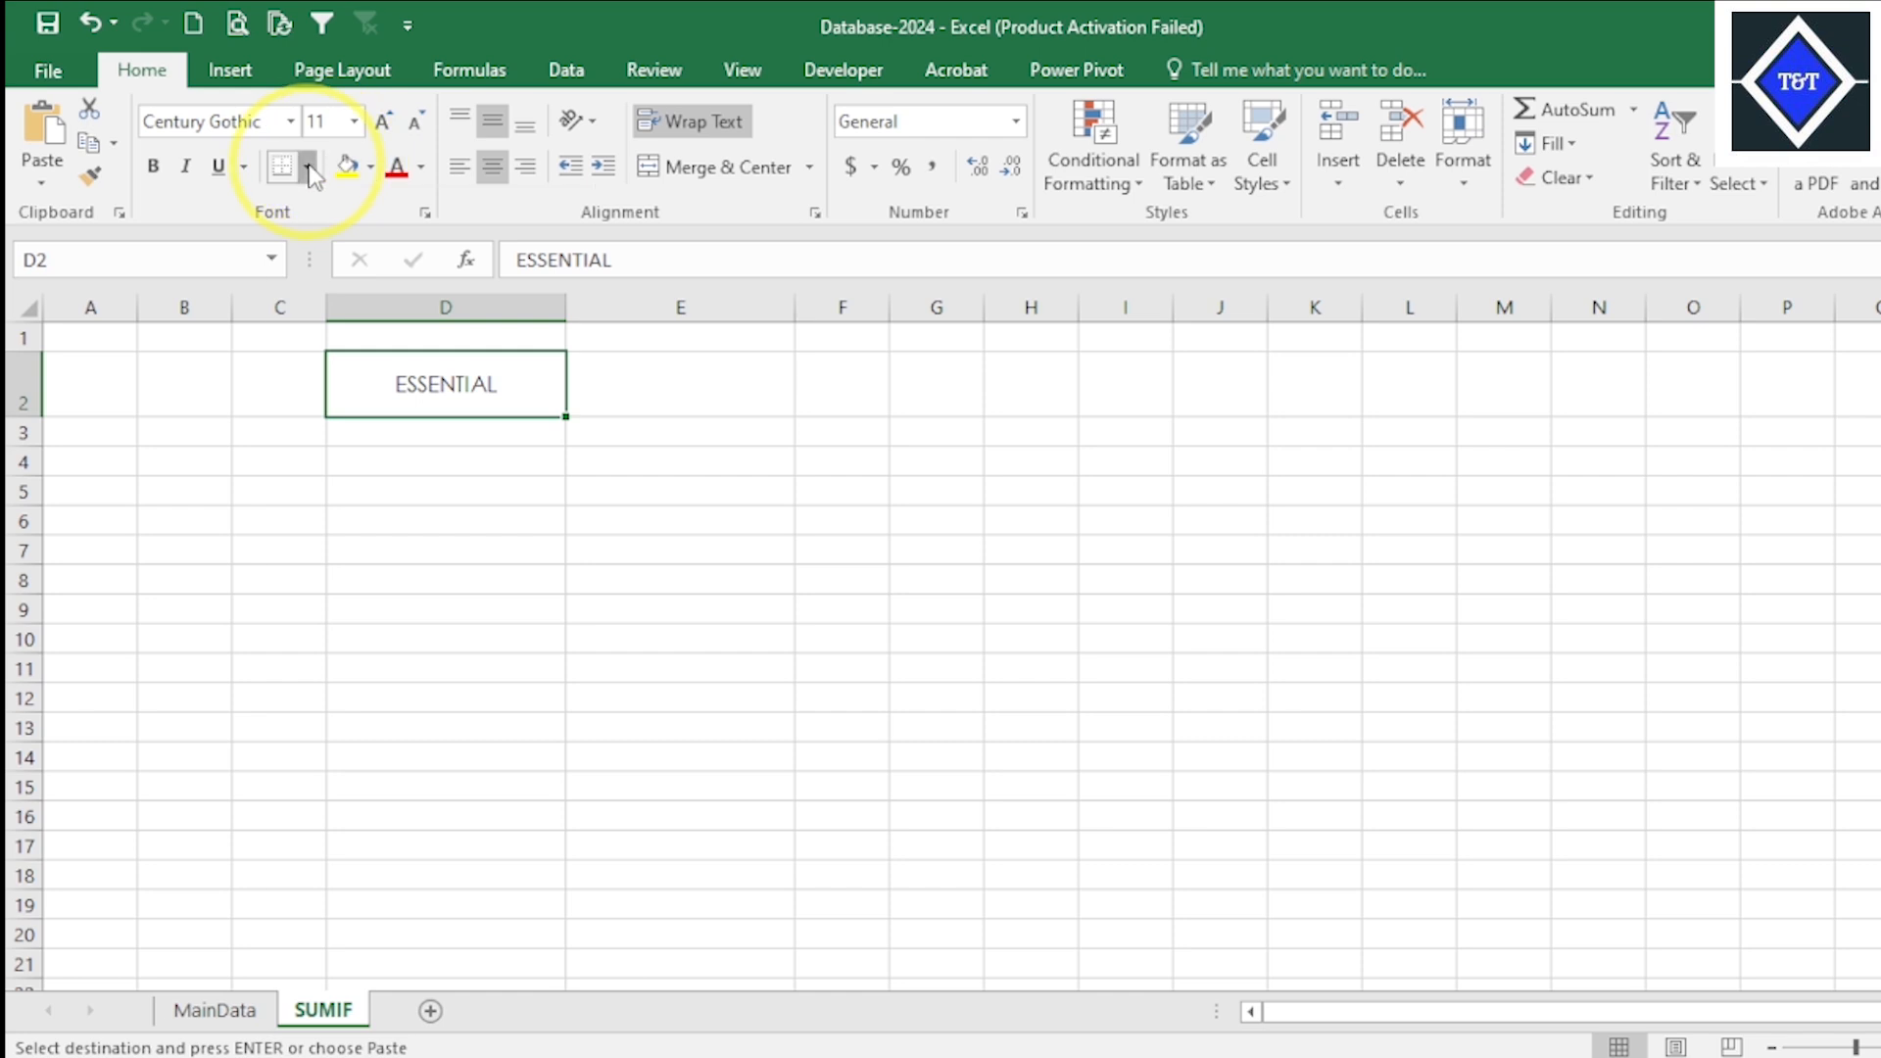
left_click(310, 168)
left_click(338, 417)
left_click(675, 367)
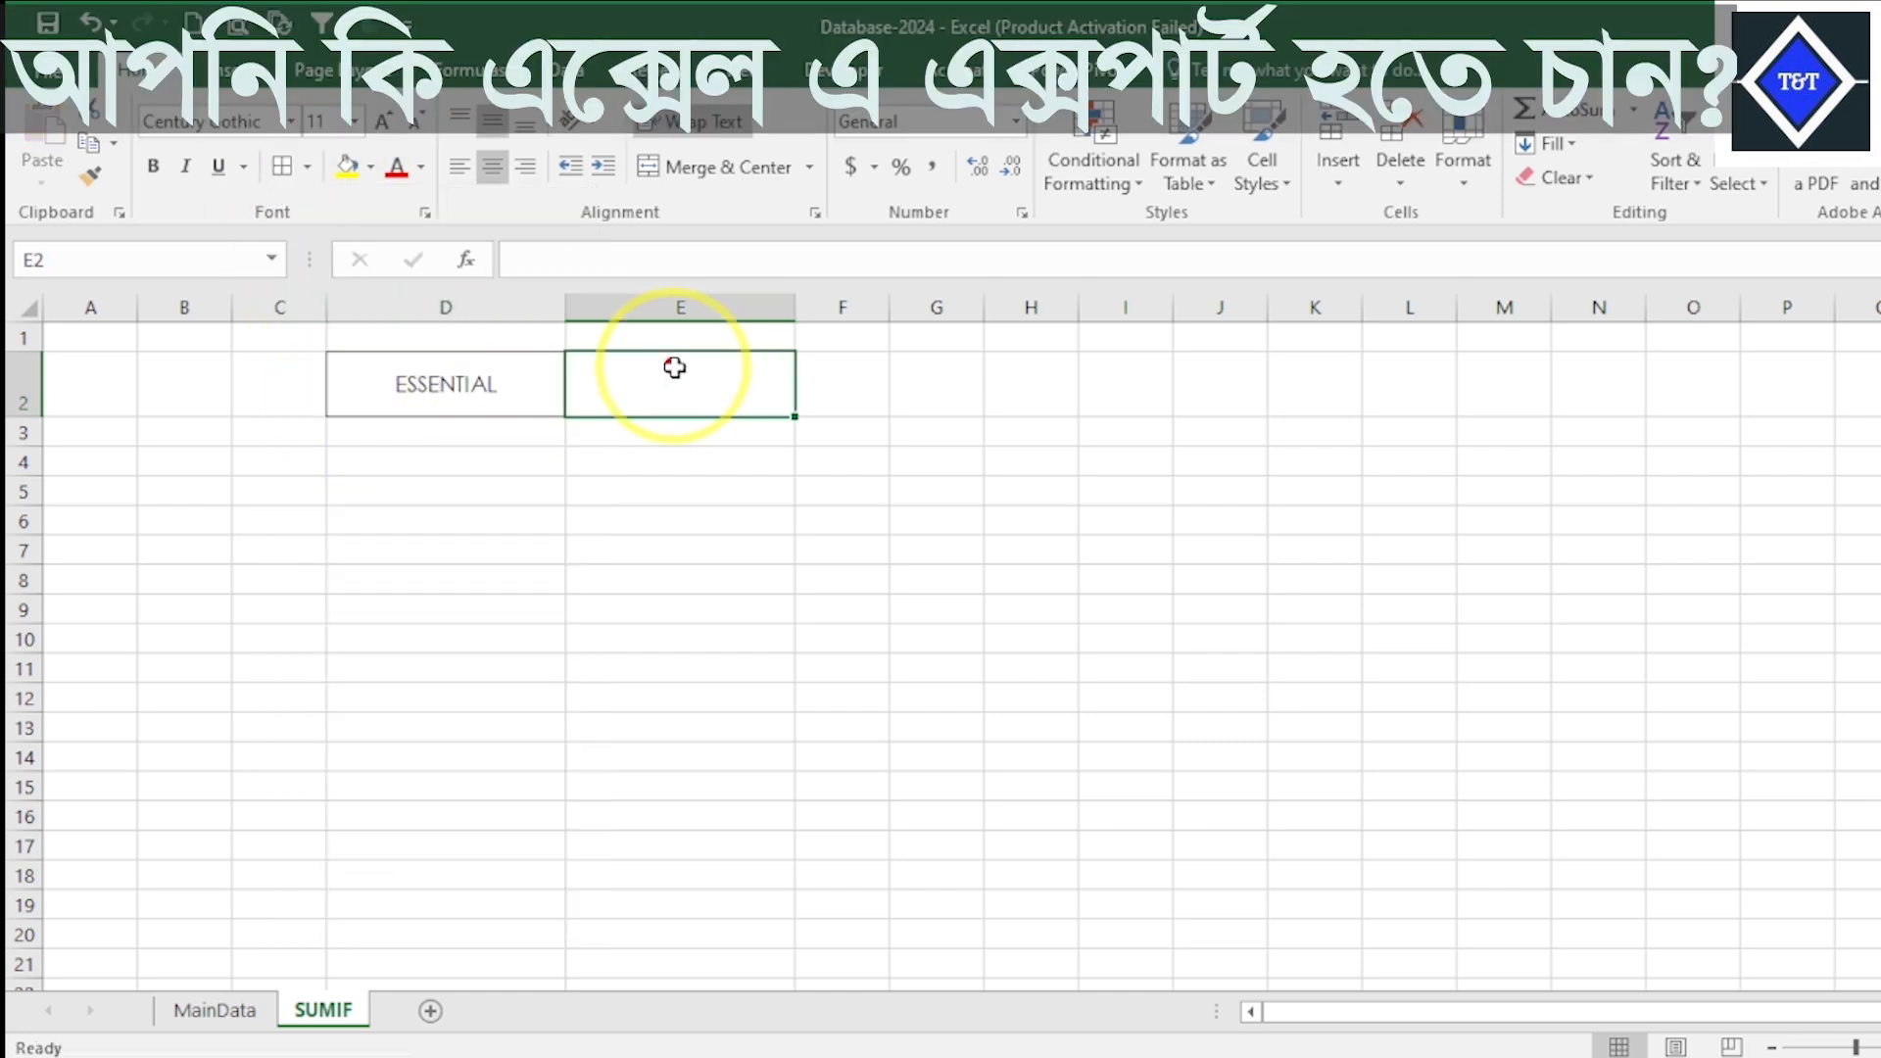
- Widen column E slightly and reduce the height of row 2
left_click_drag(795, 306, 809, 309)
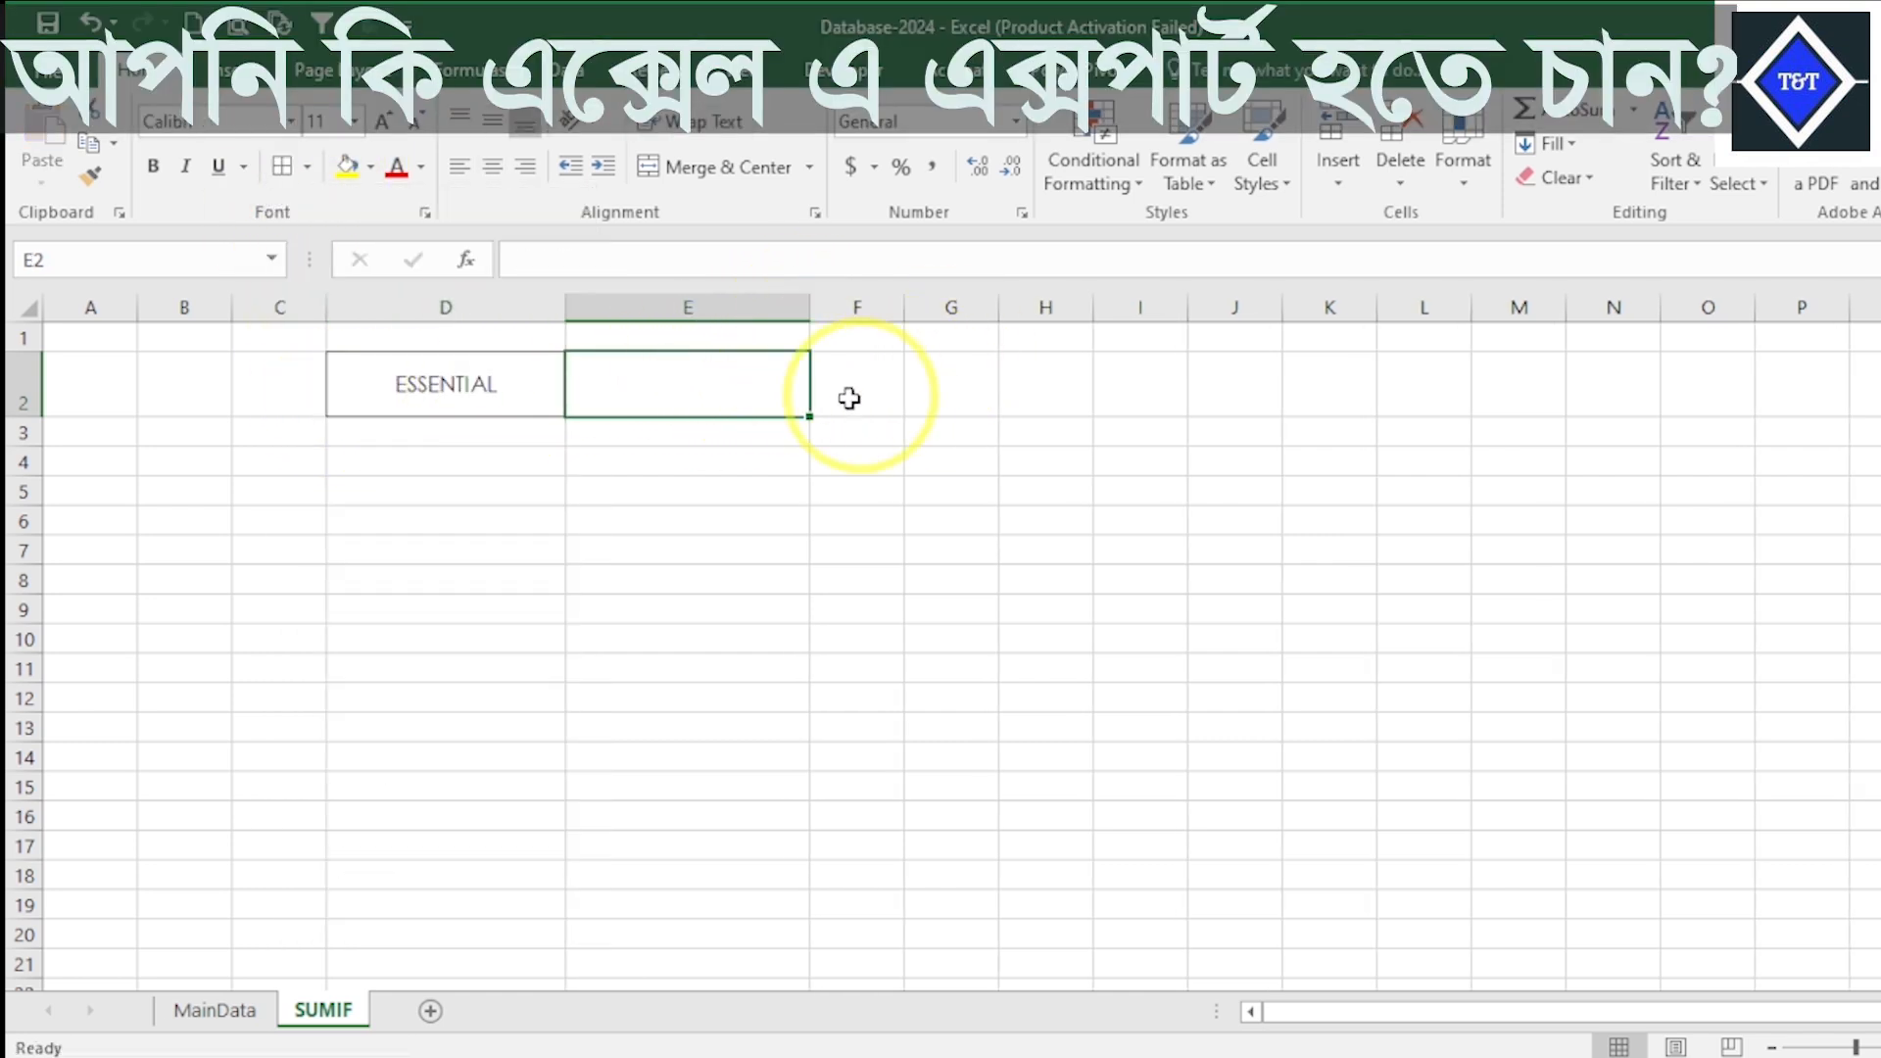
left_click(22, 377)
left_click_drag(20, 418, 18, 405)
left_click(749, 387)
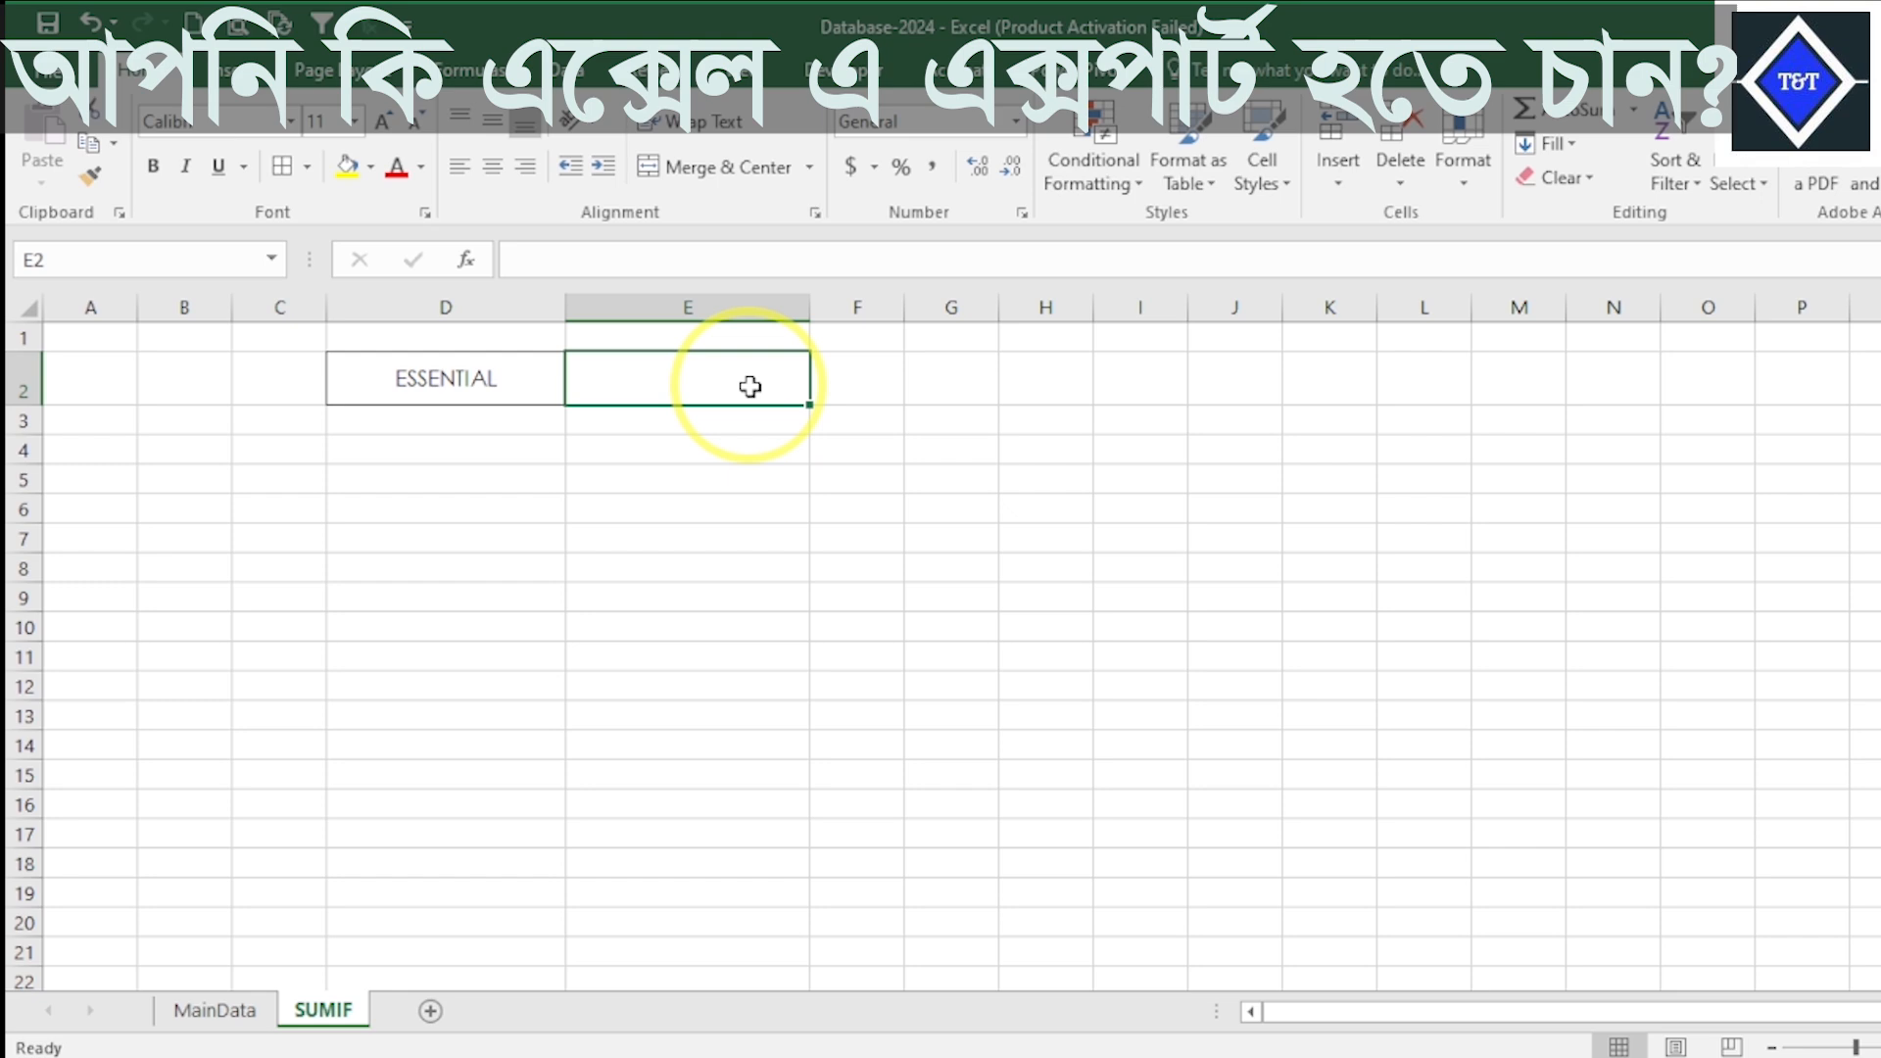
- Switch to the PowerPoint presentation to check the SUMIF syntax slide, and return to Excel to review the MainData and SUMIF sheets
left_click(1372, 1041)
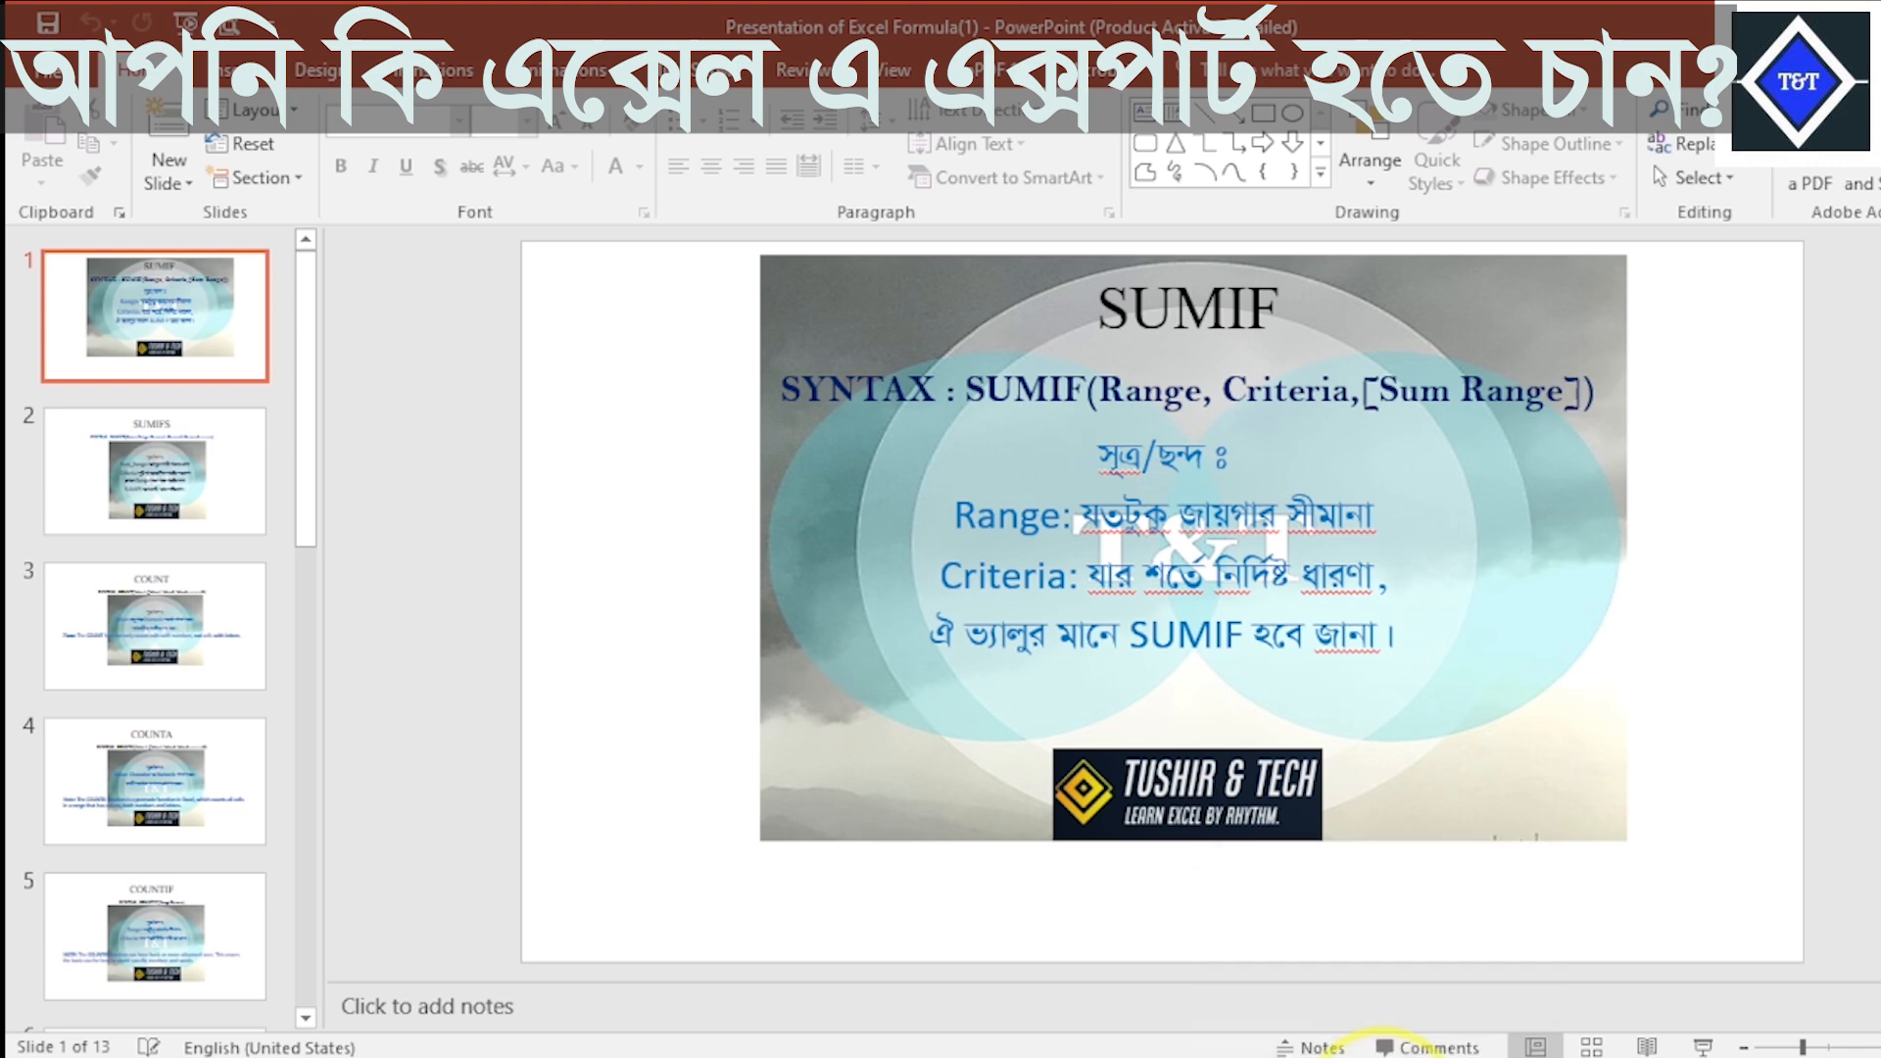
left_click(1240, 1044)
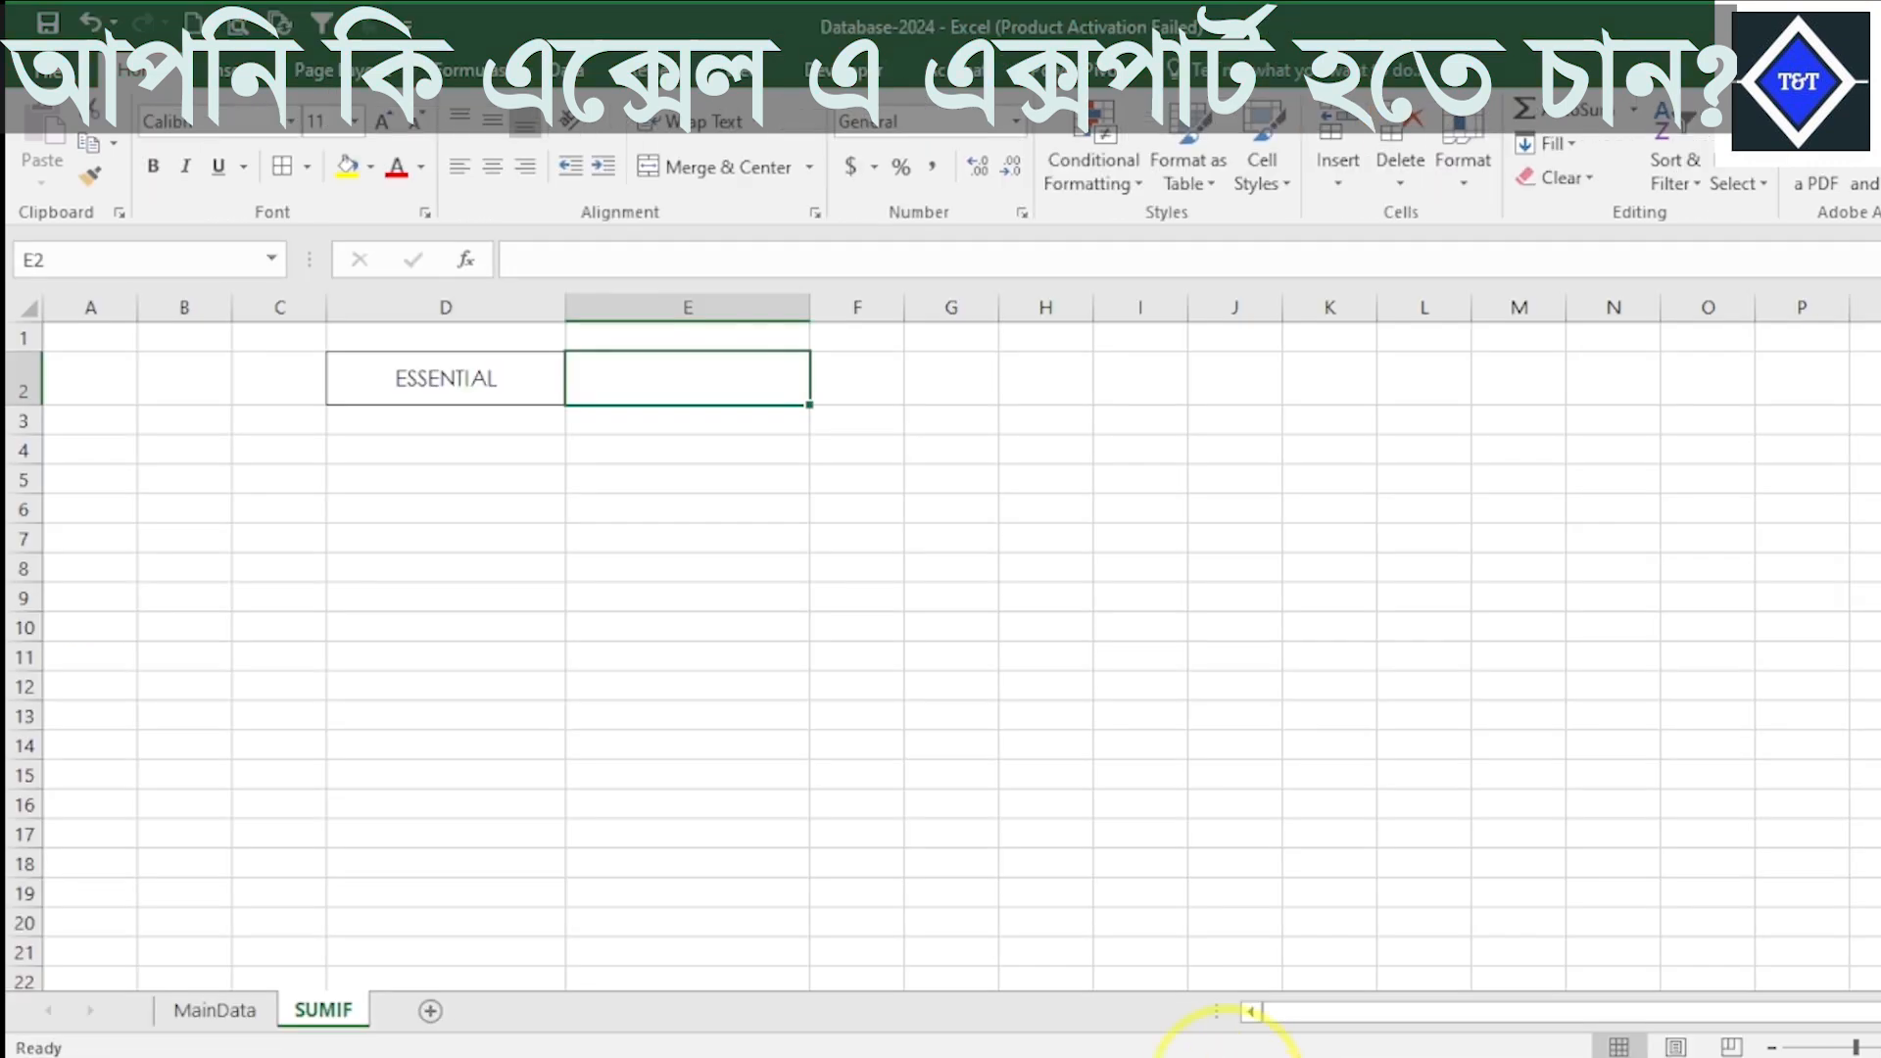
left_click(217, 1010)
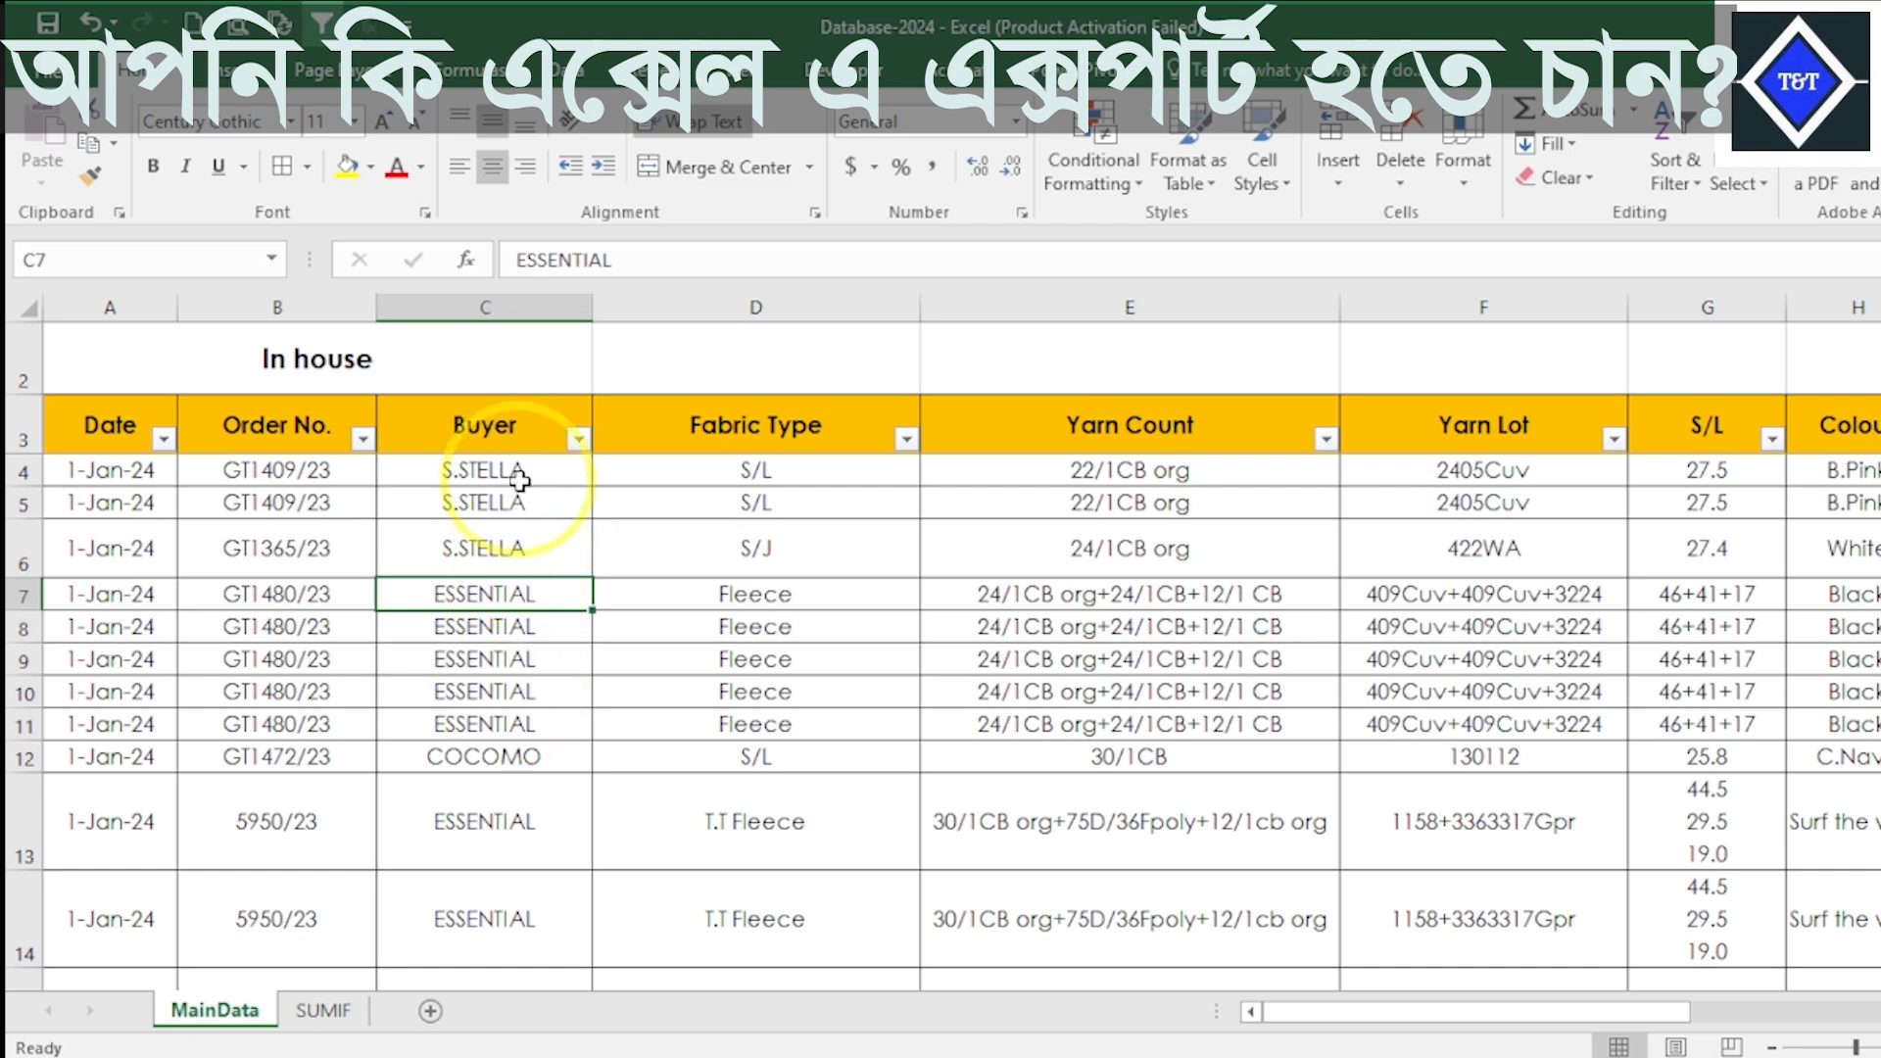
left_click(338, 1019)
left_click(715, 562)
left_click(549, 397)
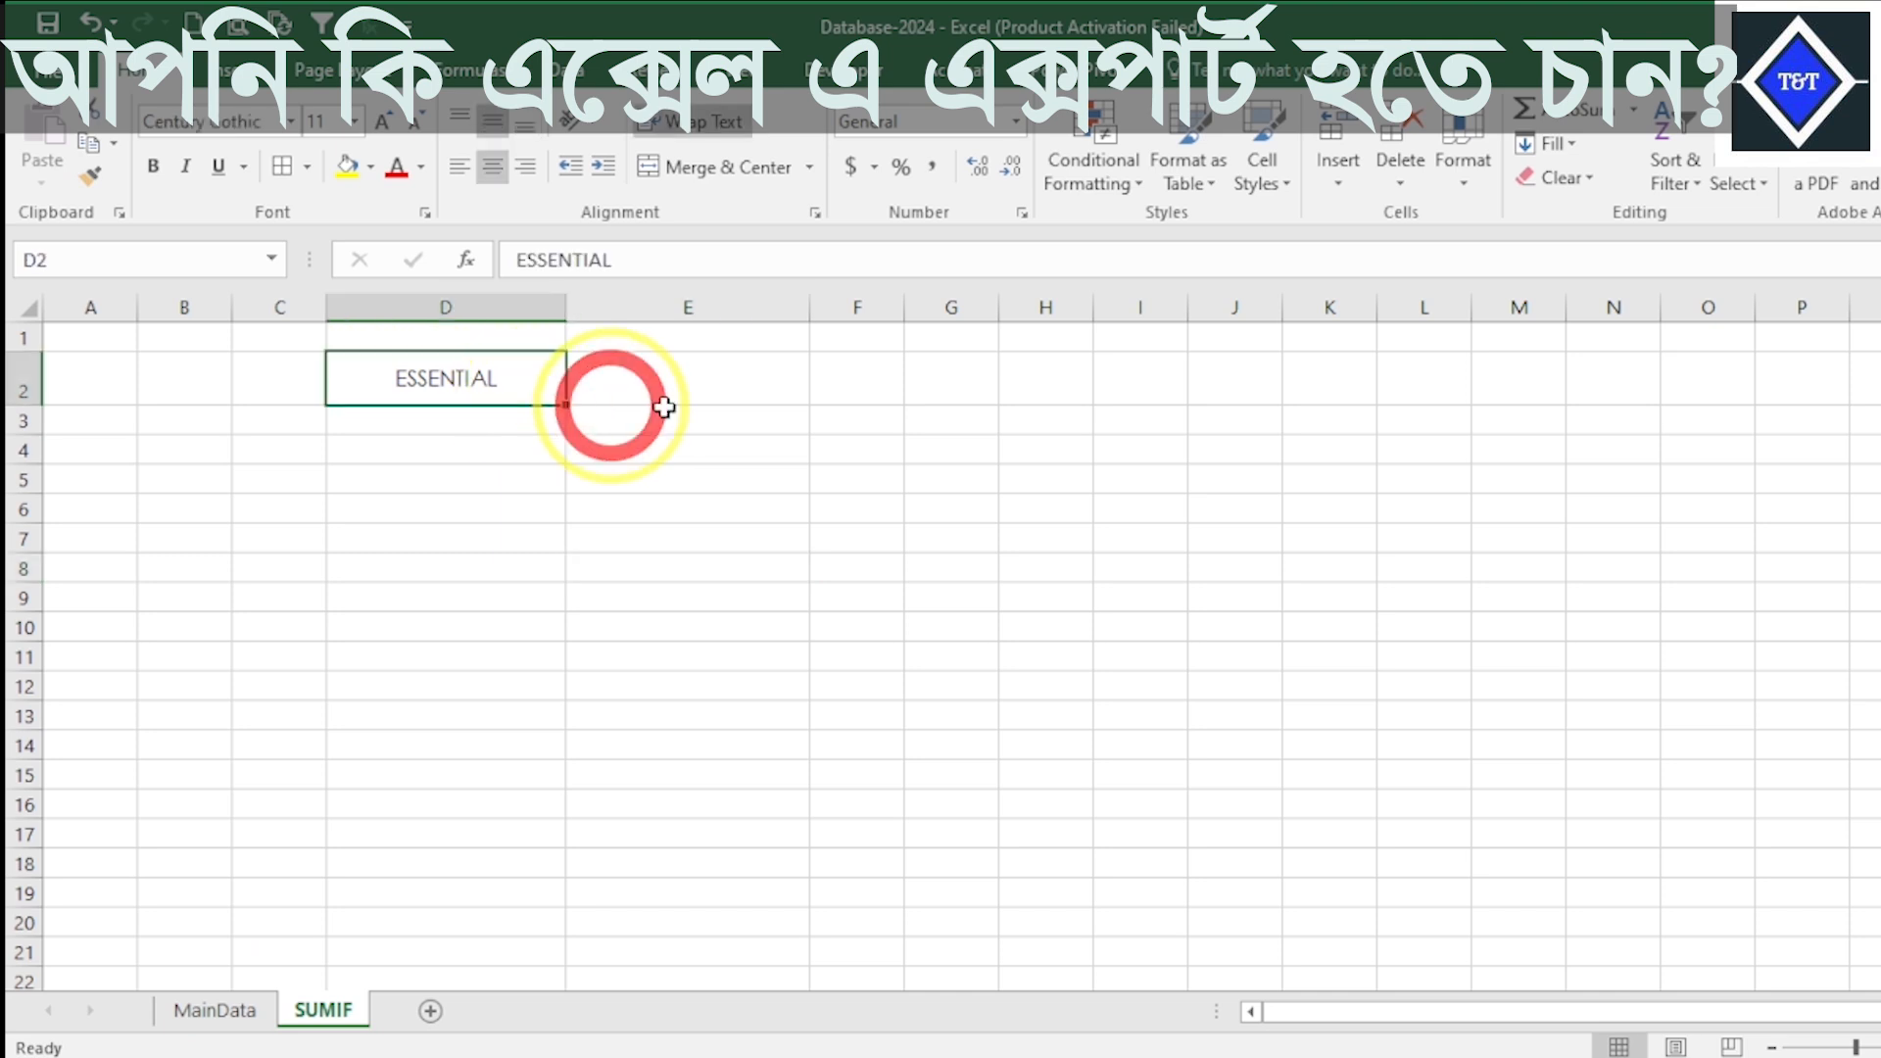
- Start a formula in cell E2 of the SUMIF sheet with =SUM and discard the stray entry in cell E1
left_click(766, 389)
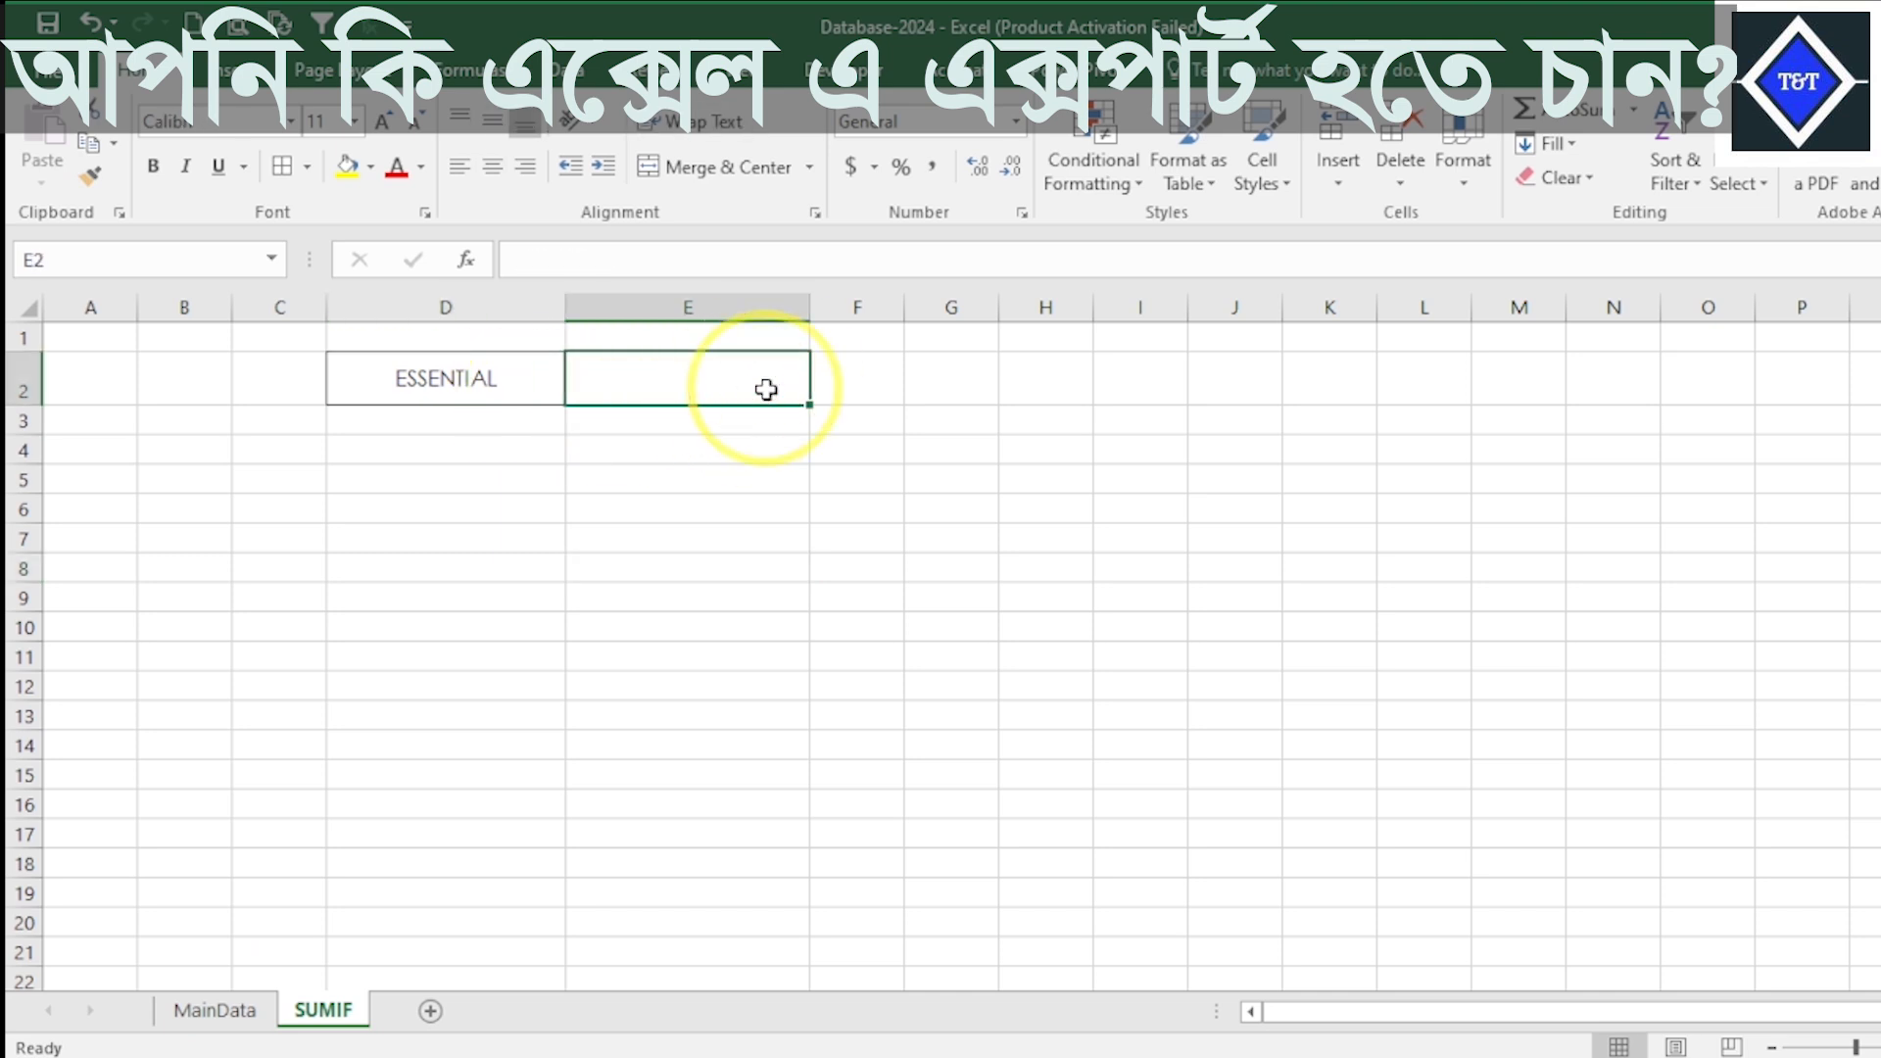
type("=")
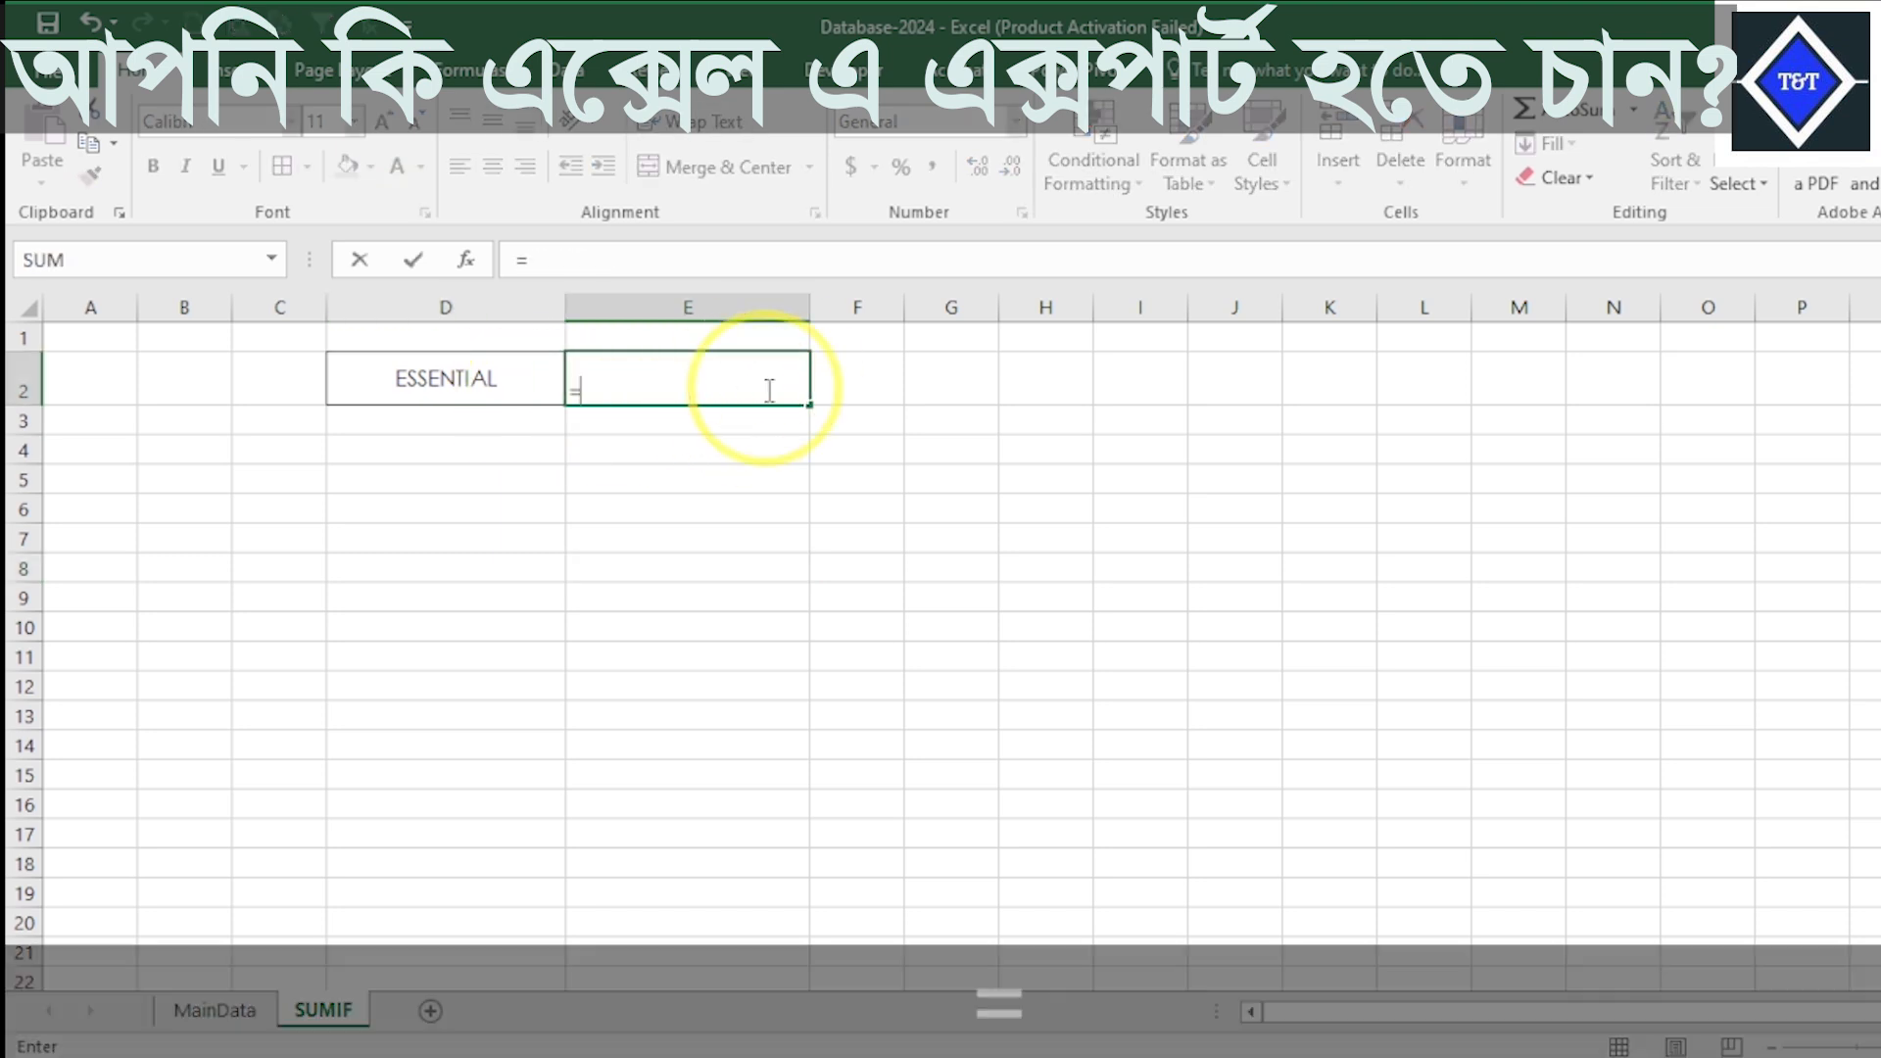
type("SU")
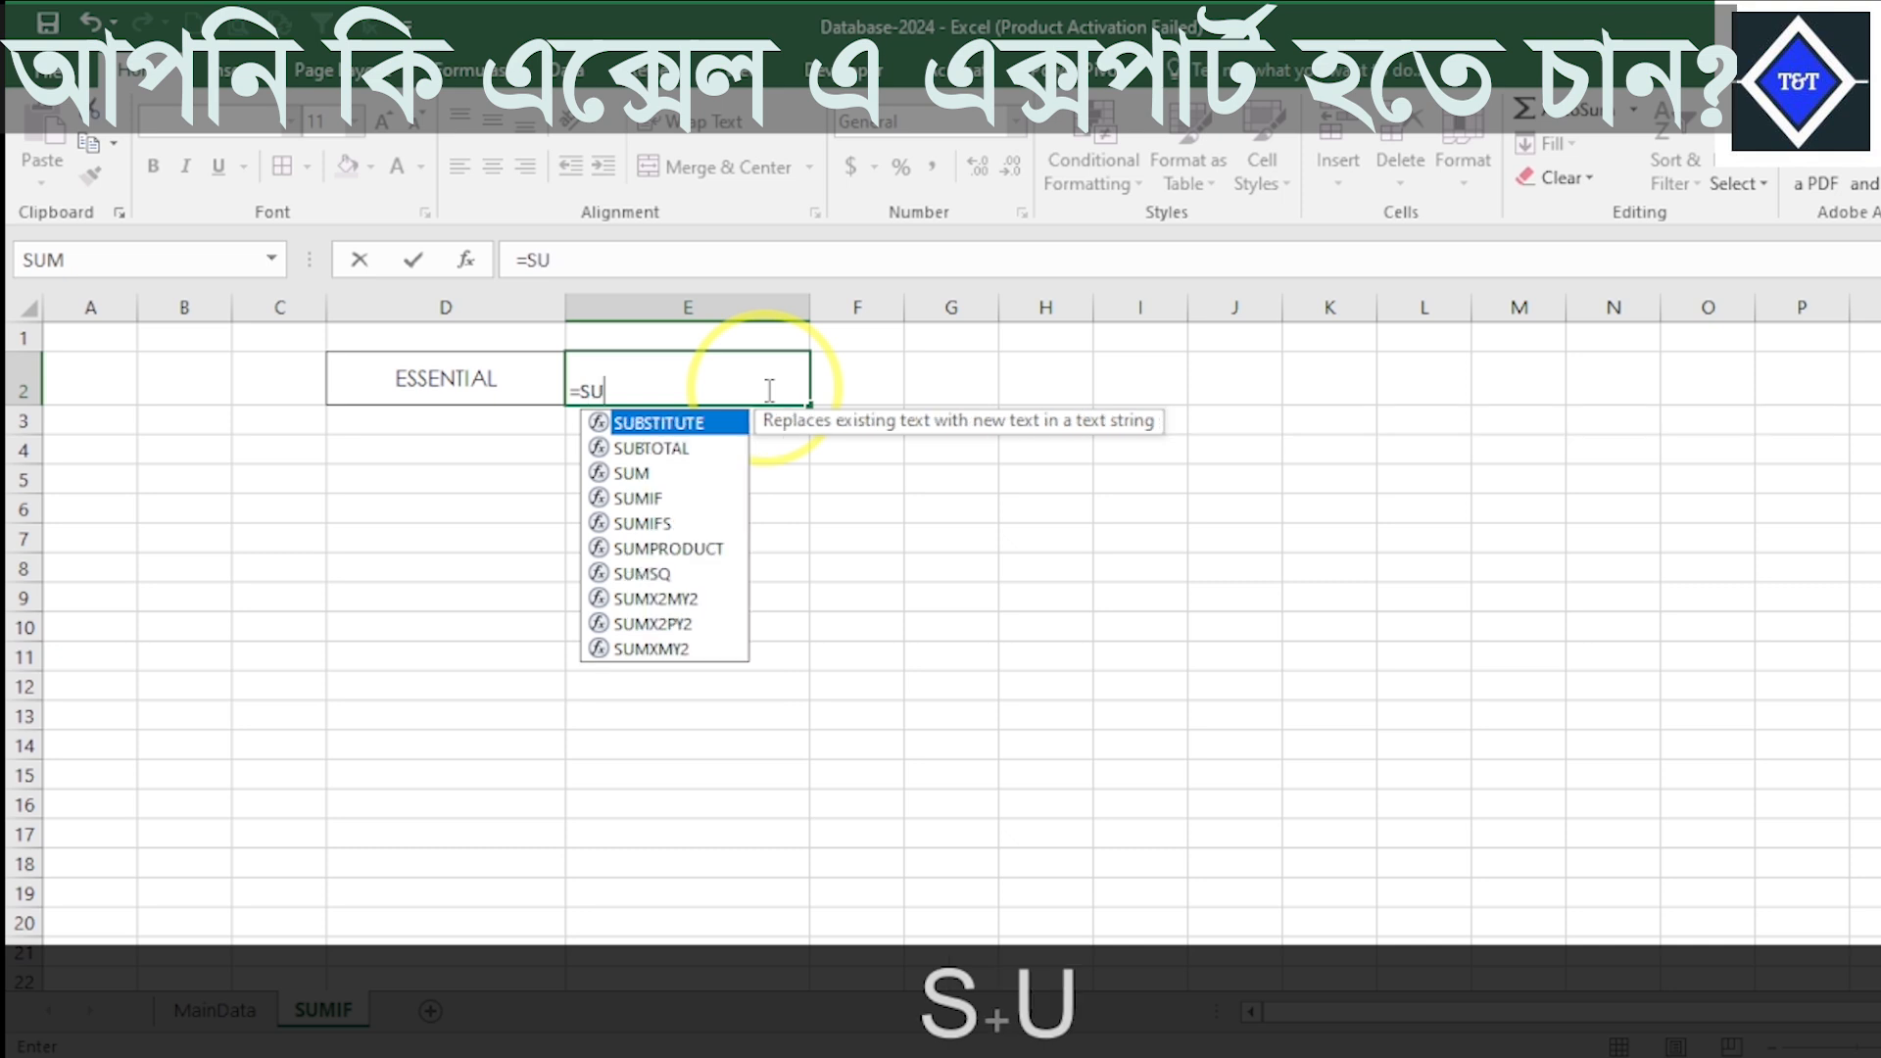
type("M")
key("Down")
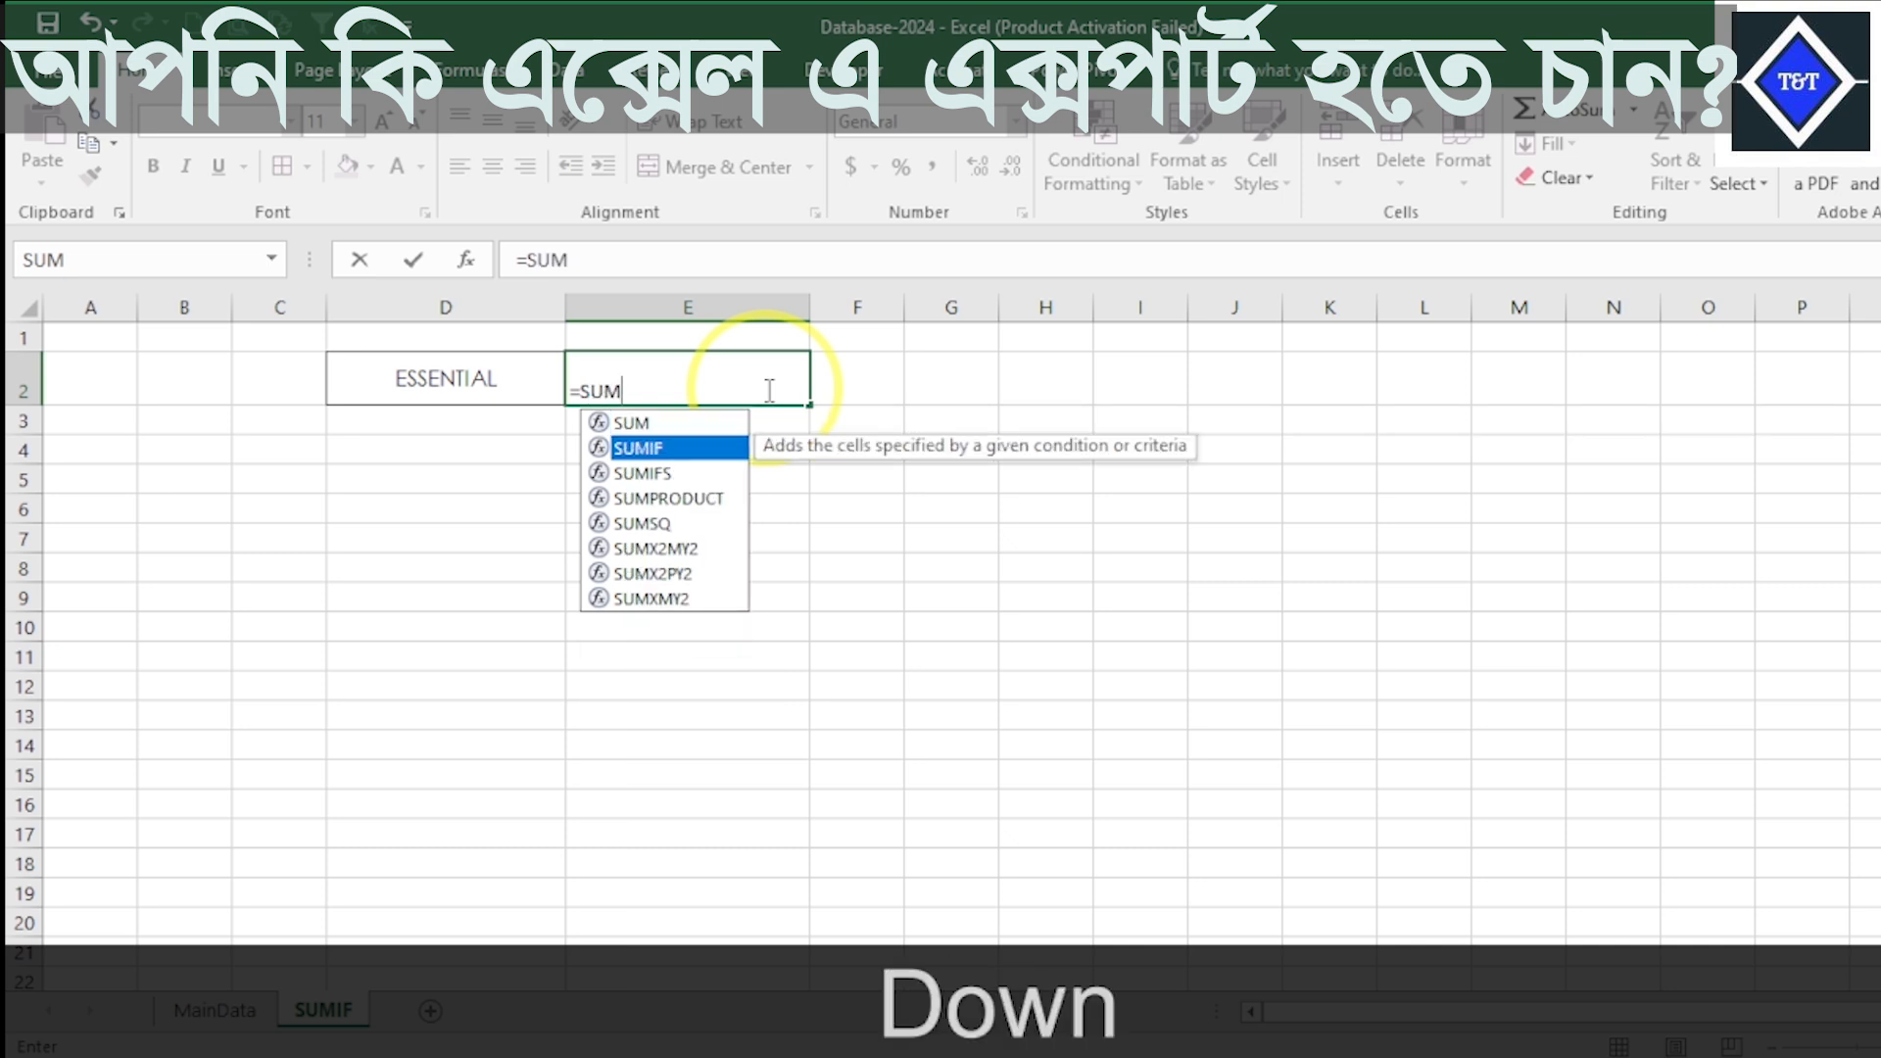
key("Down")
key("Up")
type("5")
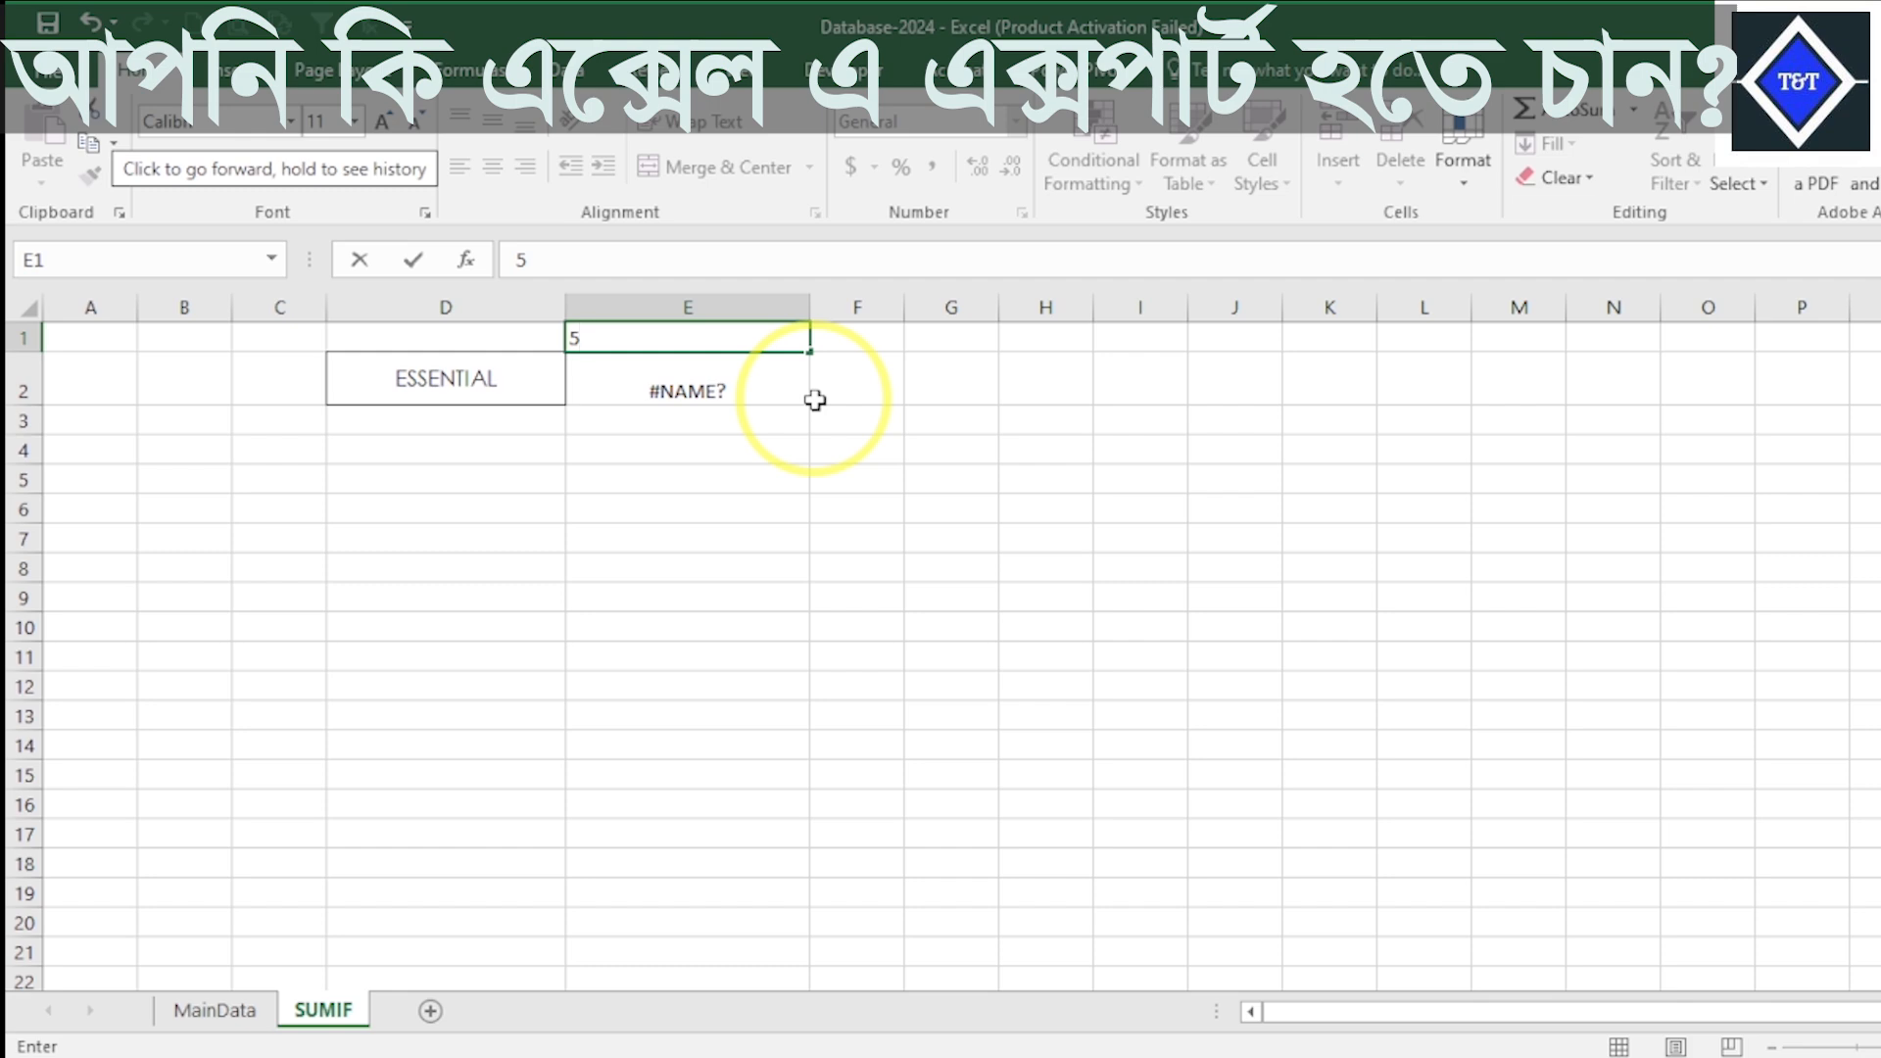
key("Escape")
- Extend the formula in cell E2 to the SUMIF function with its opening parenthesis
left_click(754, 390)
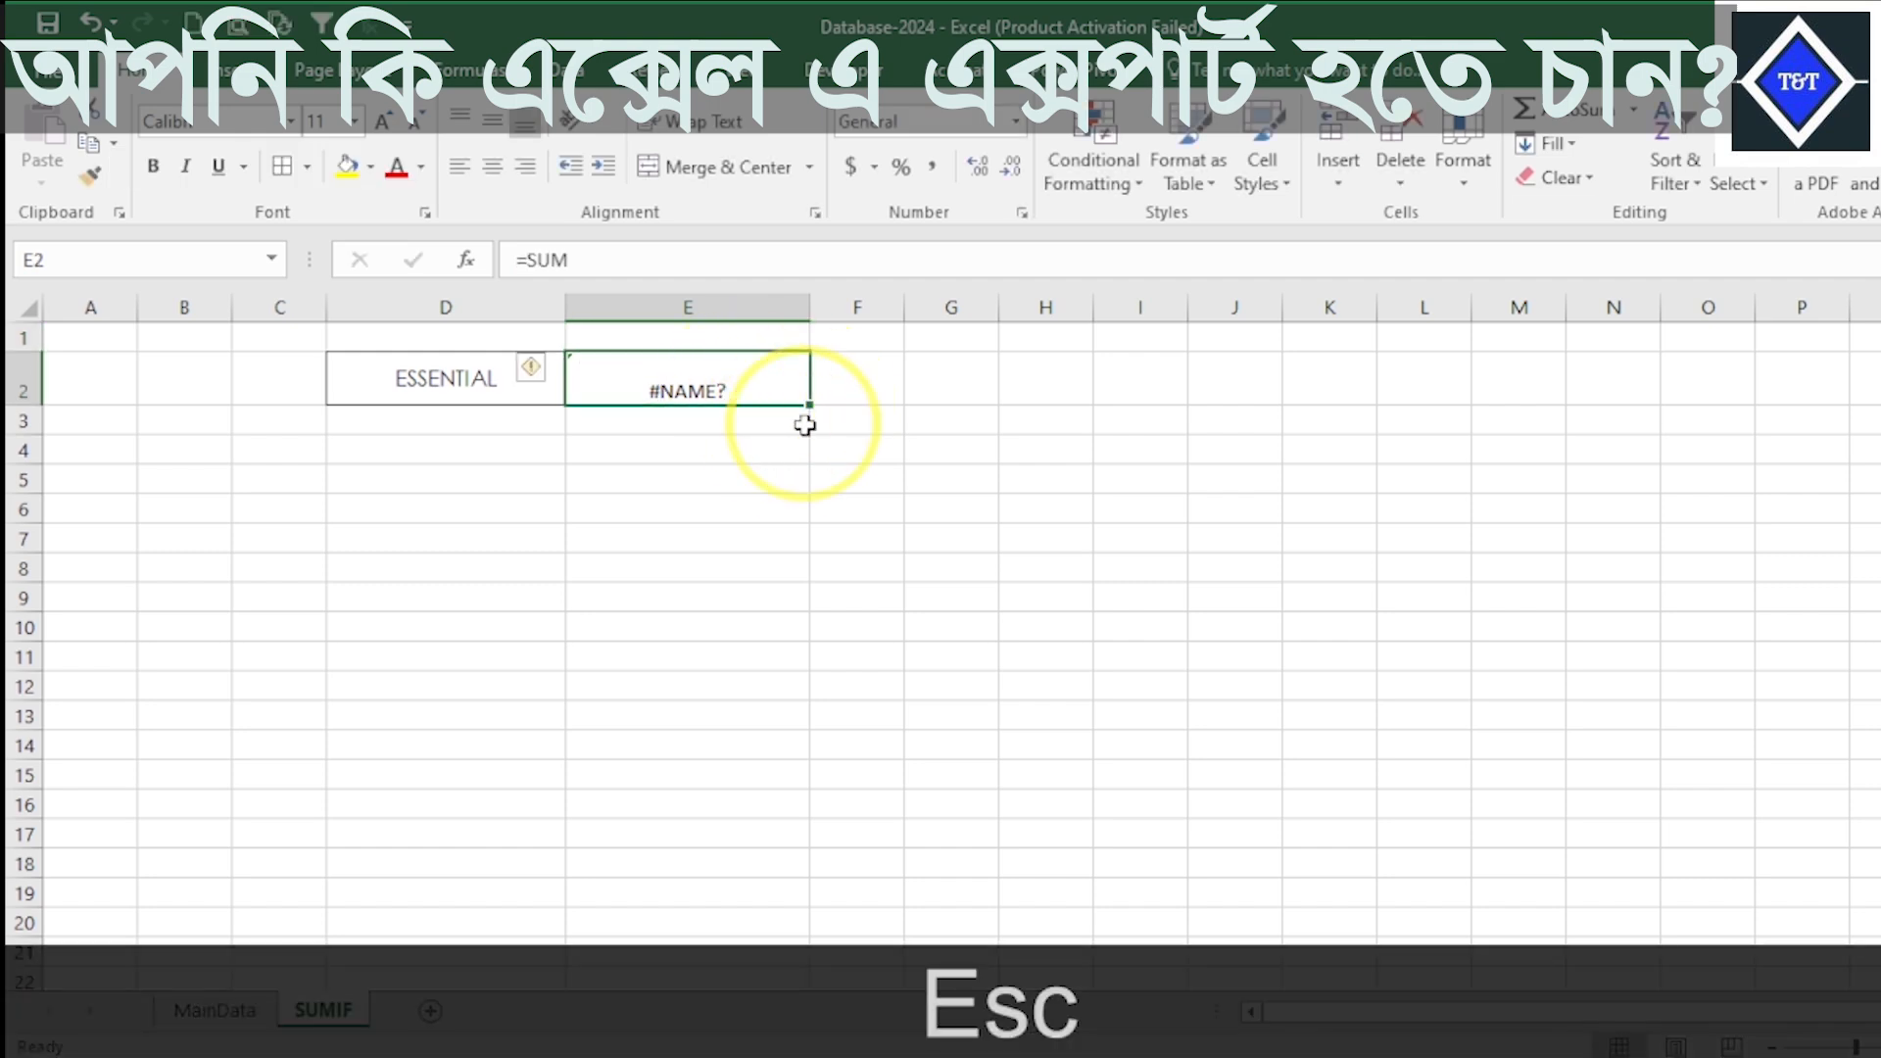
left_click(594, 267)
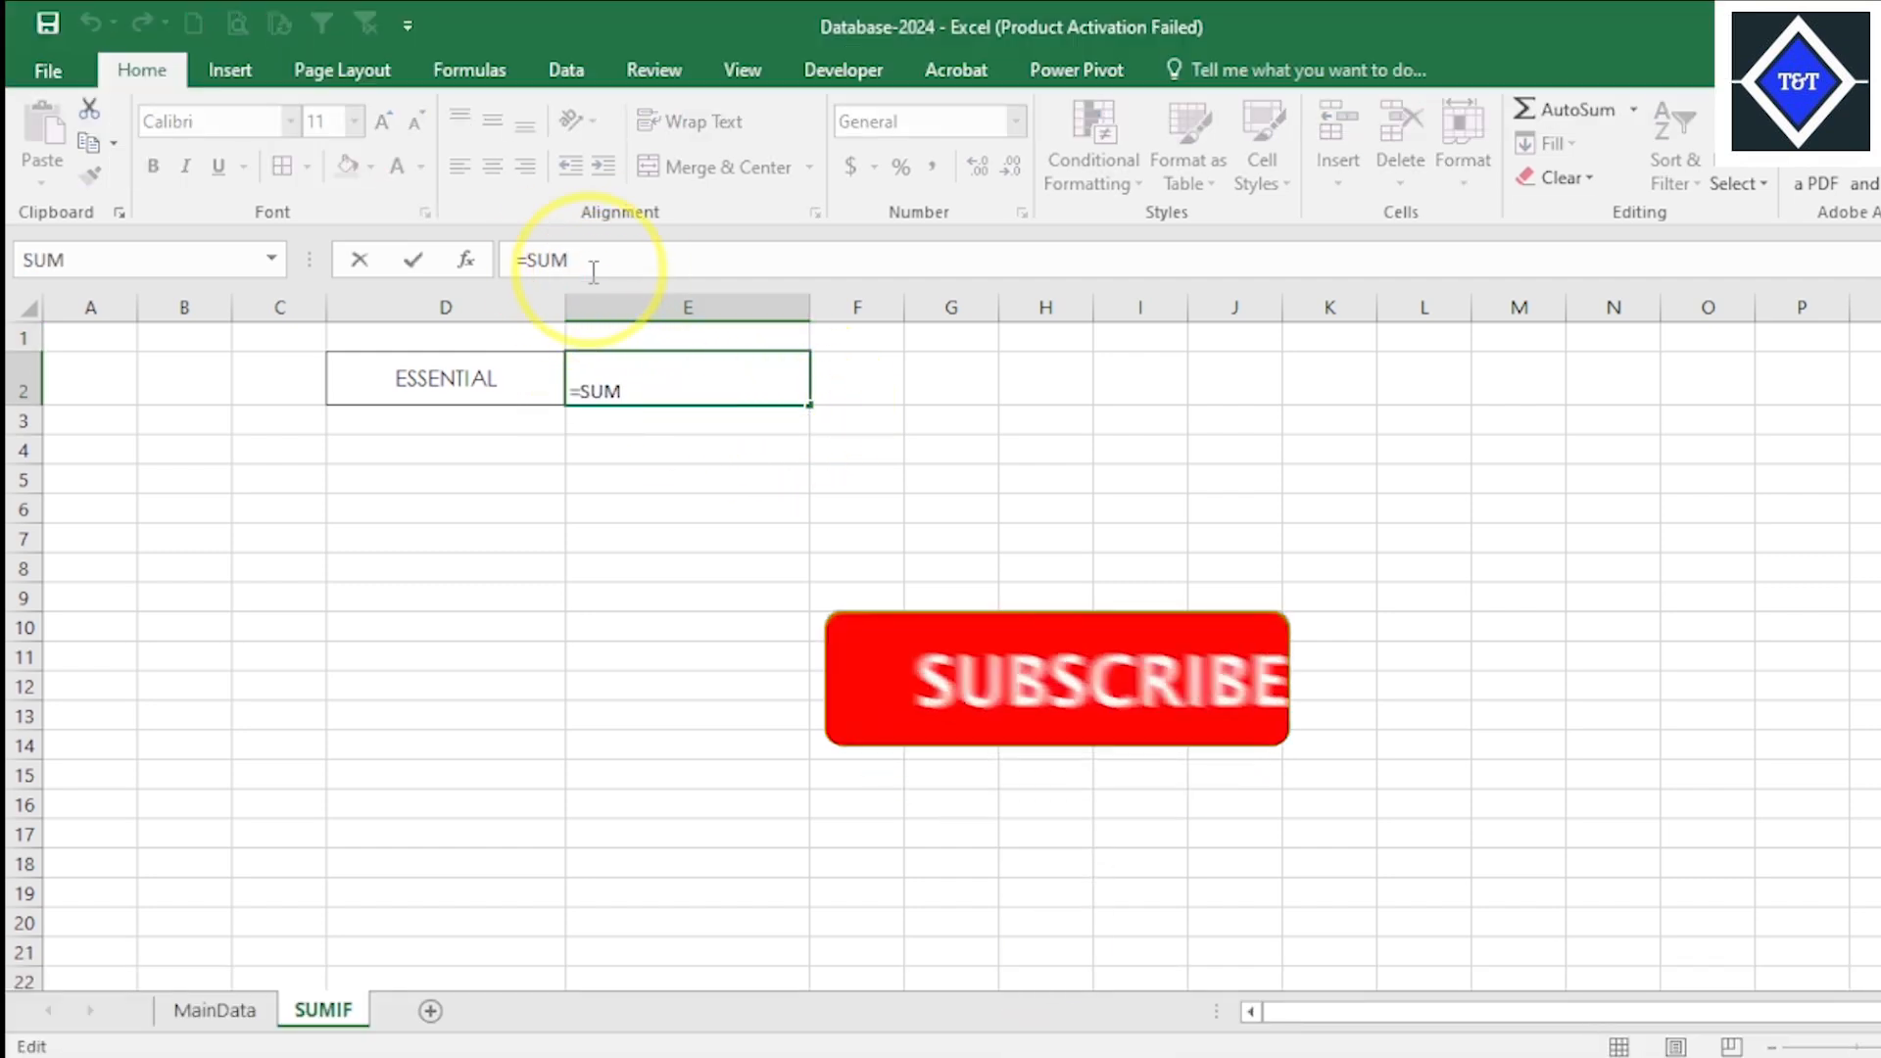
type("IFG")
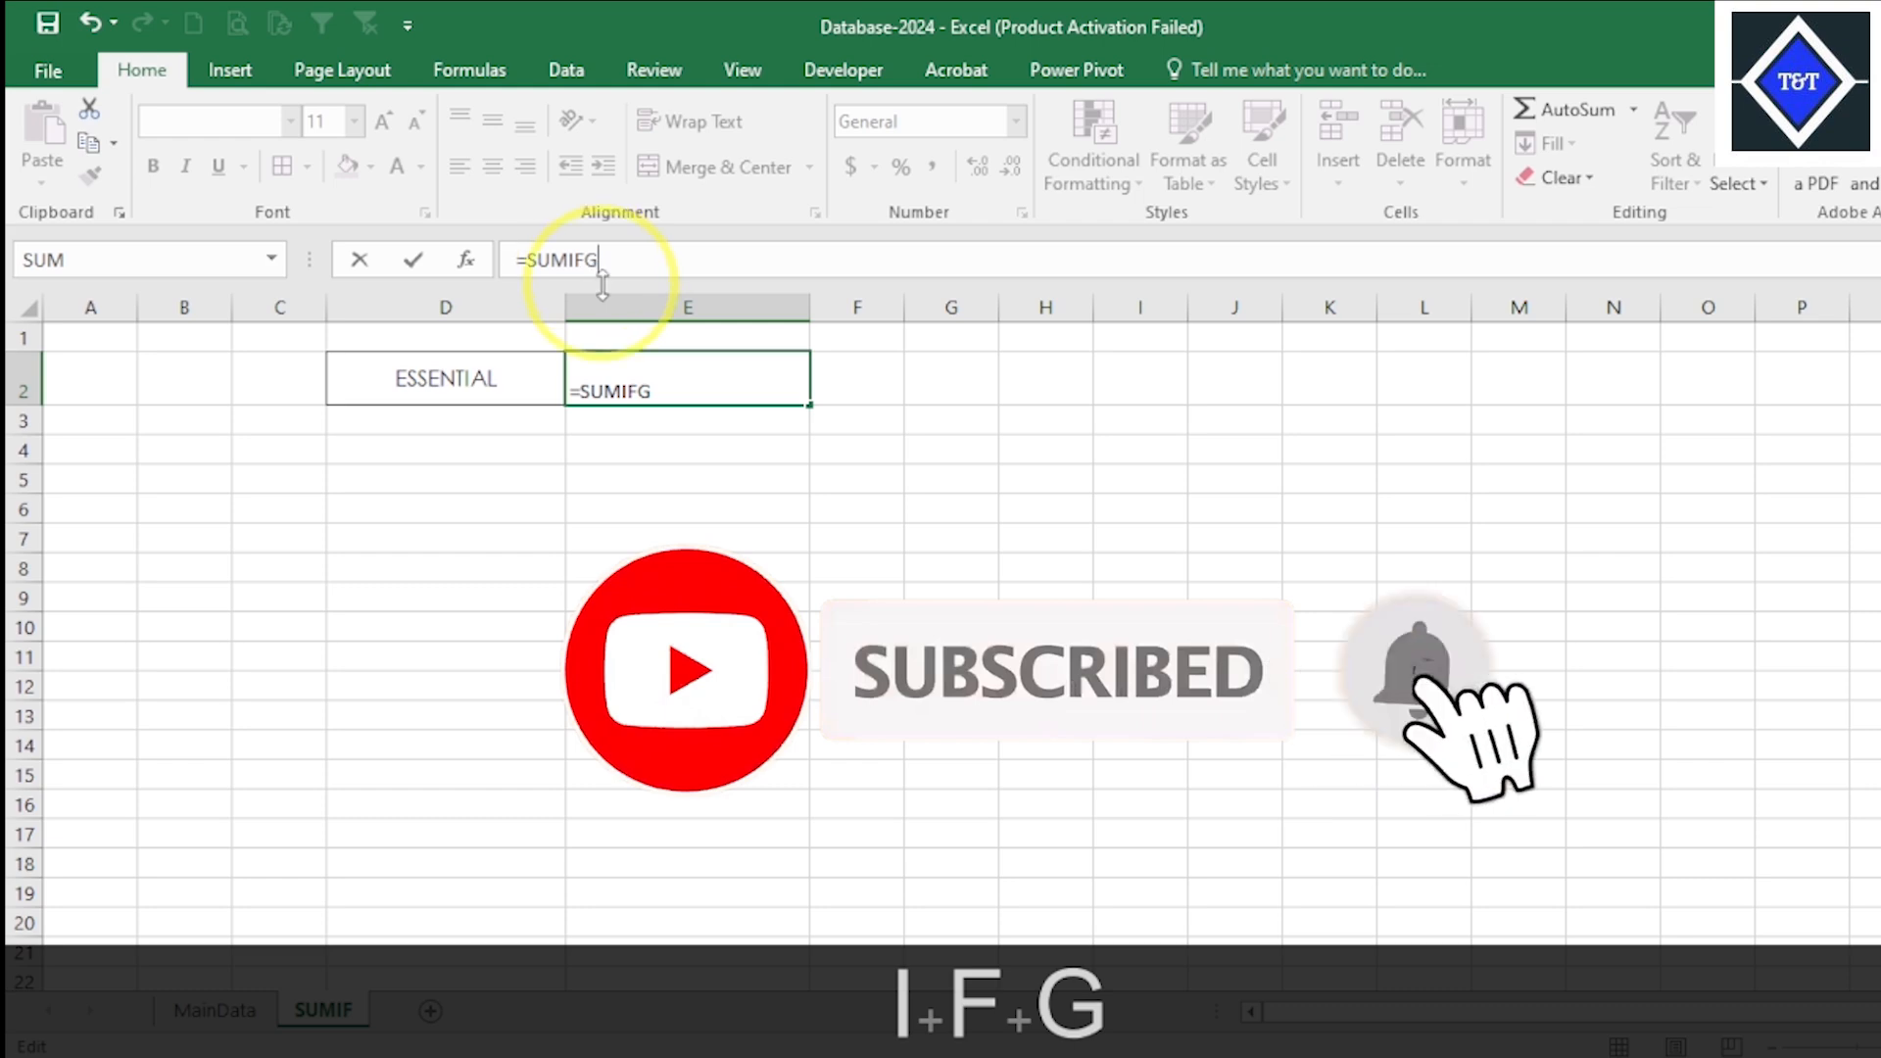
key("BackSpace")
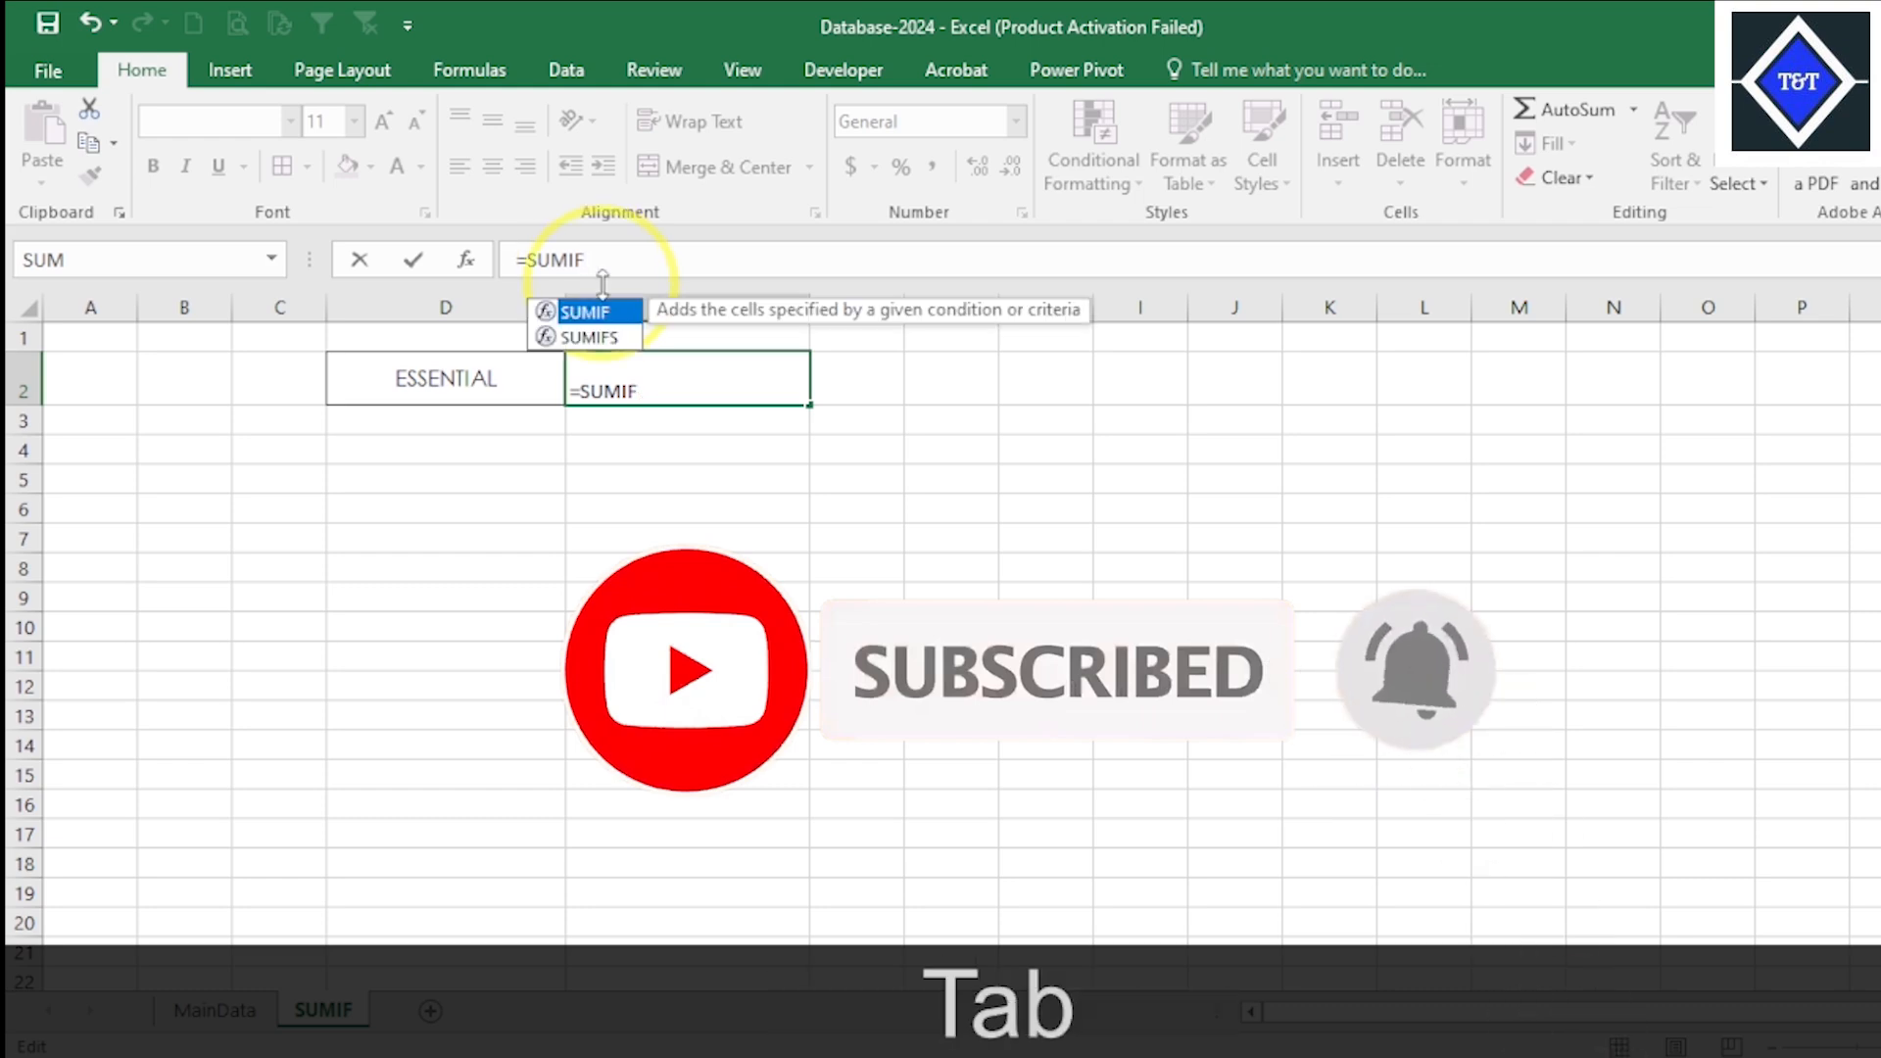
key("Tab")
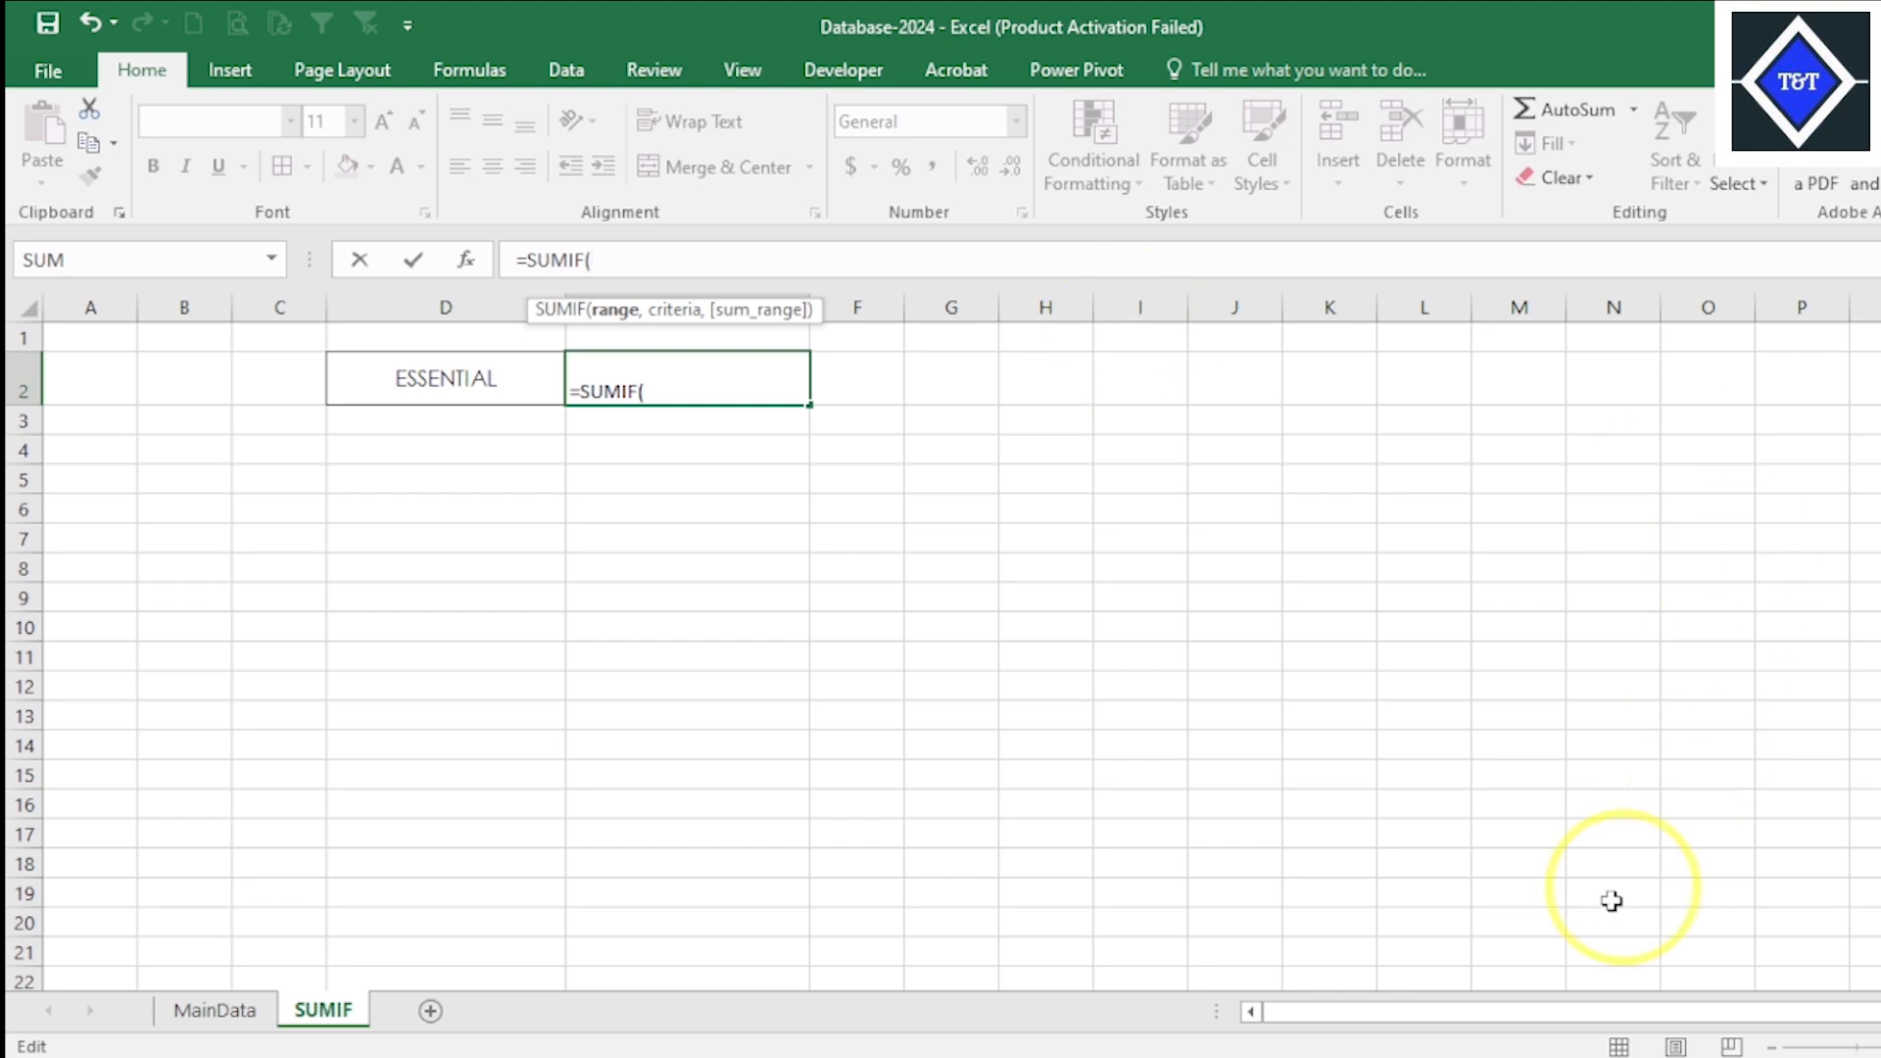
- Check the SUMIF syntax slide in PowerPoint, and back in Excel set the formula's range argument to the Buyer data MainData!C4:C10528
left_click(1396, 1054)
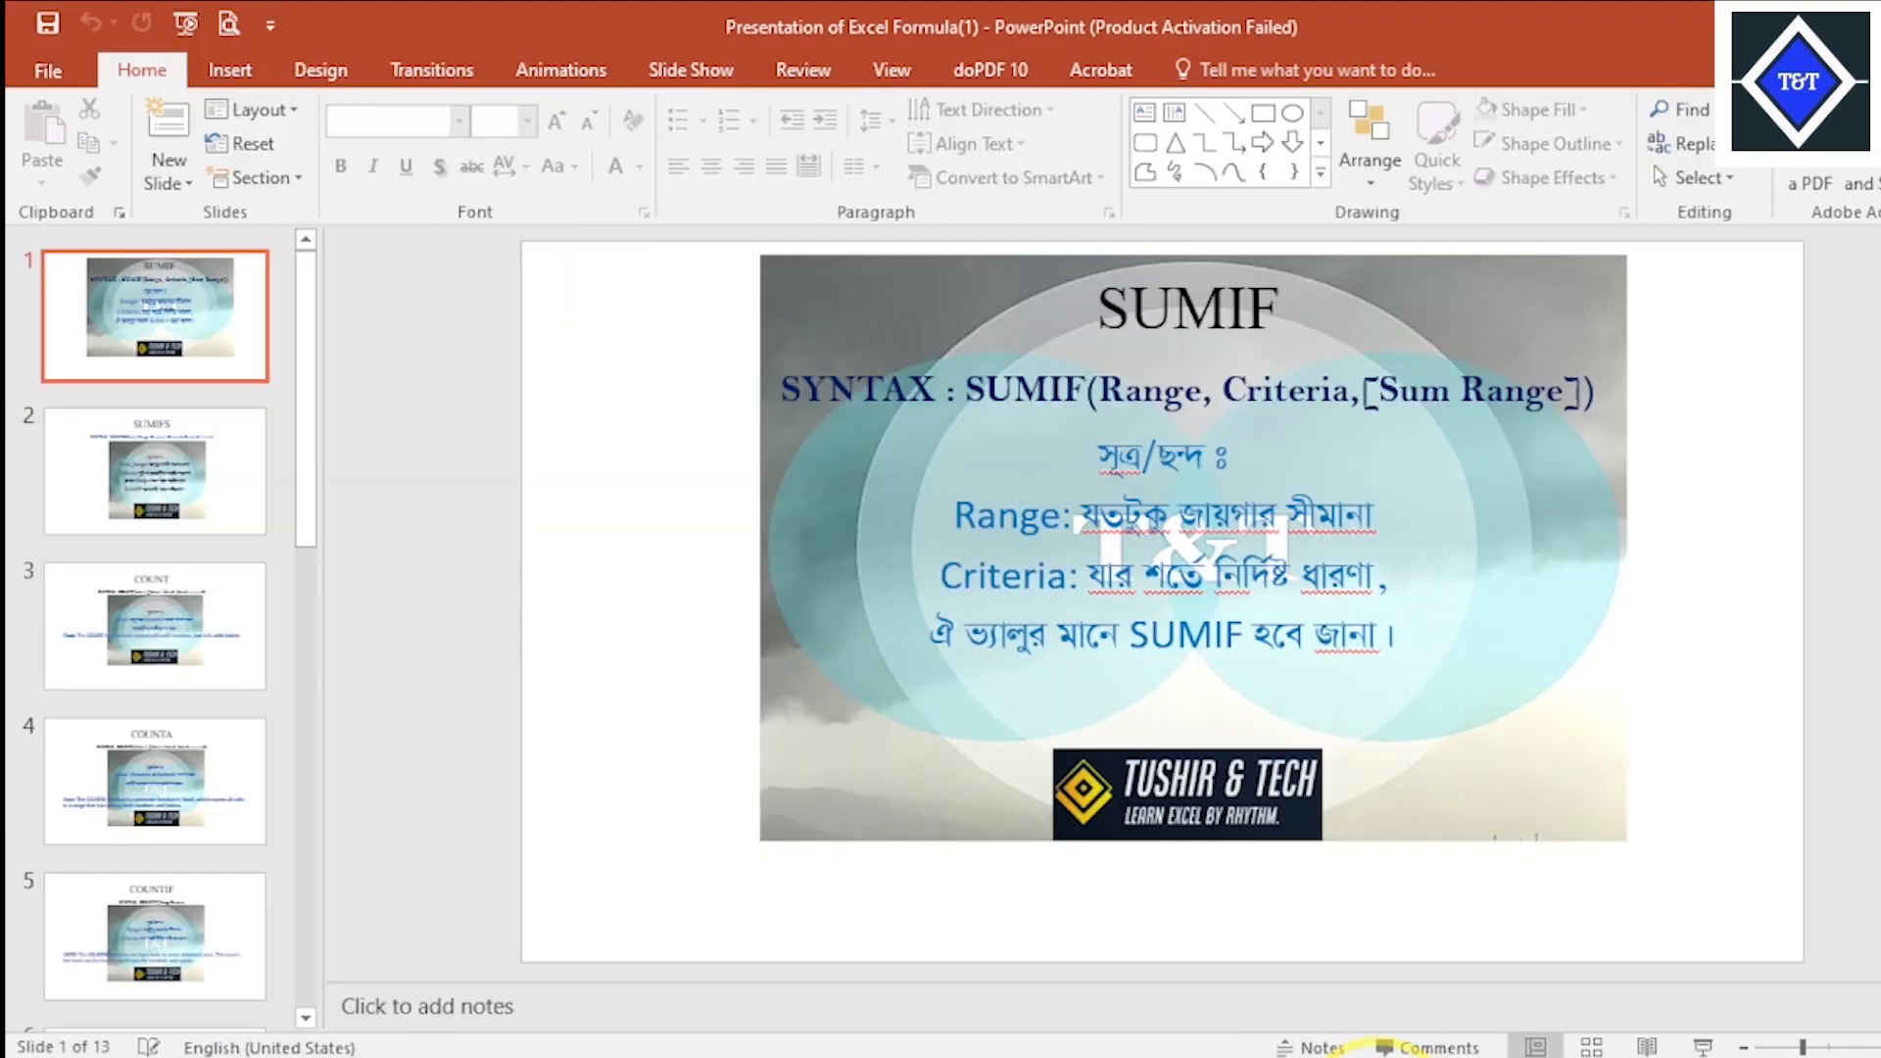
left_click(1371, 1053)
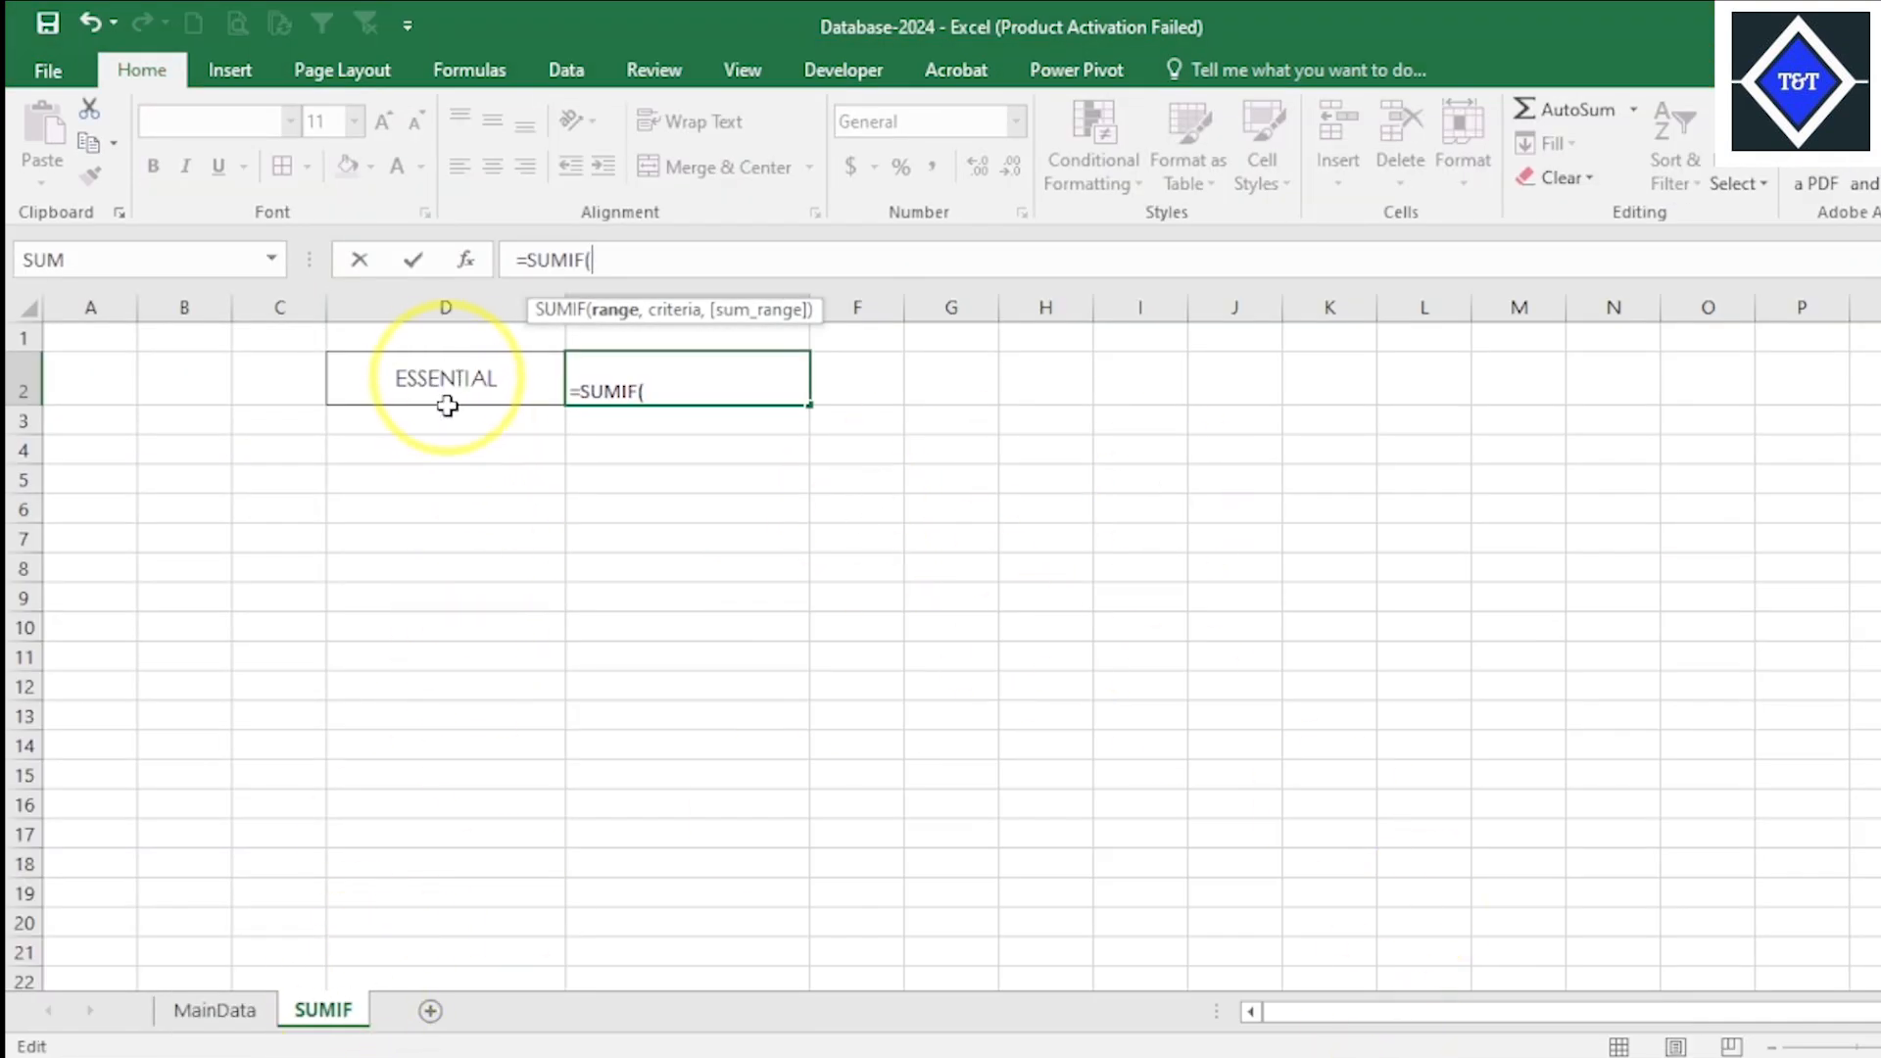
left_click(201, 1010)
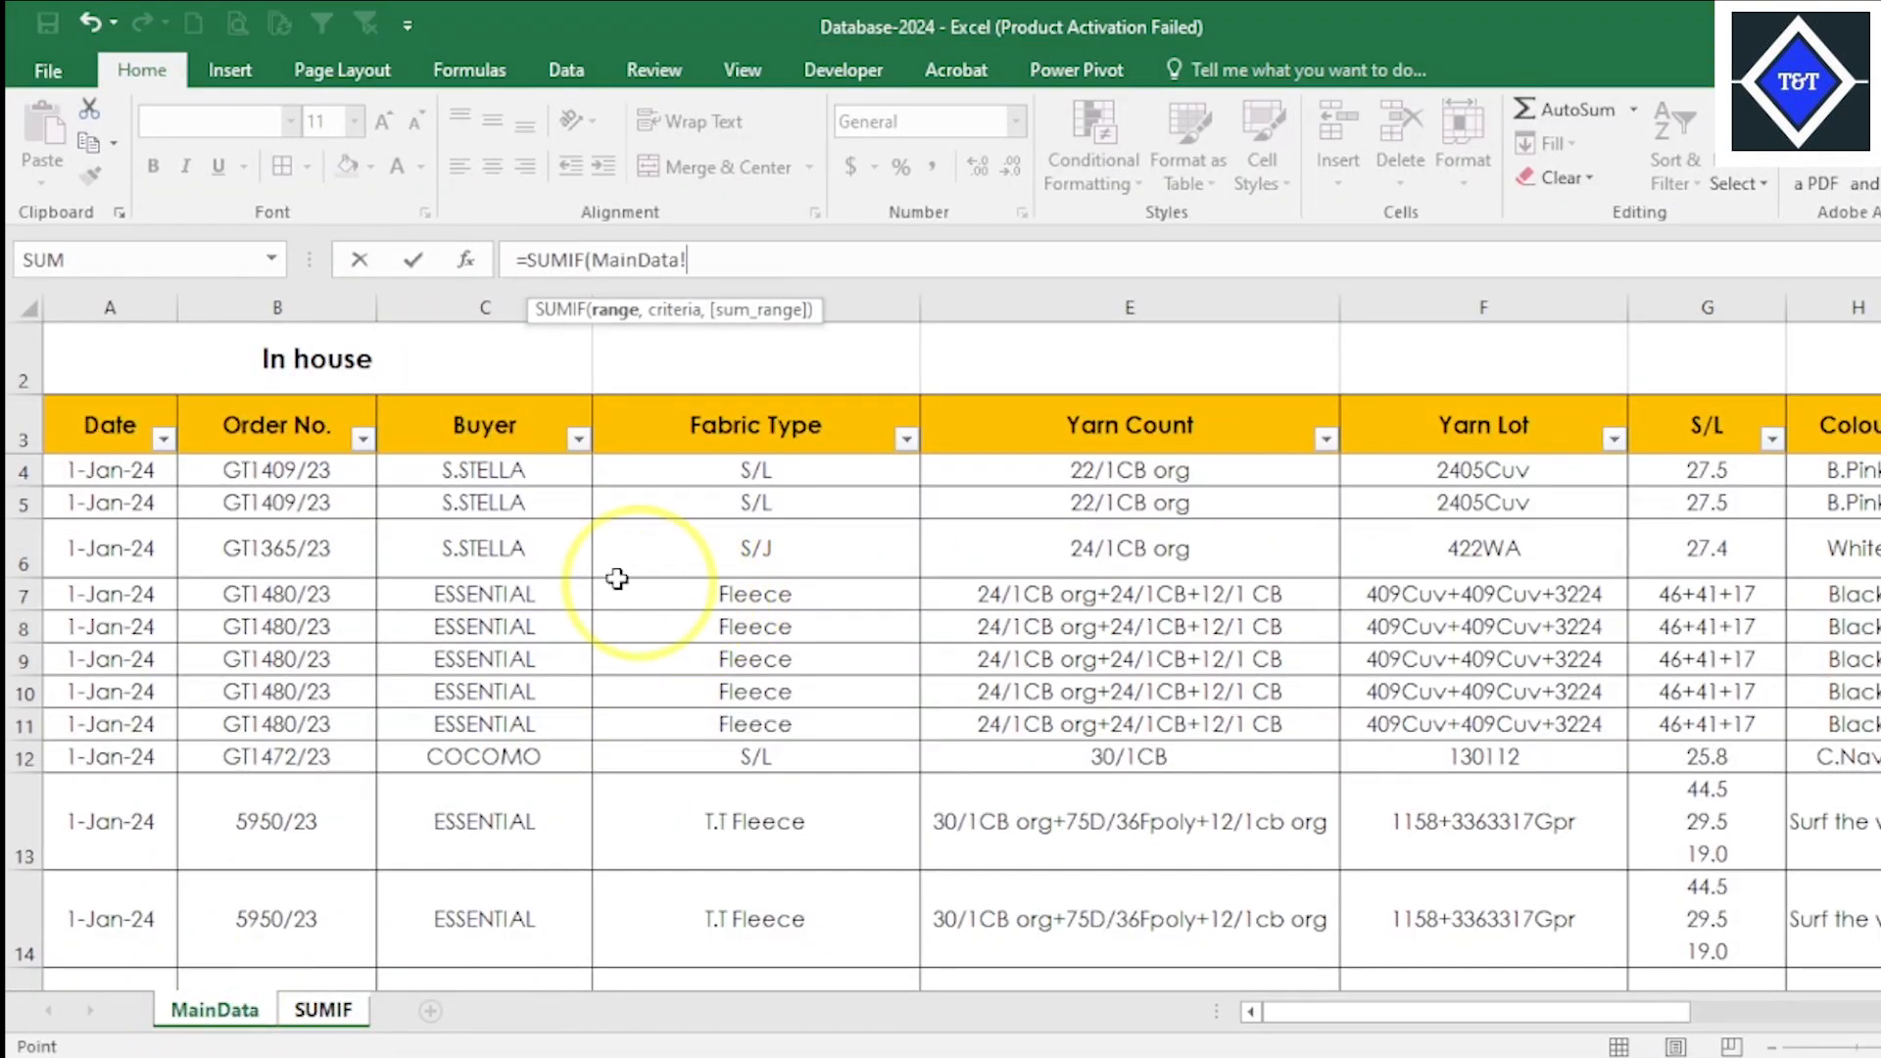
left_click(545, 471)
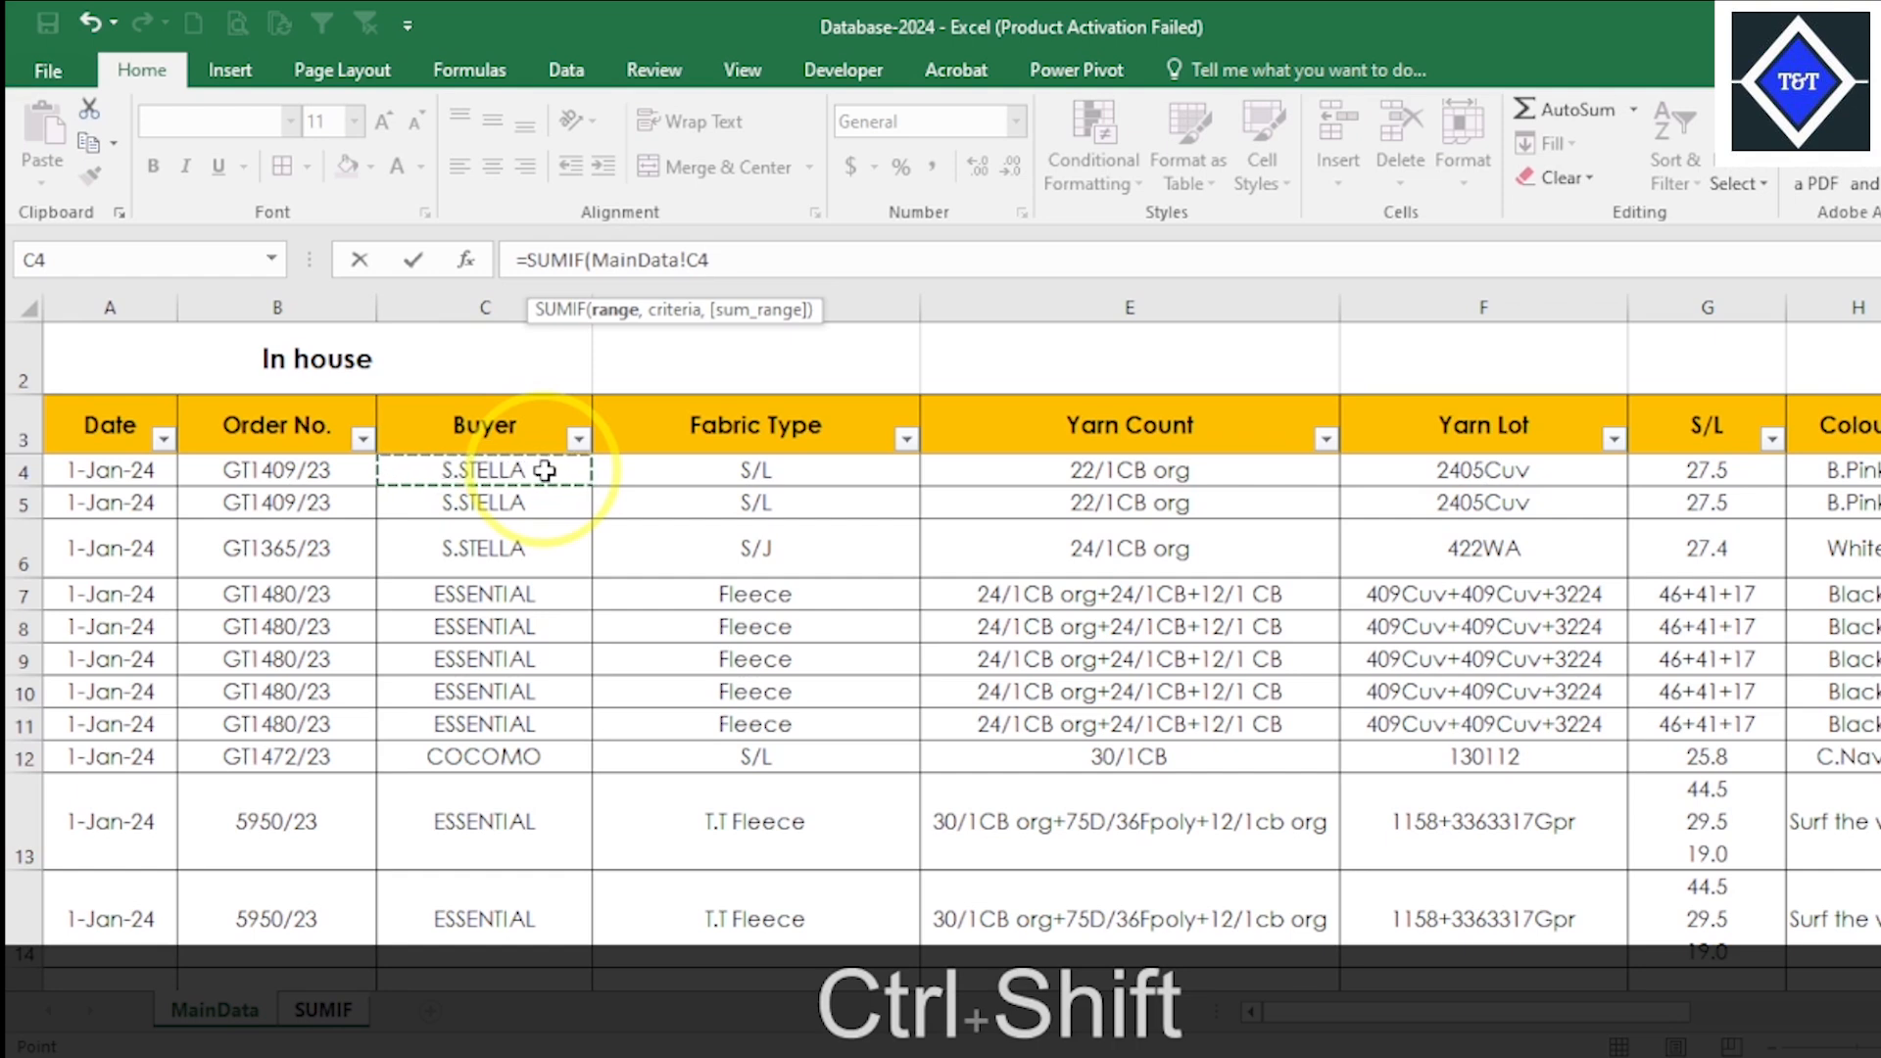
key("ctrl+shift+Down")
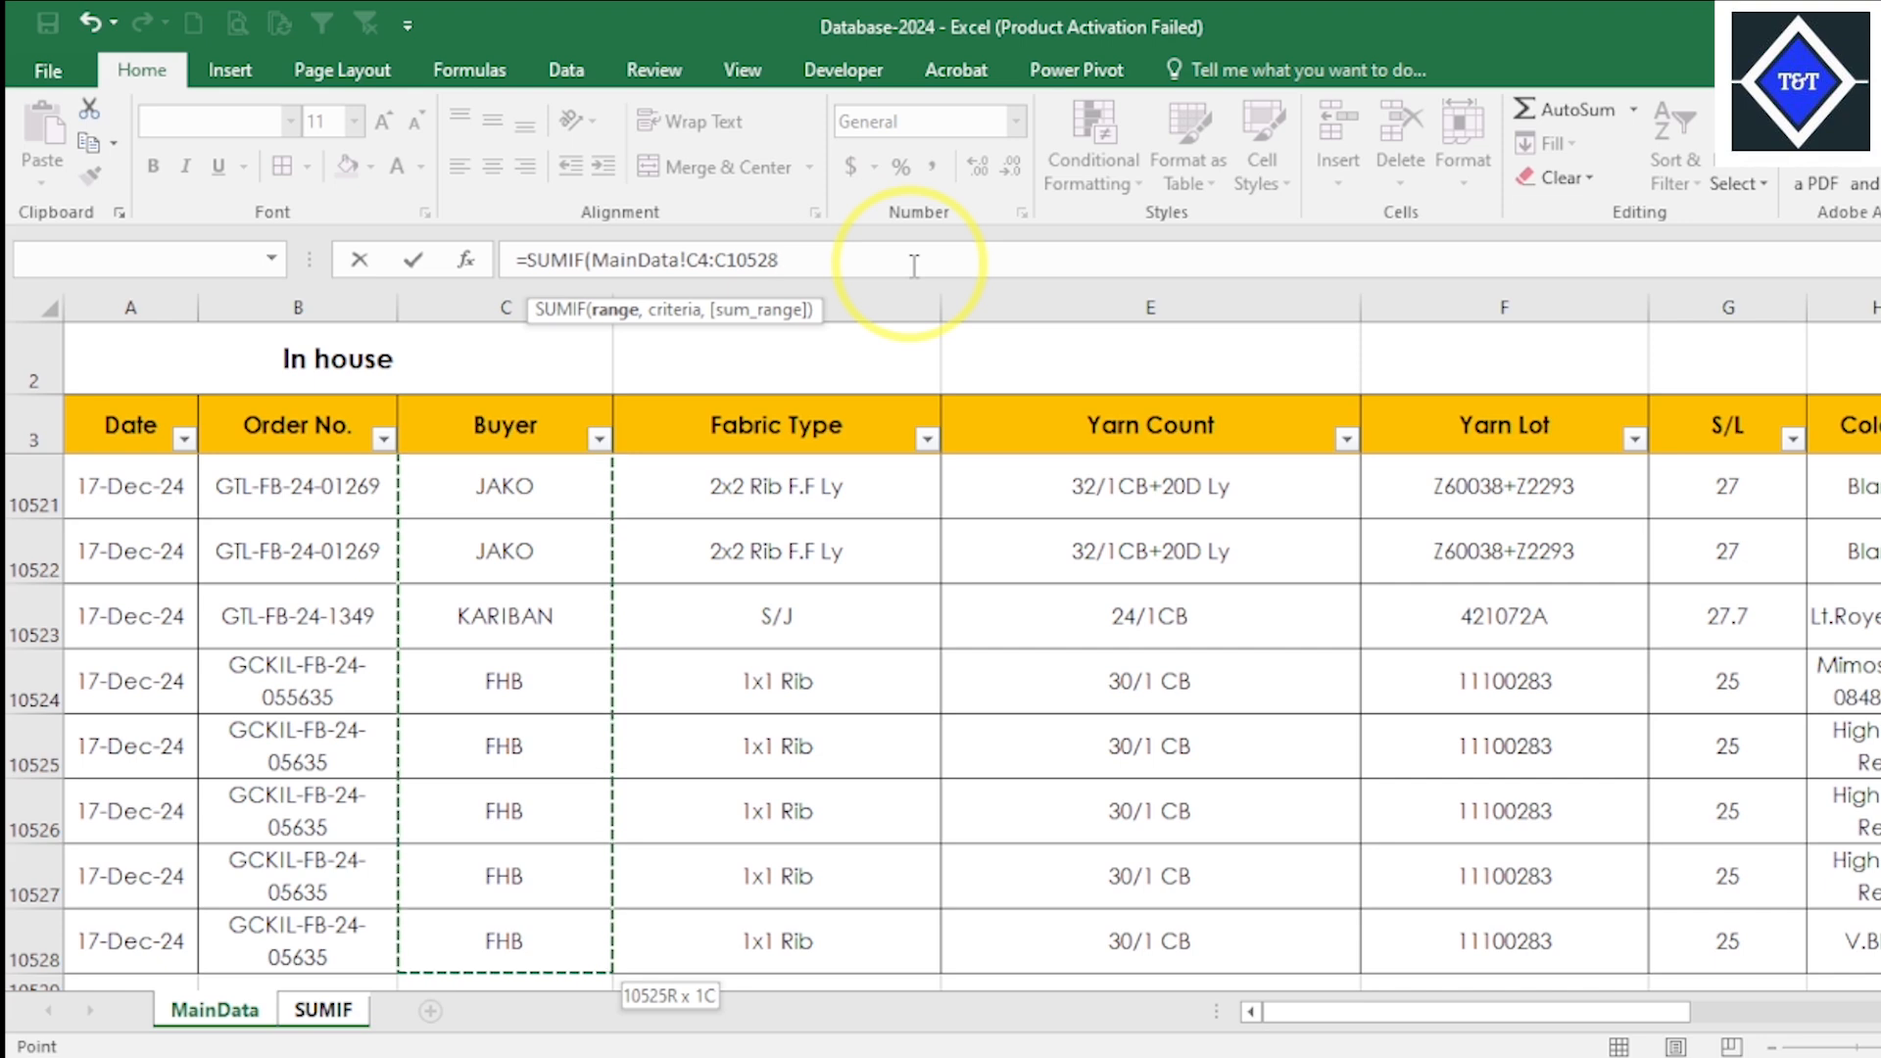
type(",")
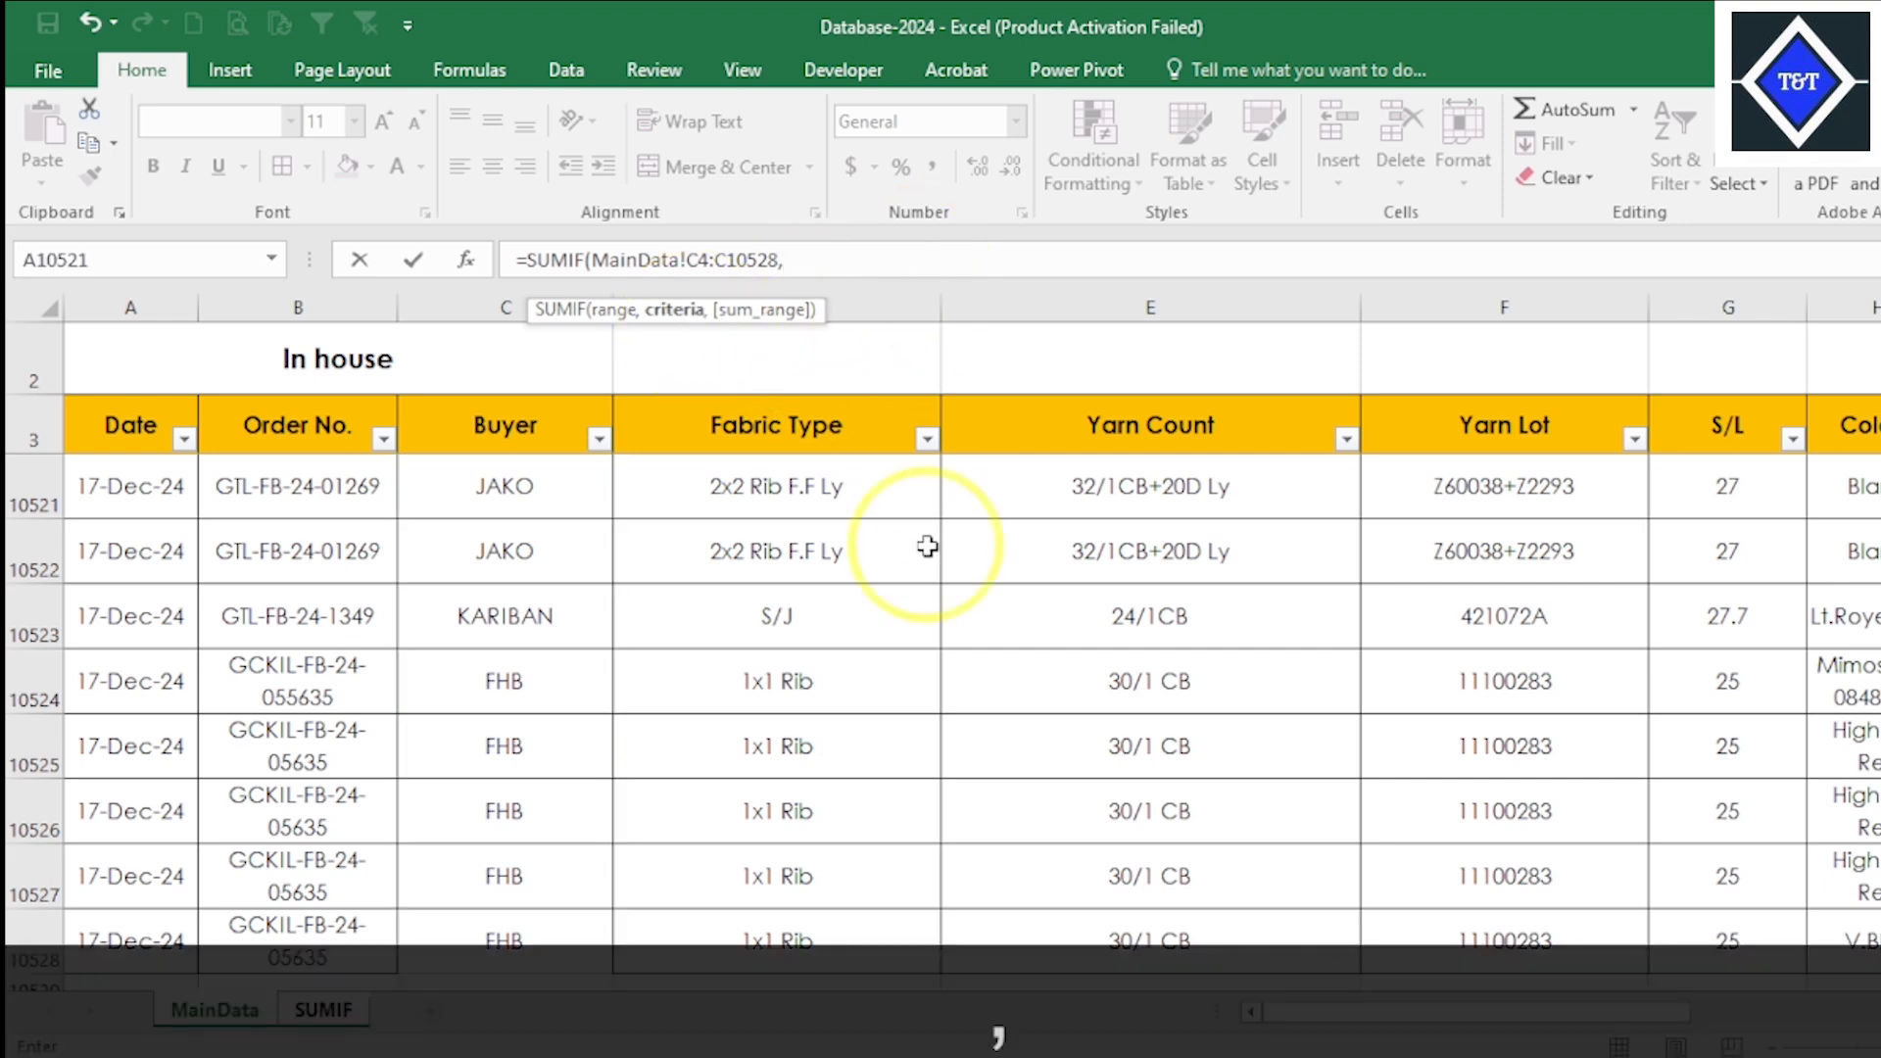
- Set the formula's criteria argument to the buyer name cell, SUMIF!D2, removing the incomplete sheet reference first
left_click(329, 1015)
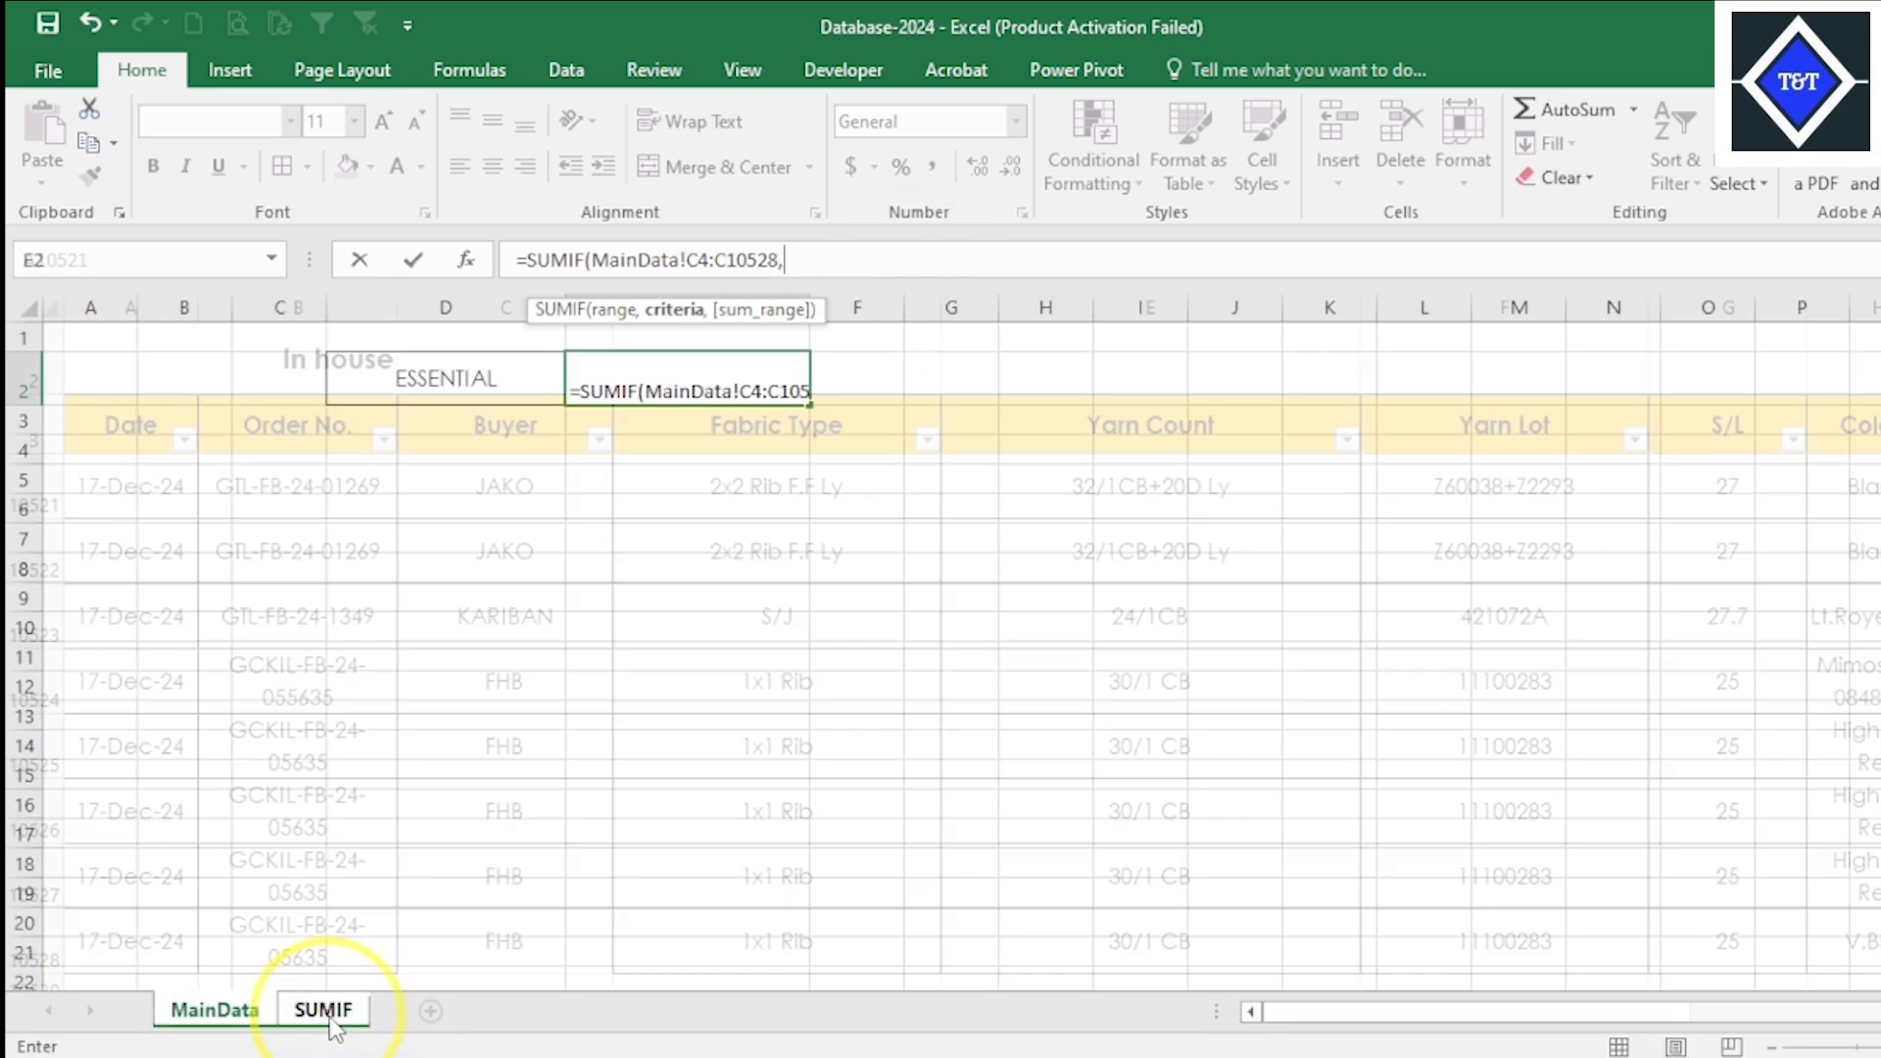
left_click(1385, 1057)
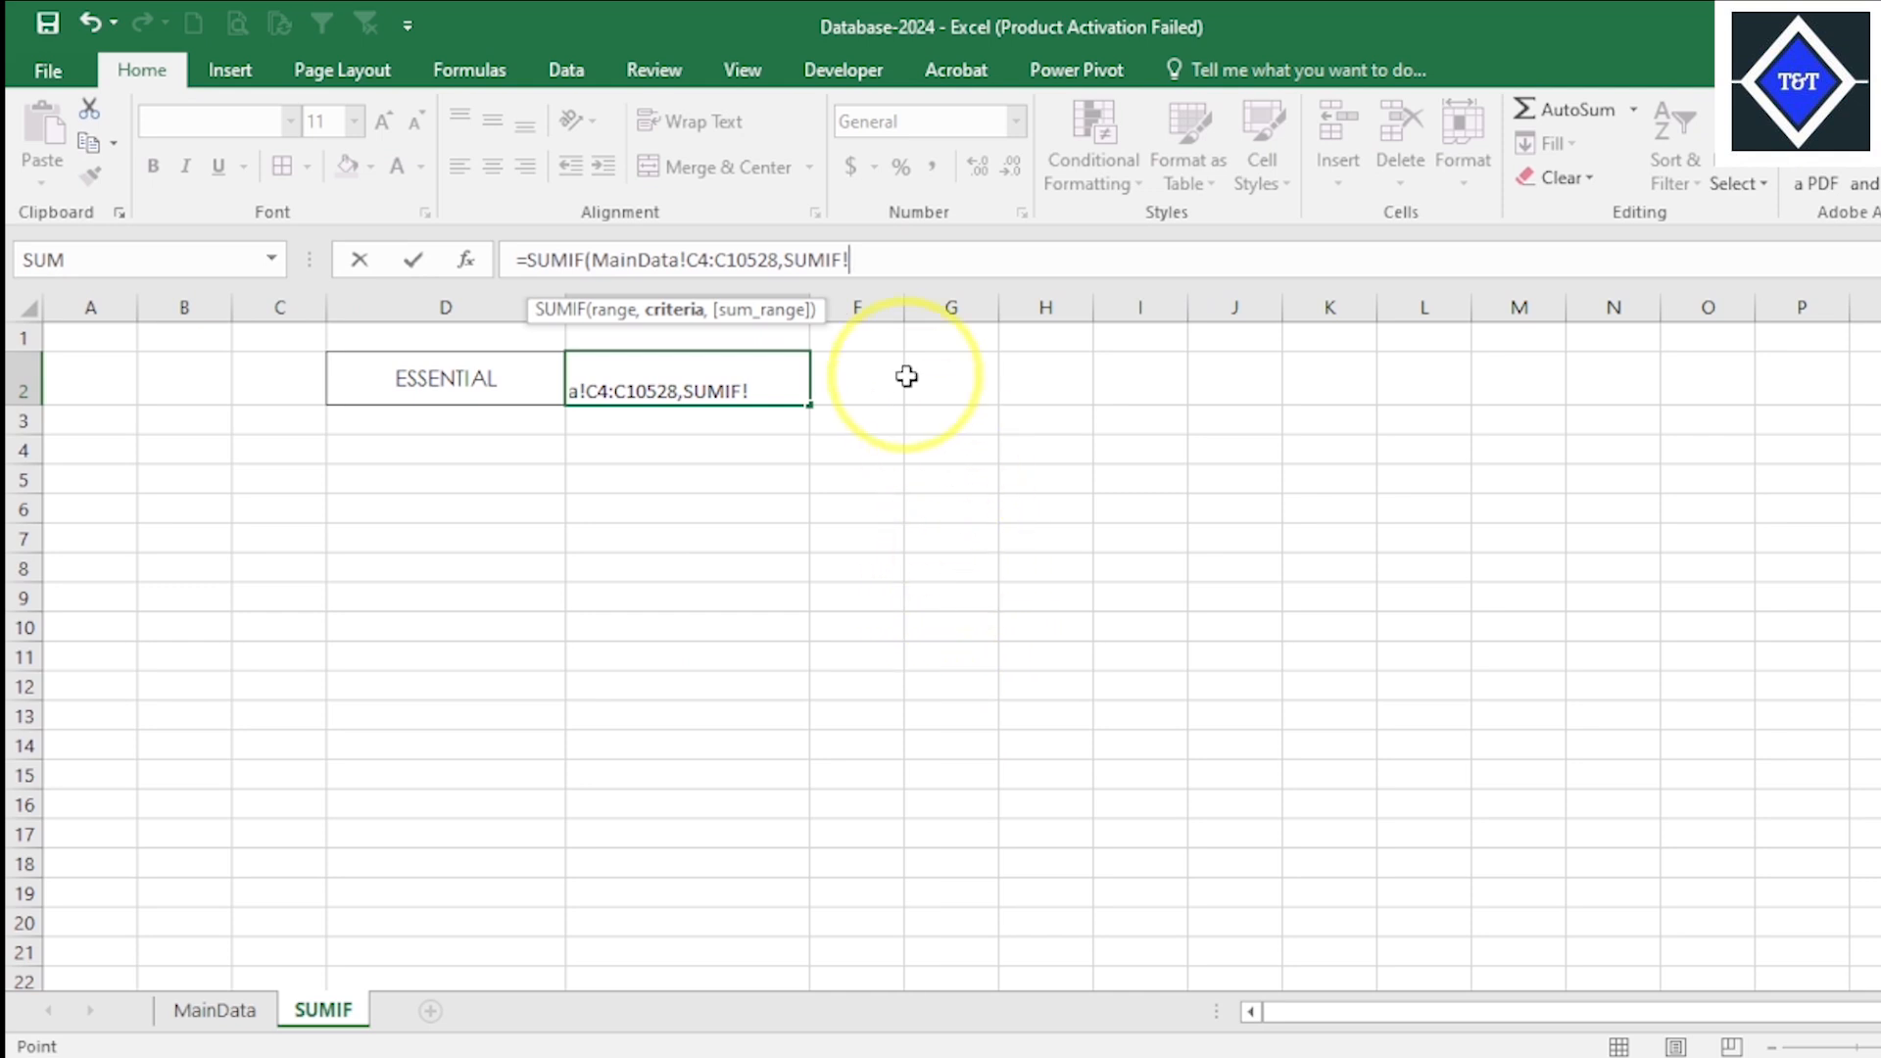
key("alt+Tab")
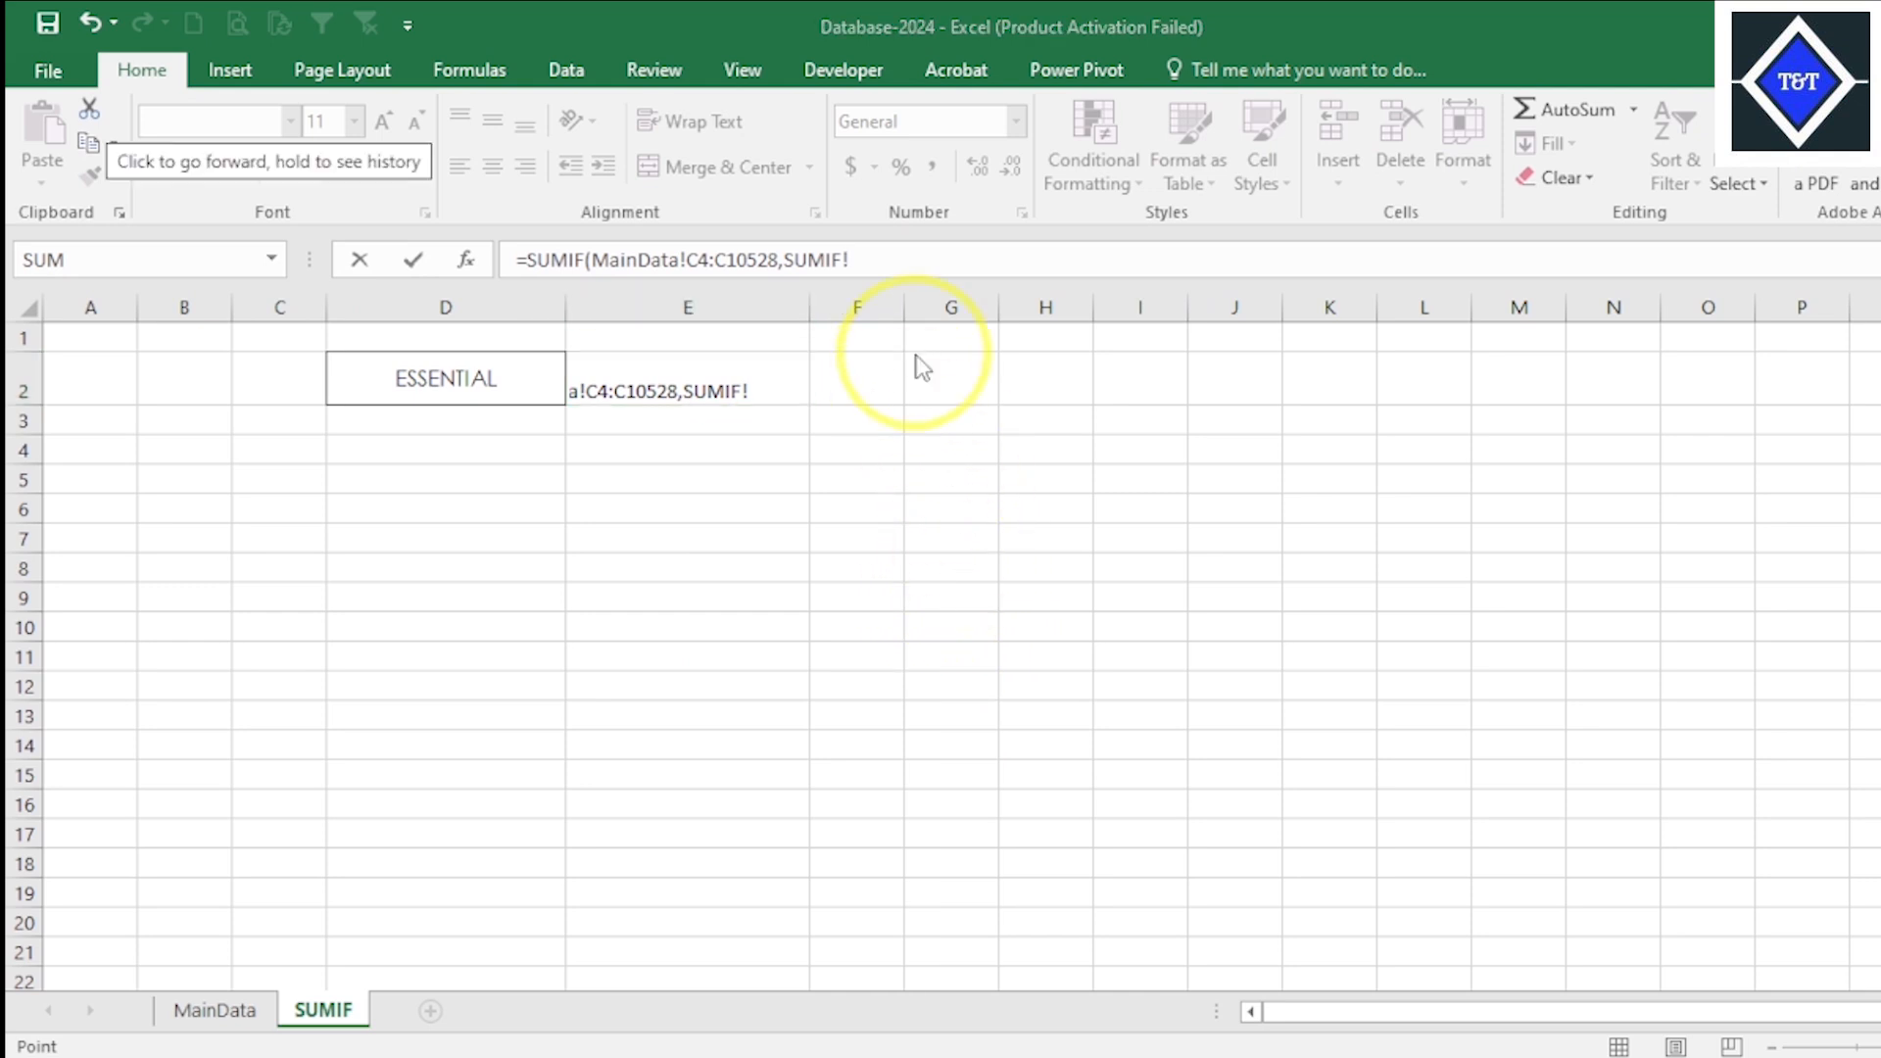
key("BackSpace")
key("BackSpace")
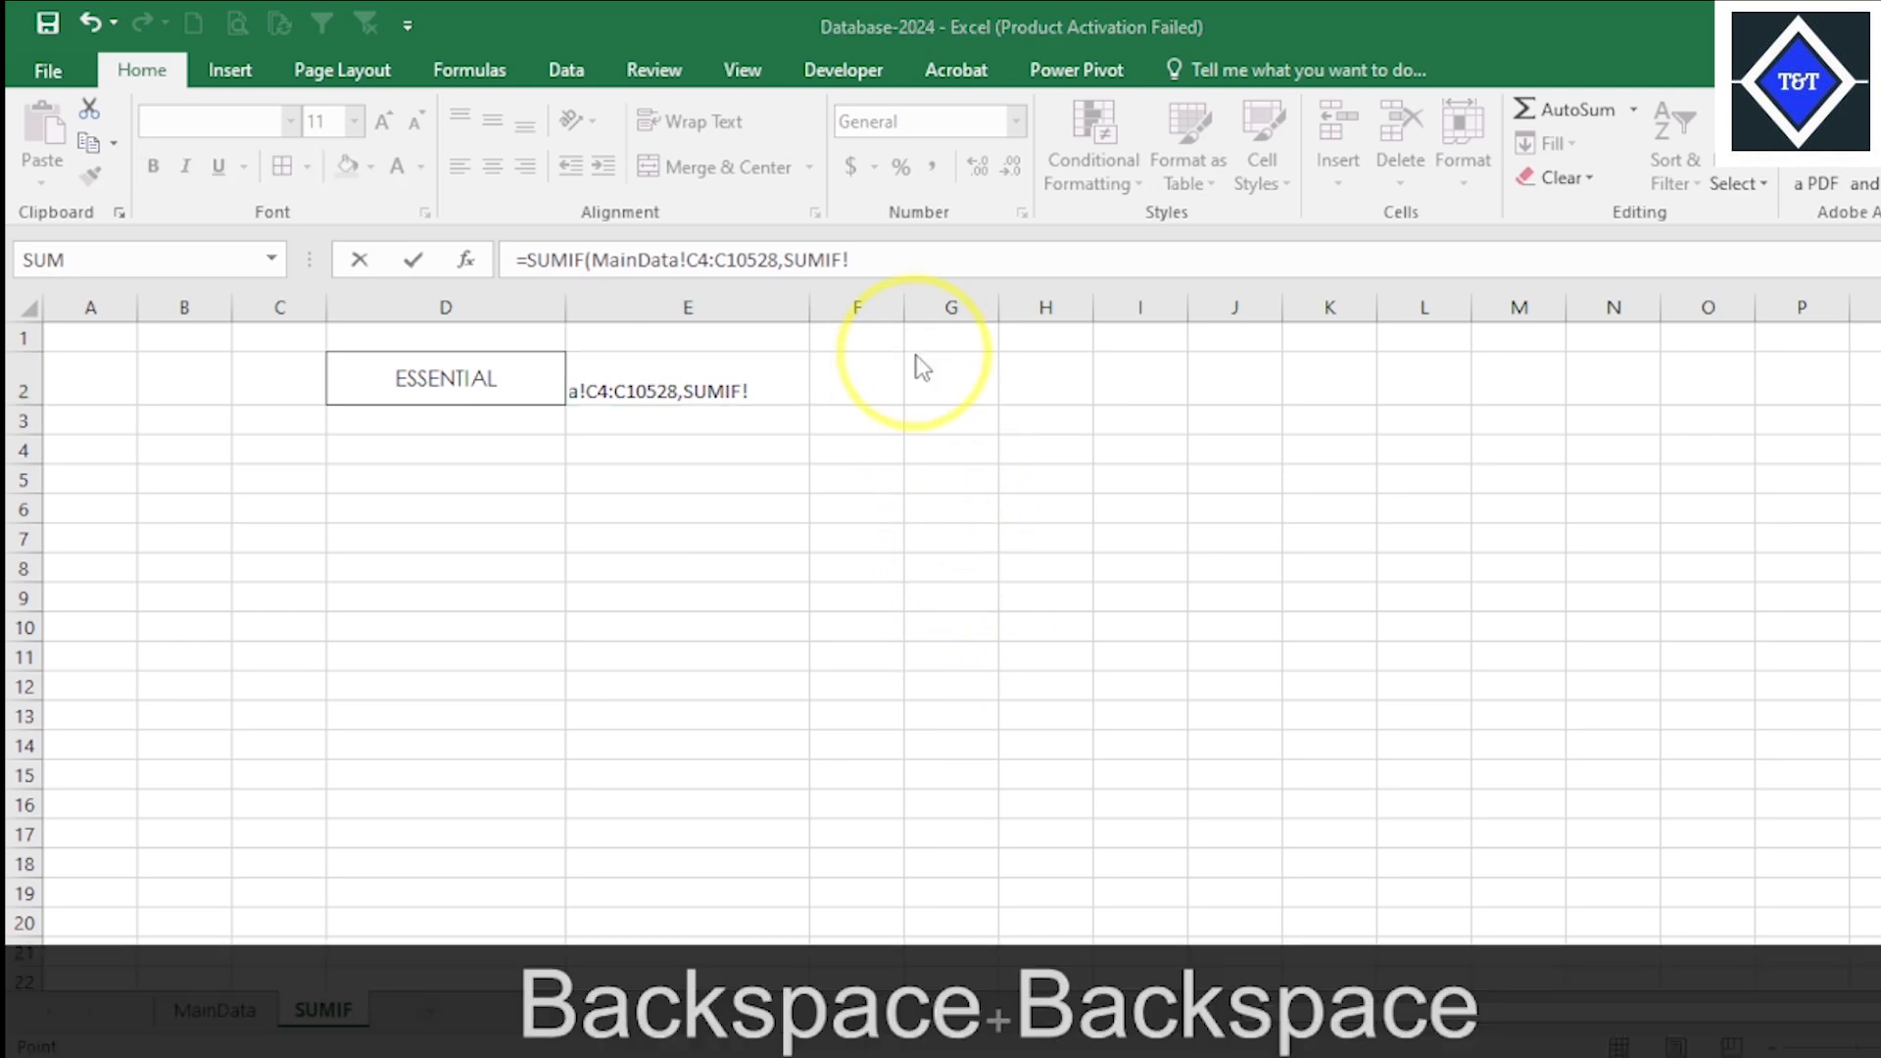
left_click(882, 263)
key("BackSpace")
key("BackSpace")
key("BackSpace")
key("BackSpace")
key("BackSpace")
key("BackSpace")
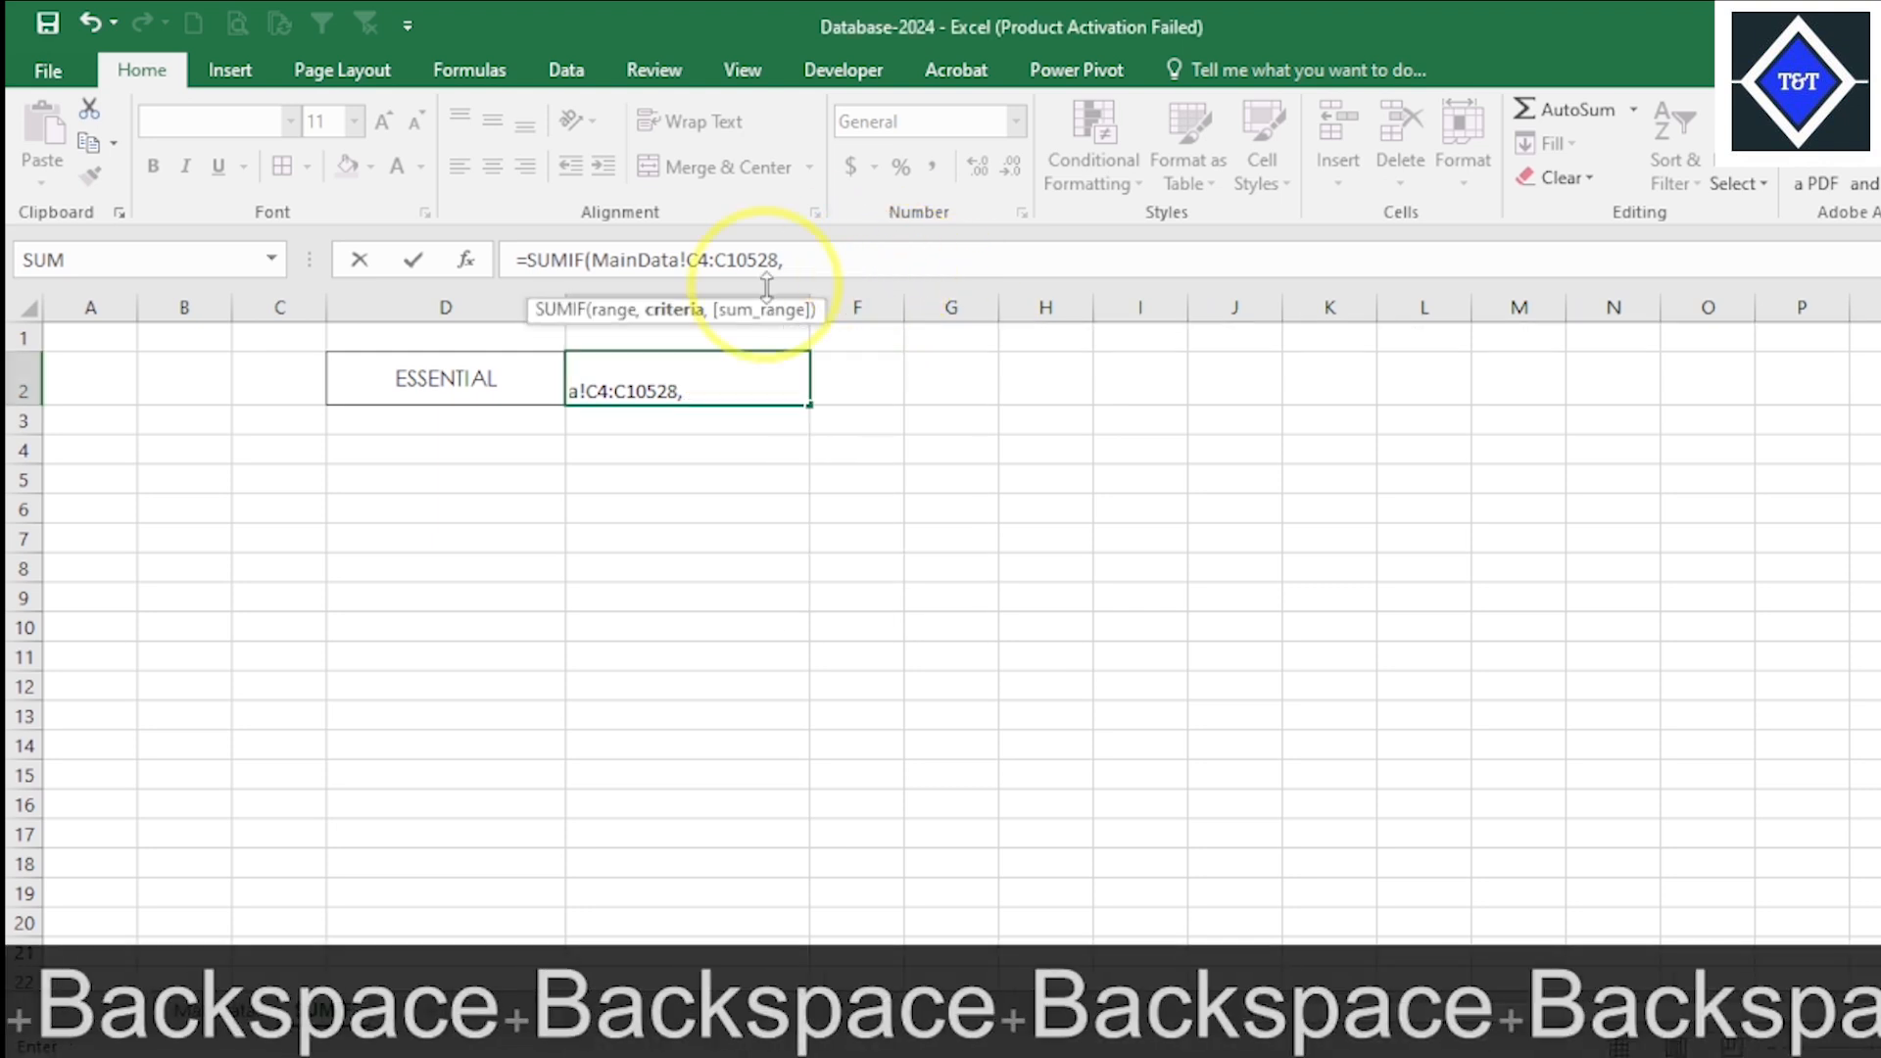
left_click(437, 392)
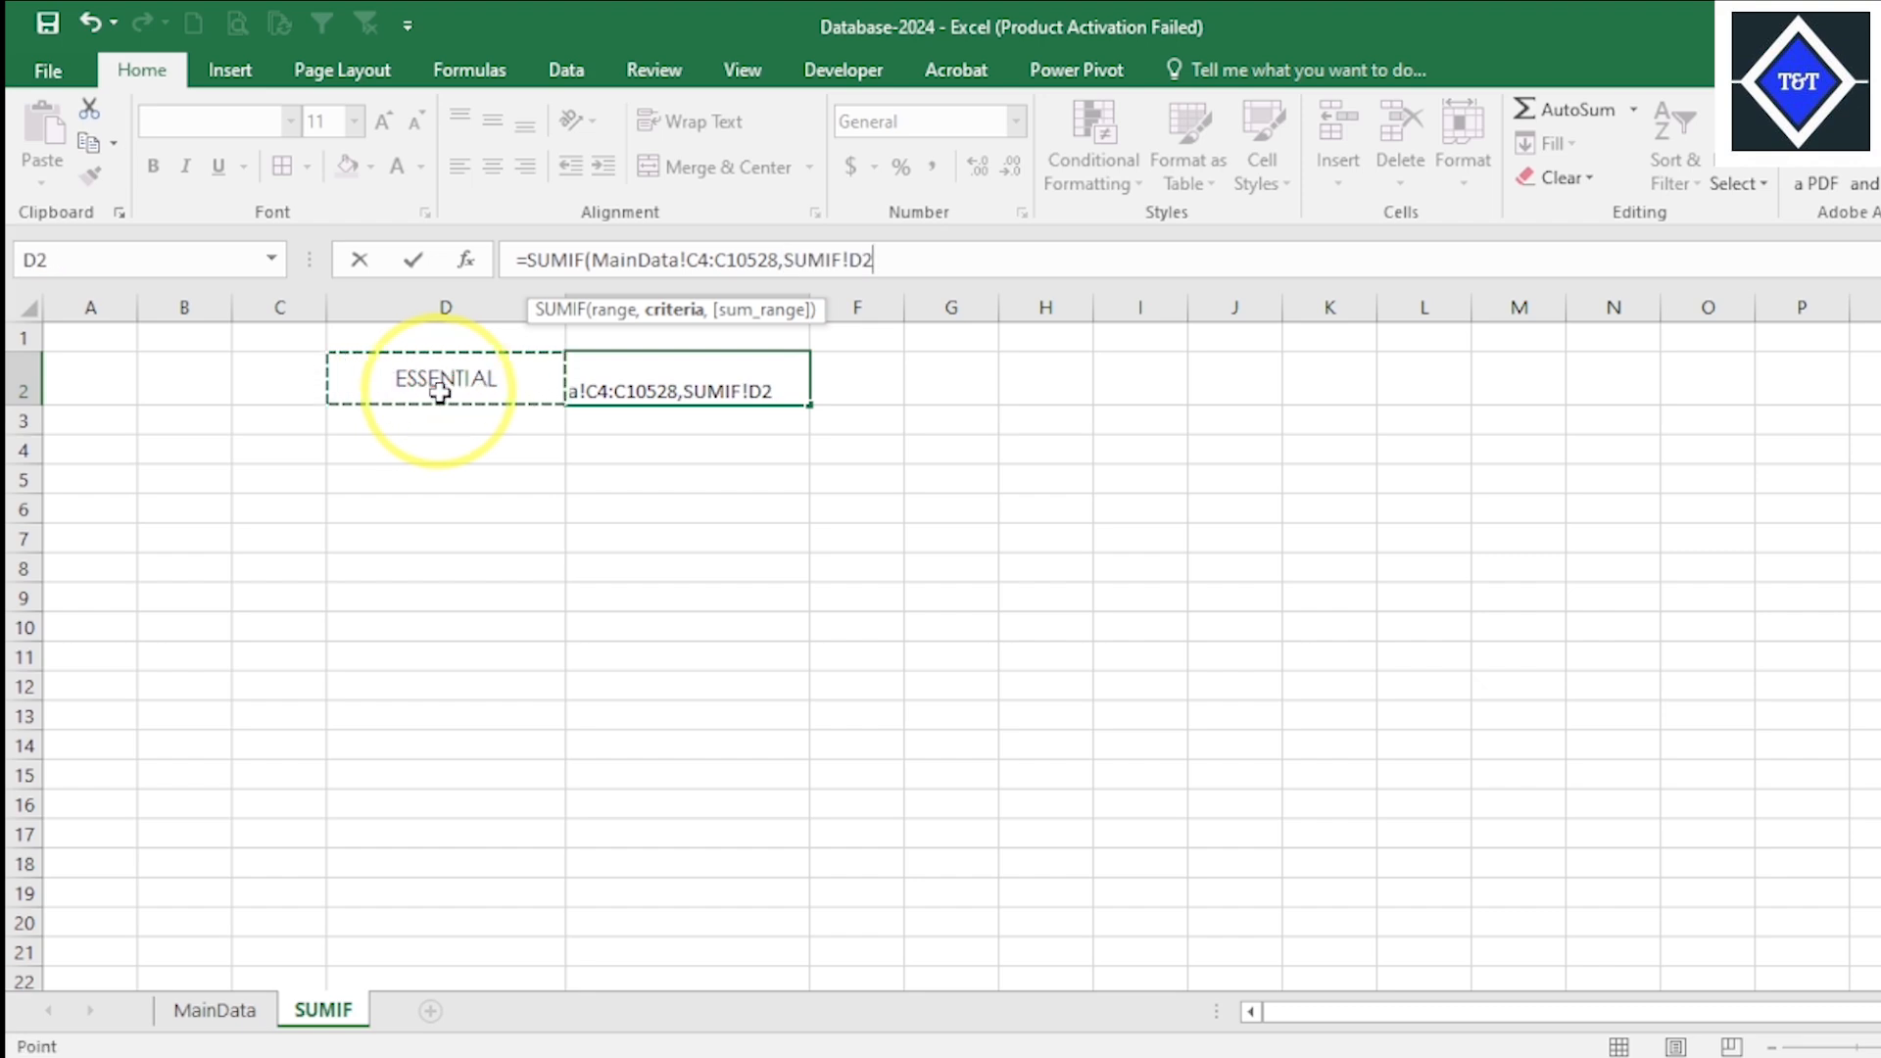
type(",")
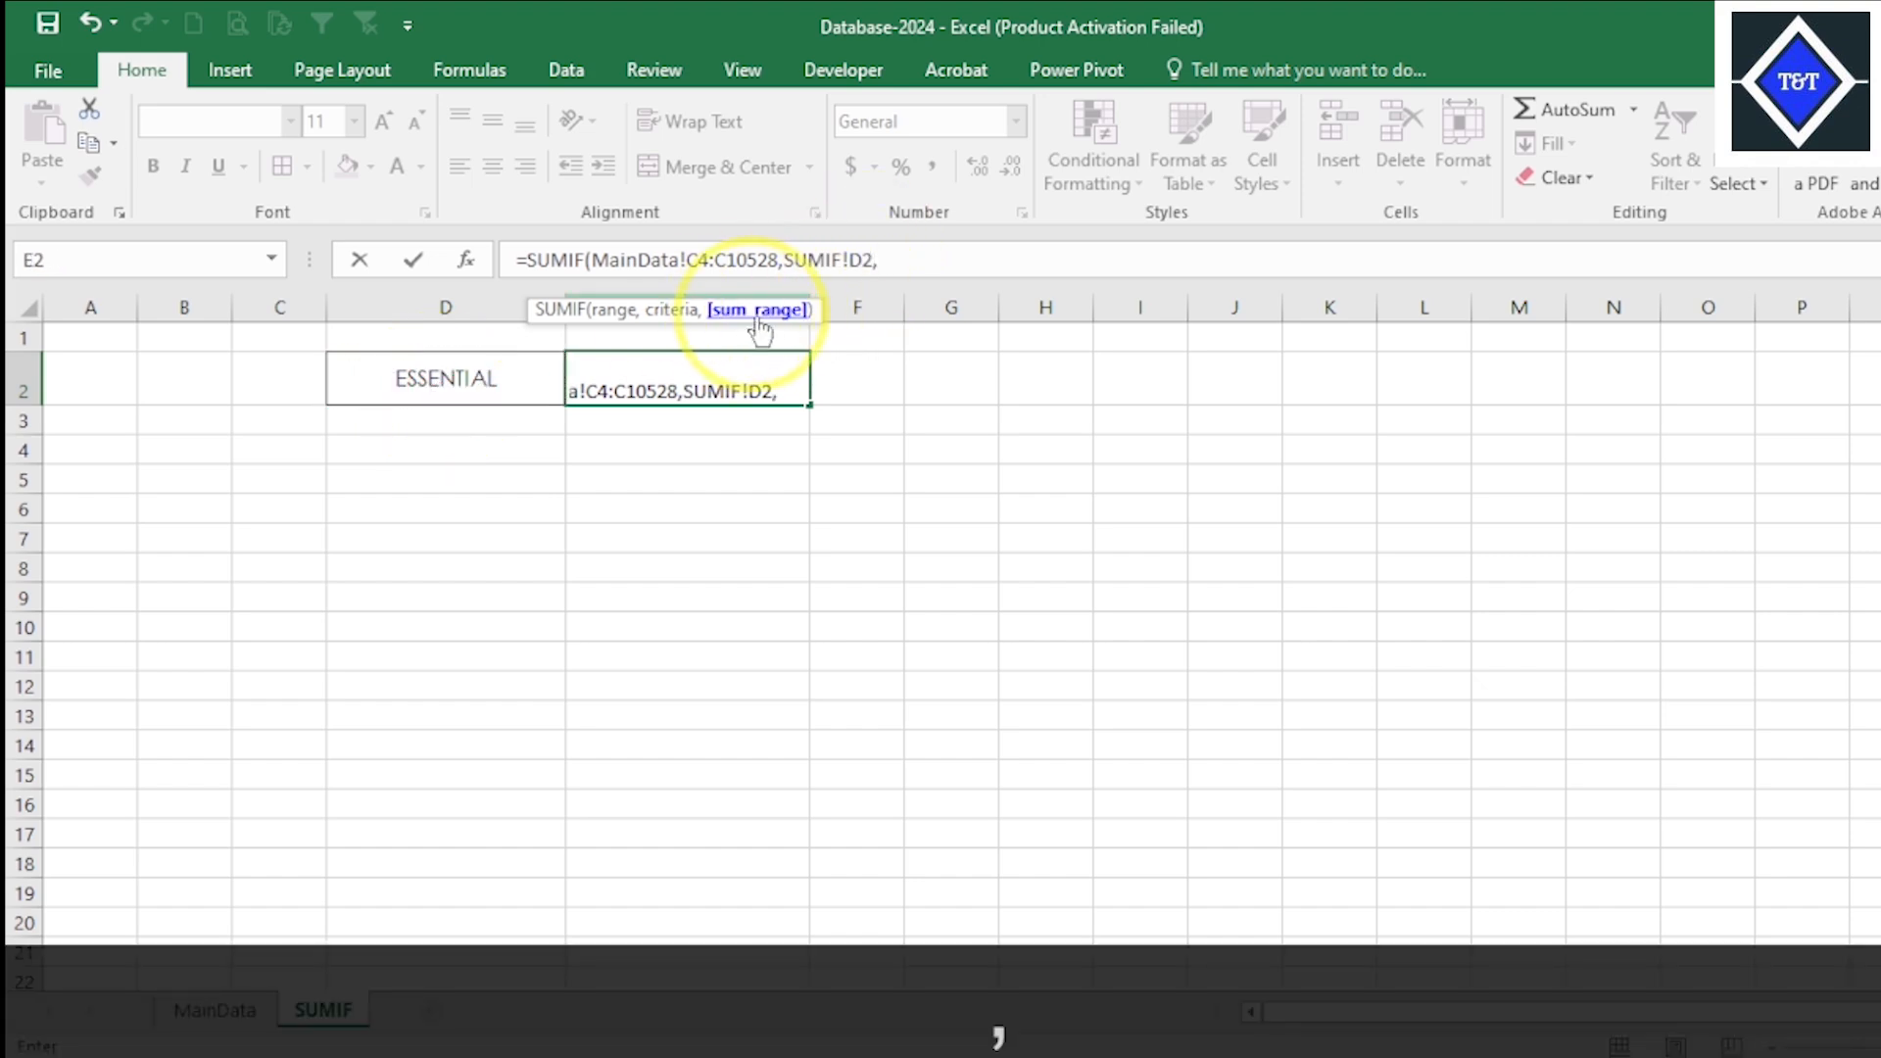
- Recheck the syntax slide in PowerPoint, and complete the Excel formula with the Defect Qty data MainData!M4:M10528 as the sum range
left_click(1385, 1037)
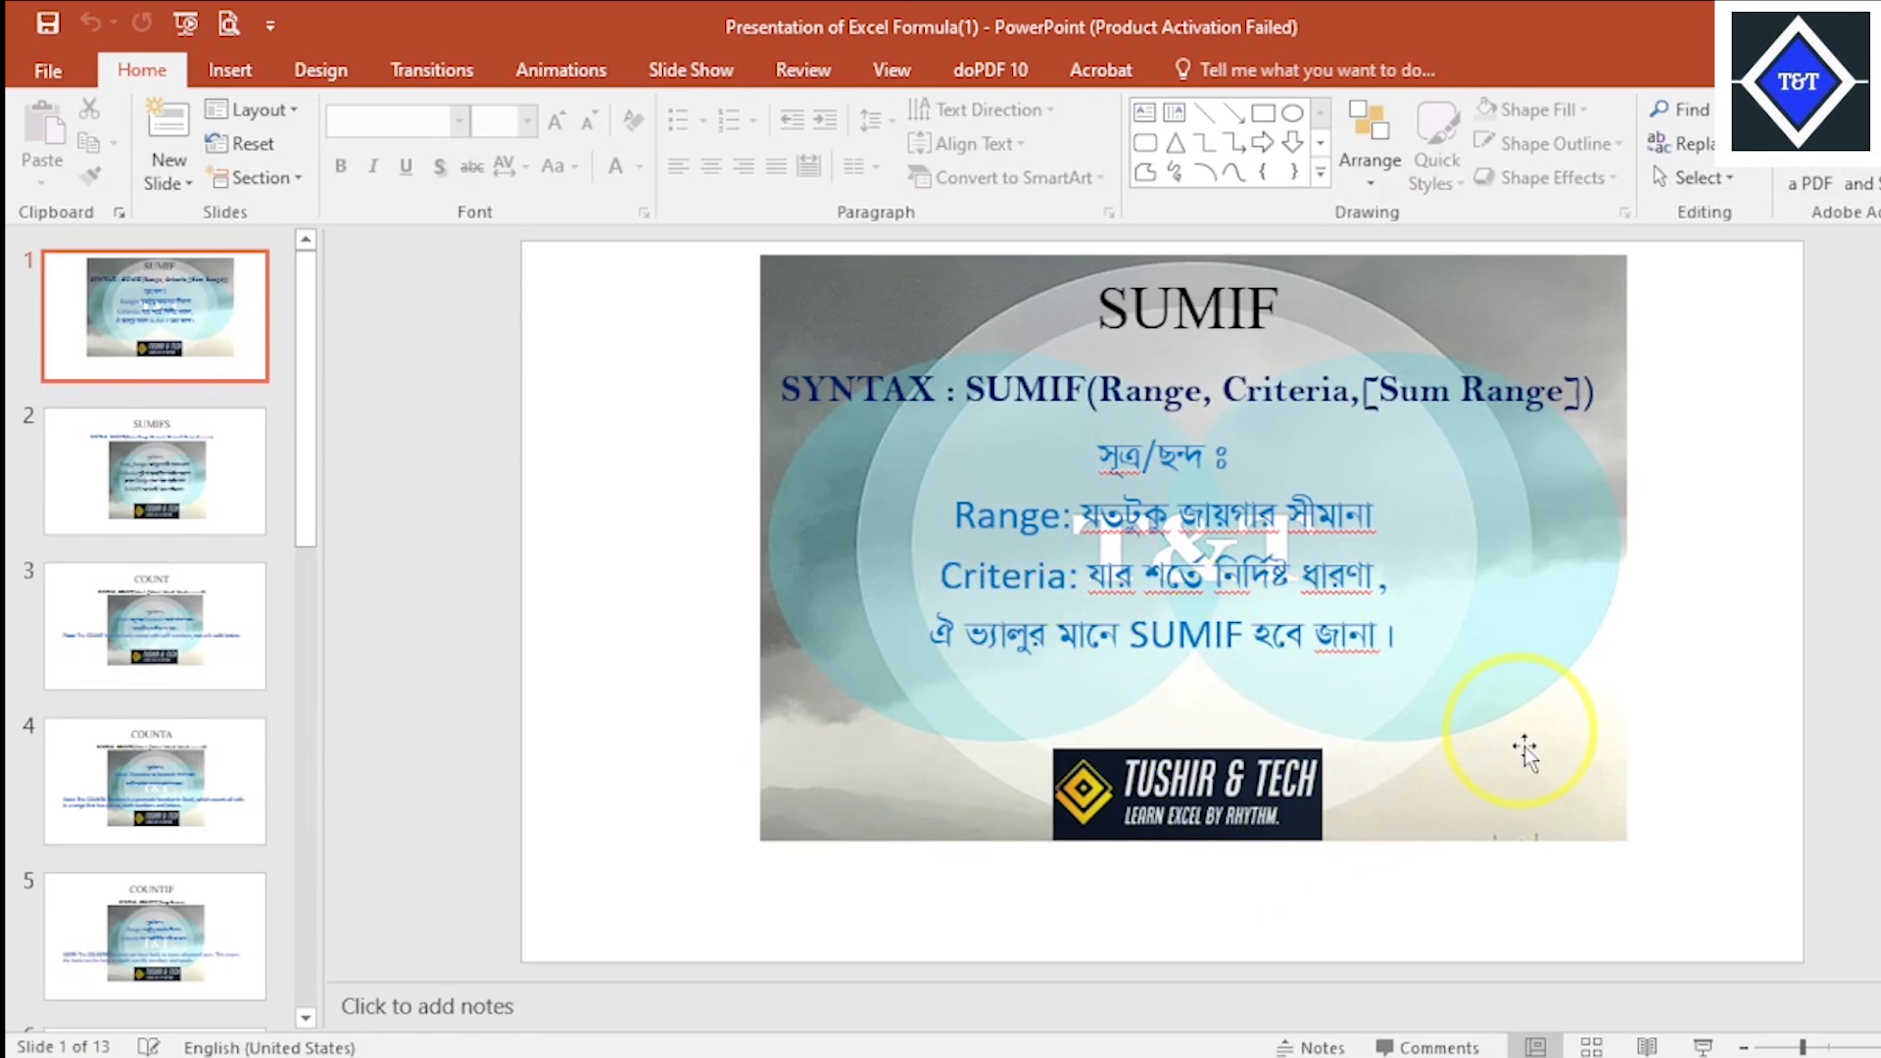
left_click(1402, 1040)
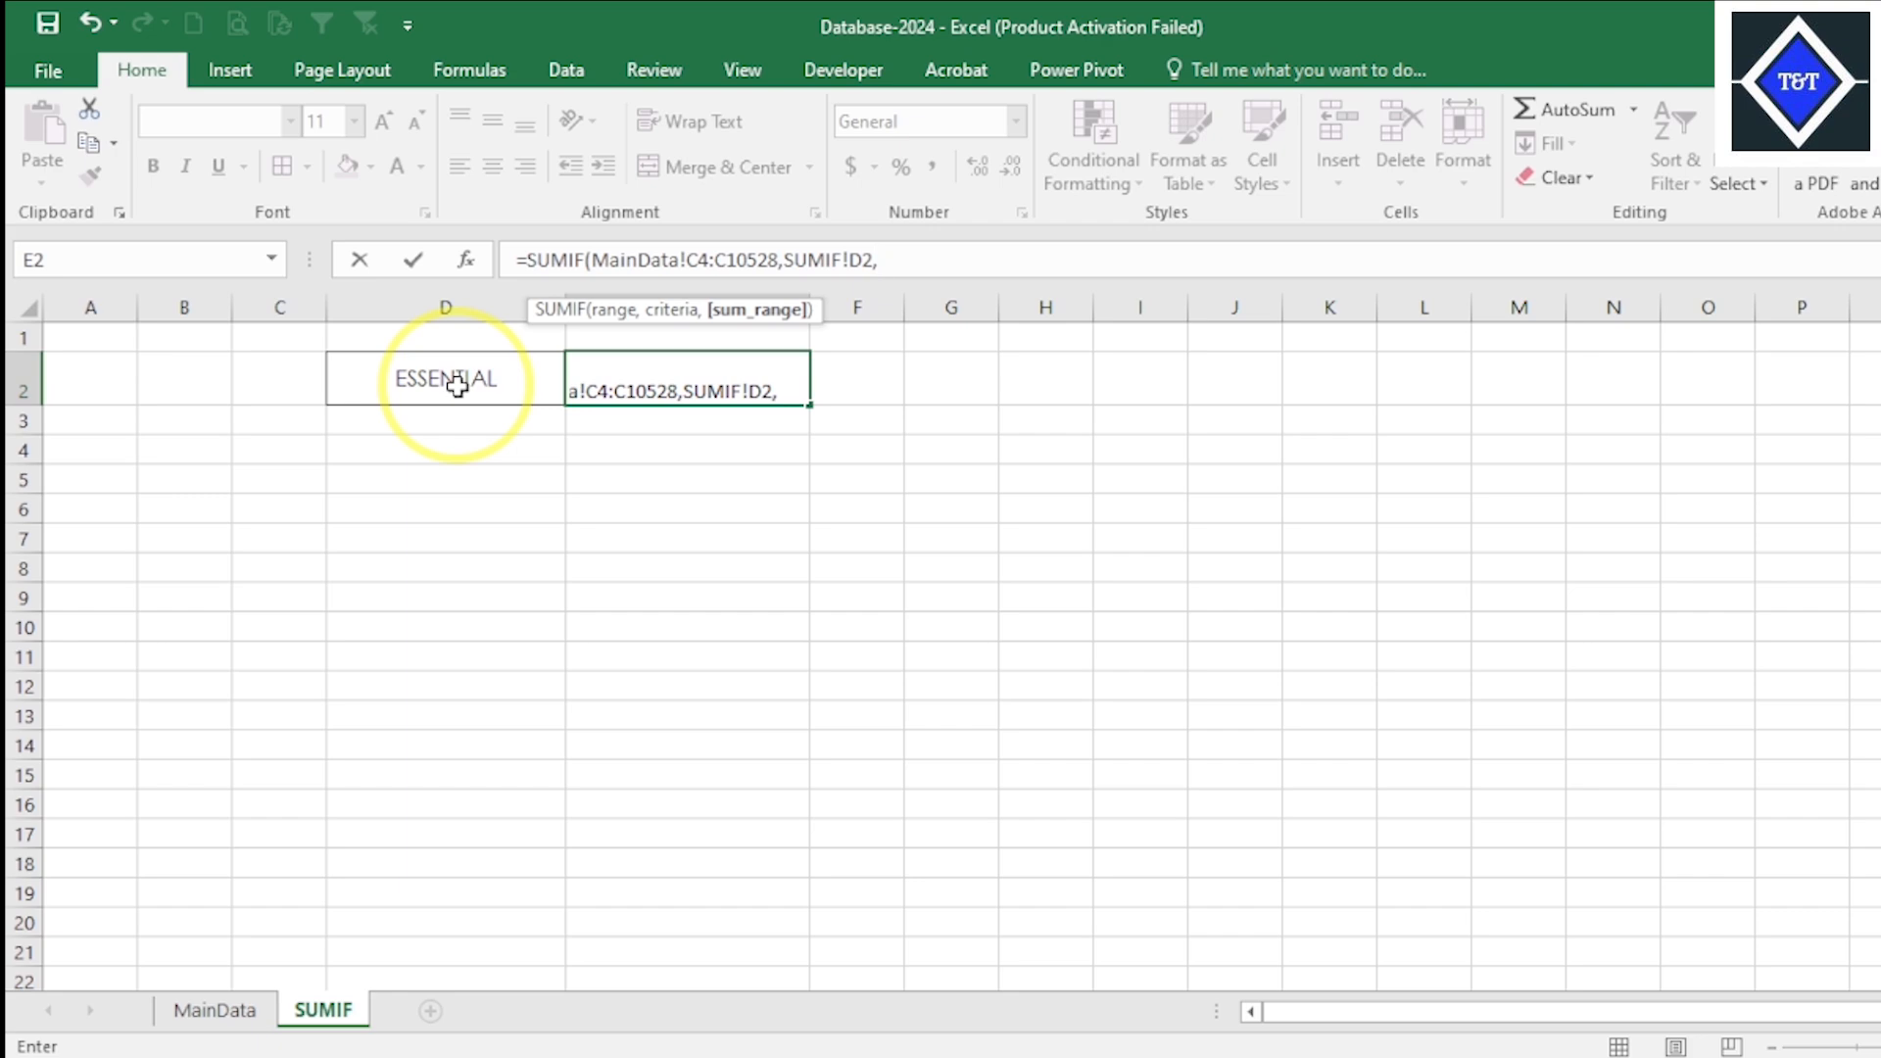
left_click(214, 1010)
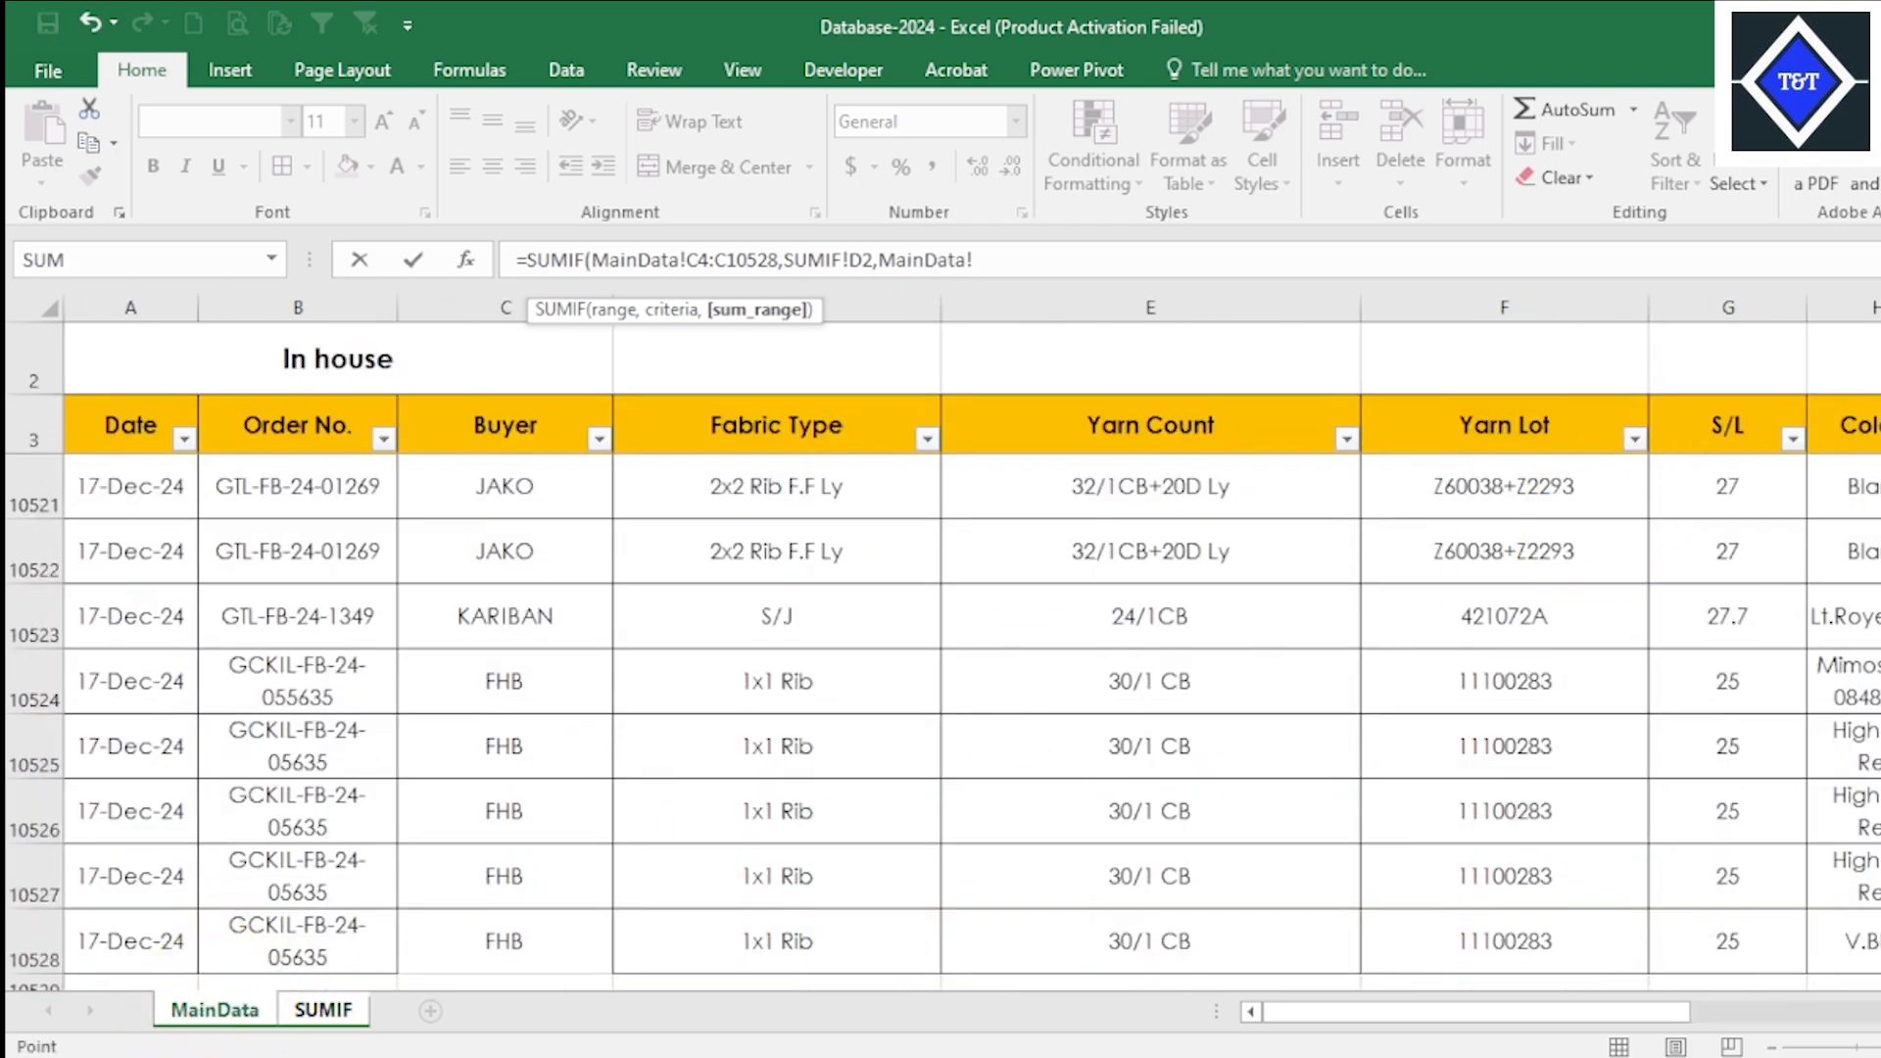
left_click_drag(1652, 1012, 1832, 992)
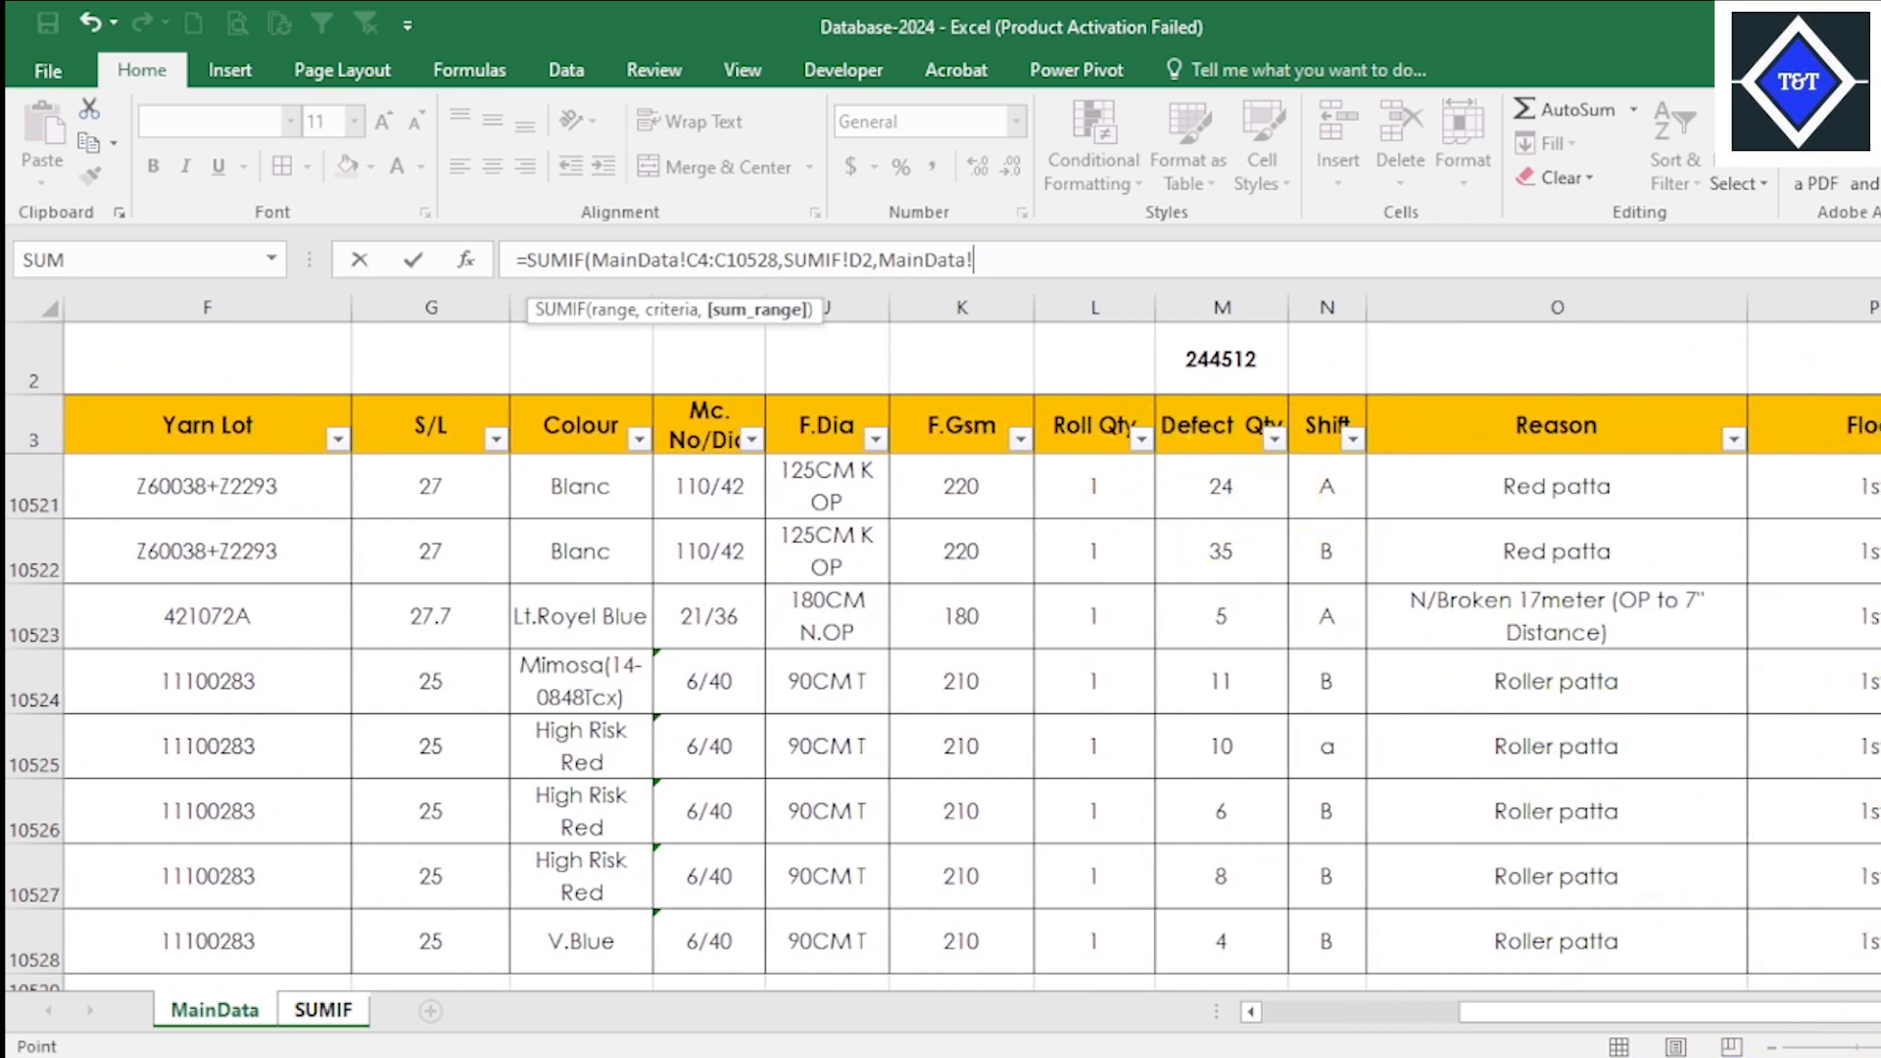
scroll(1401, 546, "up", 20)
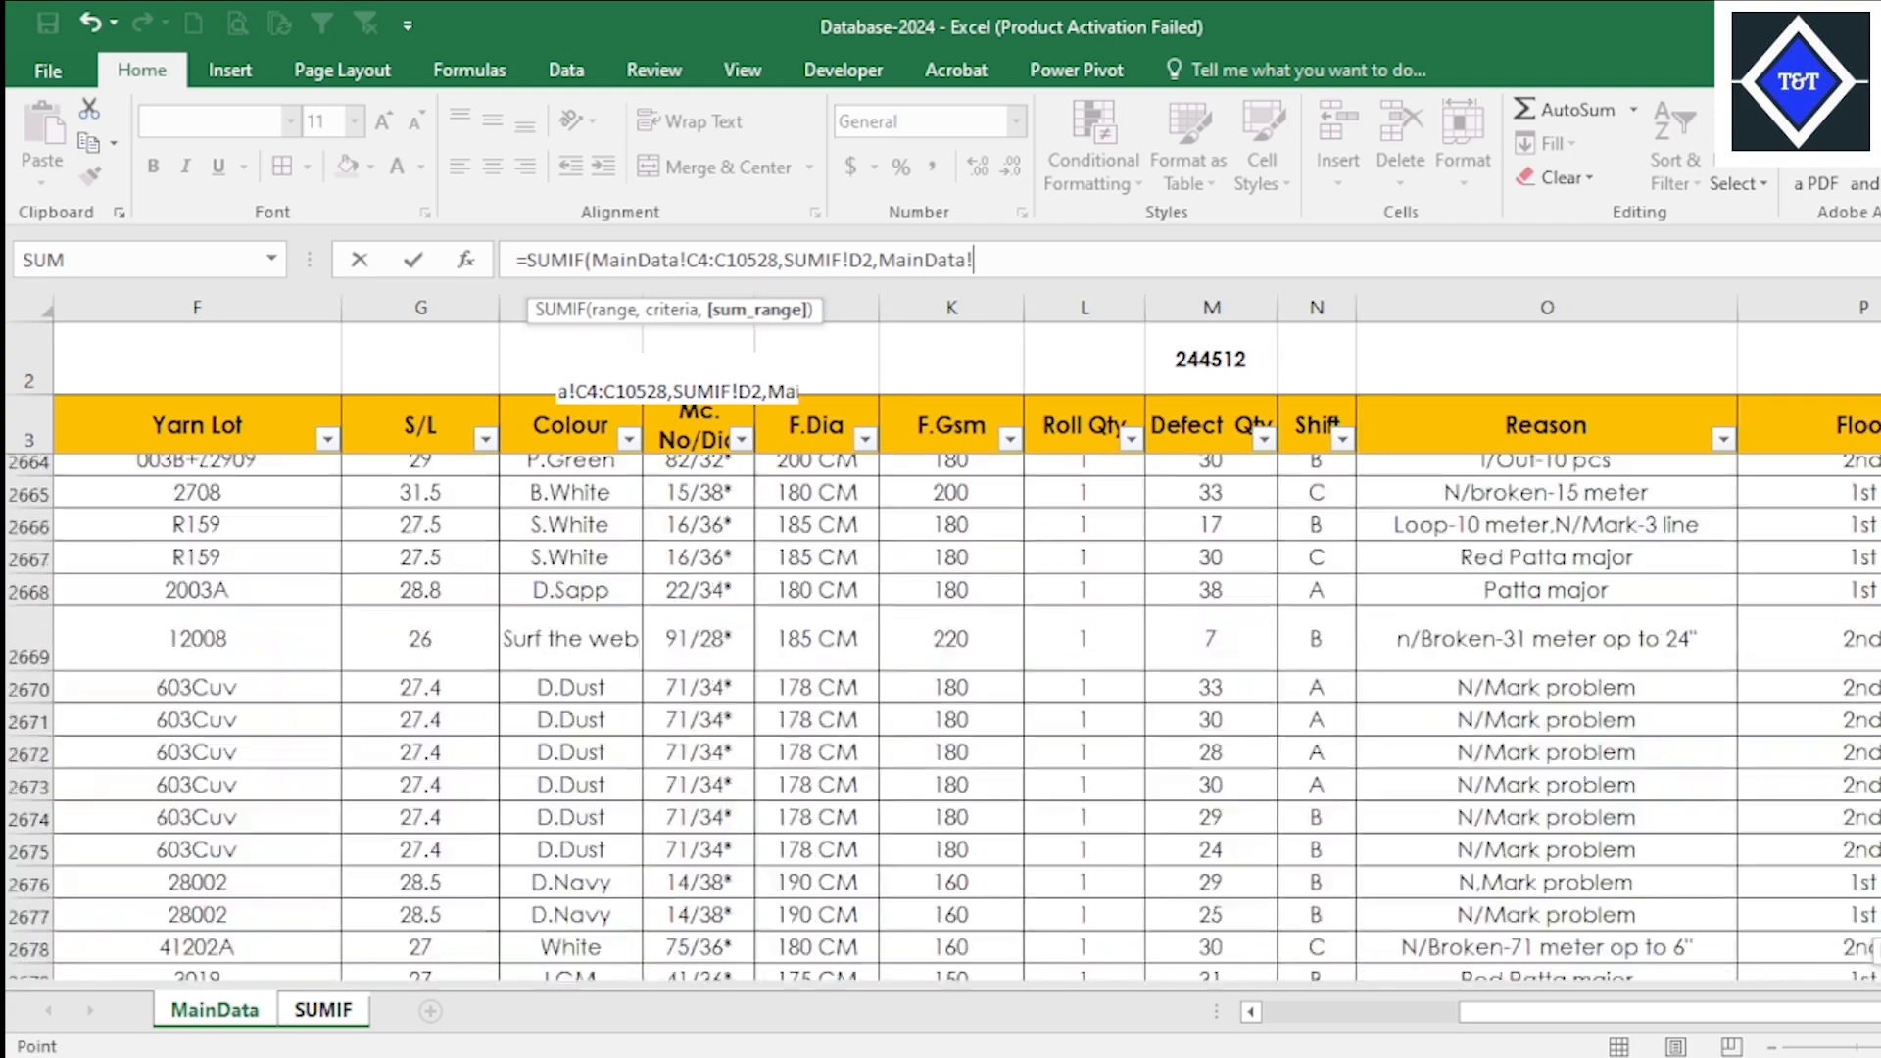
left_click(1207, 471)
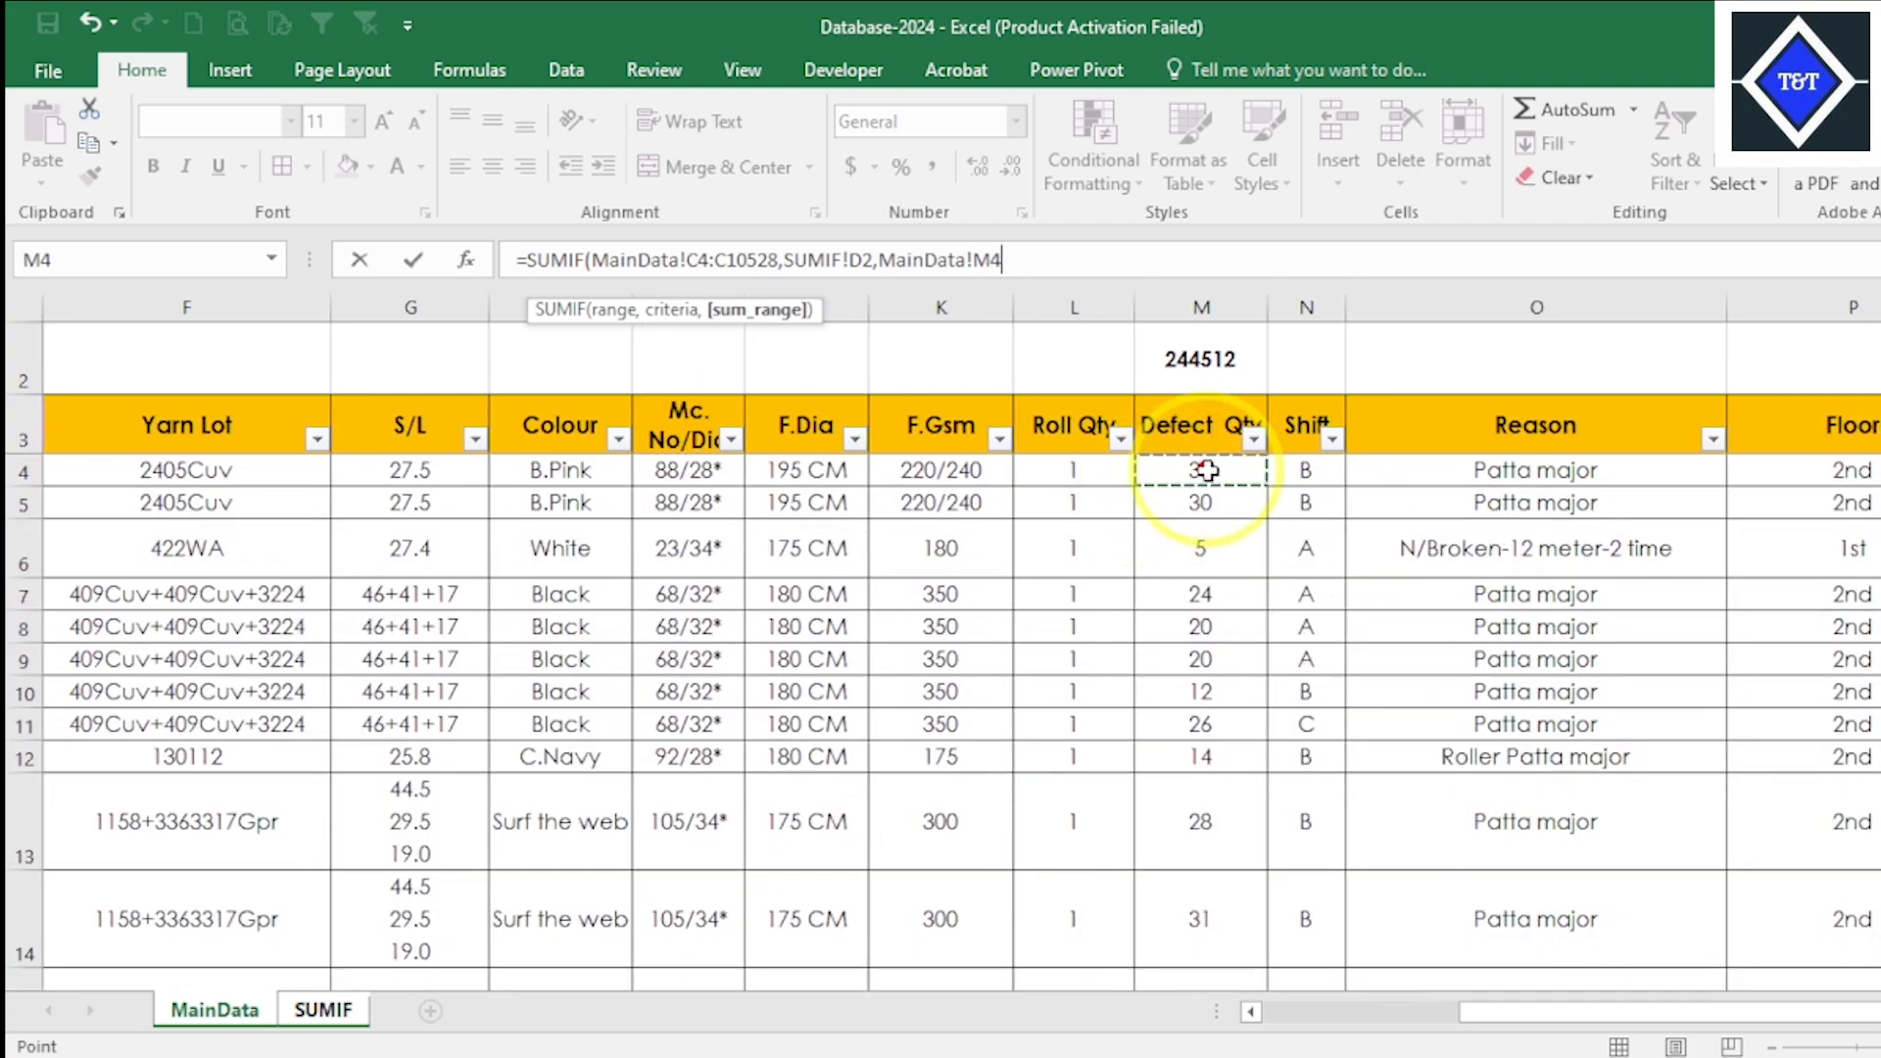
key("ctrl+shift+Down")
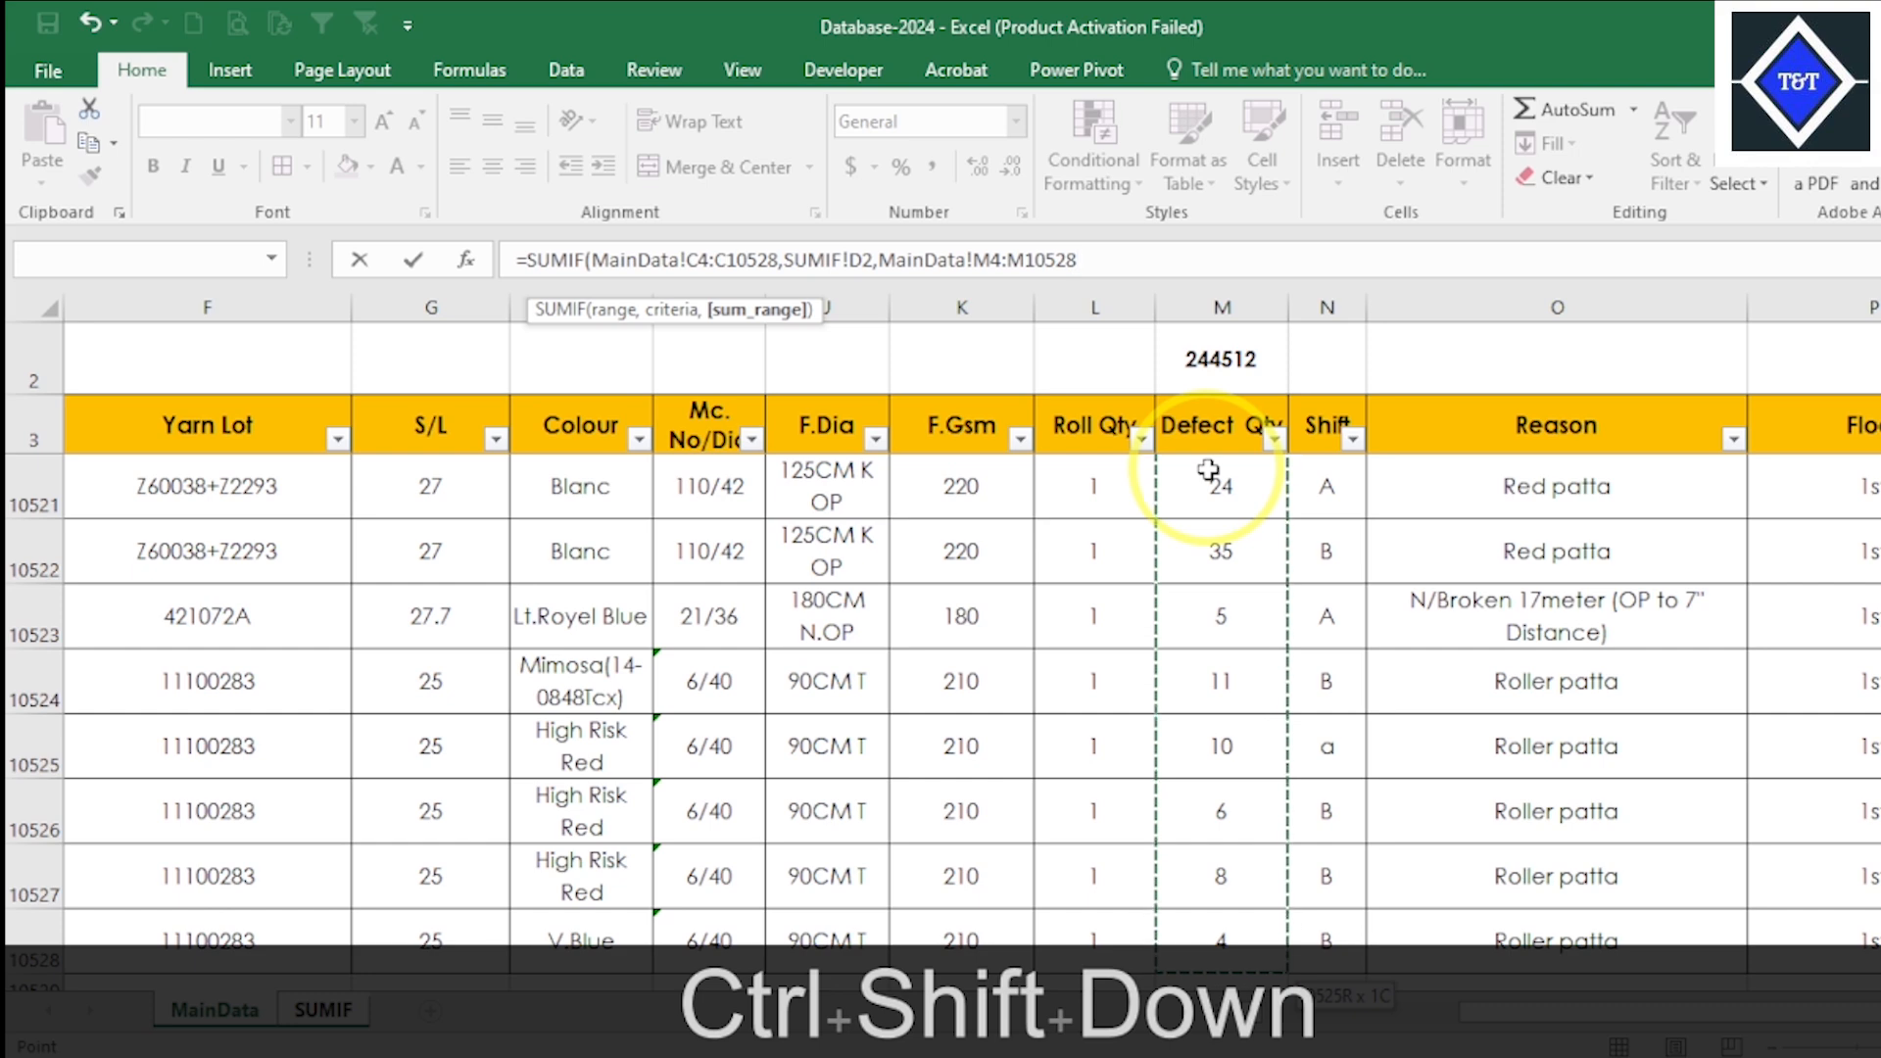
type(")")
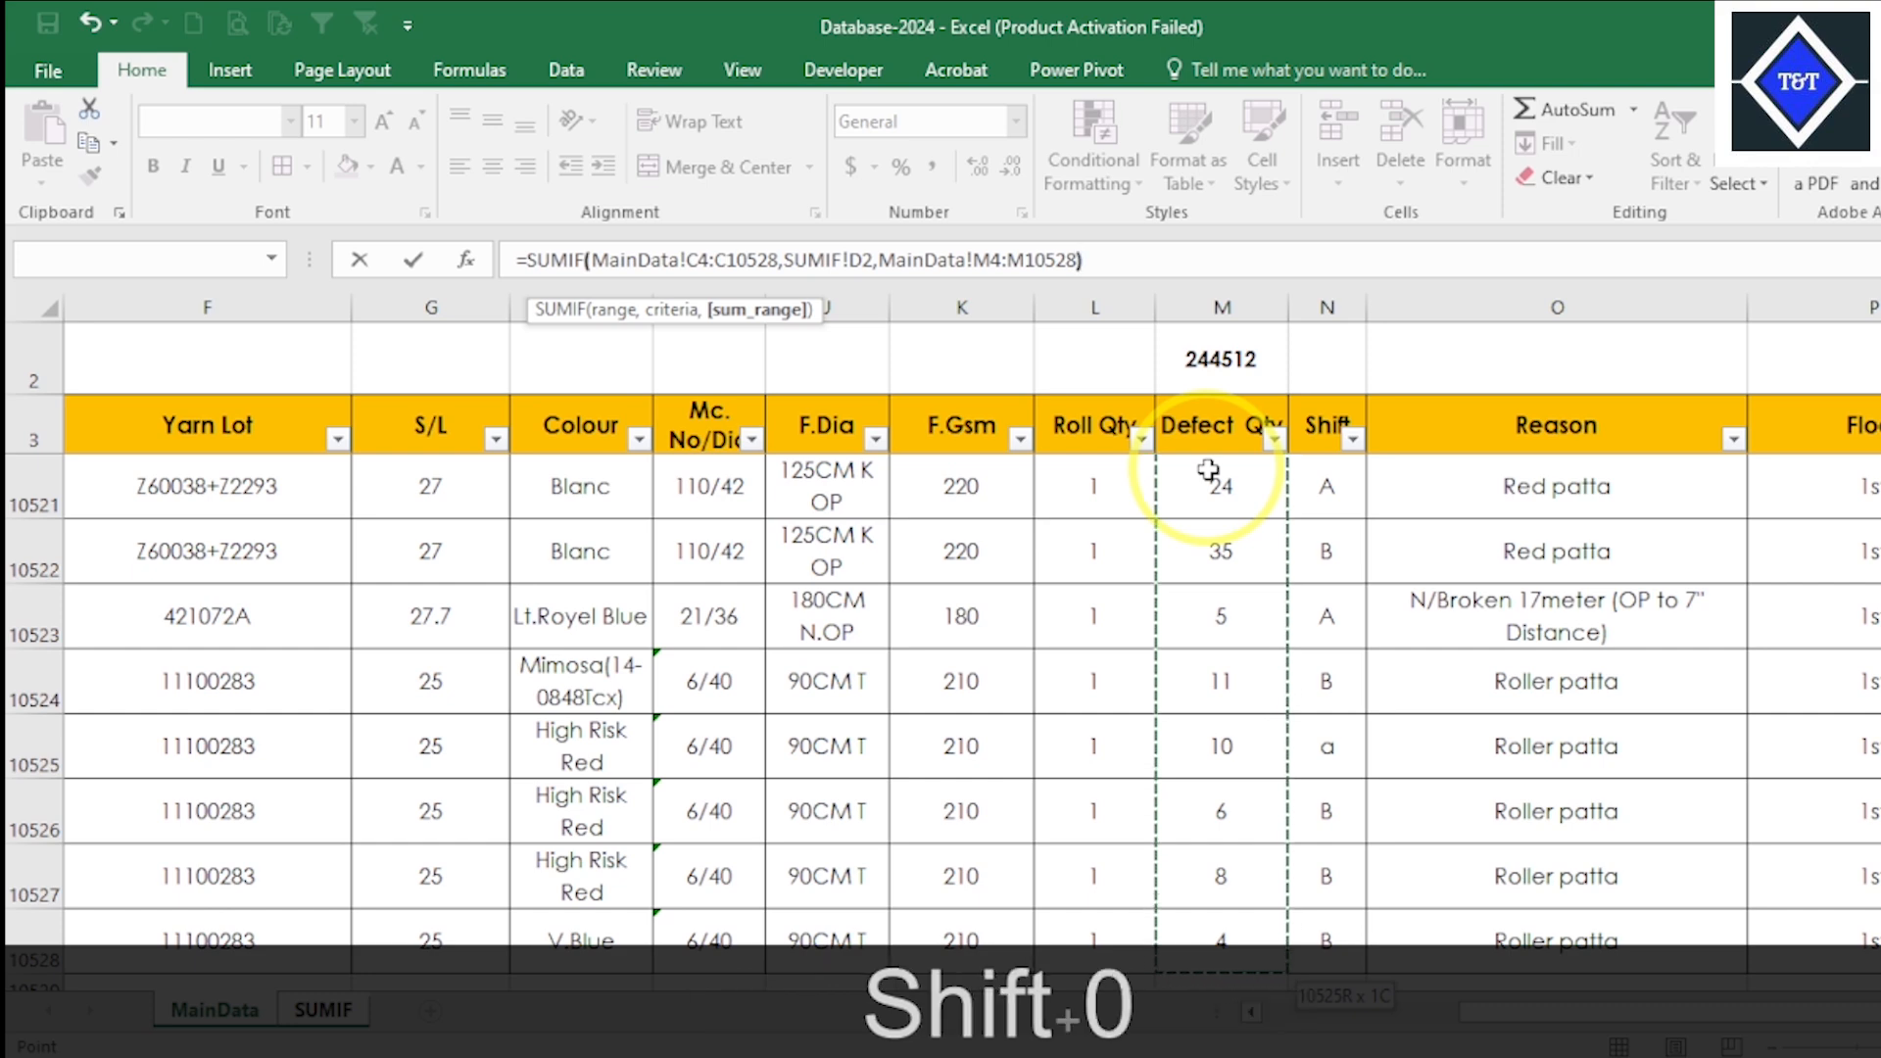
key("Return")
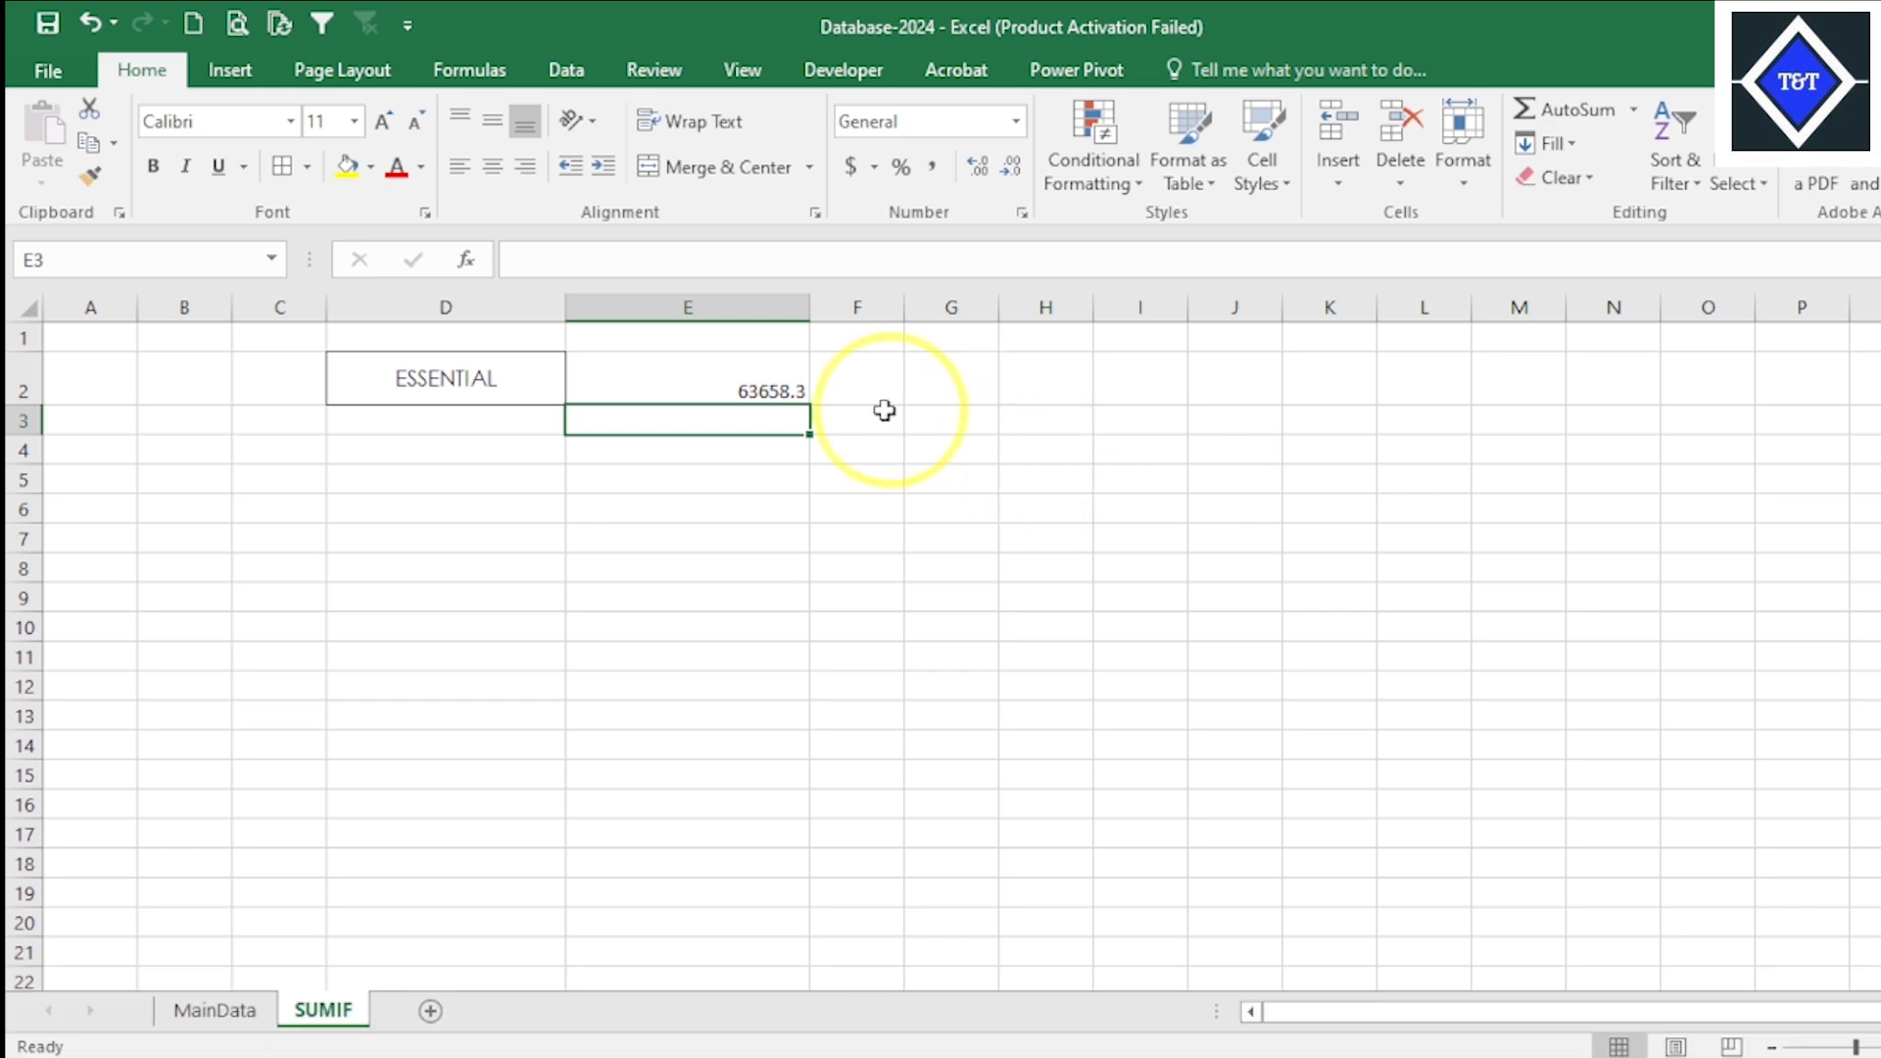
- Center the SUMIF result in cell E2 horizontally and vertically
left_click(693, 373)
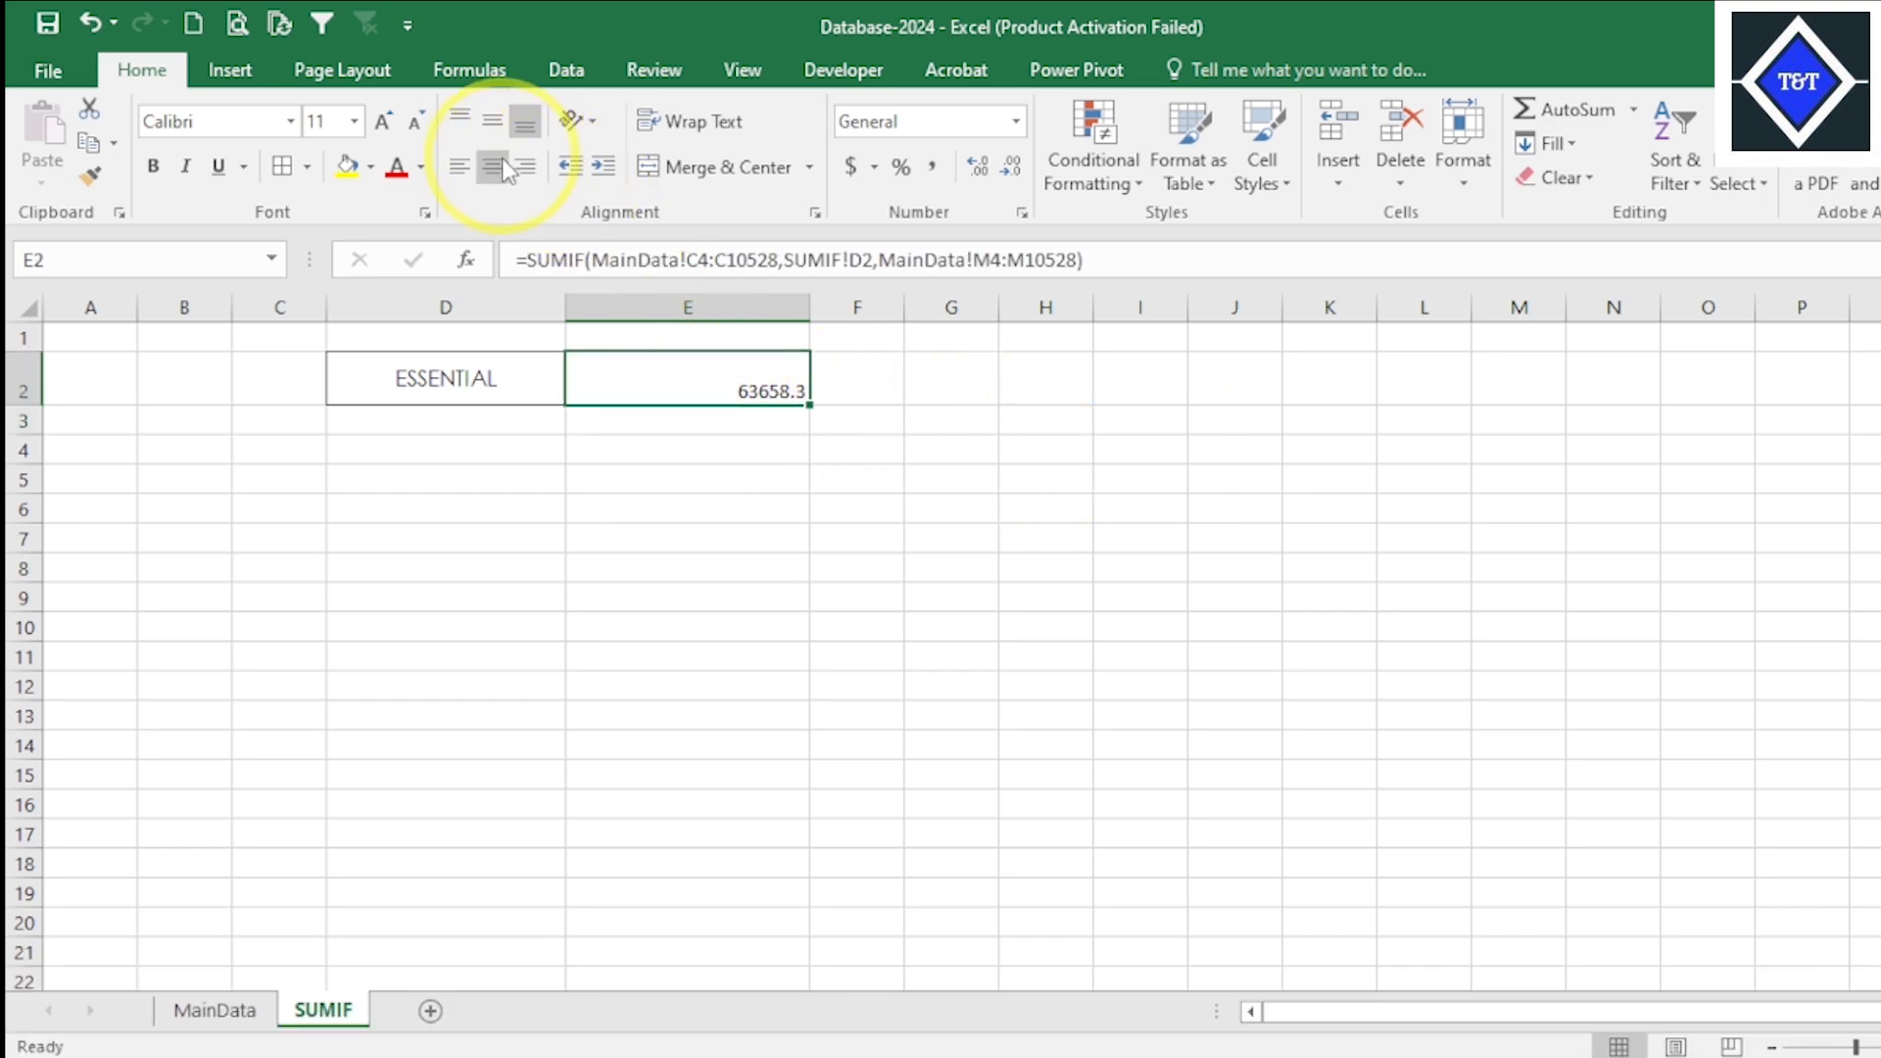
left_click(496, 126)
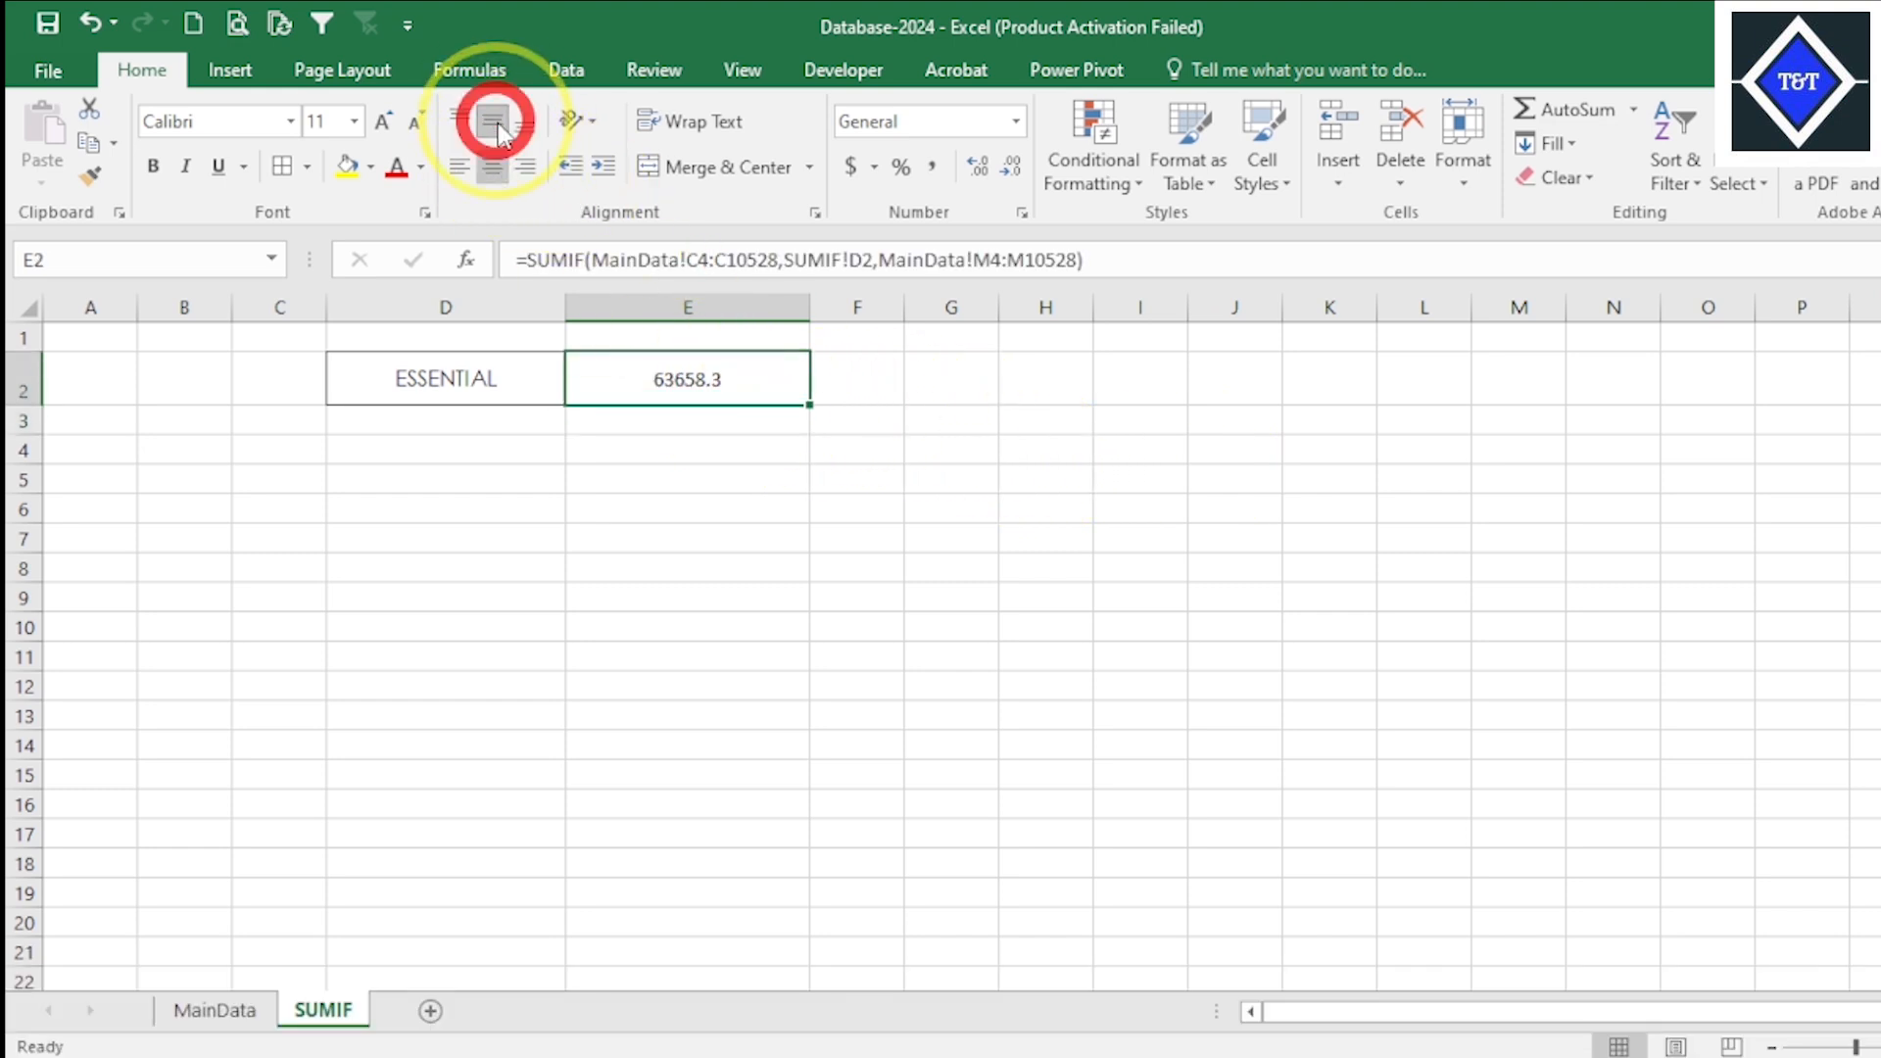
left_click(693, 445)
left_click(641, 375)
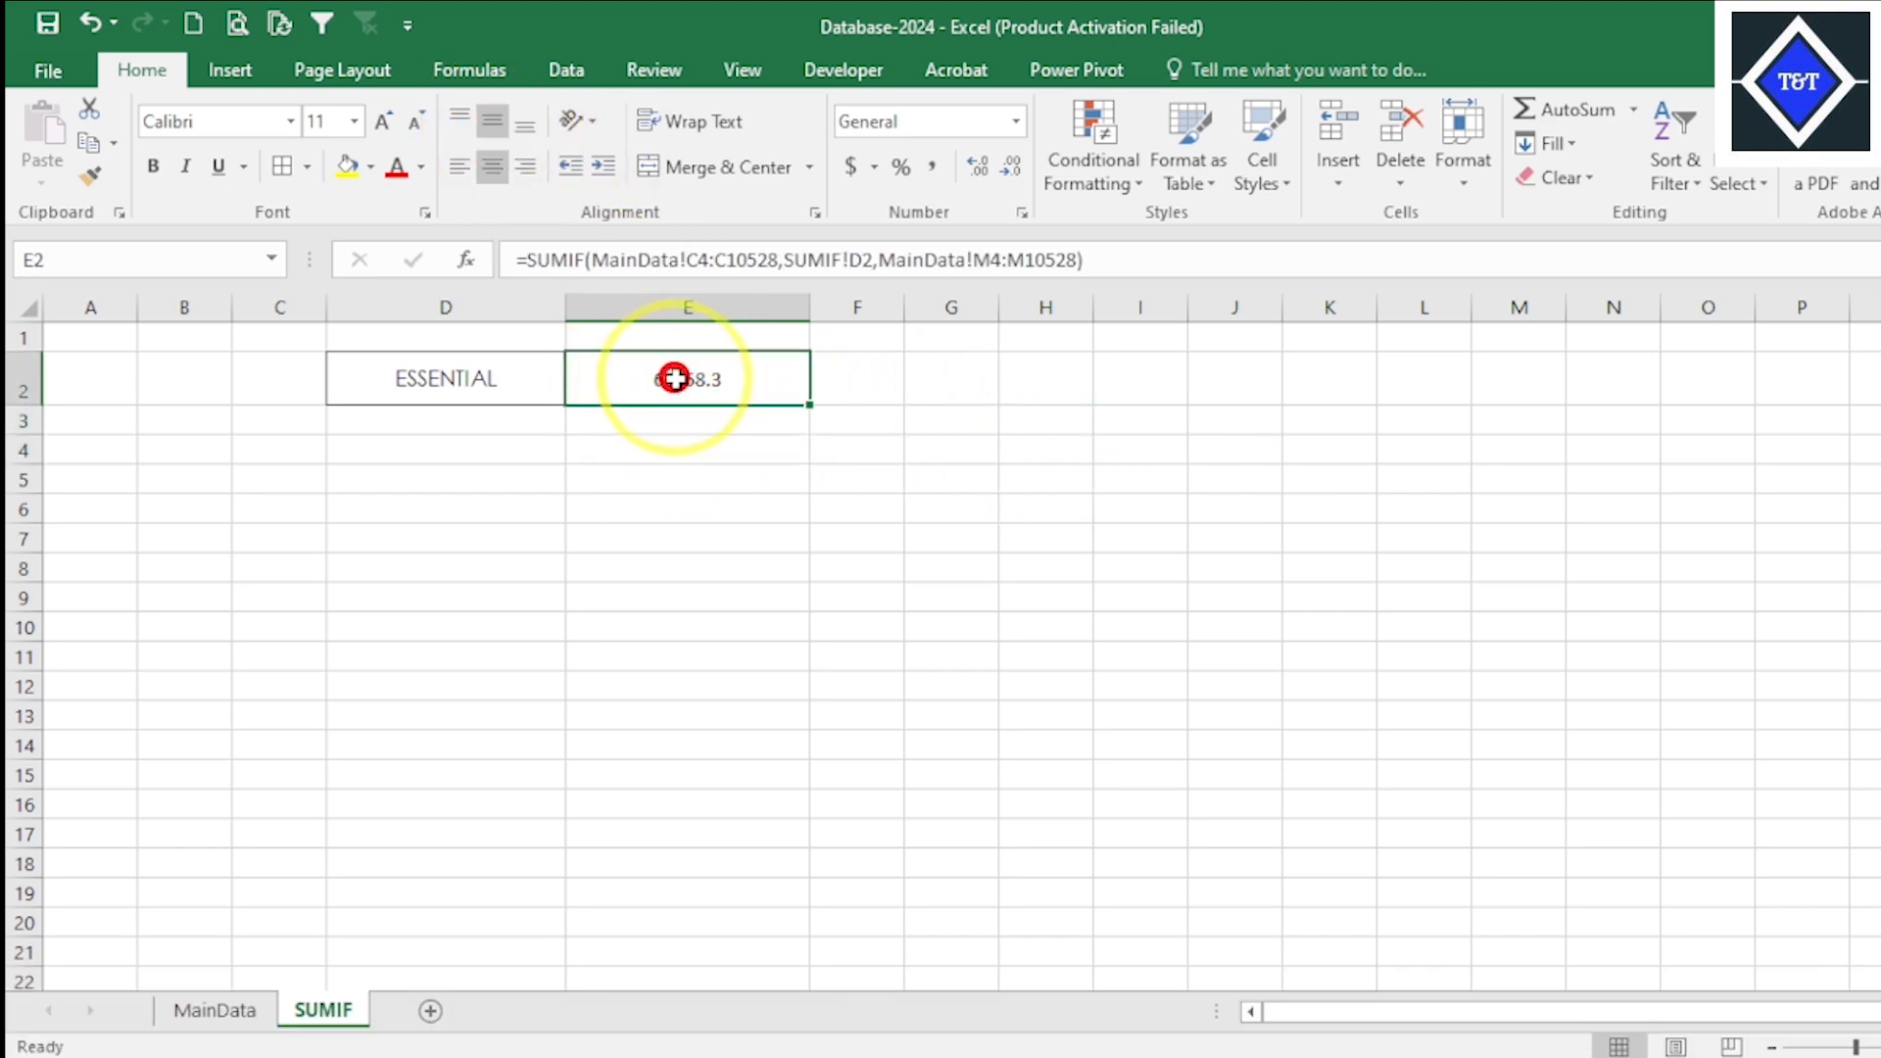
- Fill the buyer name and SUMIF result cells D2:E2 with yellow
left_click(891, 391)
left_click(735, 406)
left_click_drag(525, 382, 735, 379)
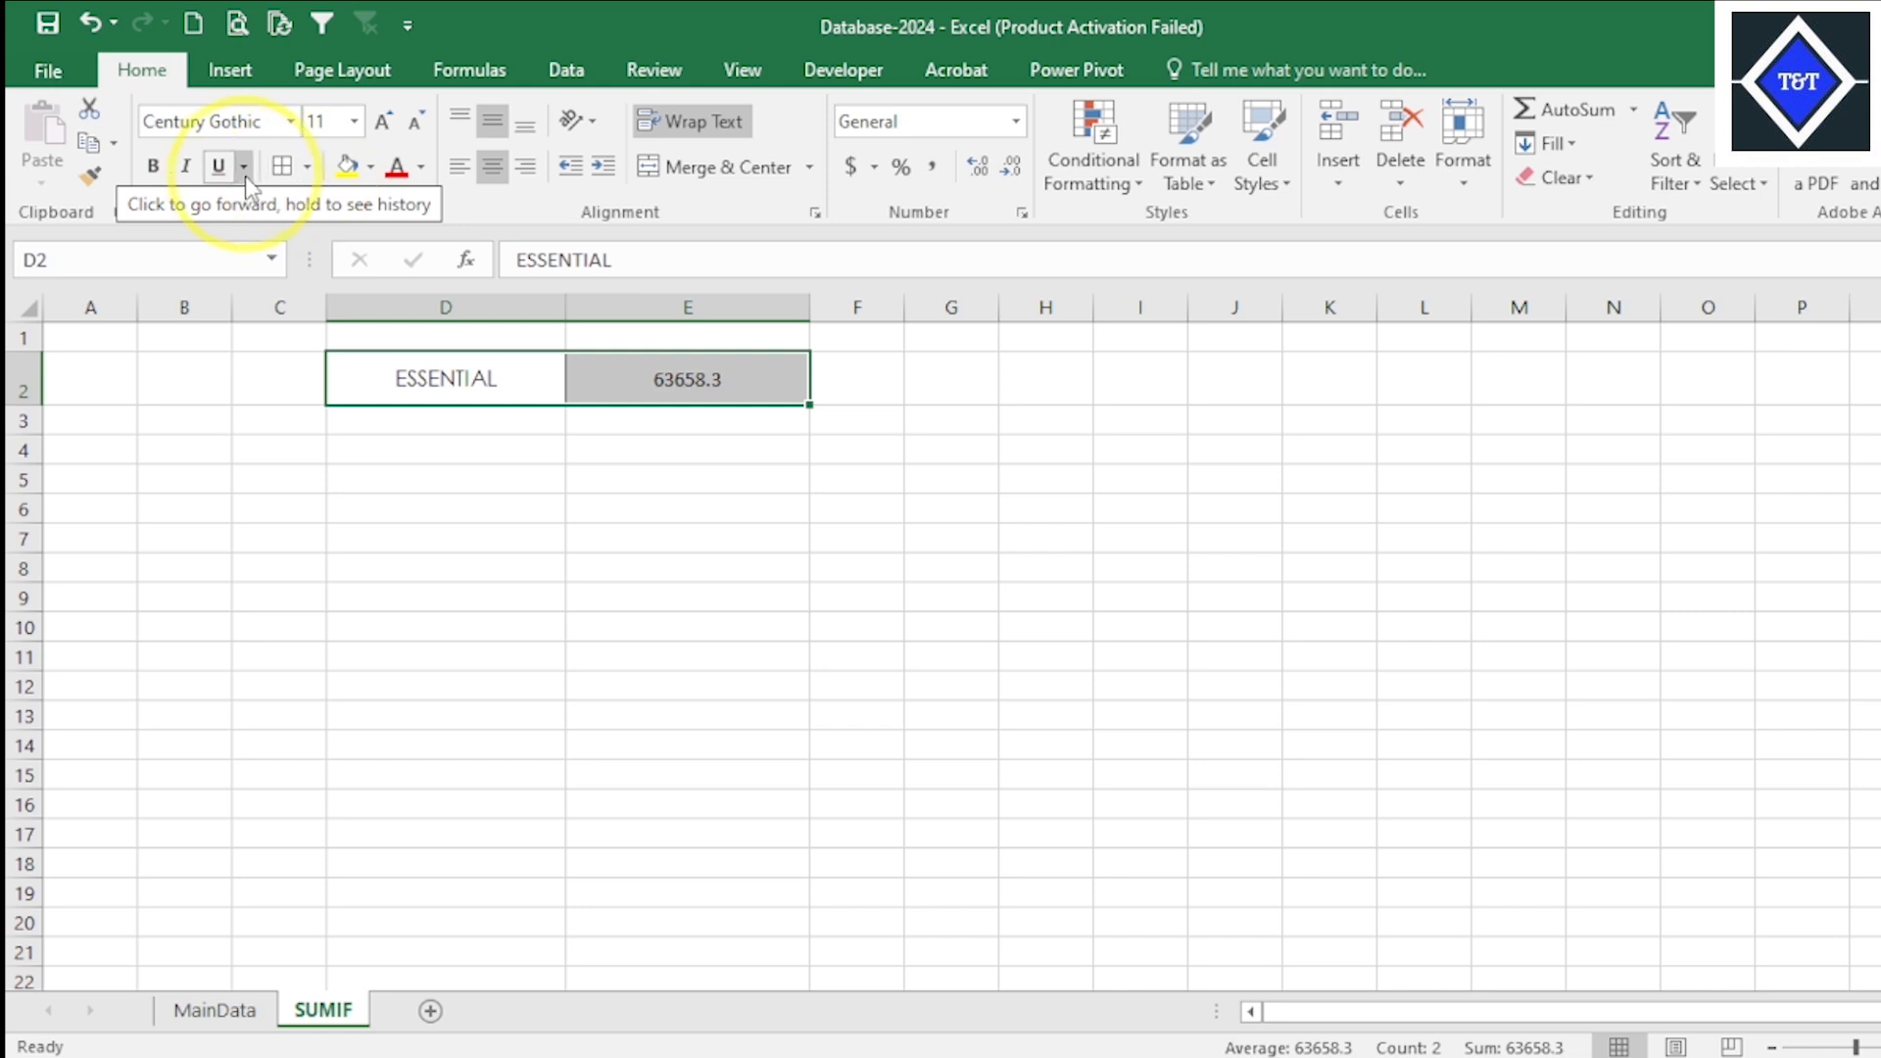
left_click(349, 168)
left_click(828, 412)
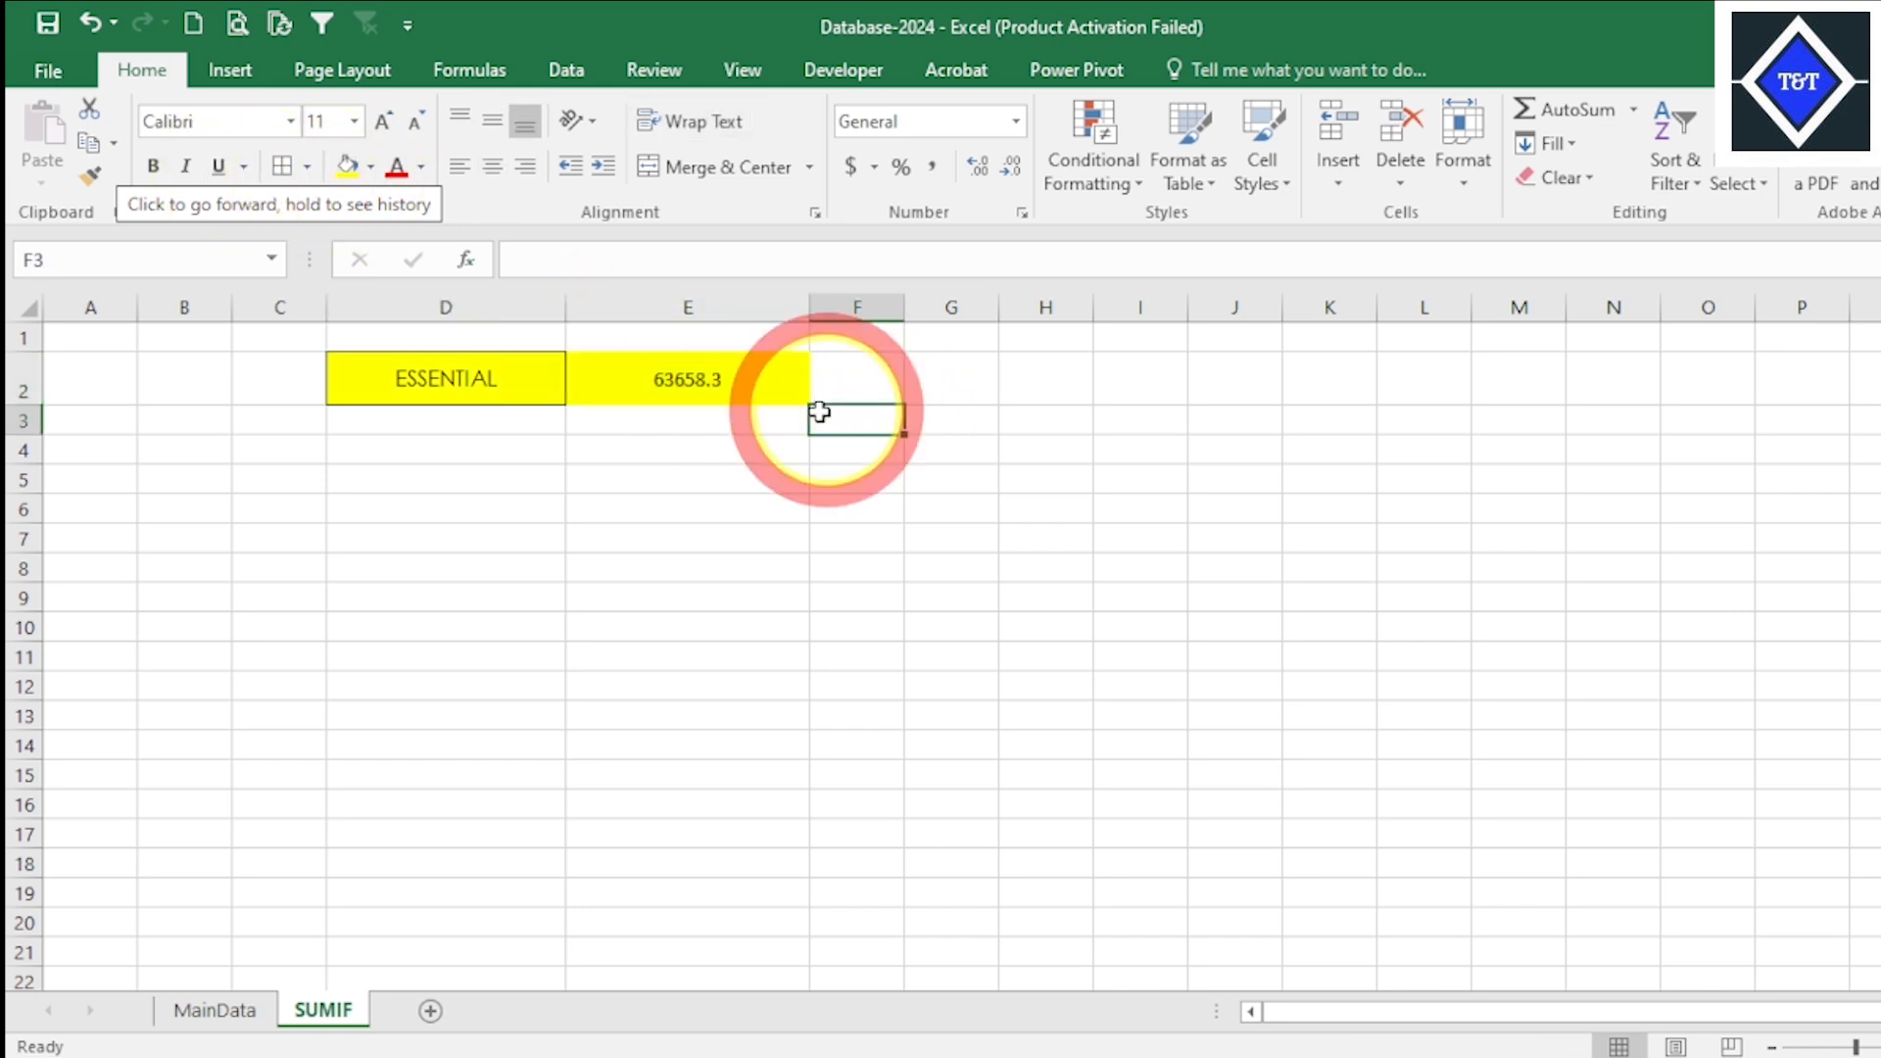
- Add a border around the SUMIF result in cell E2
left_click(696, 379)
left_click(314, 168)
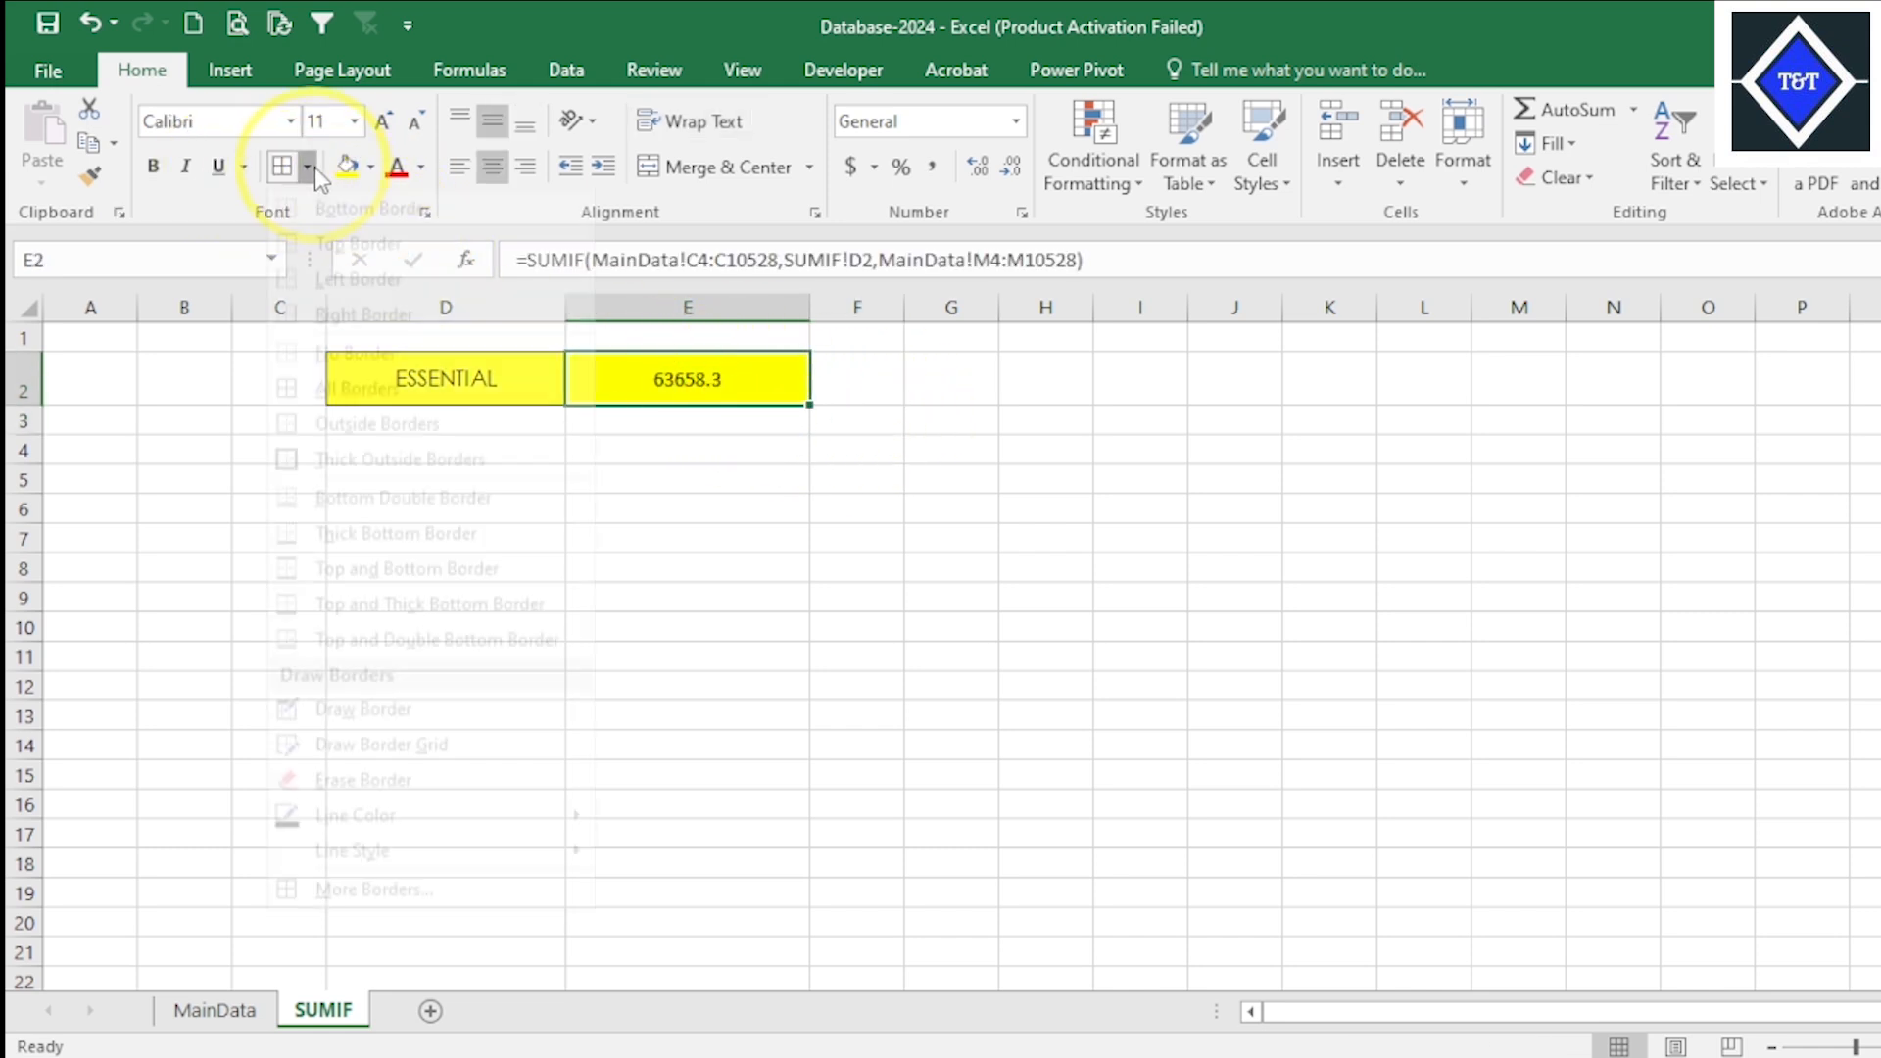
left_click(308, 415)
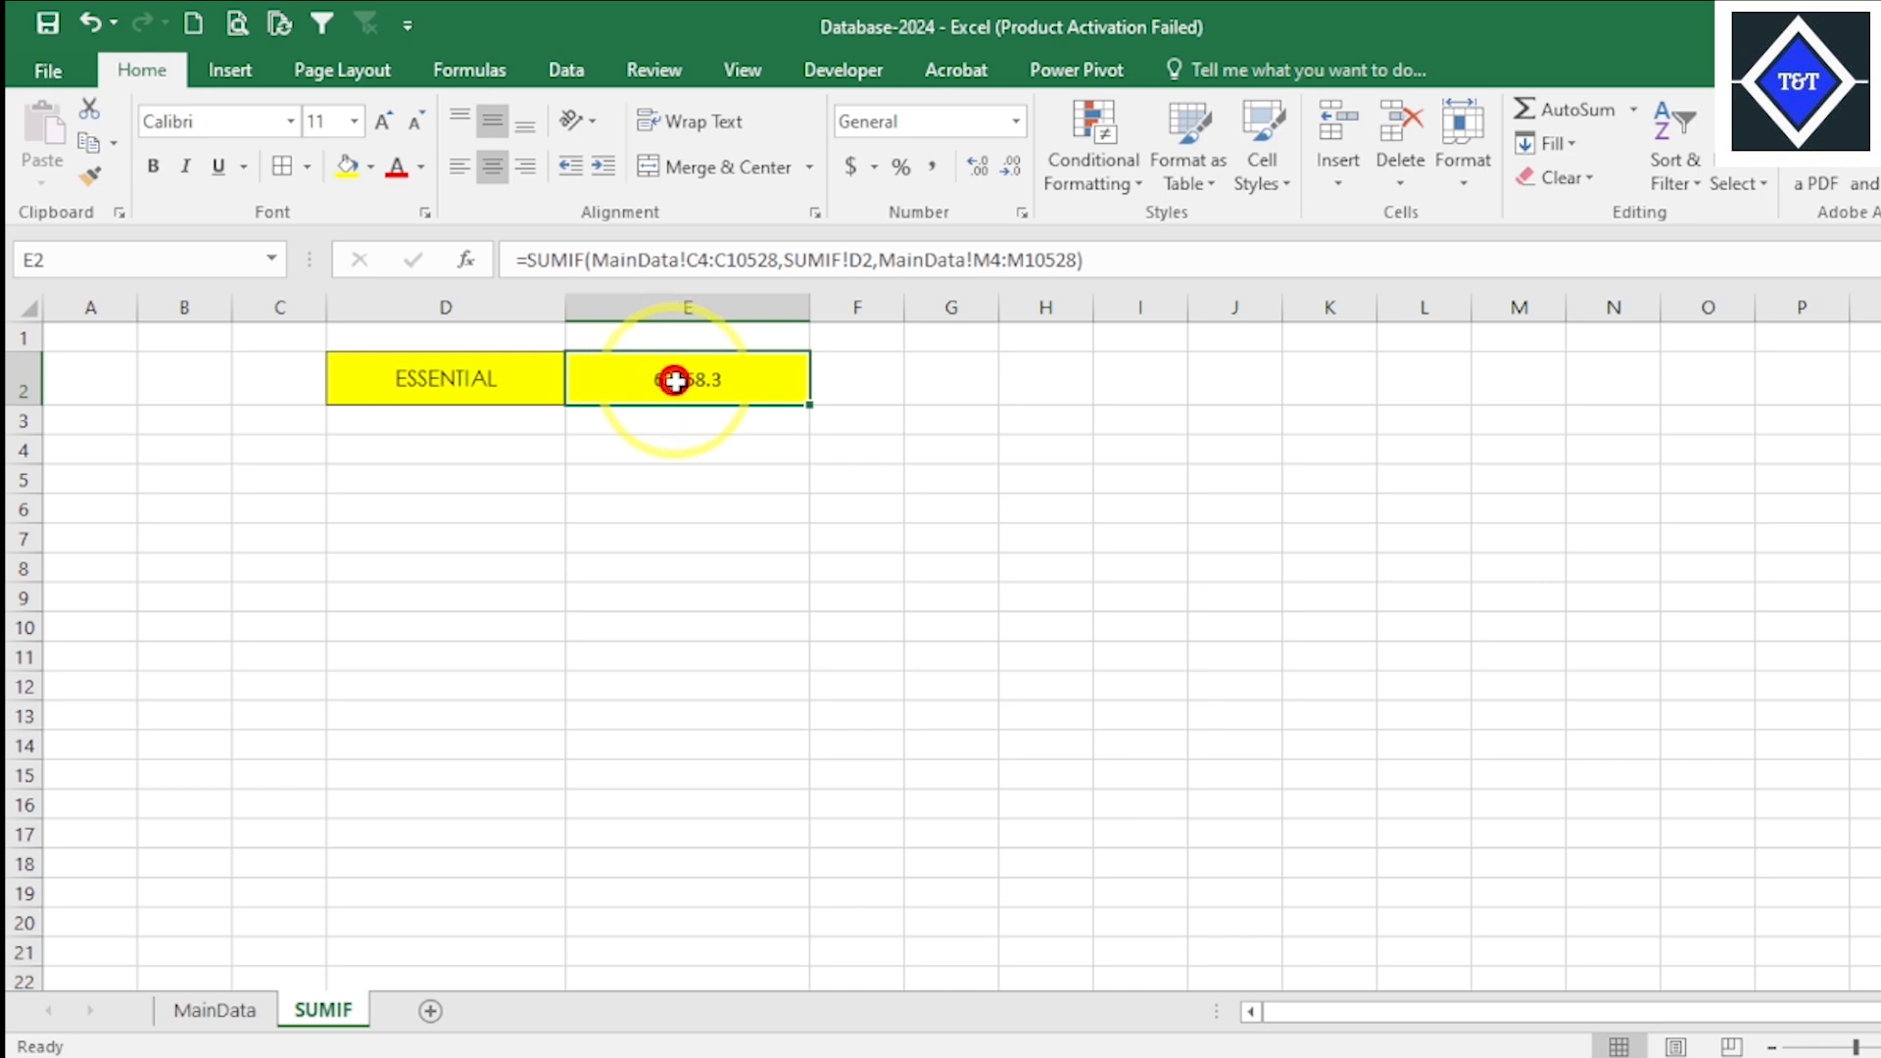
left_click(902, 416)
left_click(727, 382)
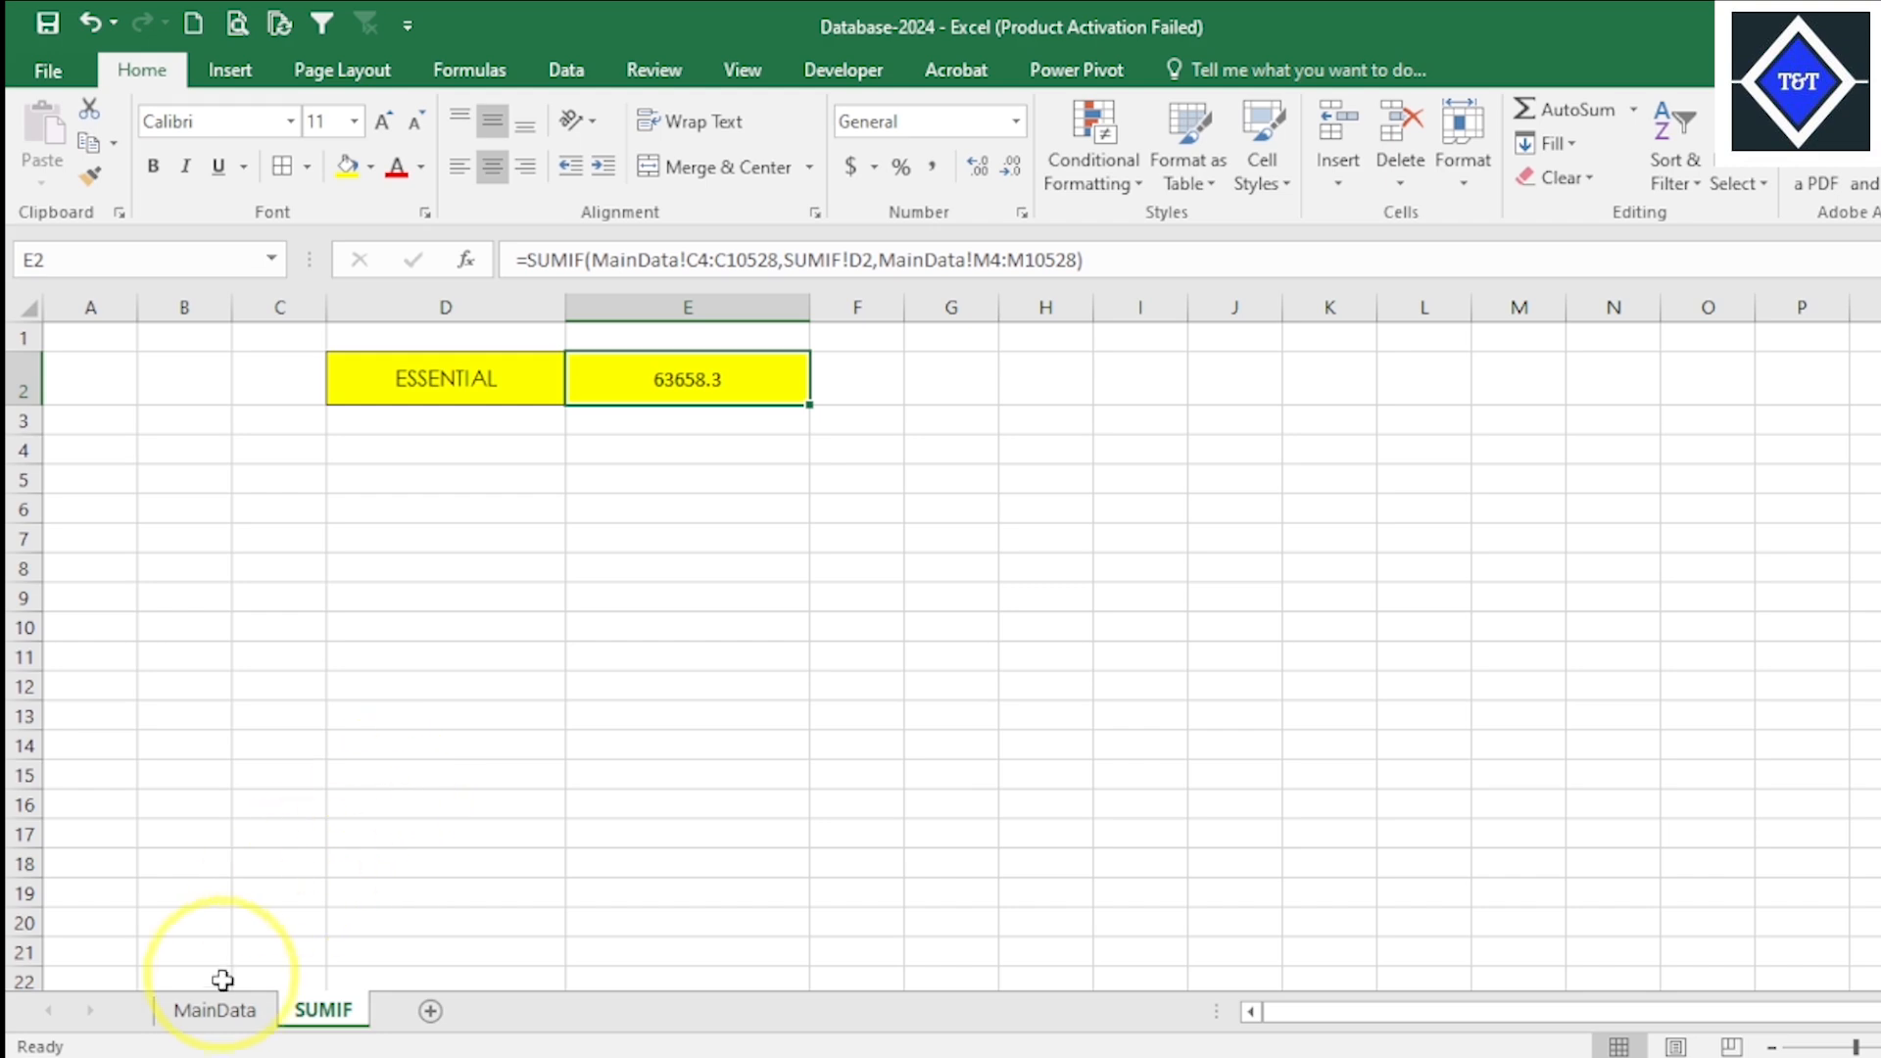
- Copy the buyer name S.STELLA from cell C4 of the MainData sheet and paste it into cell D3 of the SUMIF sheet
left_click(225, 1012)
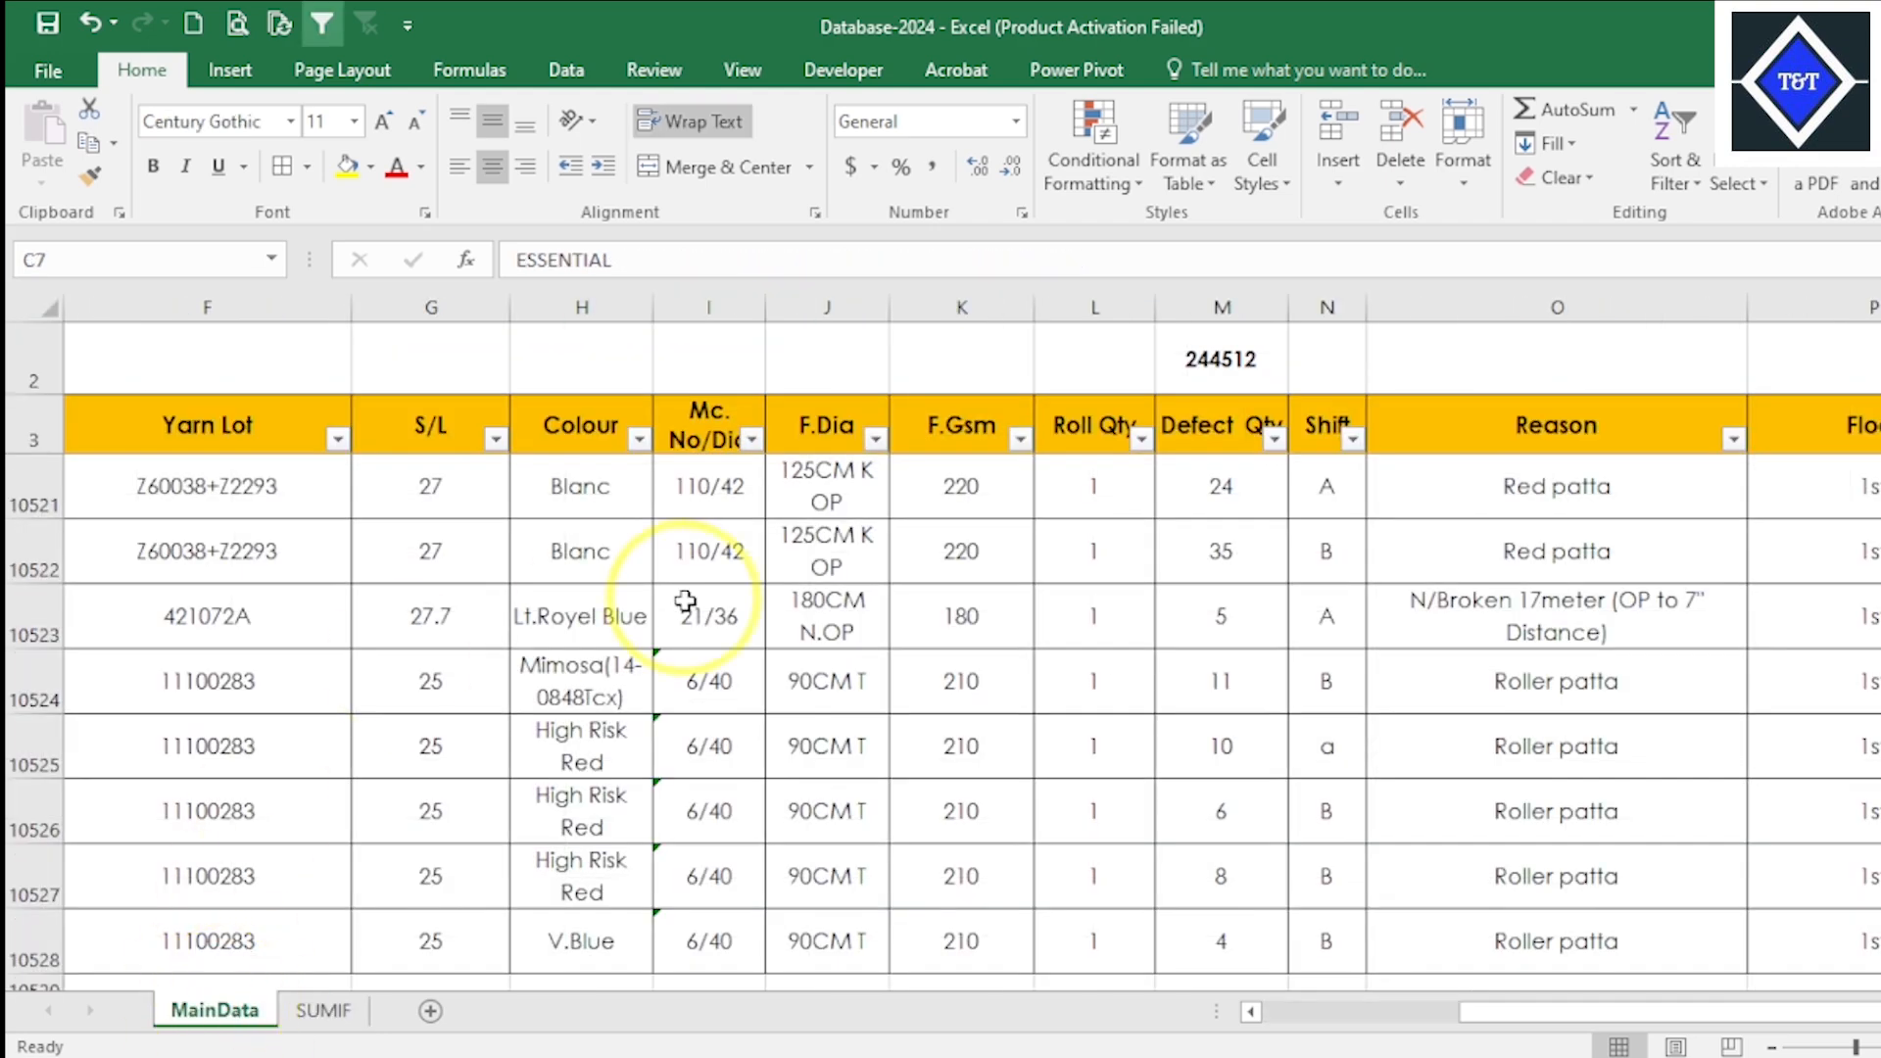
left_click_drag(1595, 1017, 1260, 1012)
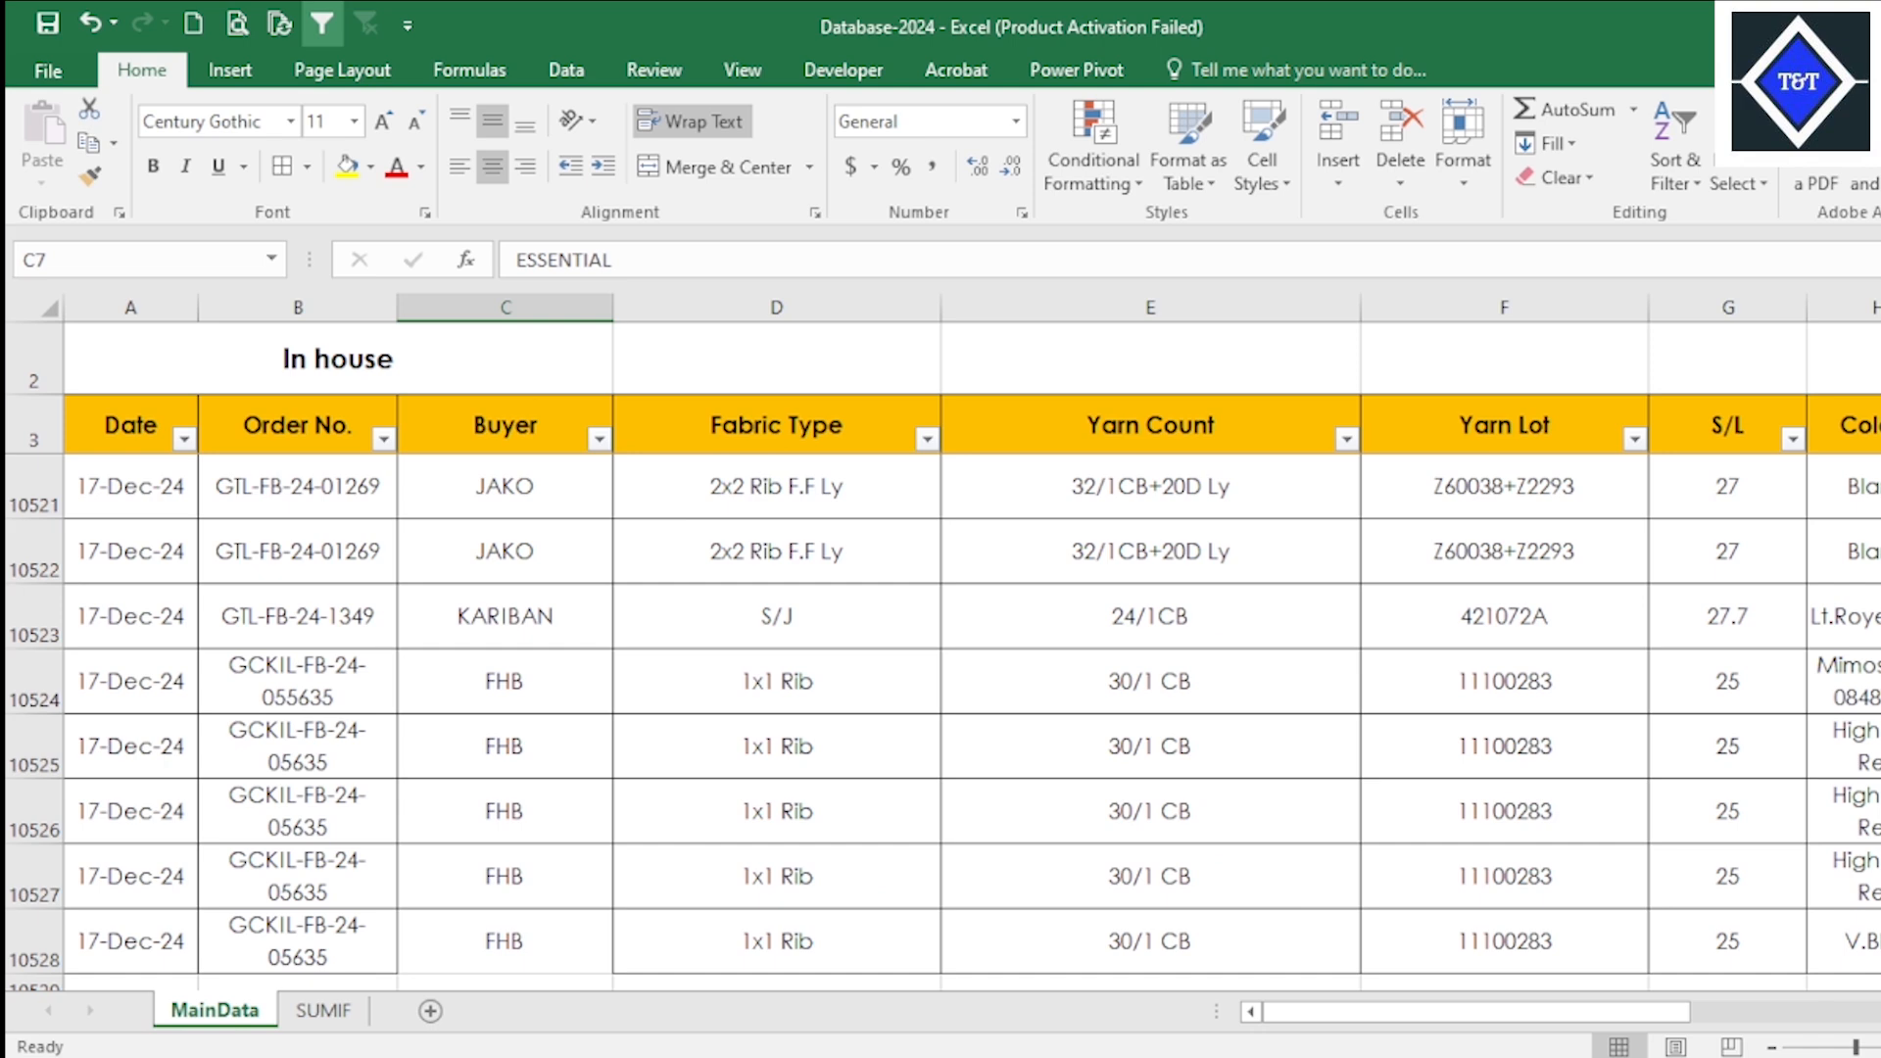
left_click_drag(1880, 953, 1880, 333)
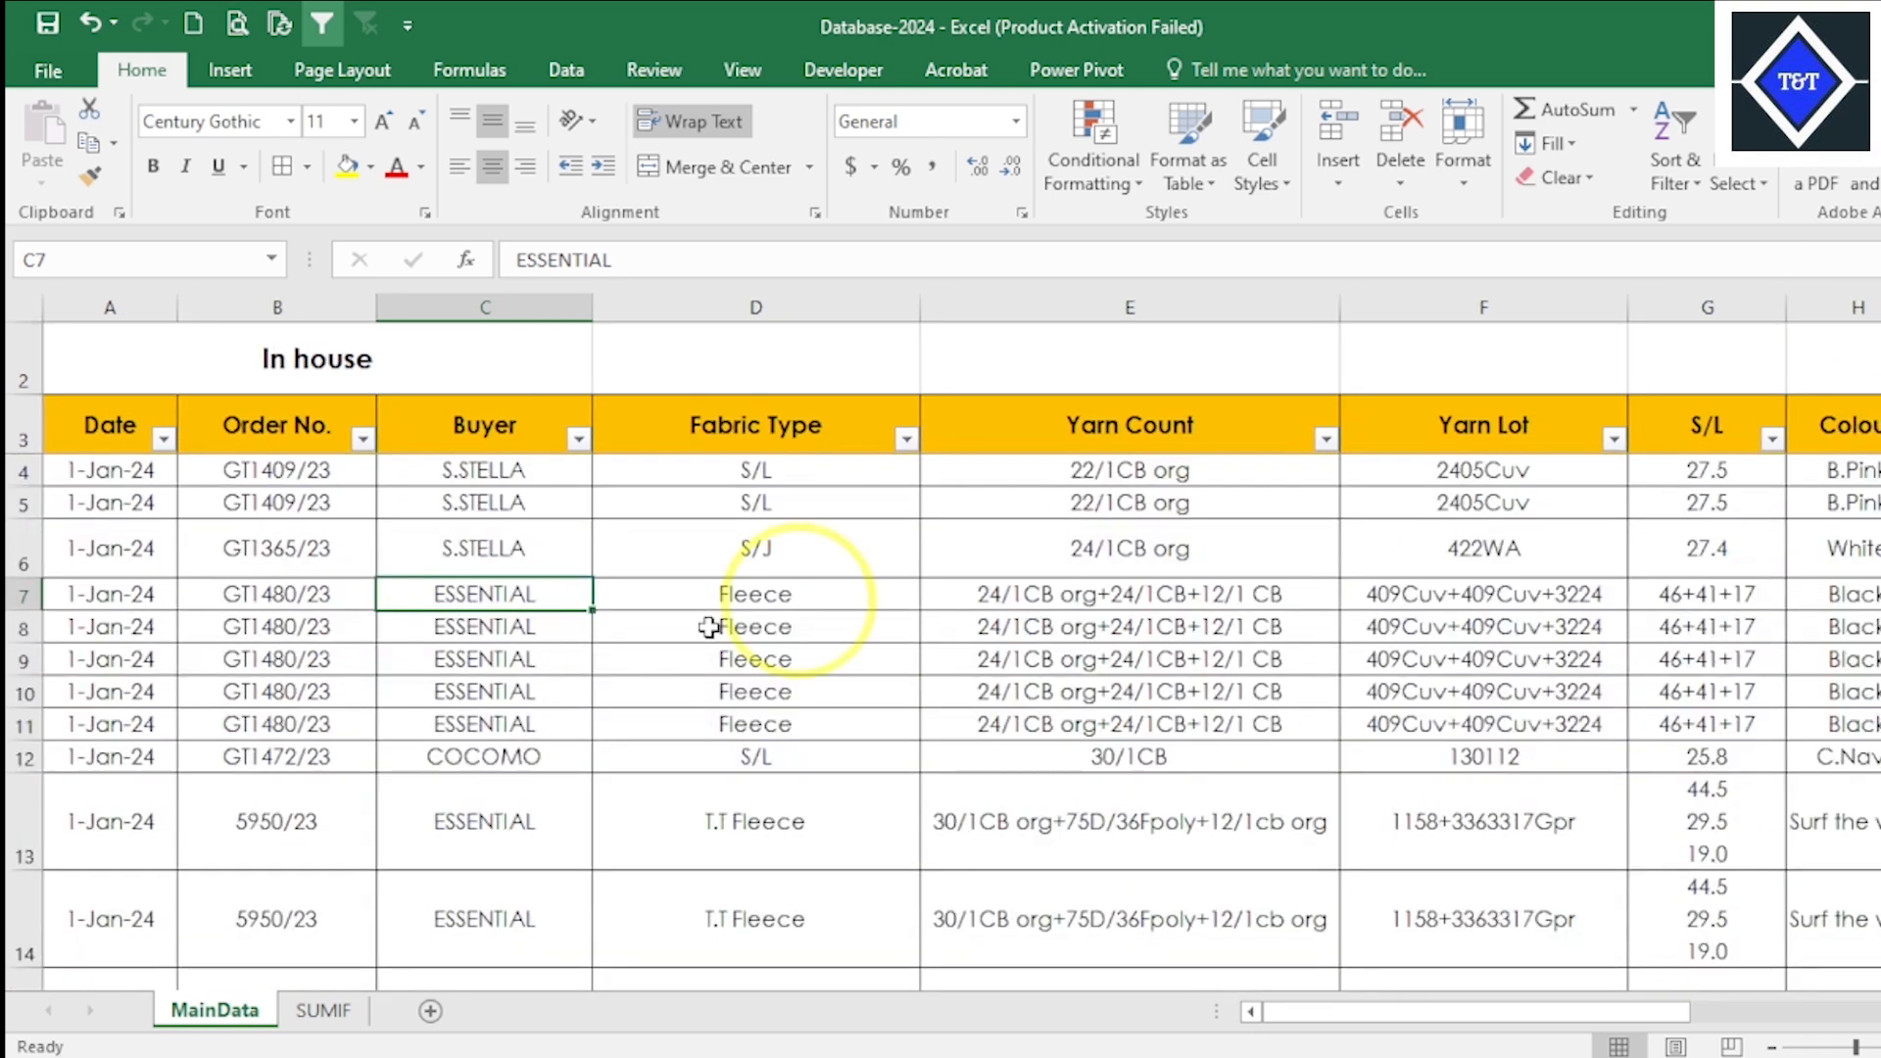
left_click(488, 466)
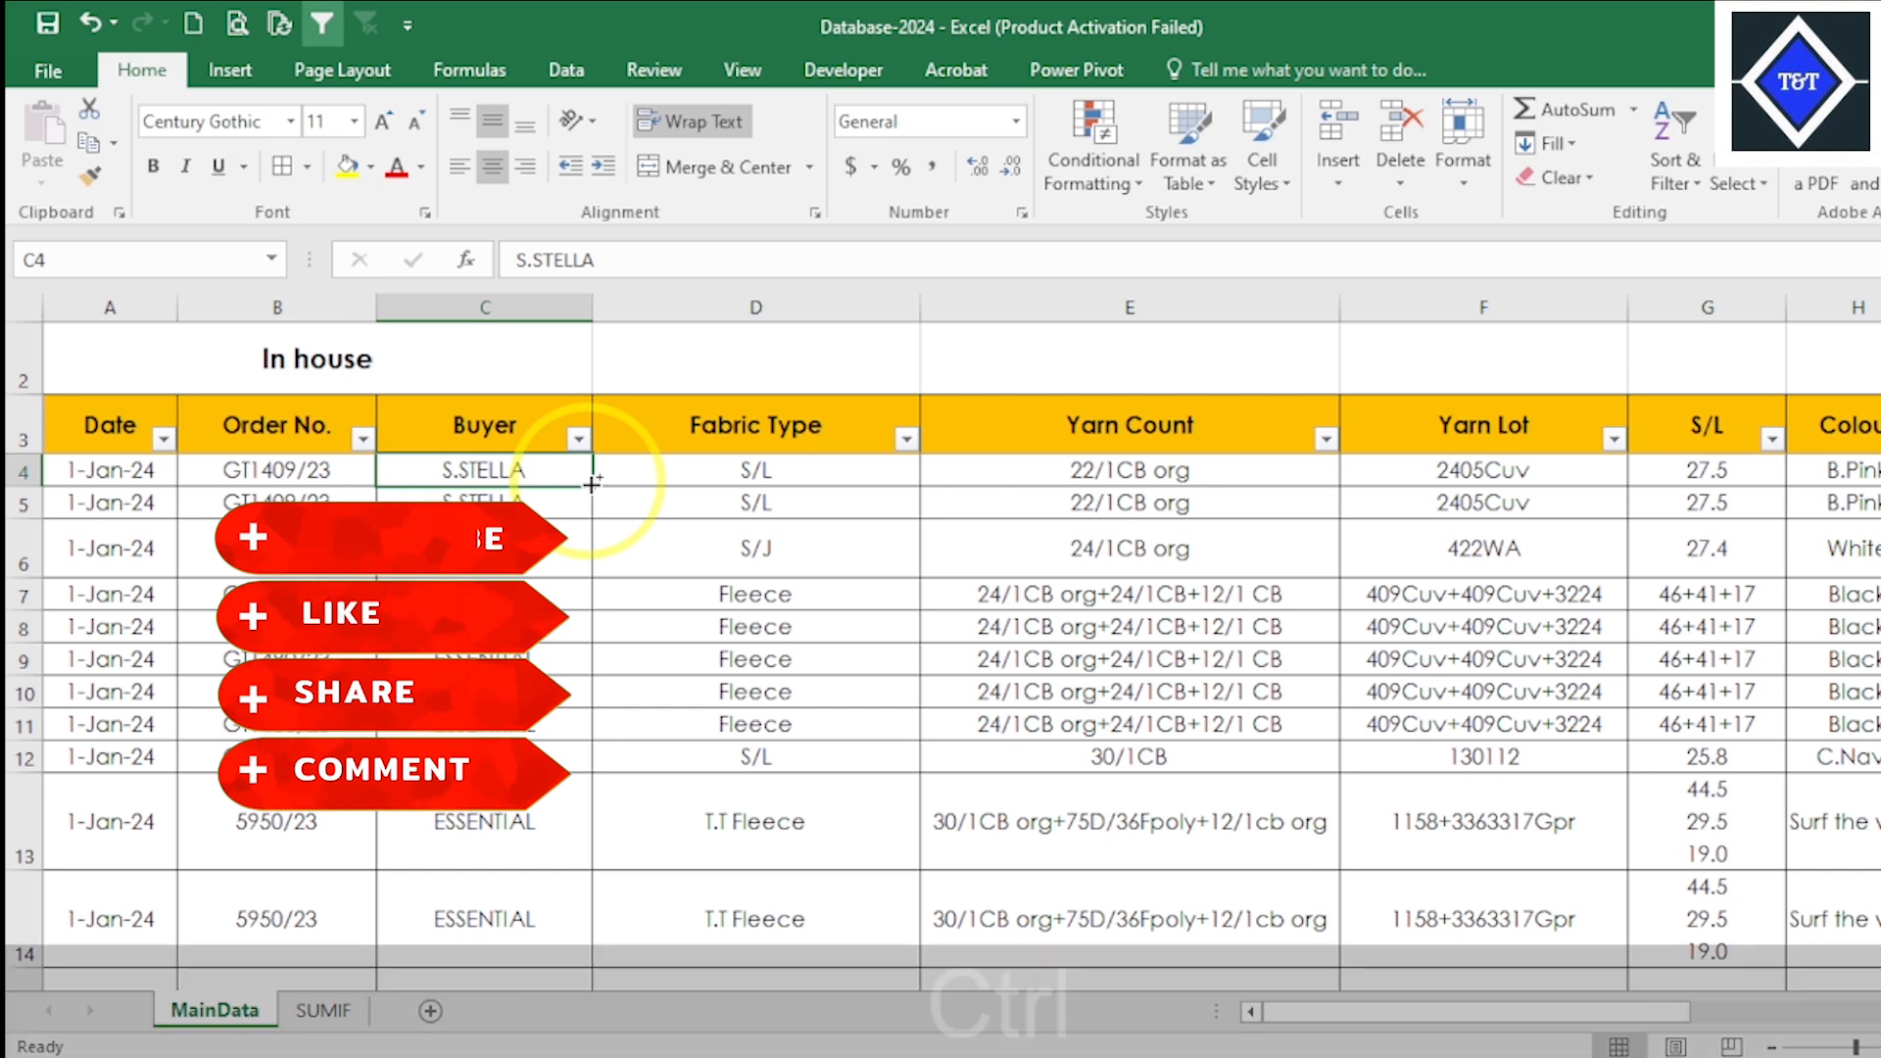
key("ctrl+c")
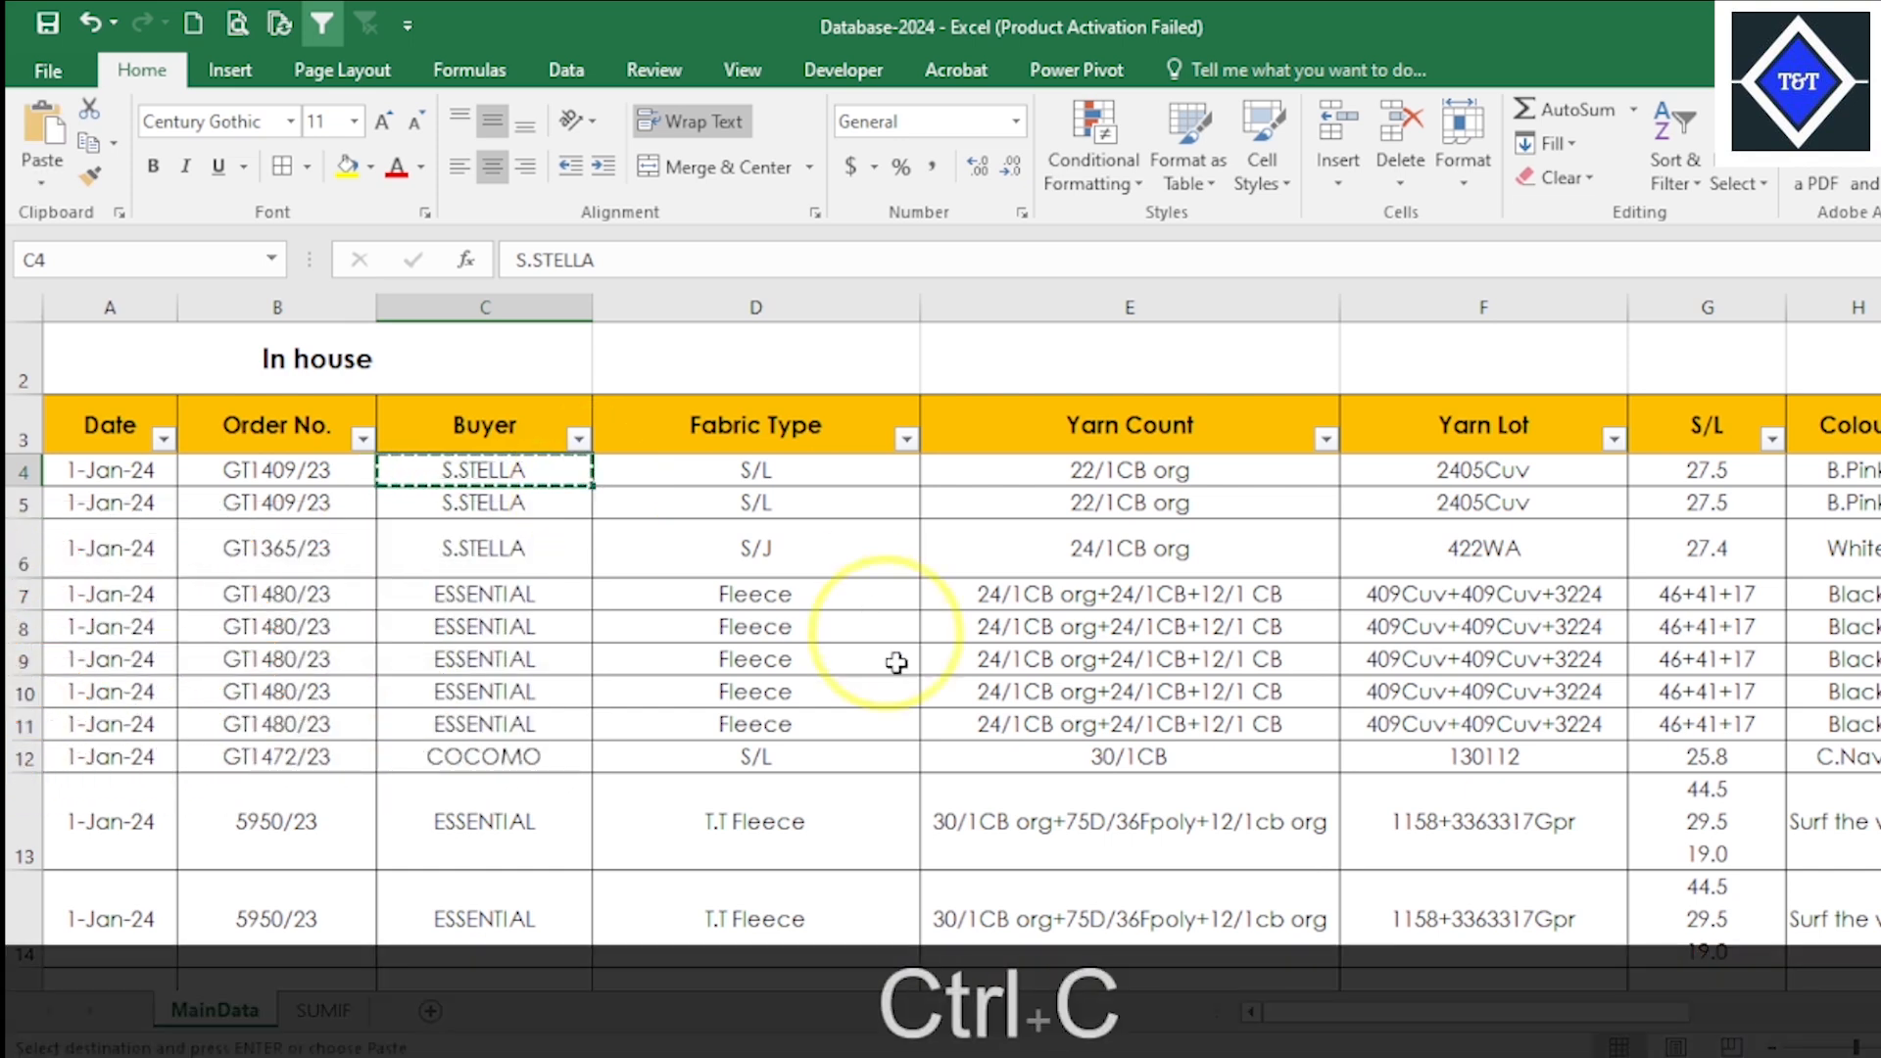
left_click(323, 1010)
left_click(475, 415)
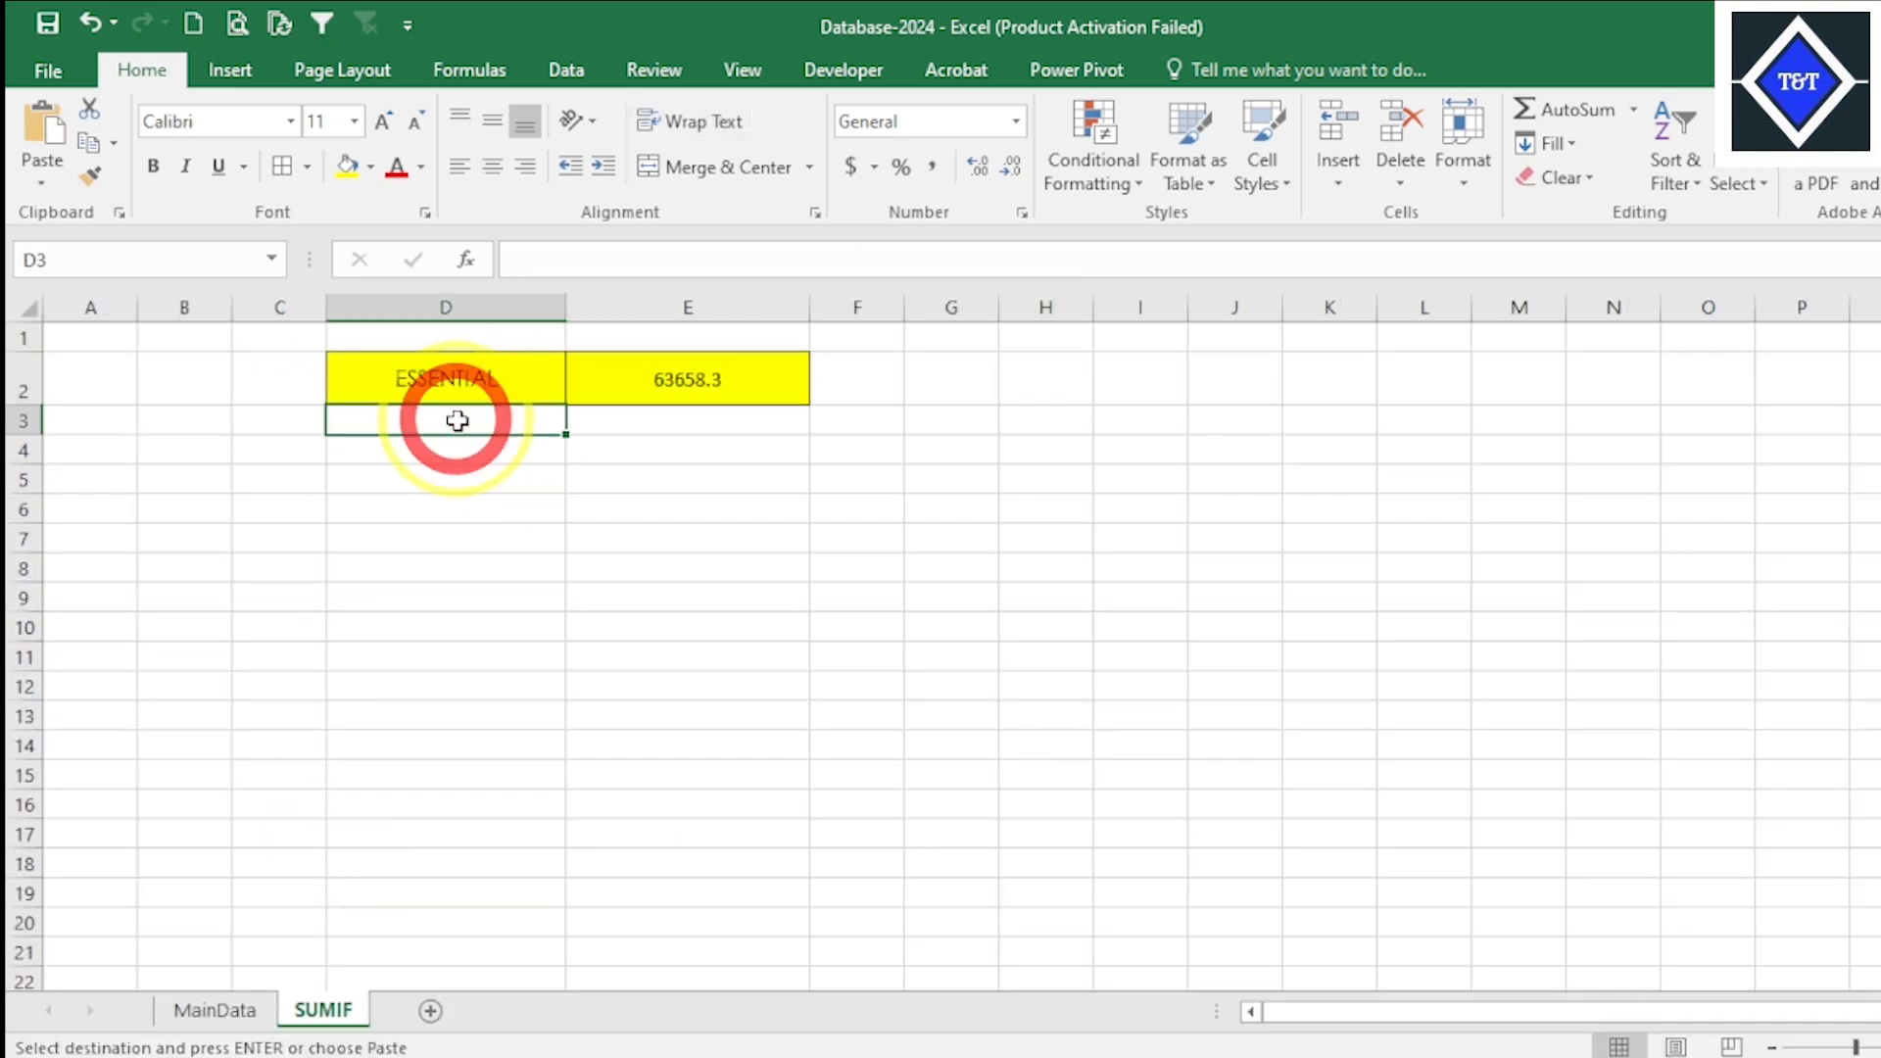
right_click(458, 419)
left_click(520, 550)
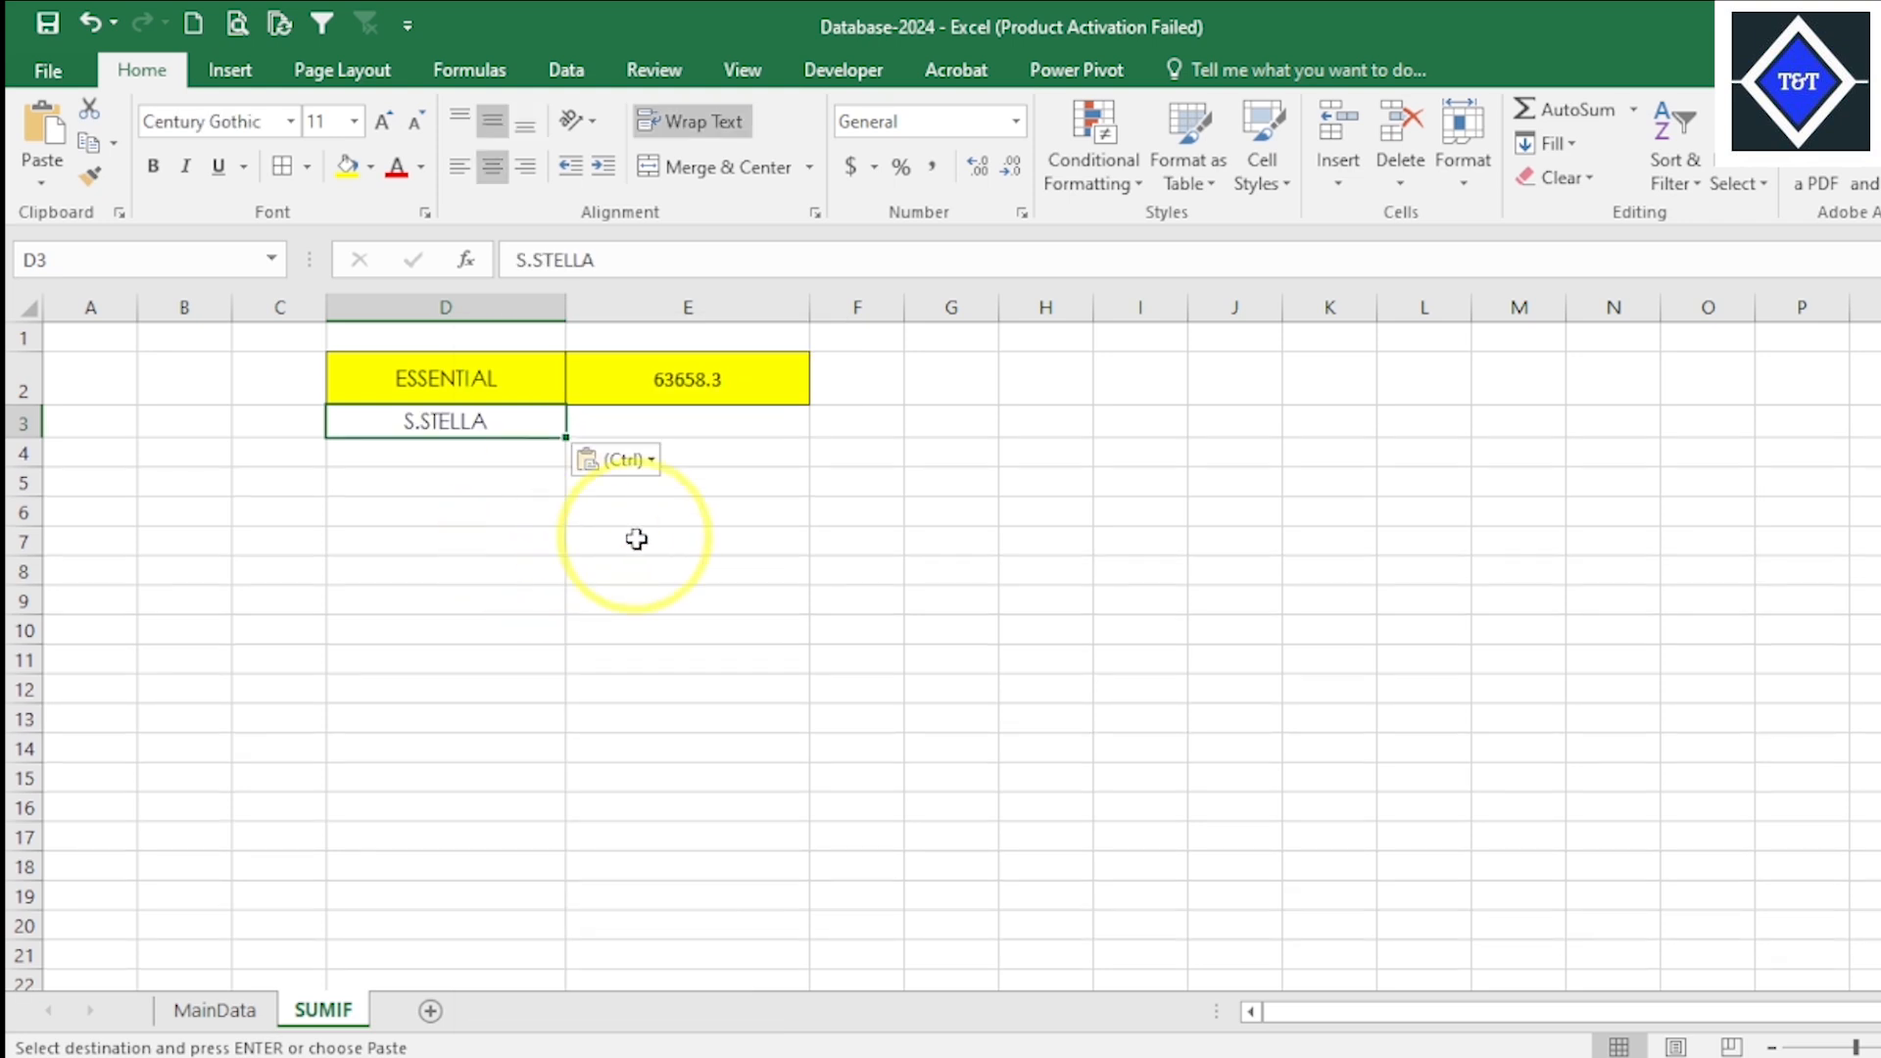
- Fill the SUMIF formula from E2 down into E3, and open the copied formula to check its references
left_click(688, 427)
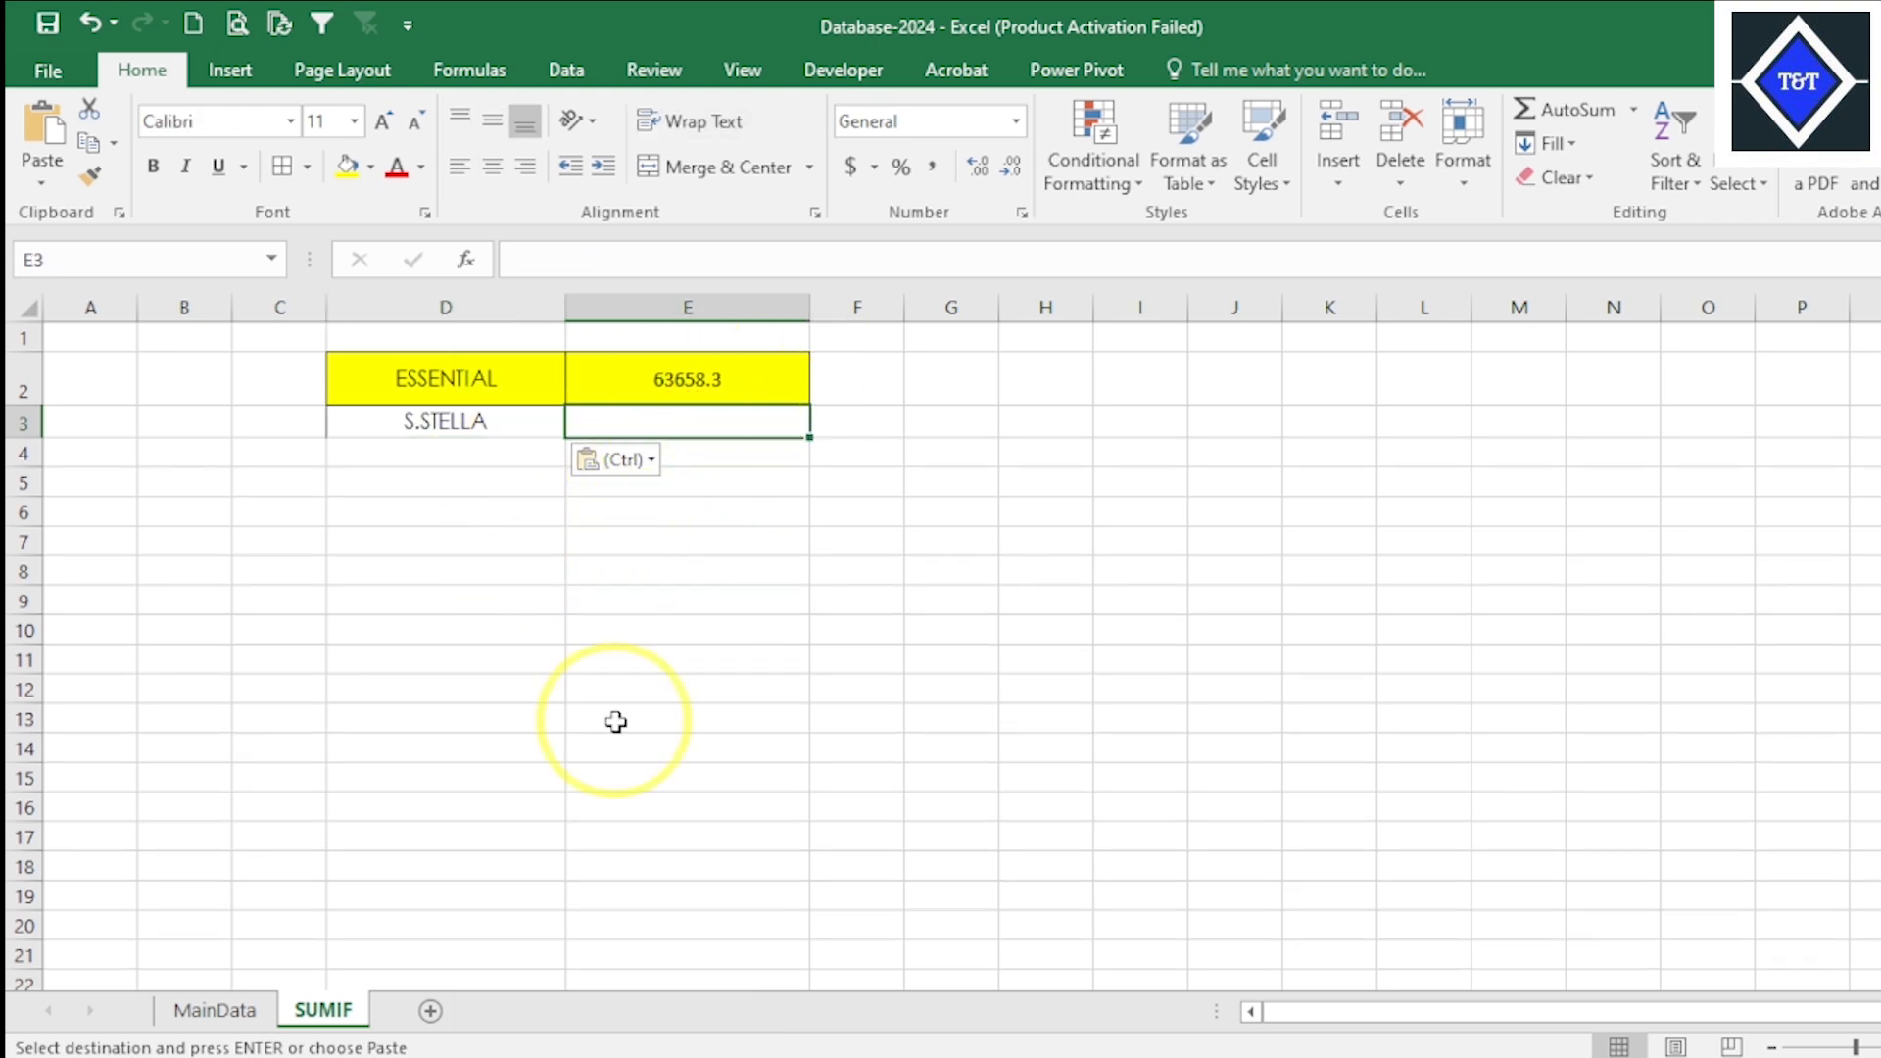
left_click(726, 382)
left_click_drag(726, 404, 739, 413)
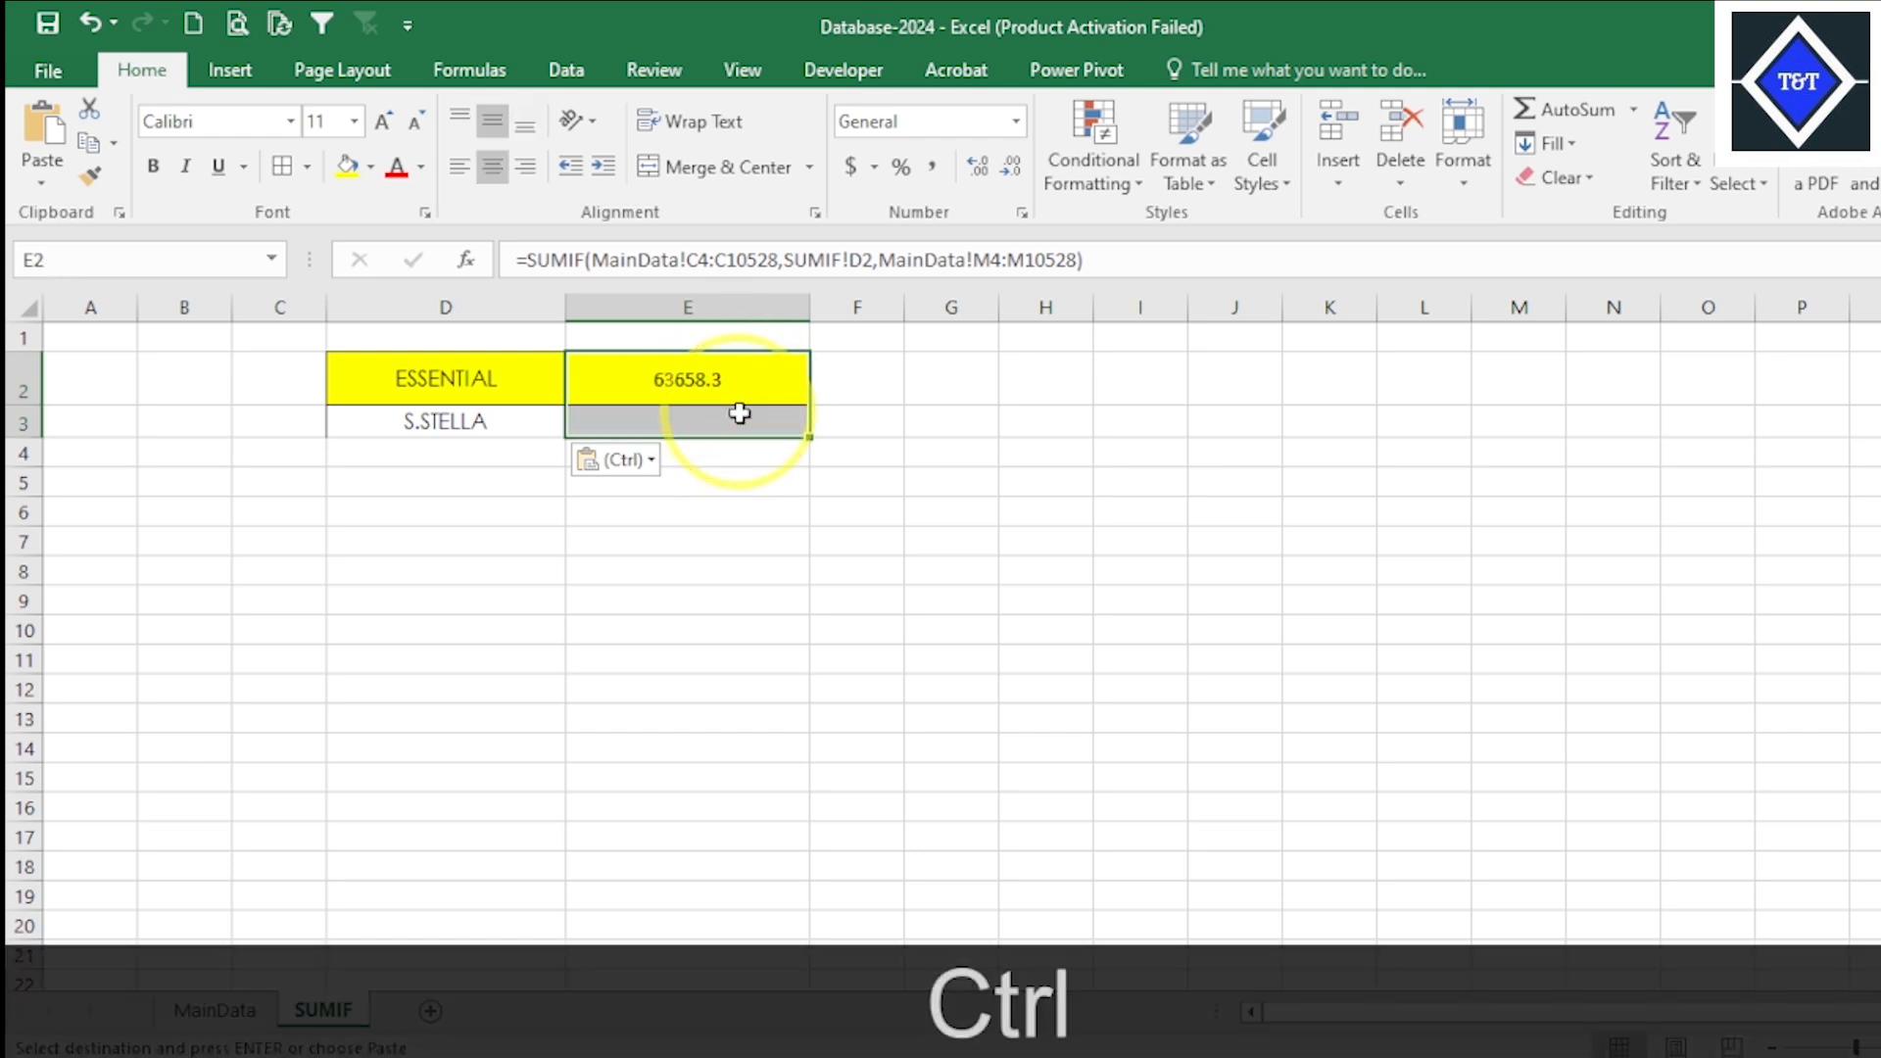
key("ctrl+d")
double_click(740, 417)
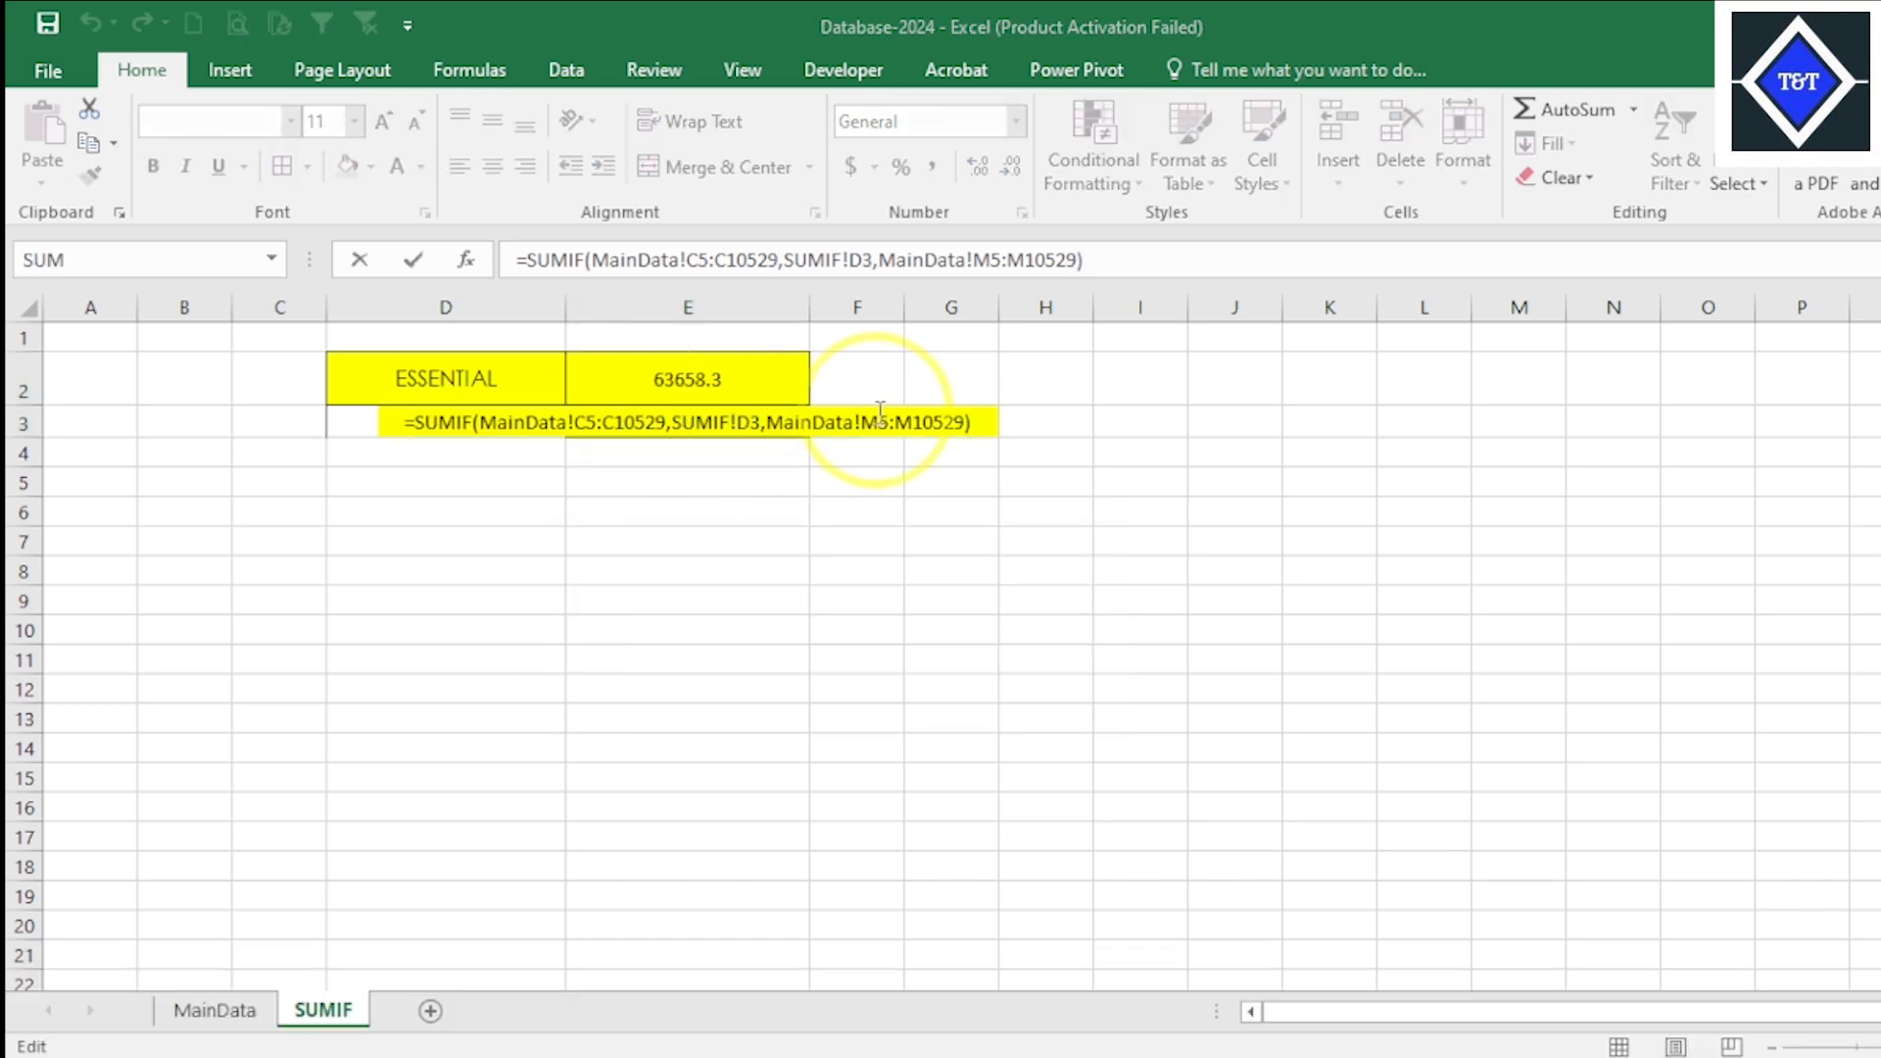
key("Return")
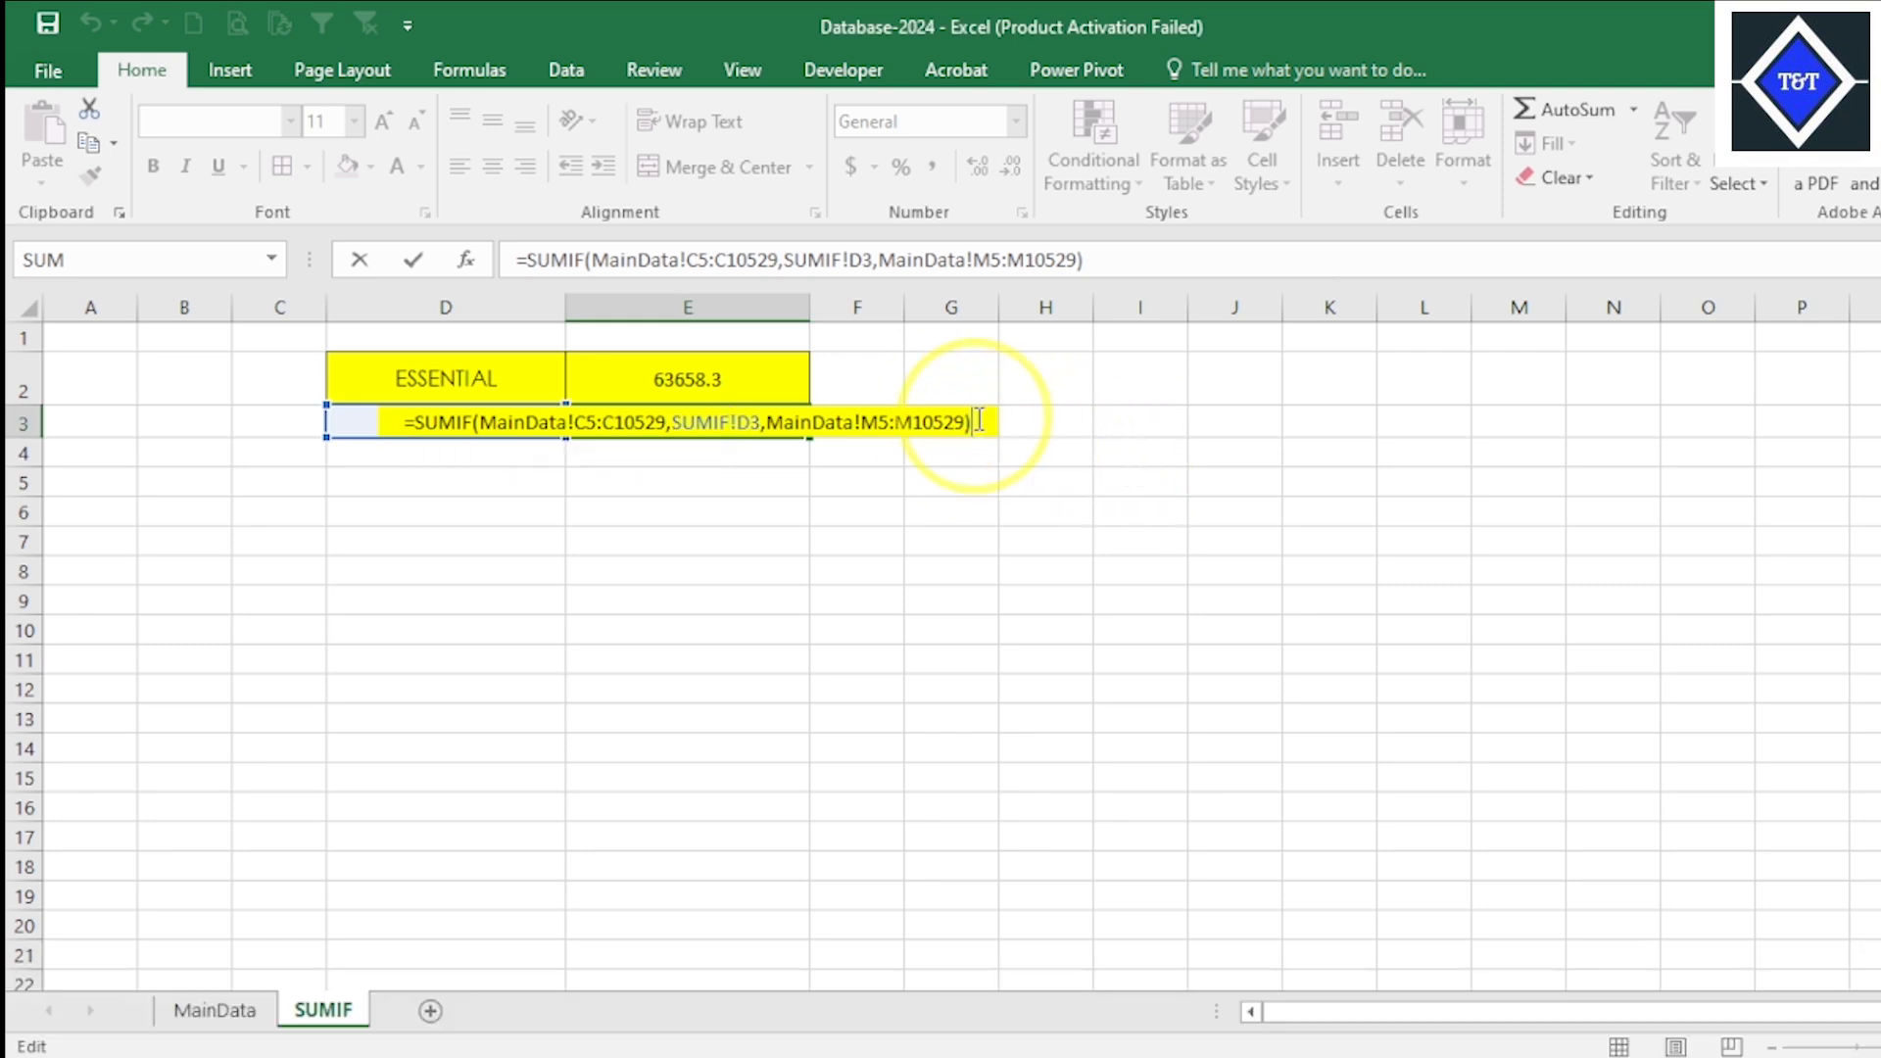
key("Return")
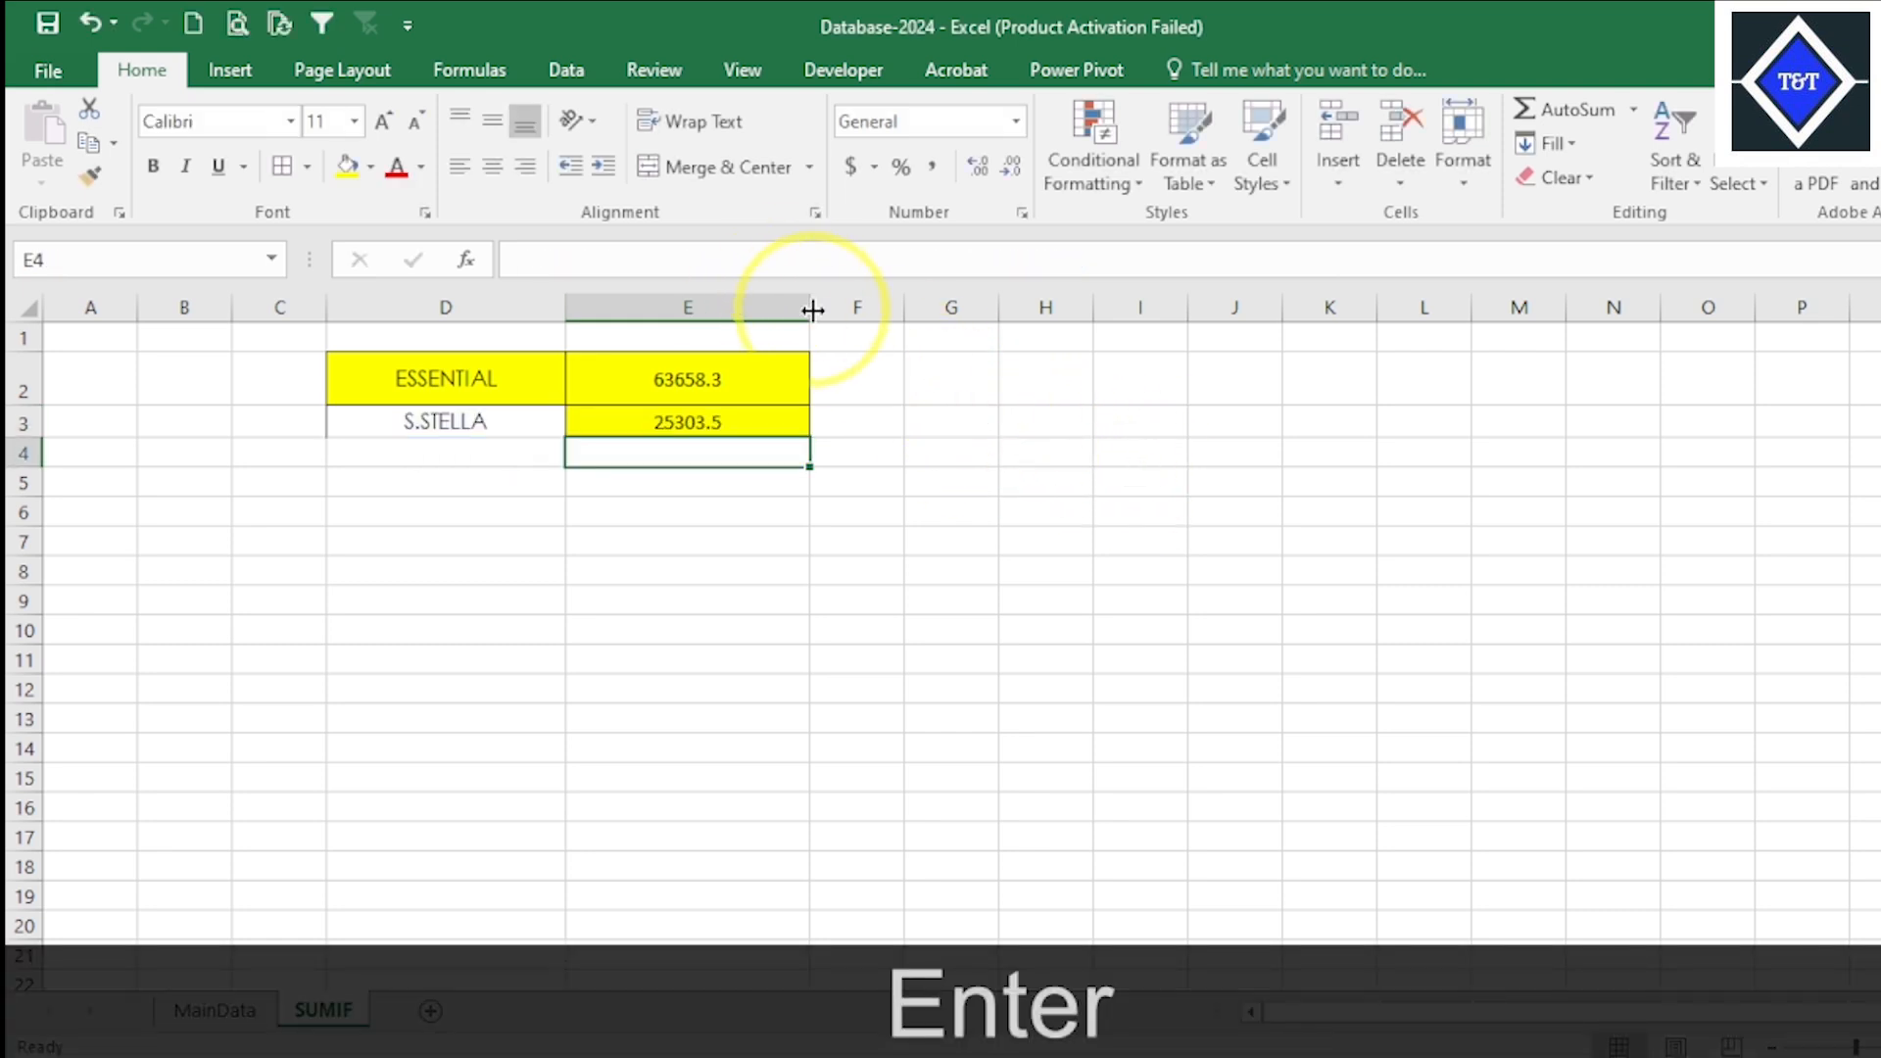
- Widen column E, and switch the horizontal centering of D2:E3 off and back on
left_click_drag(811, 308, 924, 309)
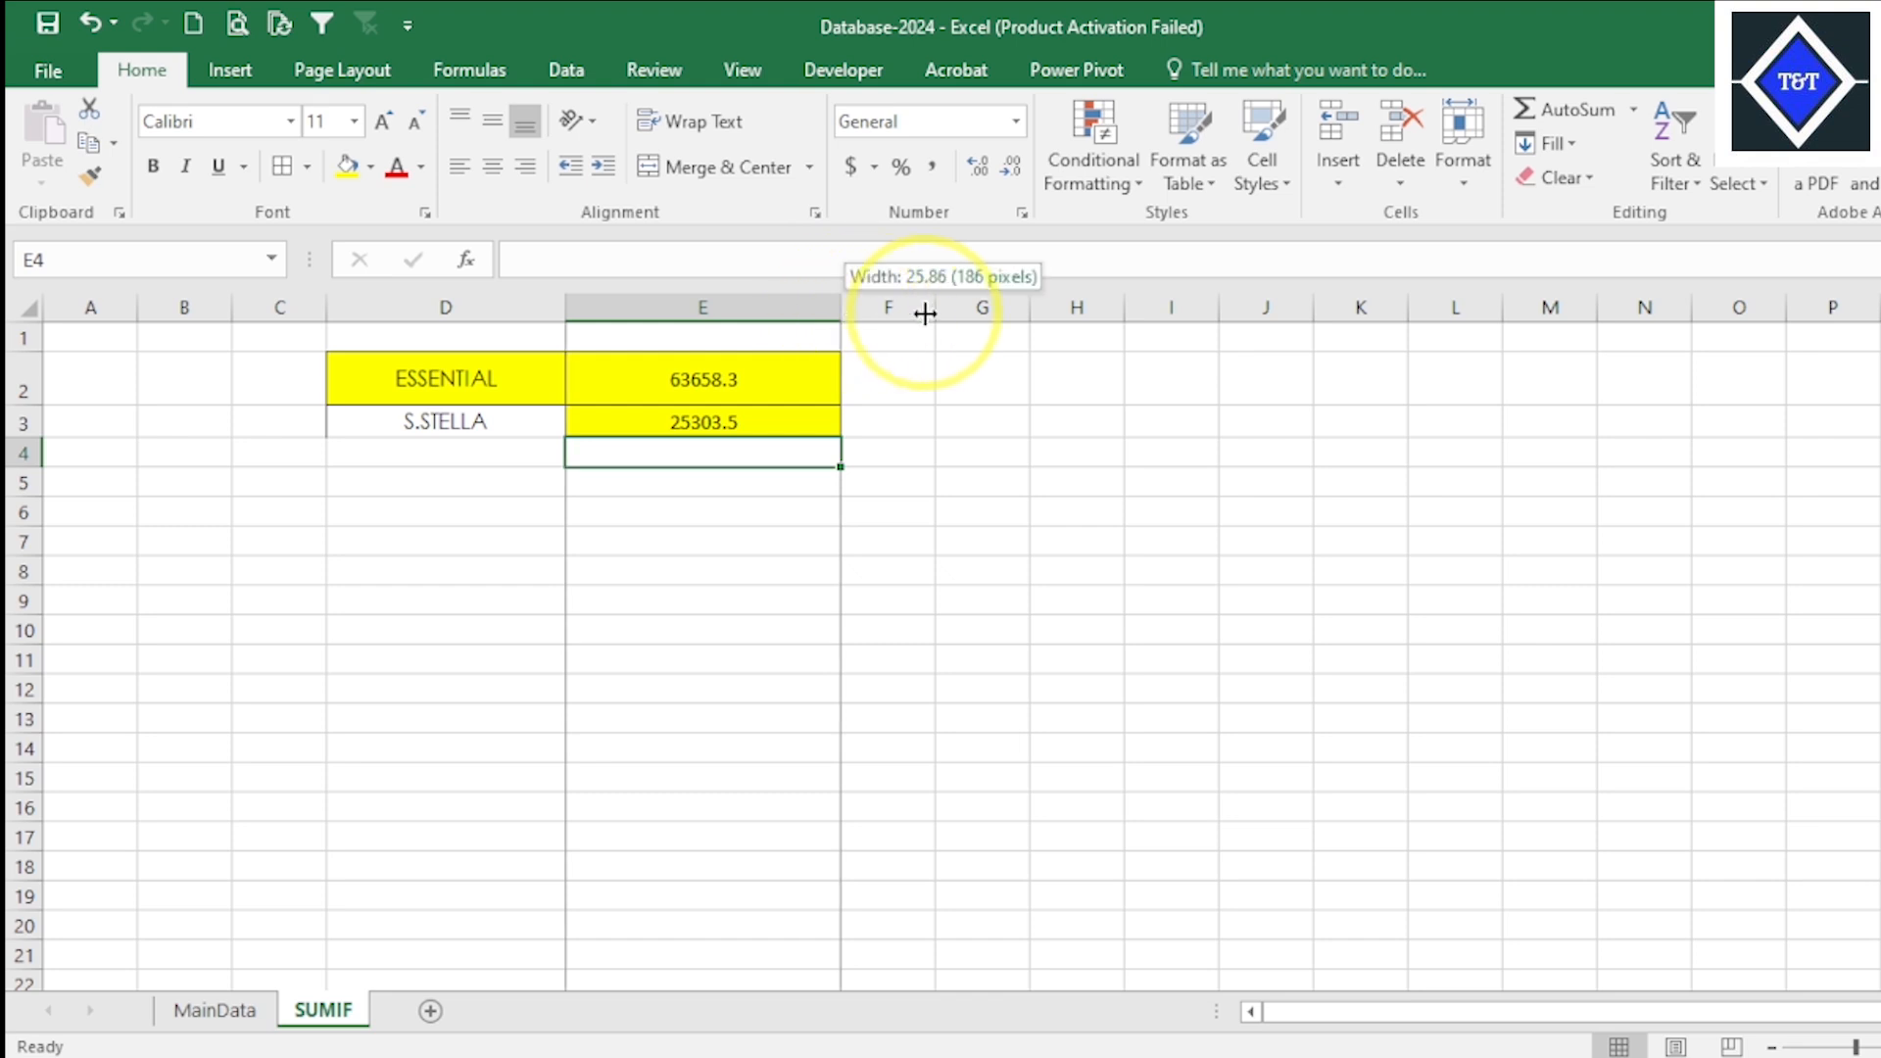
left_click_drag(520, 382, 630, 420)
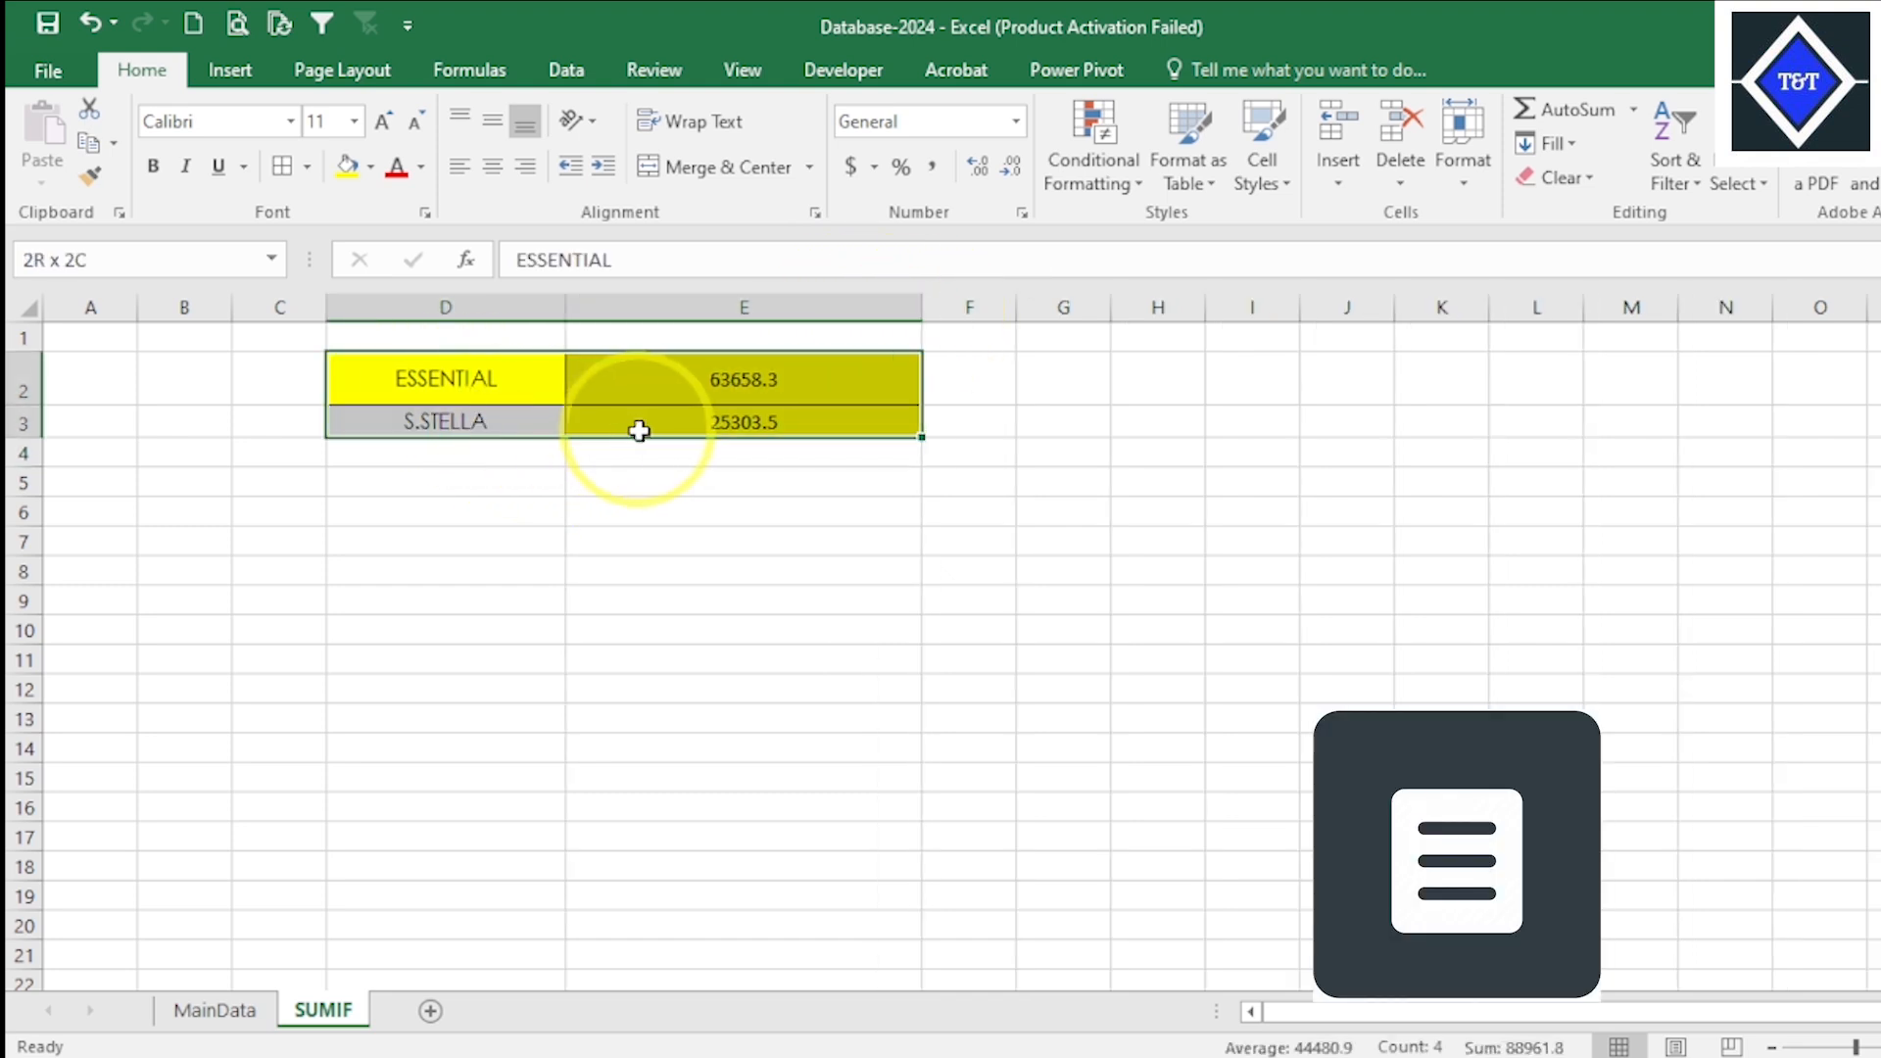
left_click(496, 175)
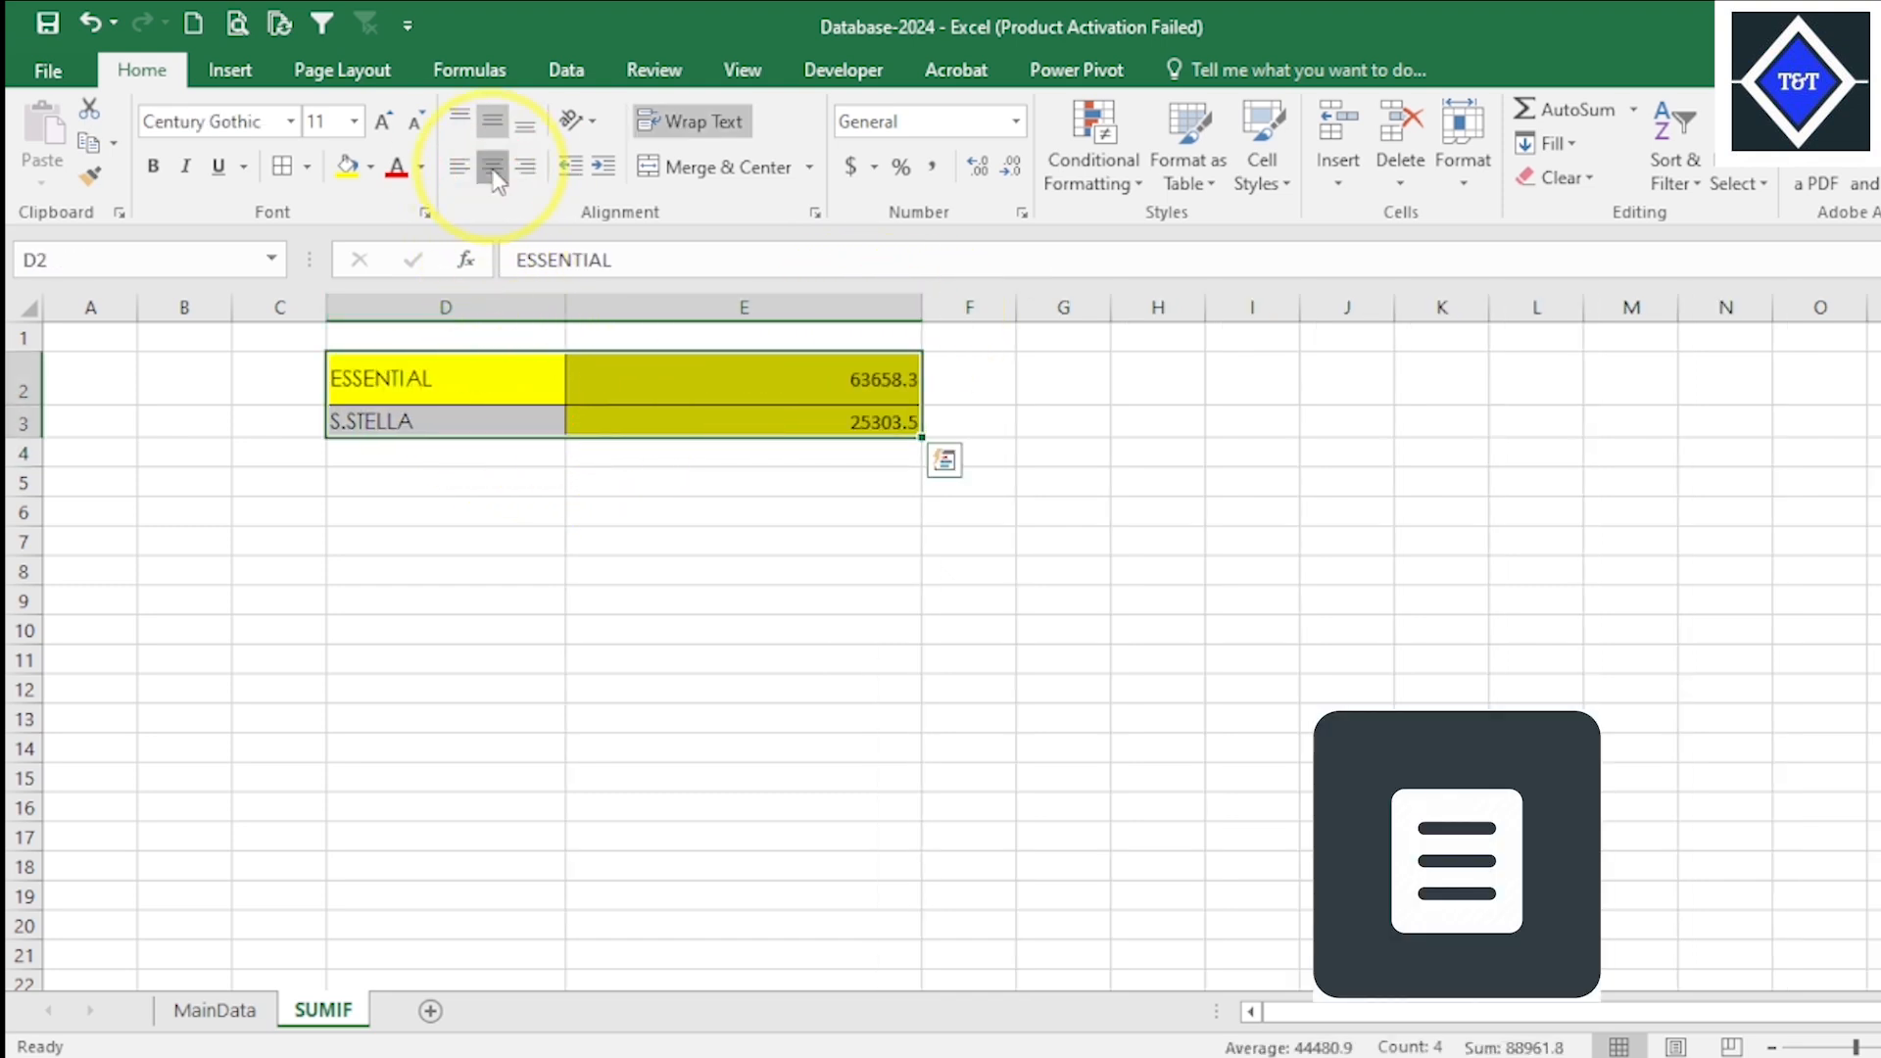
left_click(496, 174)
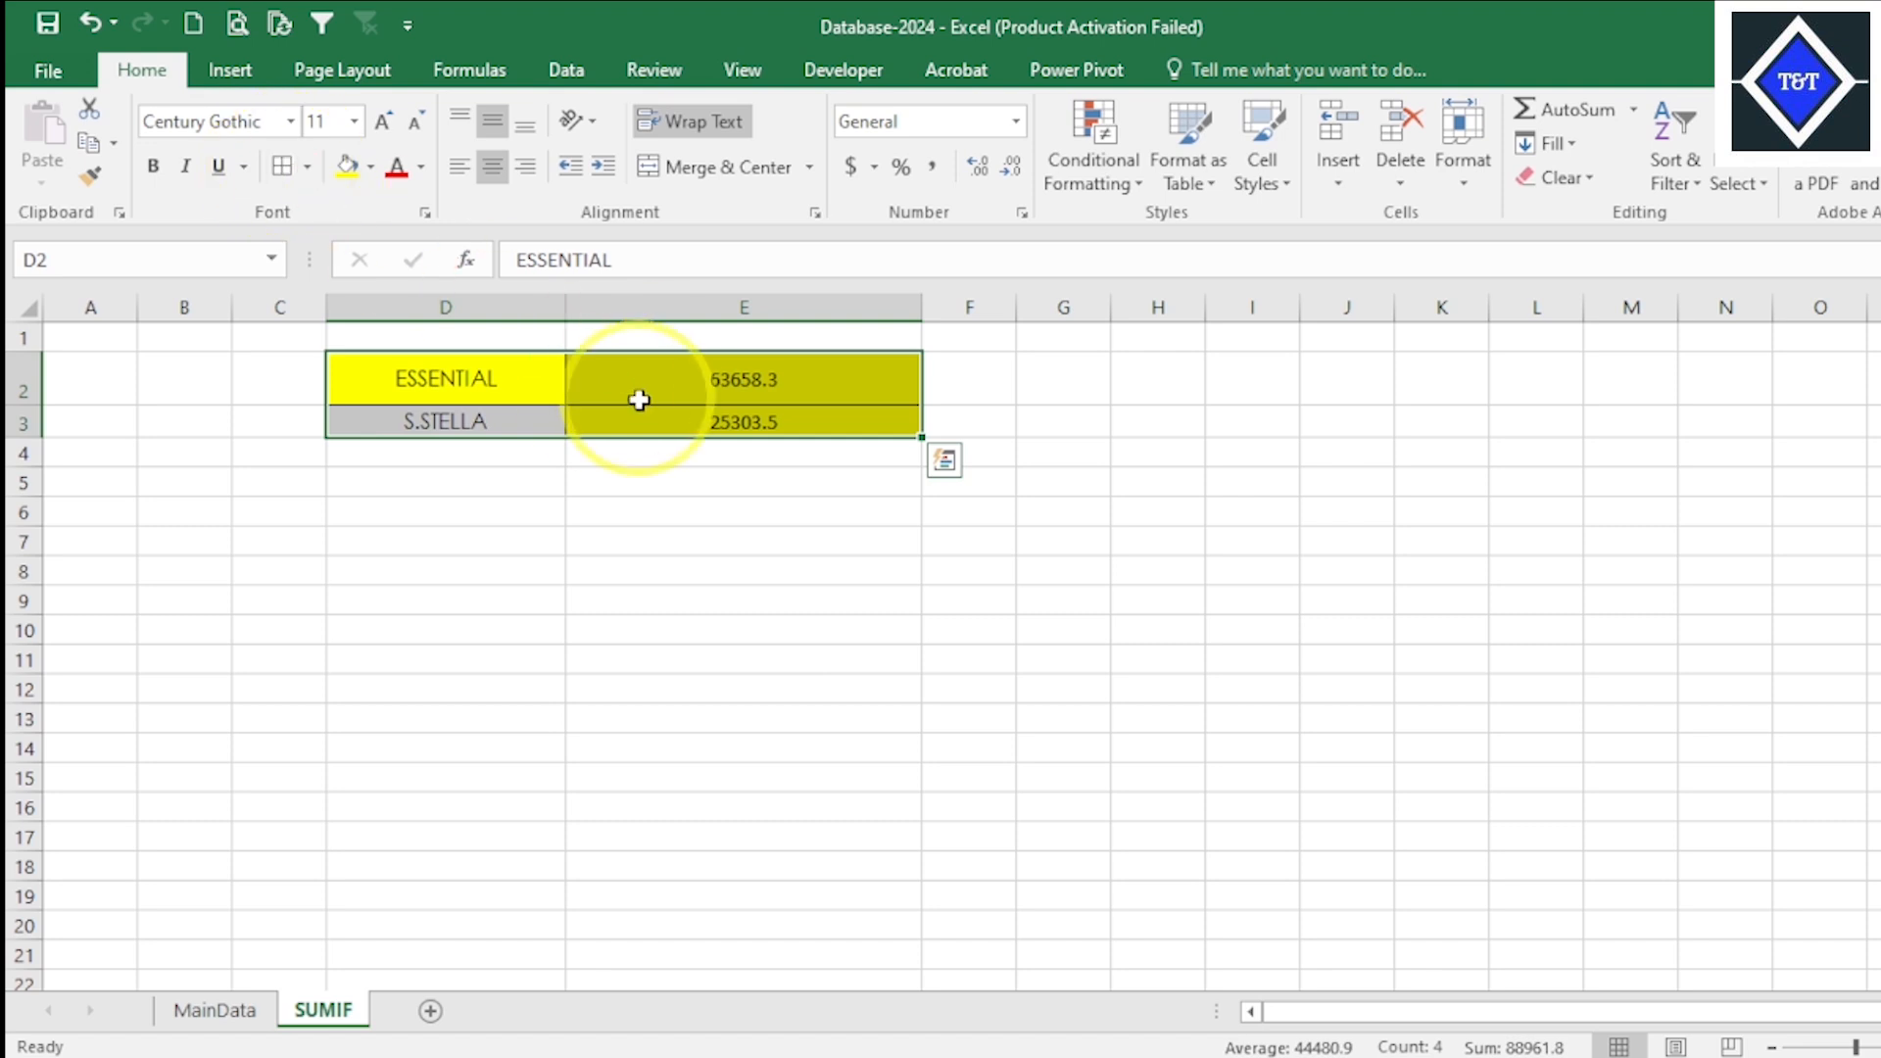
- Widen column E further so the whole SUMIF formula fits when opened in cell E3
left_click(810, 423)
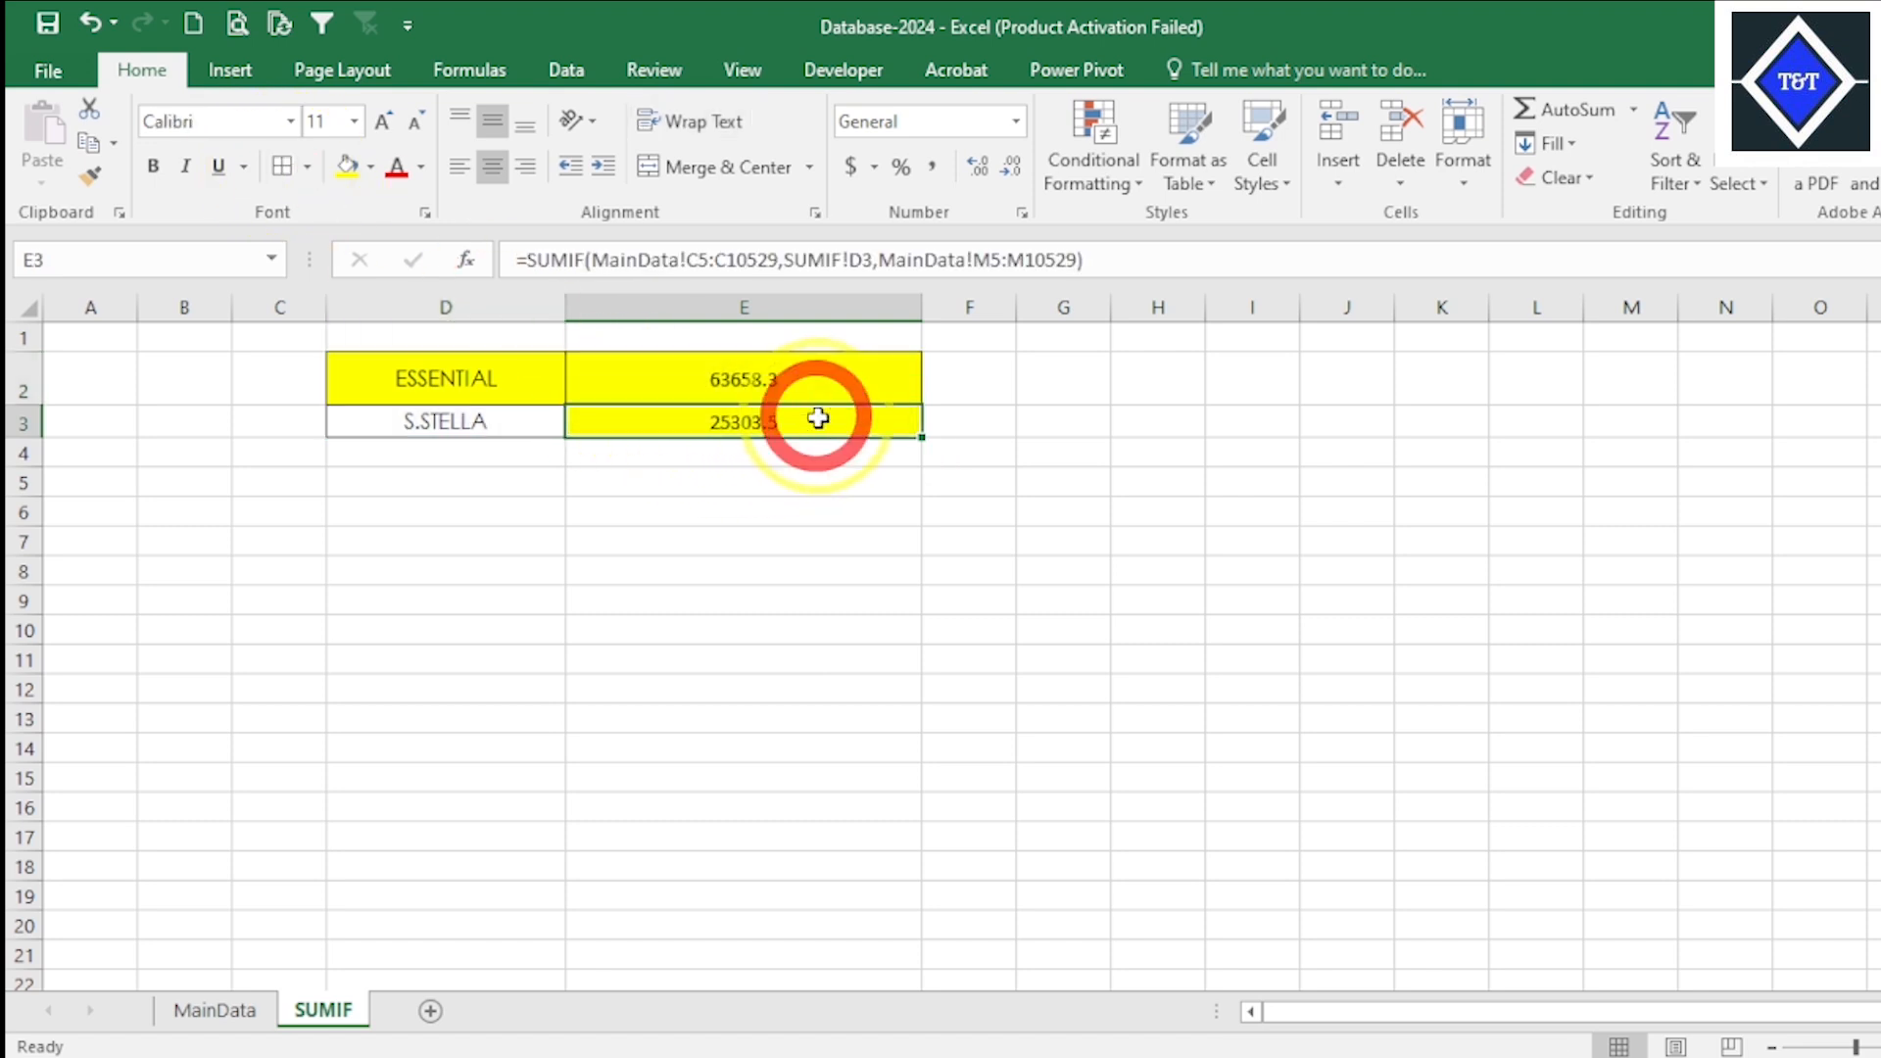
double_click(768, 424)
key("Return")
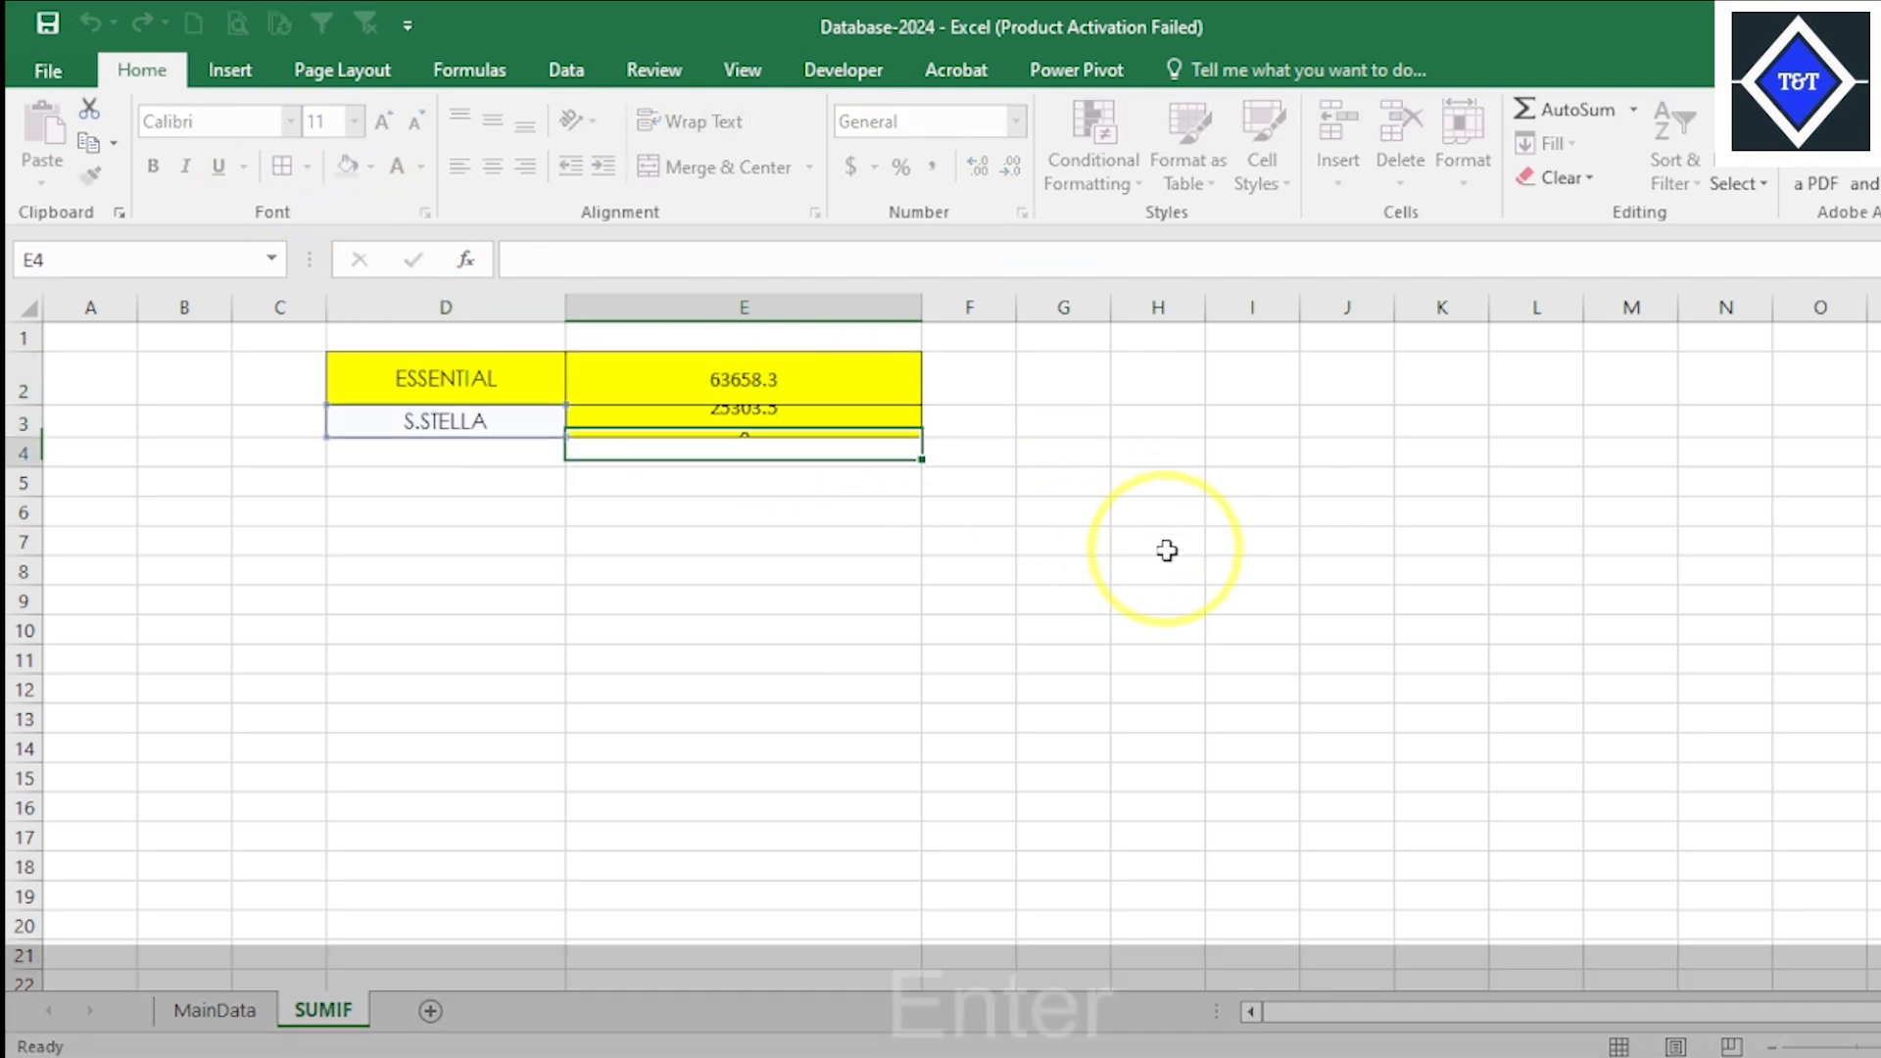
left_click_drag(922, 307, 1242, 310)
left_click(1024, 397)
left_click(1031, 421)
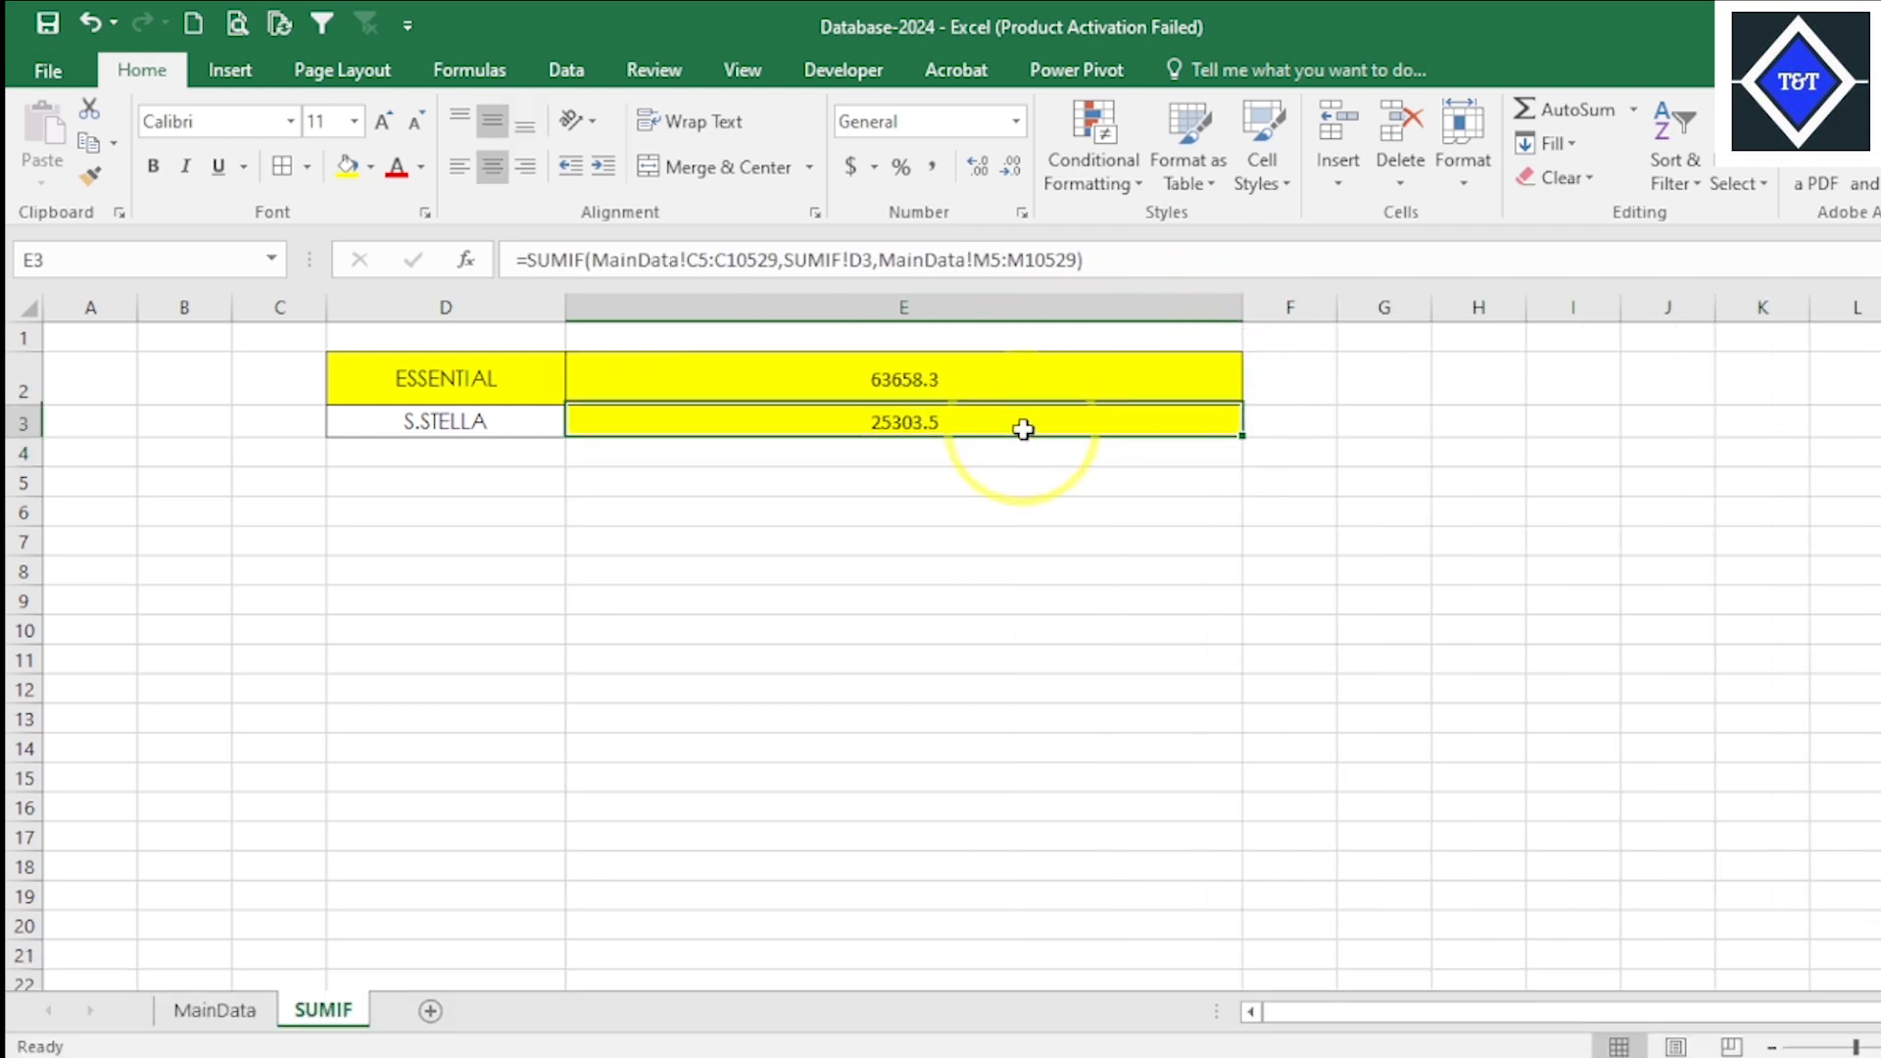
double_click(1019, 426)
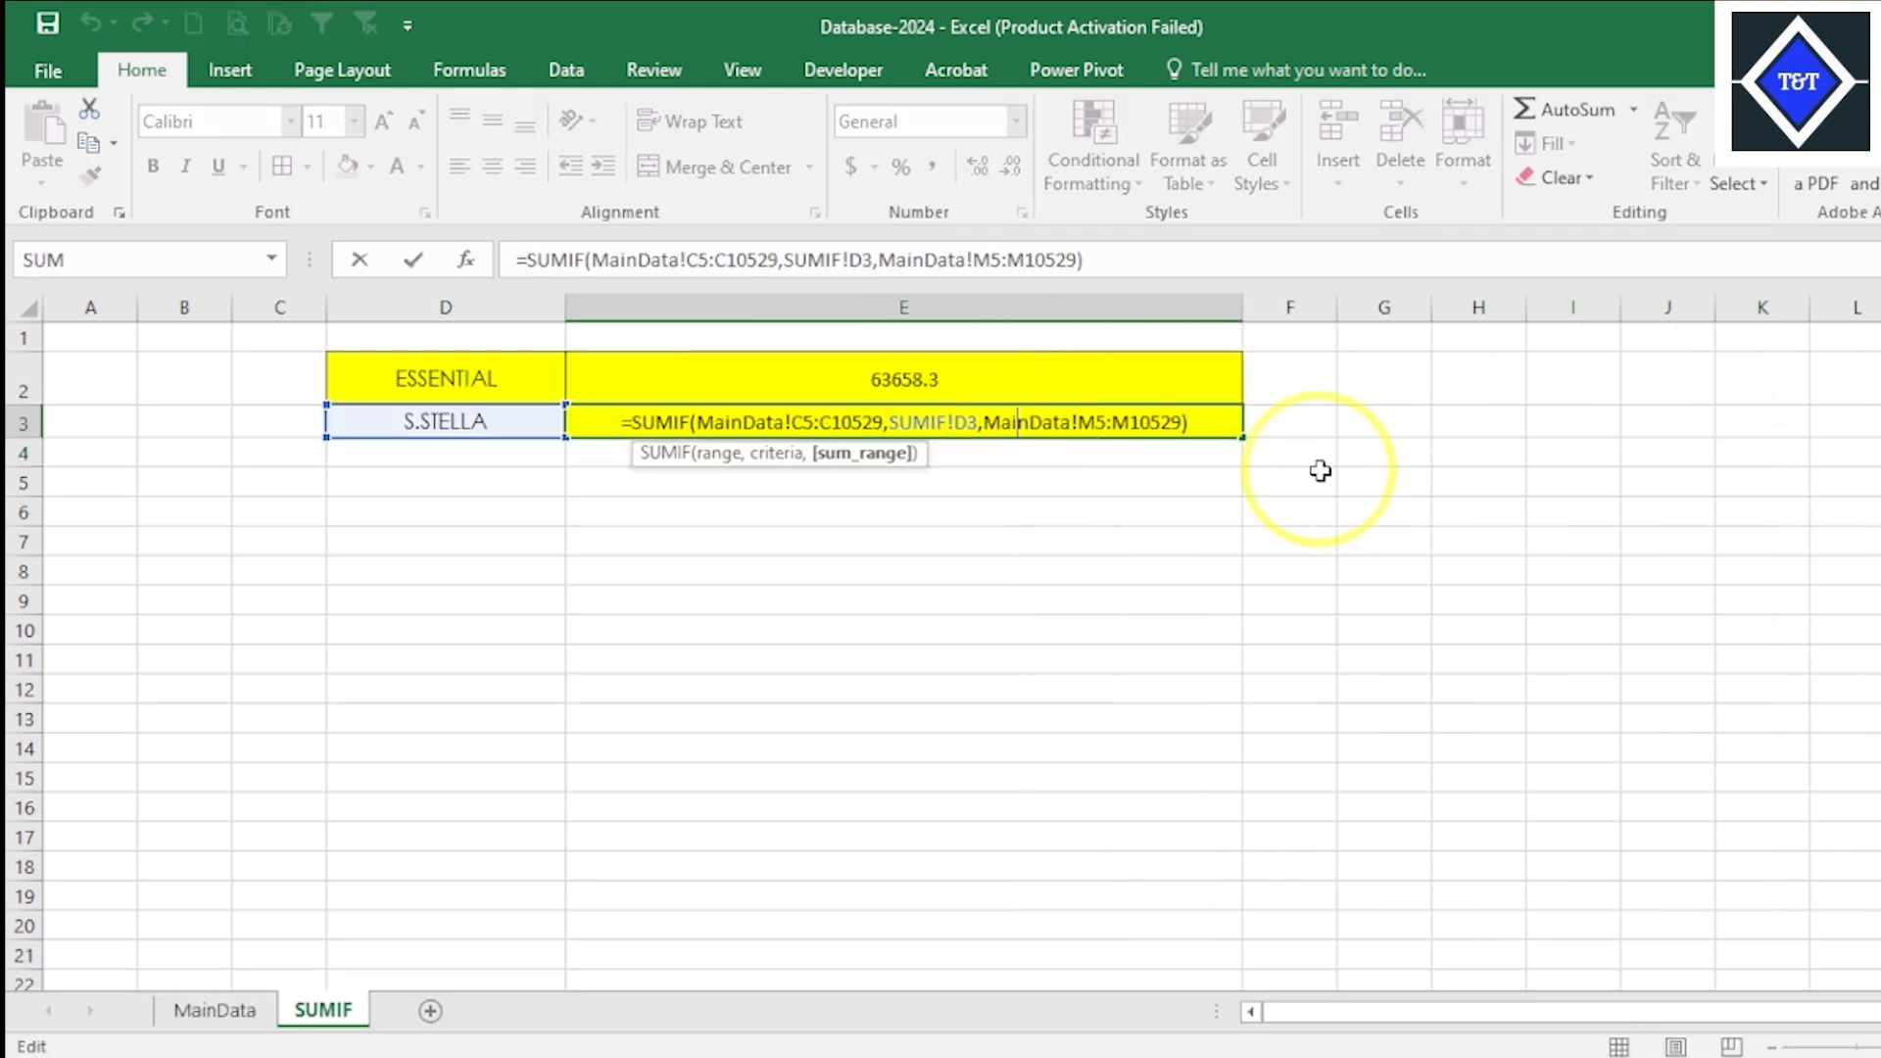
key("Return")
- Compare the SUMIF formulas in E2 and E3 with the buyer name in D3
left_click(946, 384)
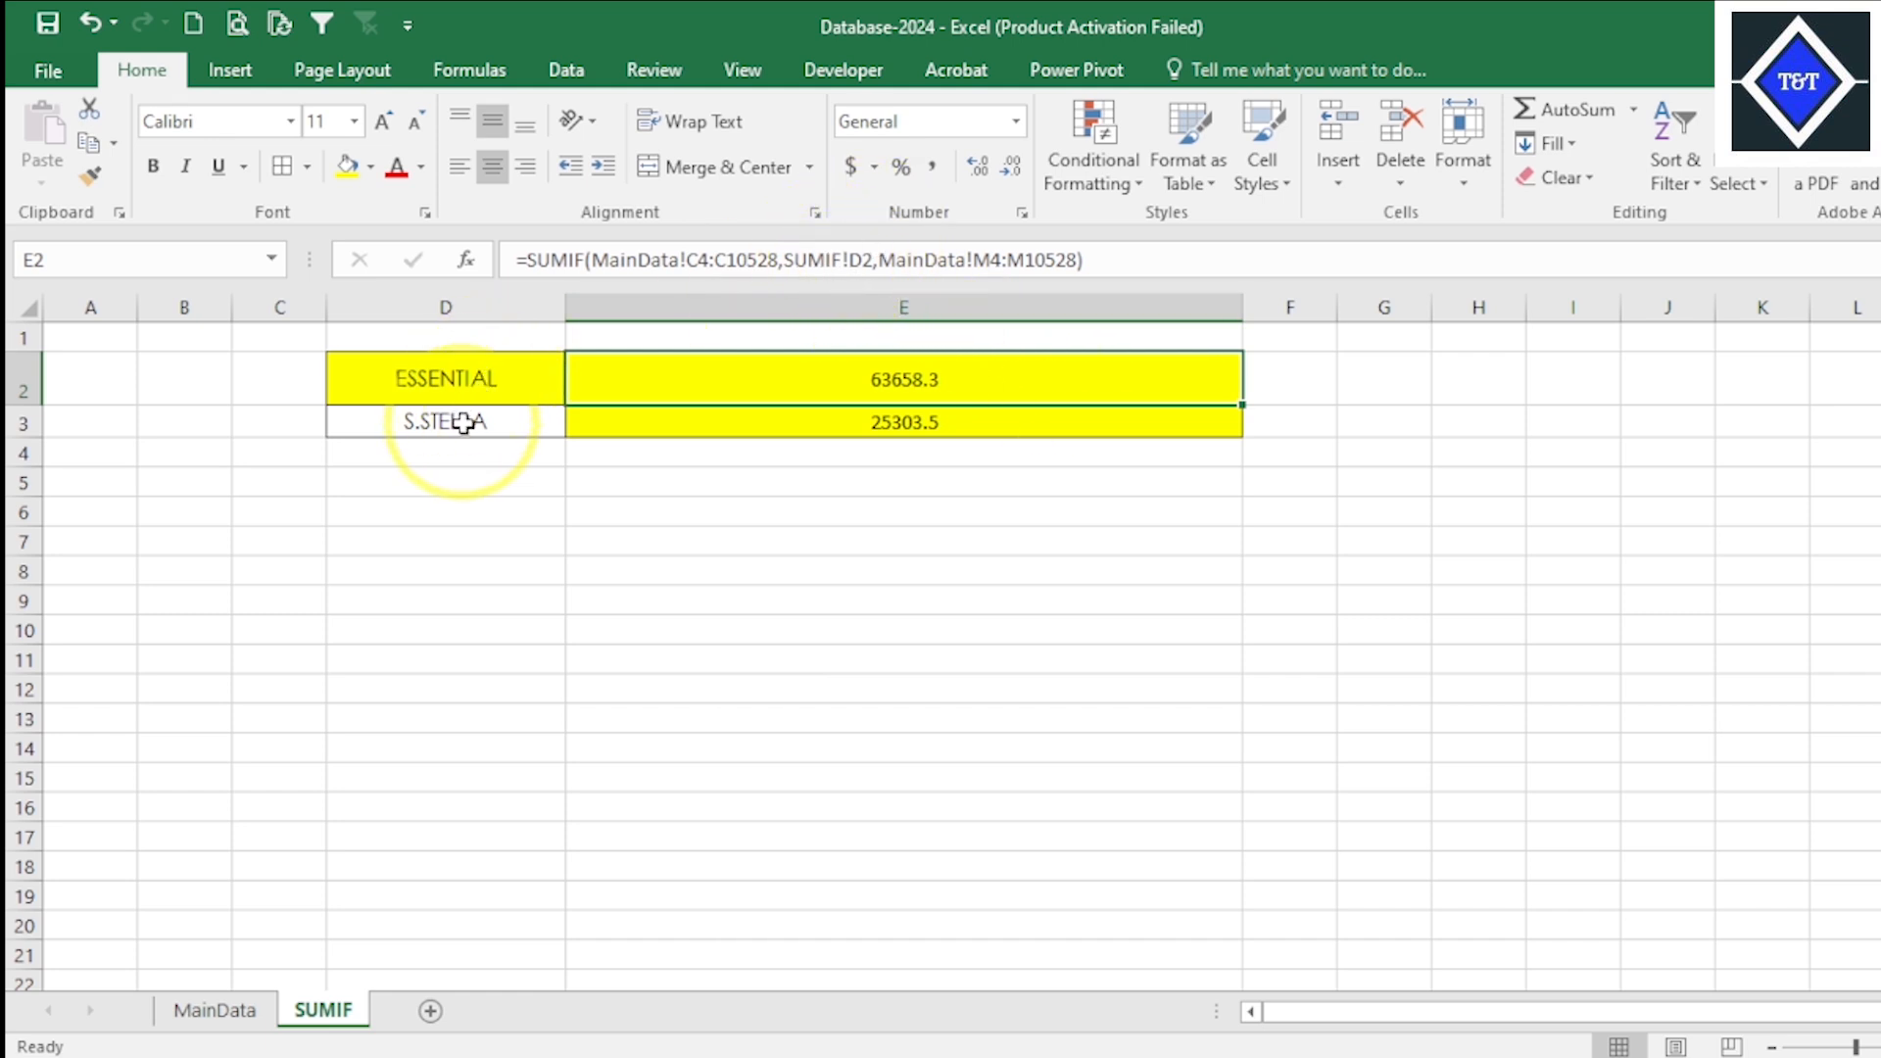
left_click(937, 426)
left_click(508, 419)
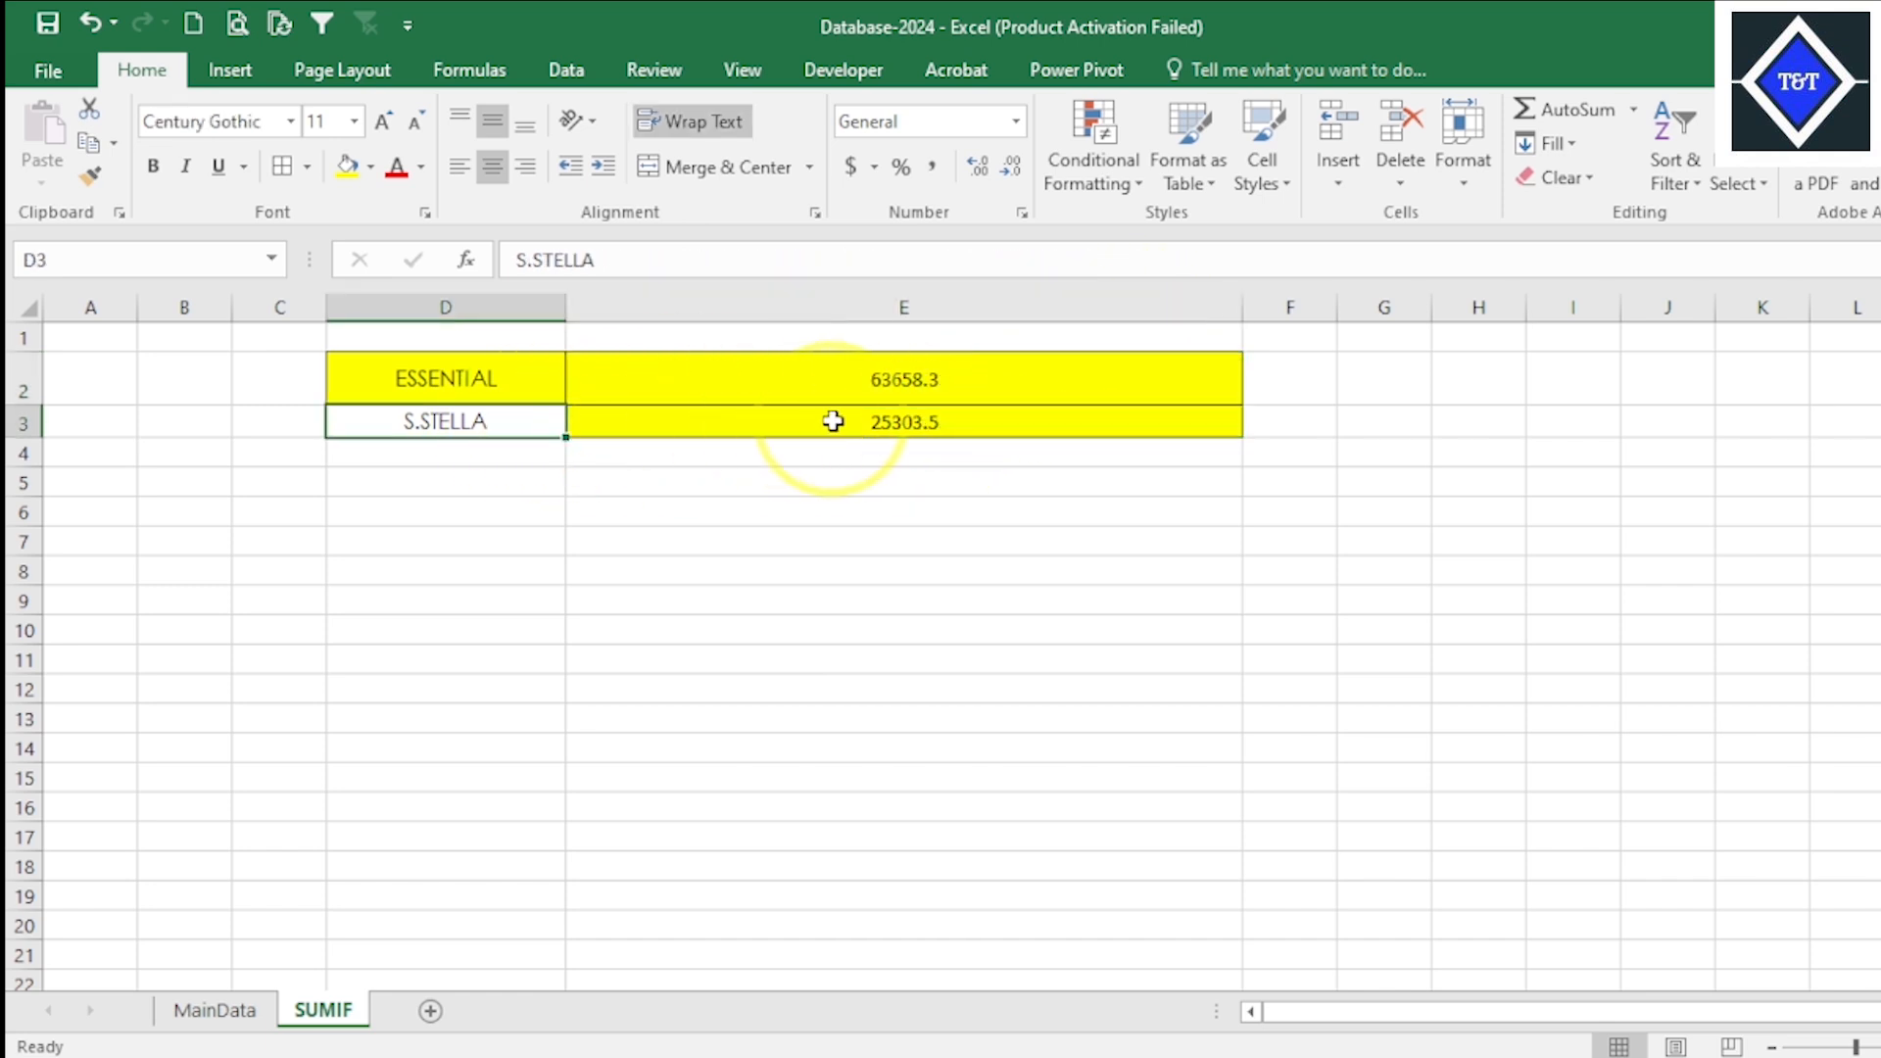
left_click(832, 433)
left_click(495, 422)
left_click(823, 391)
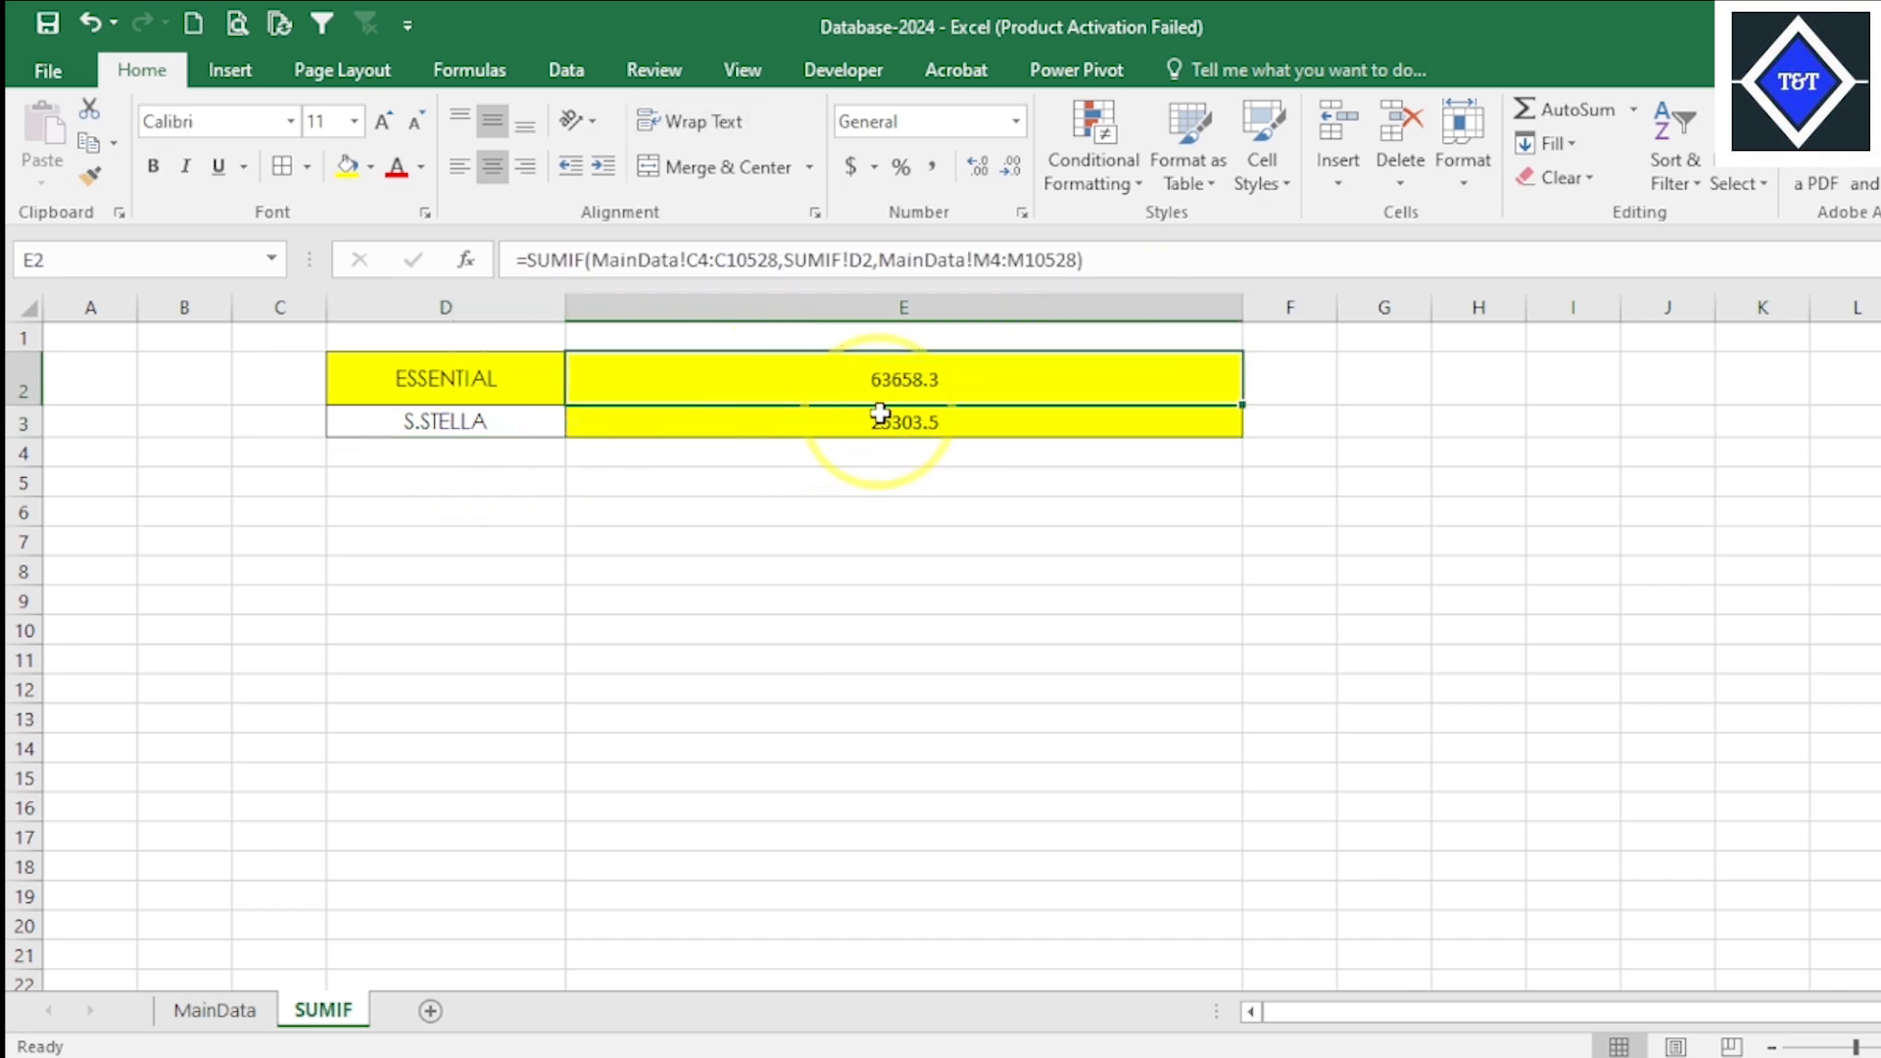
left_click(883, 415)
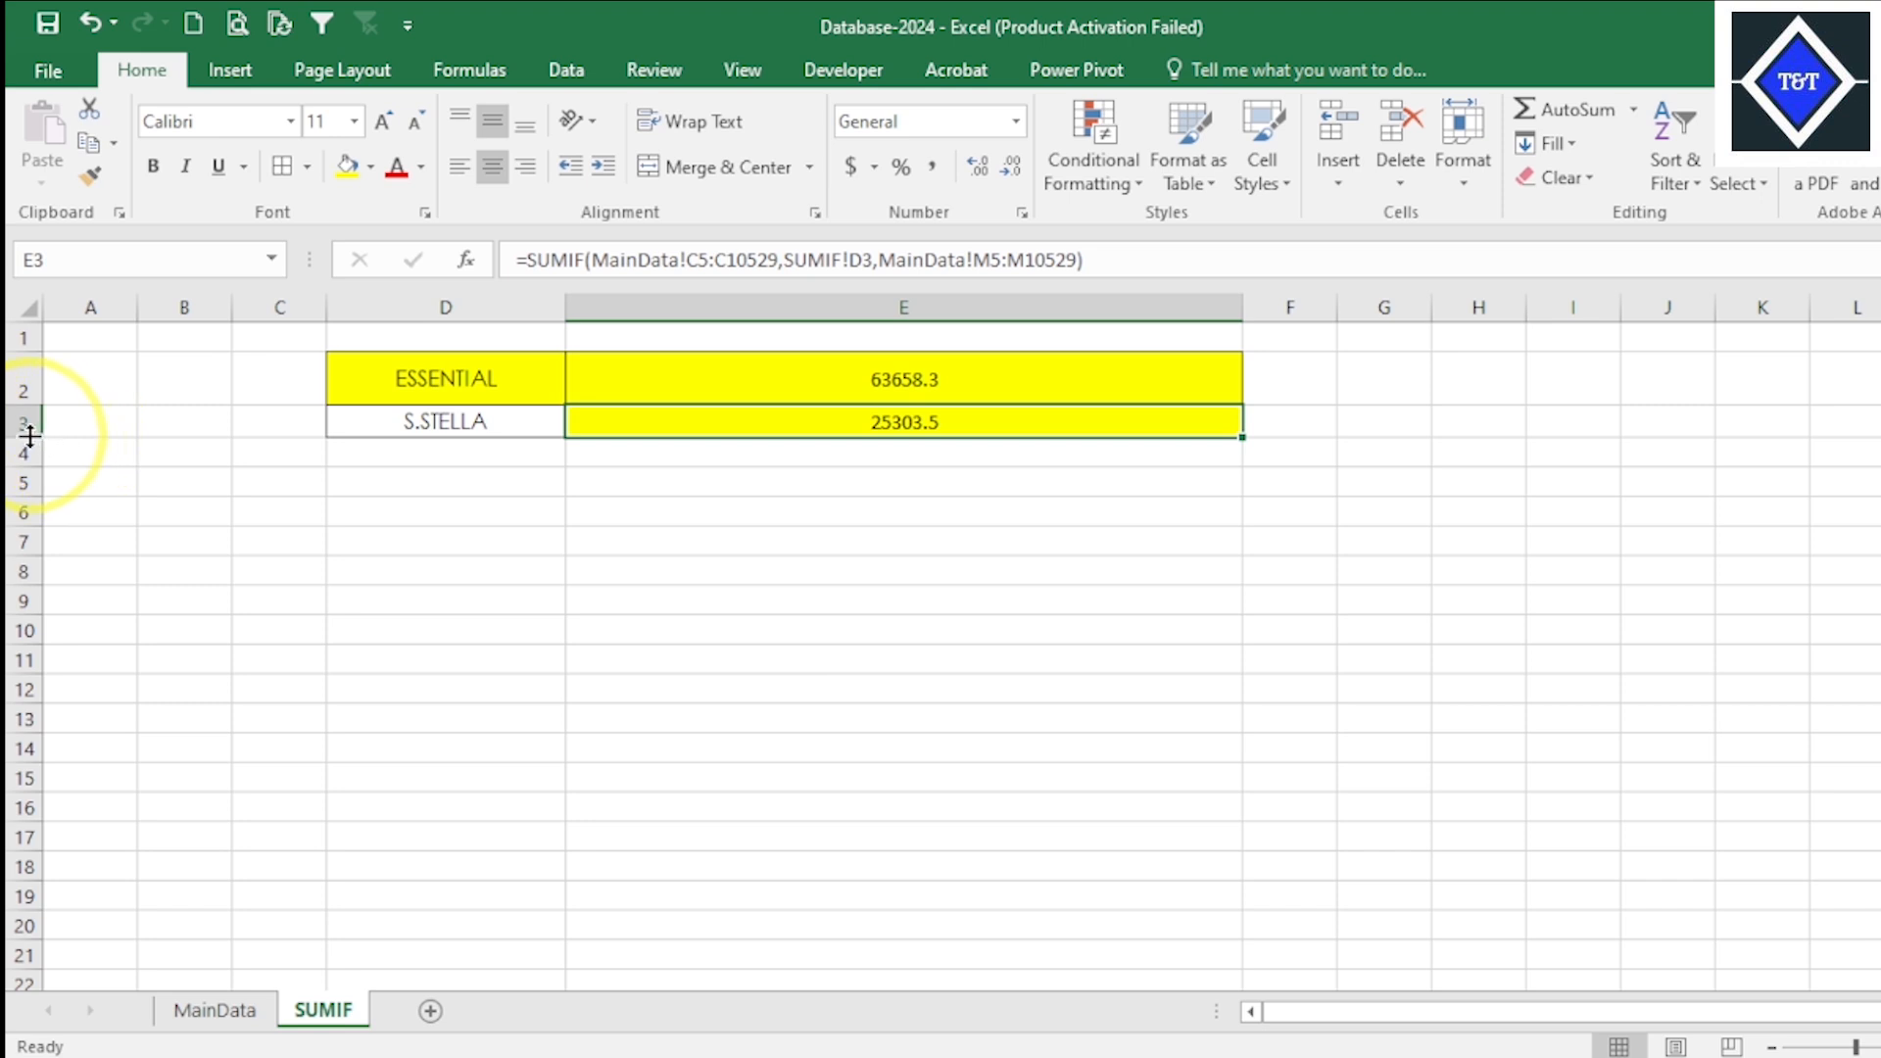
- Increase the height of row 3 and apply borders to the table D2:E3
left_click_drag(29, 436, 30, 454)
left_click_drag(526, 366, 781, 424)
left_click(283, 166)
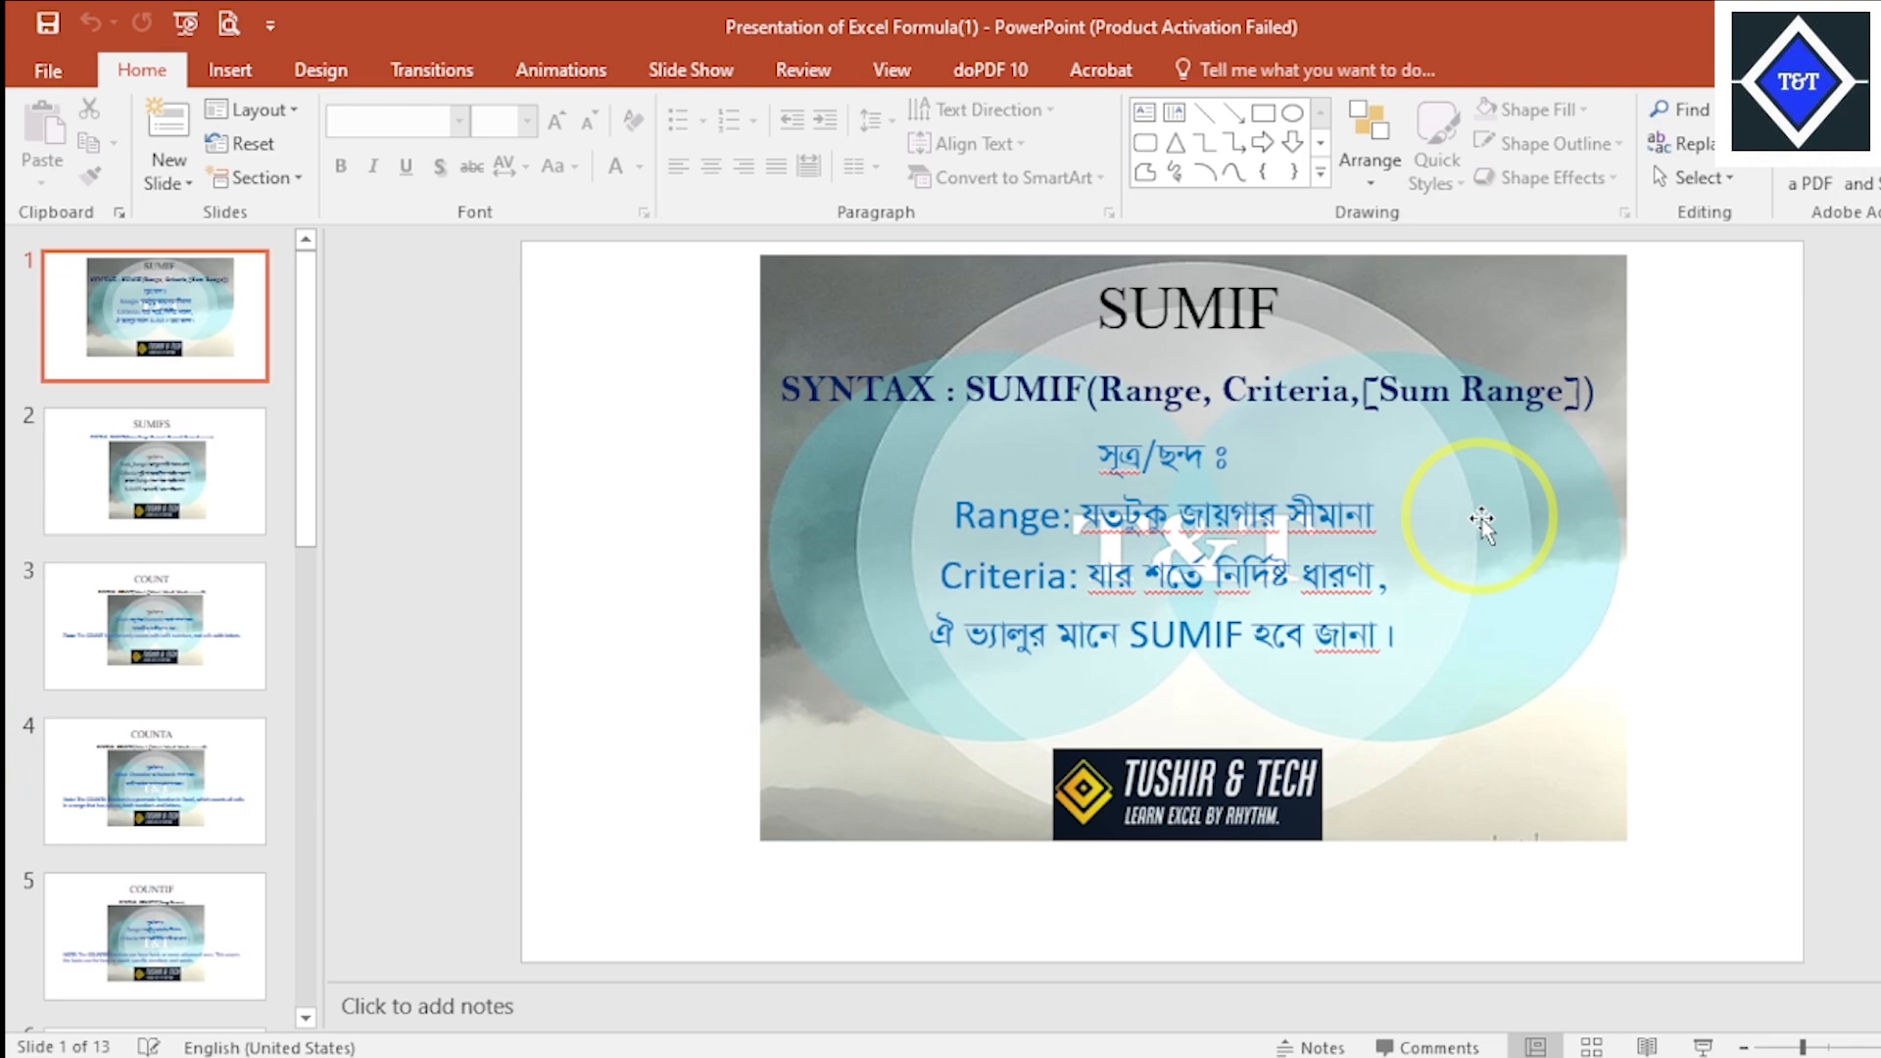
- Switch from the PowerPoint syntax slide back to Excel and review the buyer names and SUMIF results in D2:E3
left_click(1391, 1057)
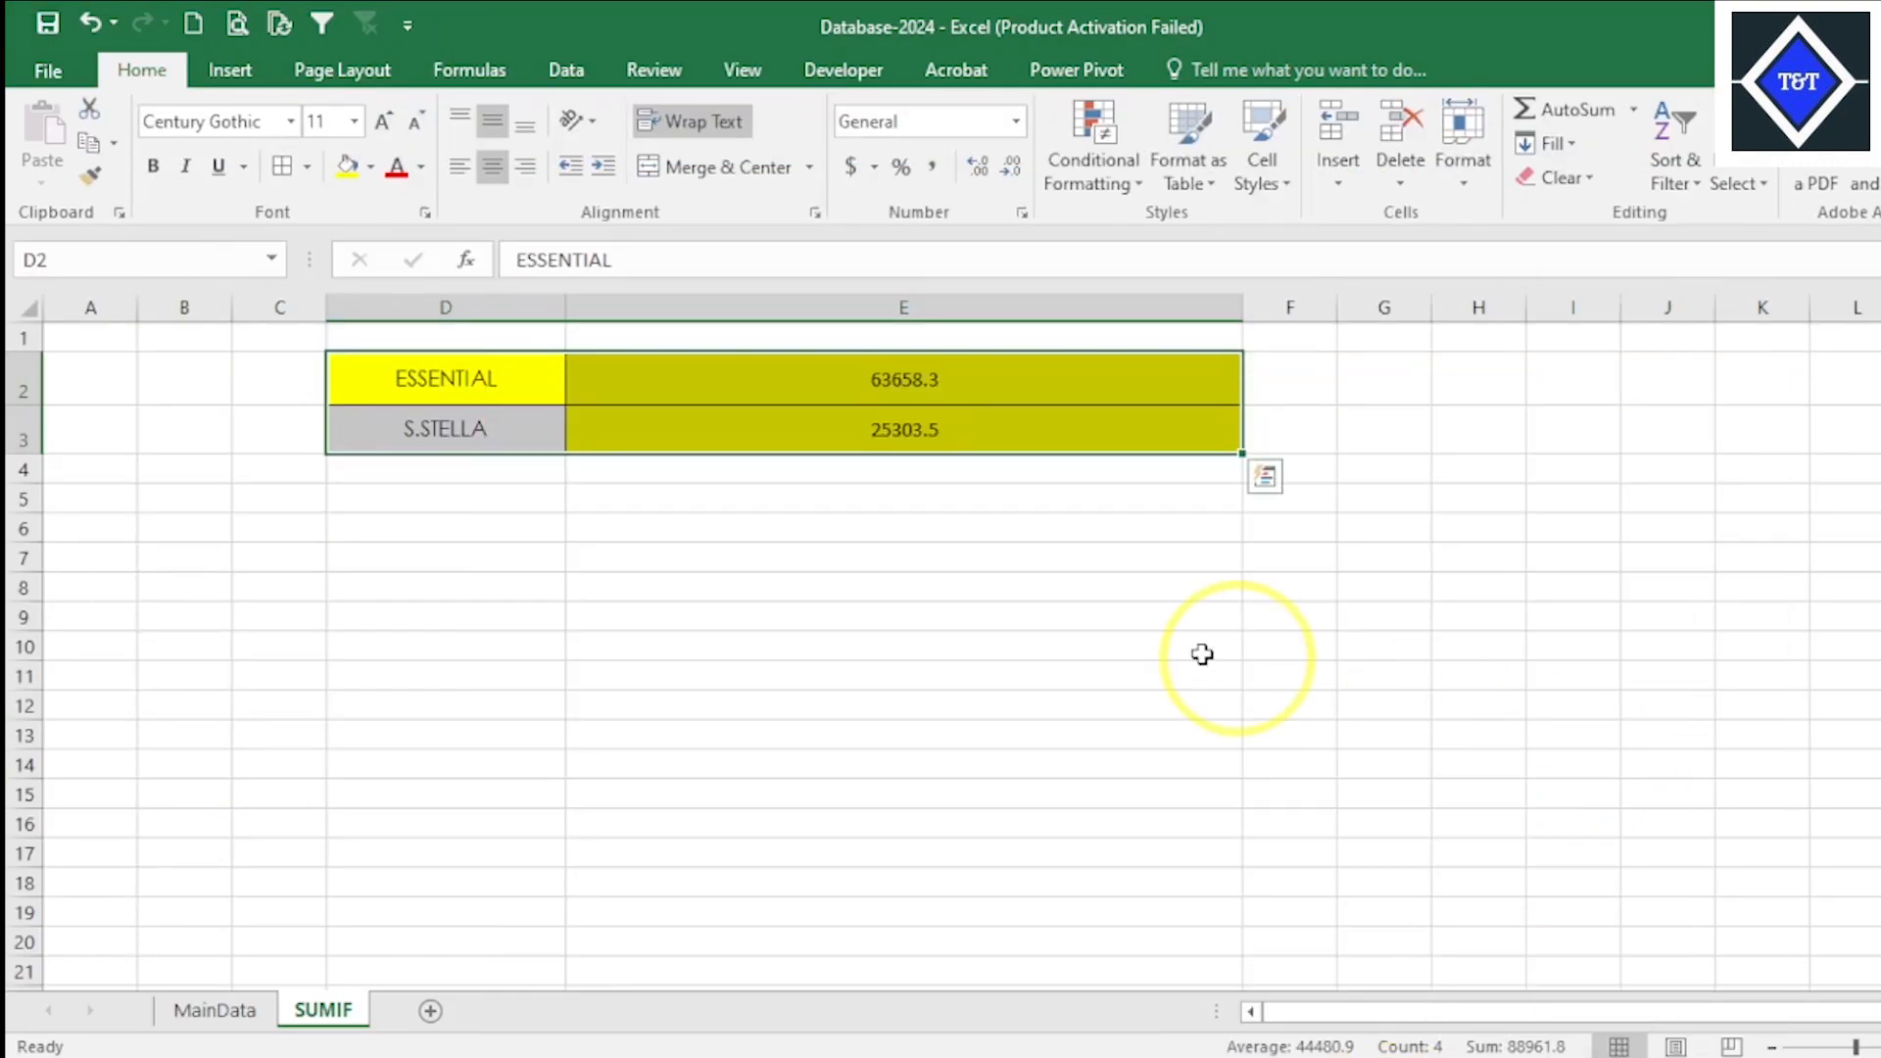
left_click_drag(940, 392, 957, 423)
left_click_drag(529, 375, 685, 424)
left_click(802, 429)
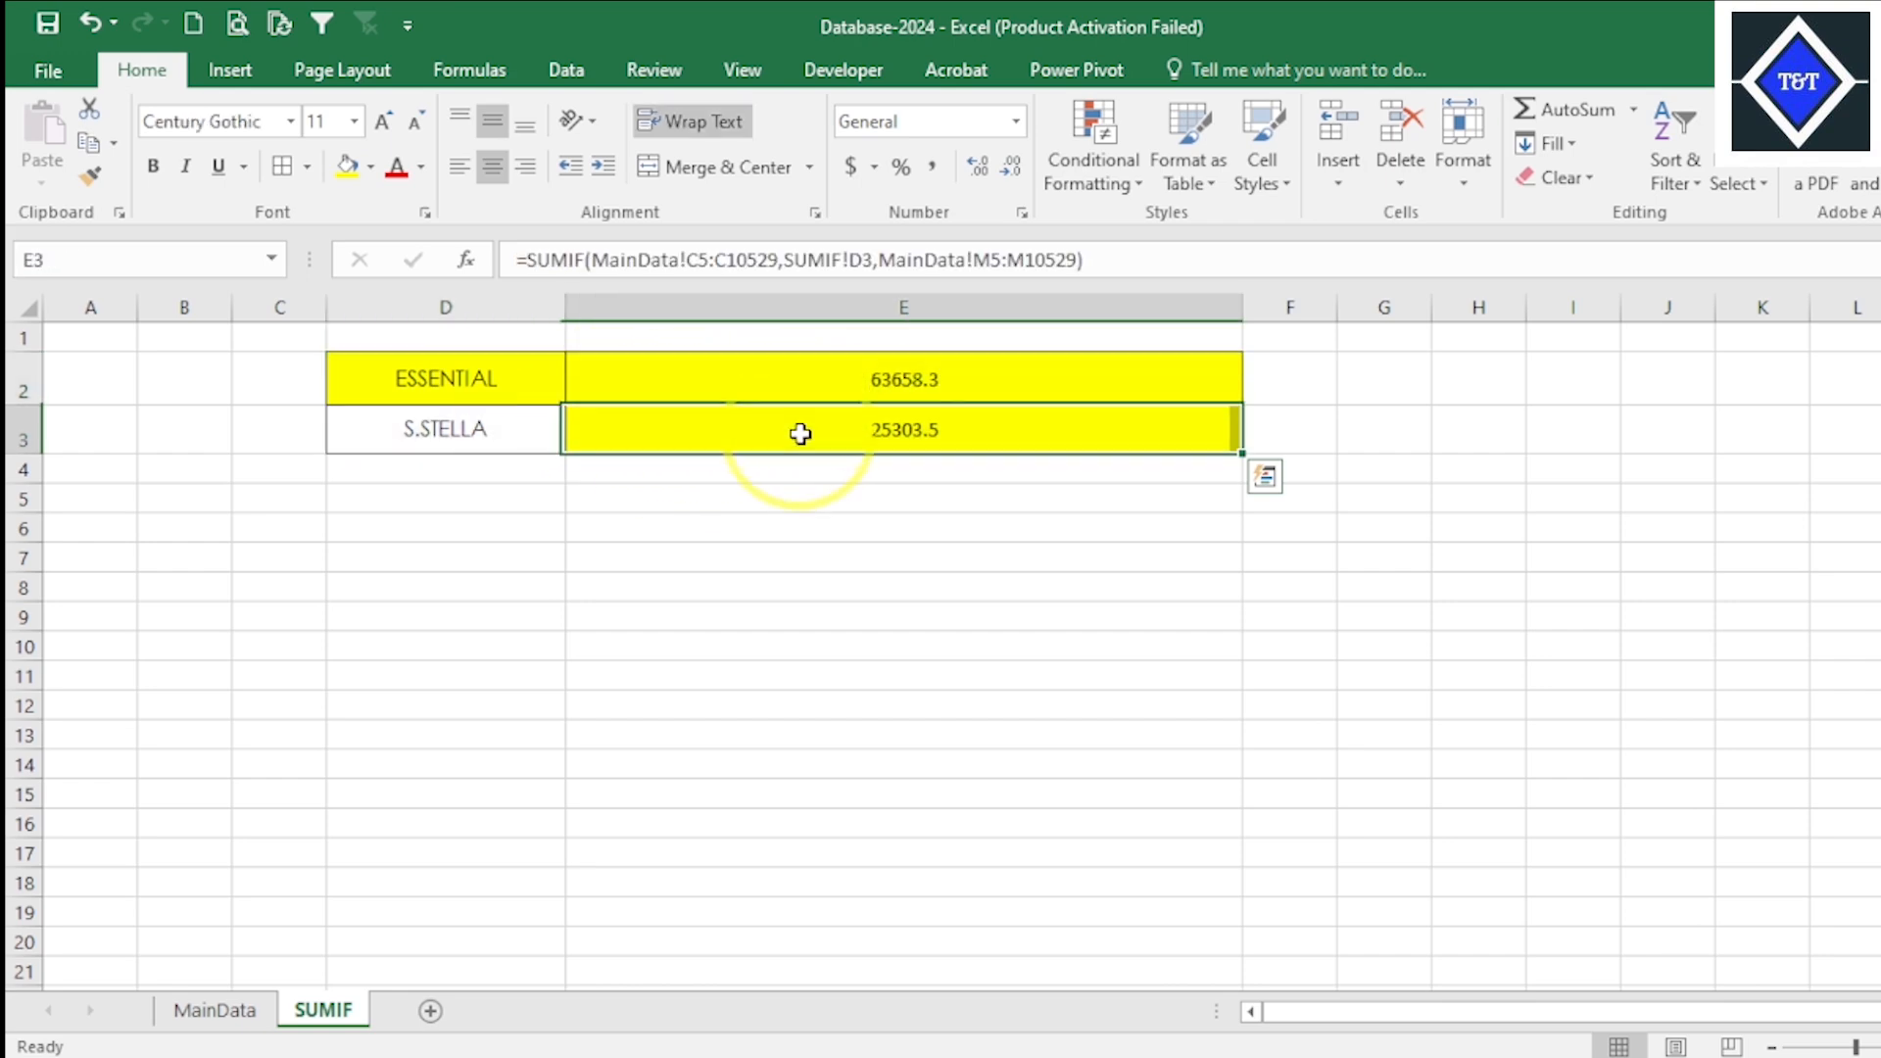
left_click(932, 379)
left_click(495, 426)
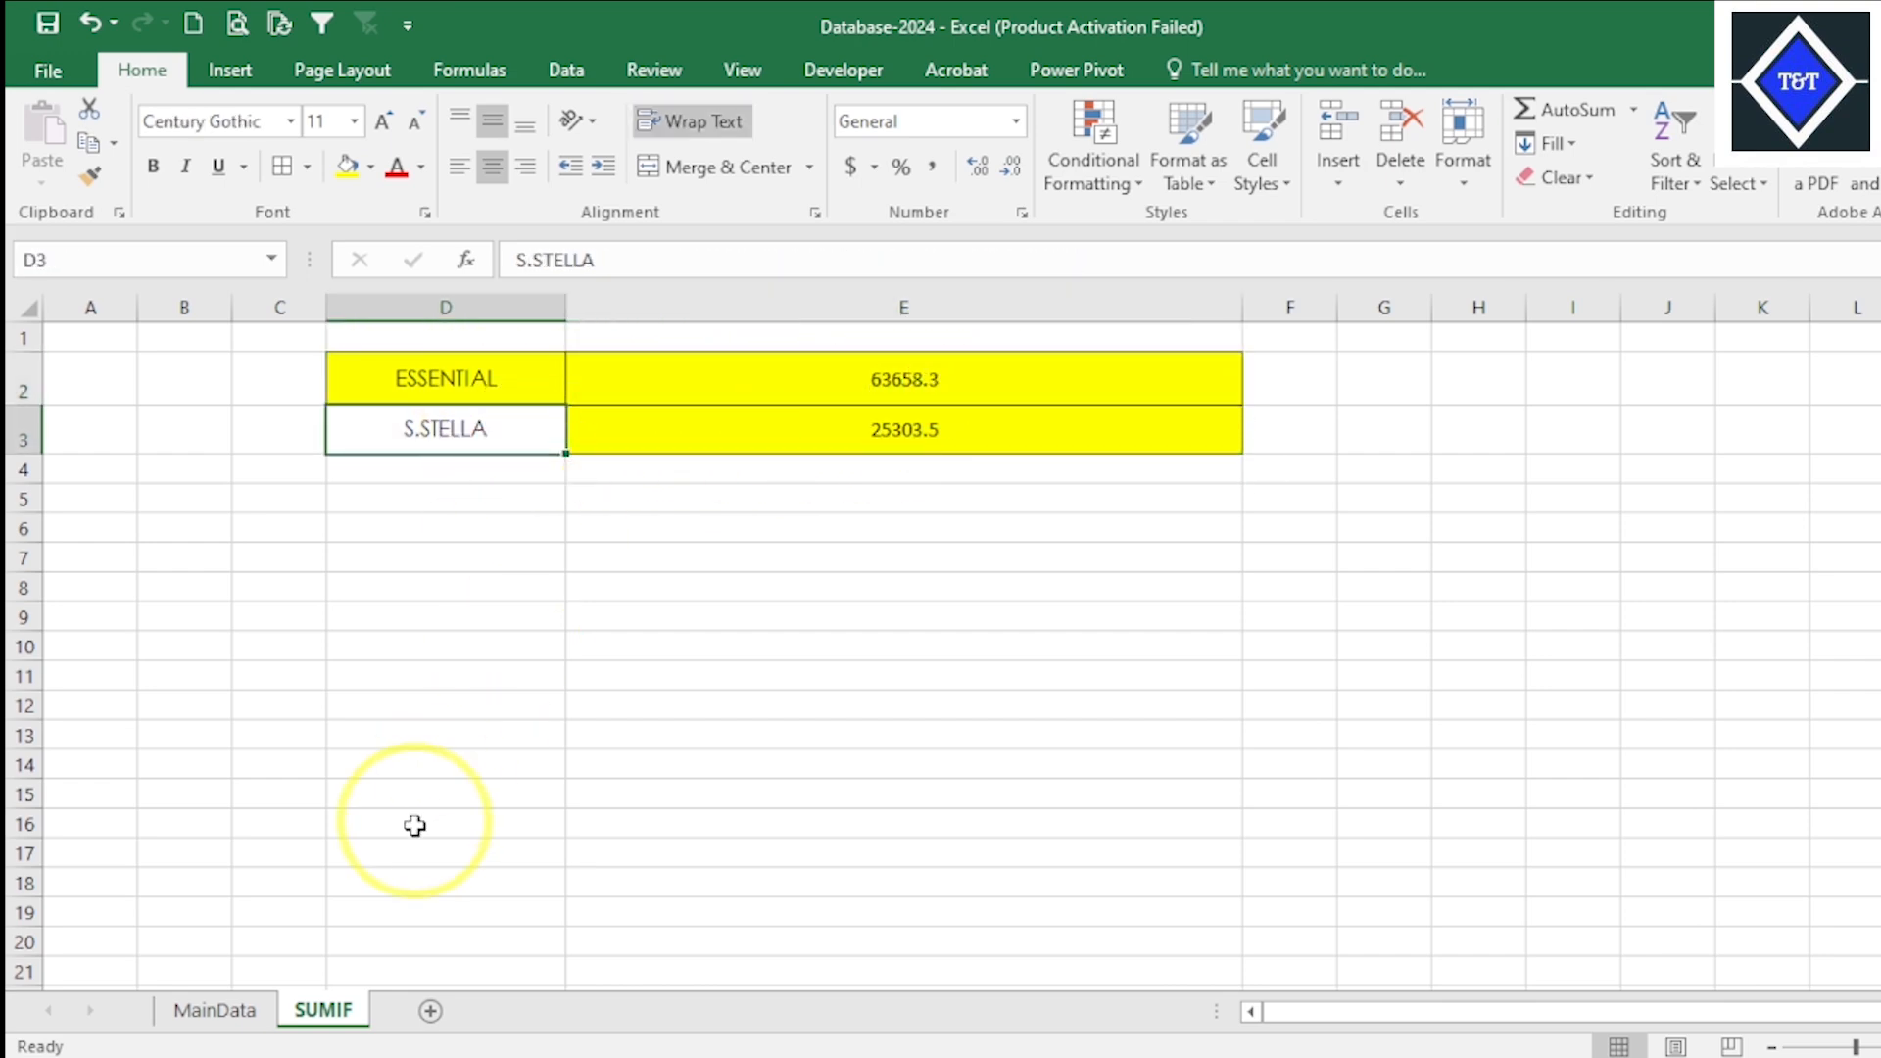
- Copy the buyer name COCOMO from cell C12 of the MainData sheet into cell D4 of the SUMIF sheet
left_click(214, 1010)
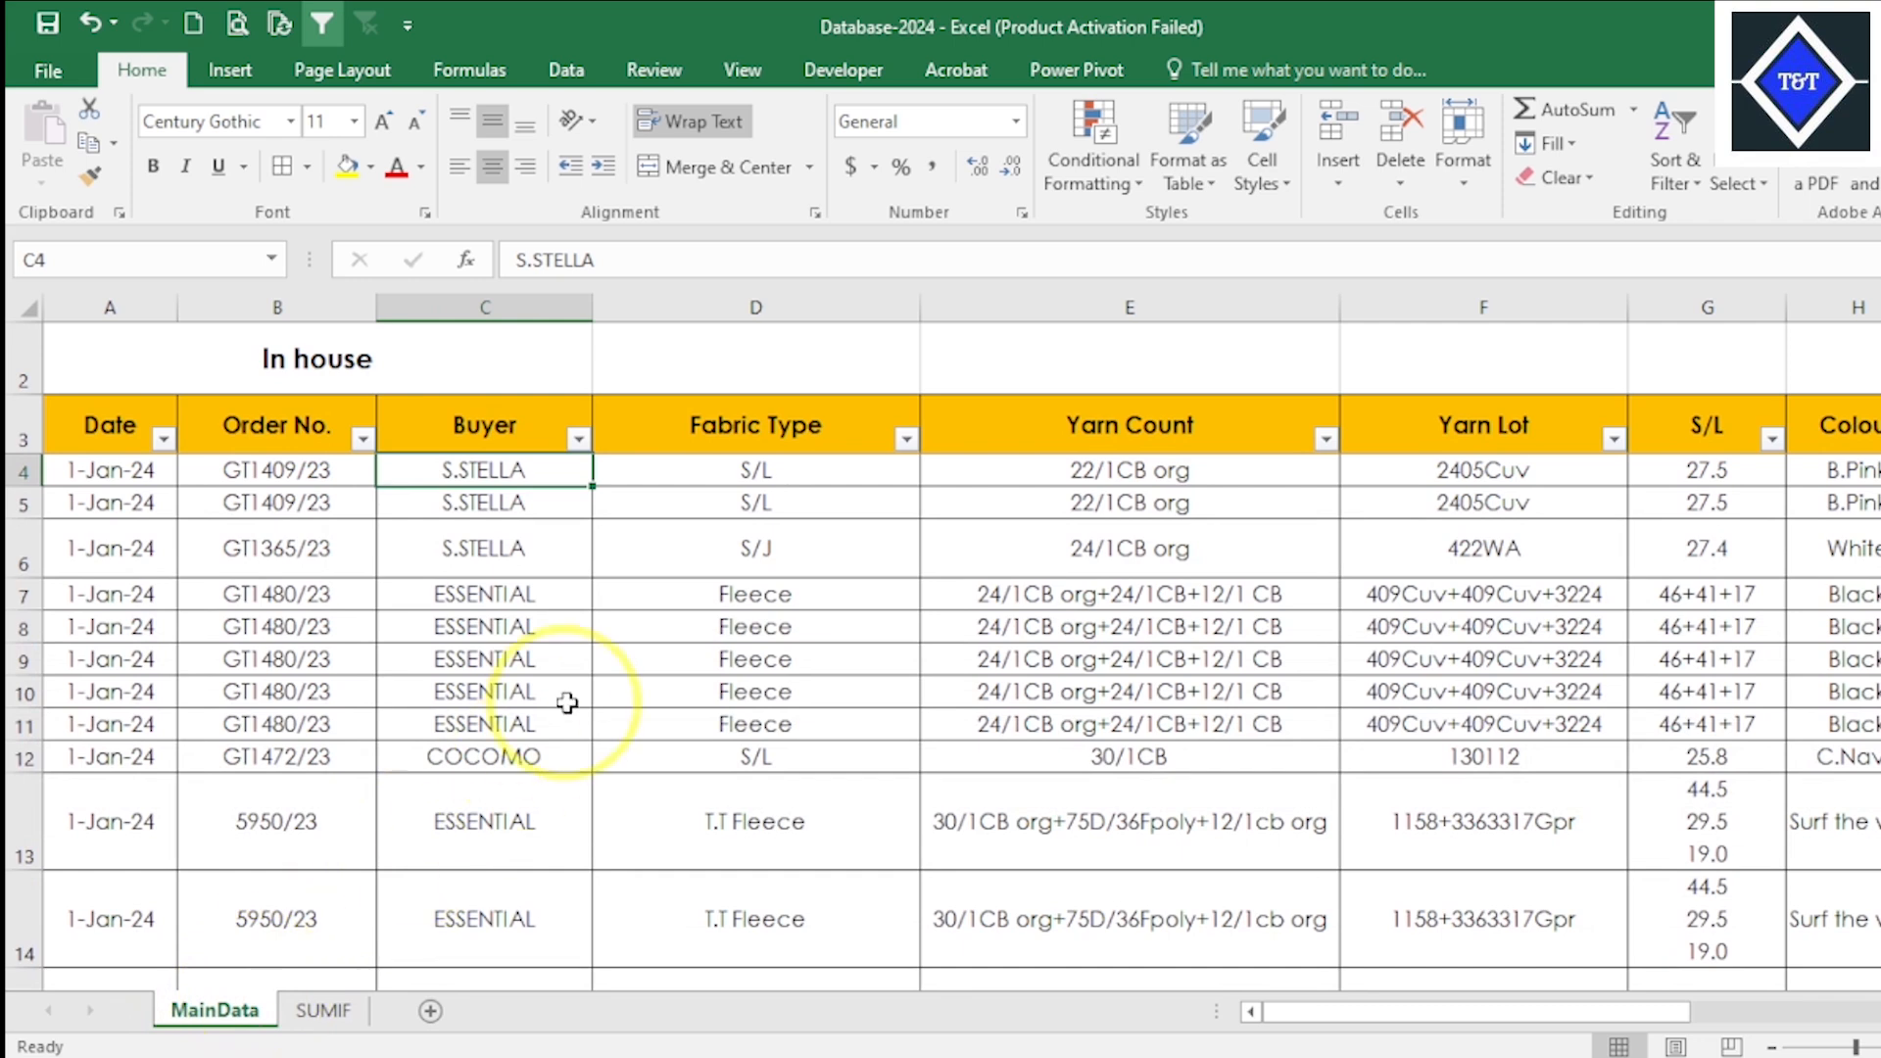
scroll(560, 720, "down", 1)
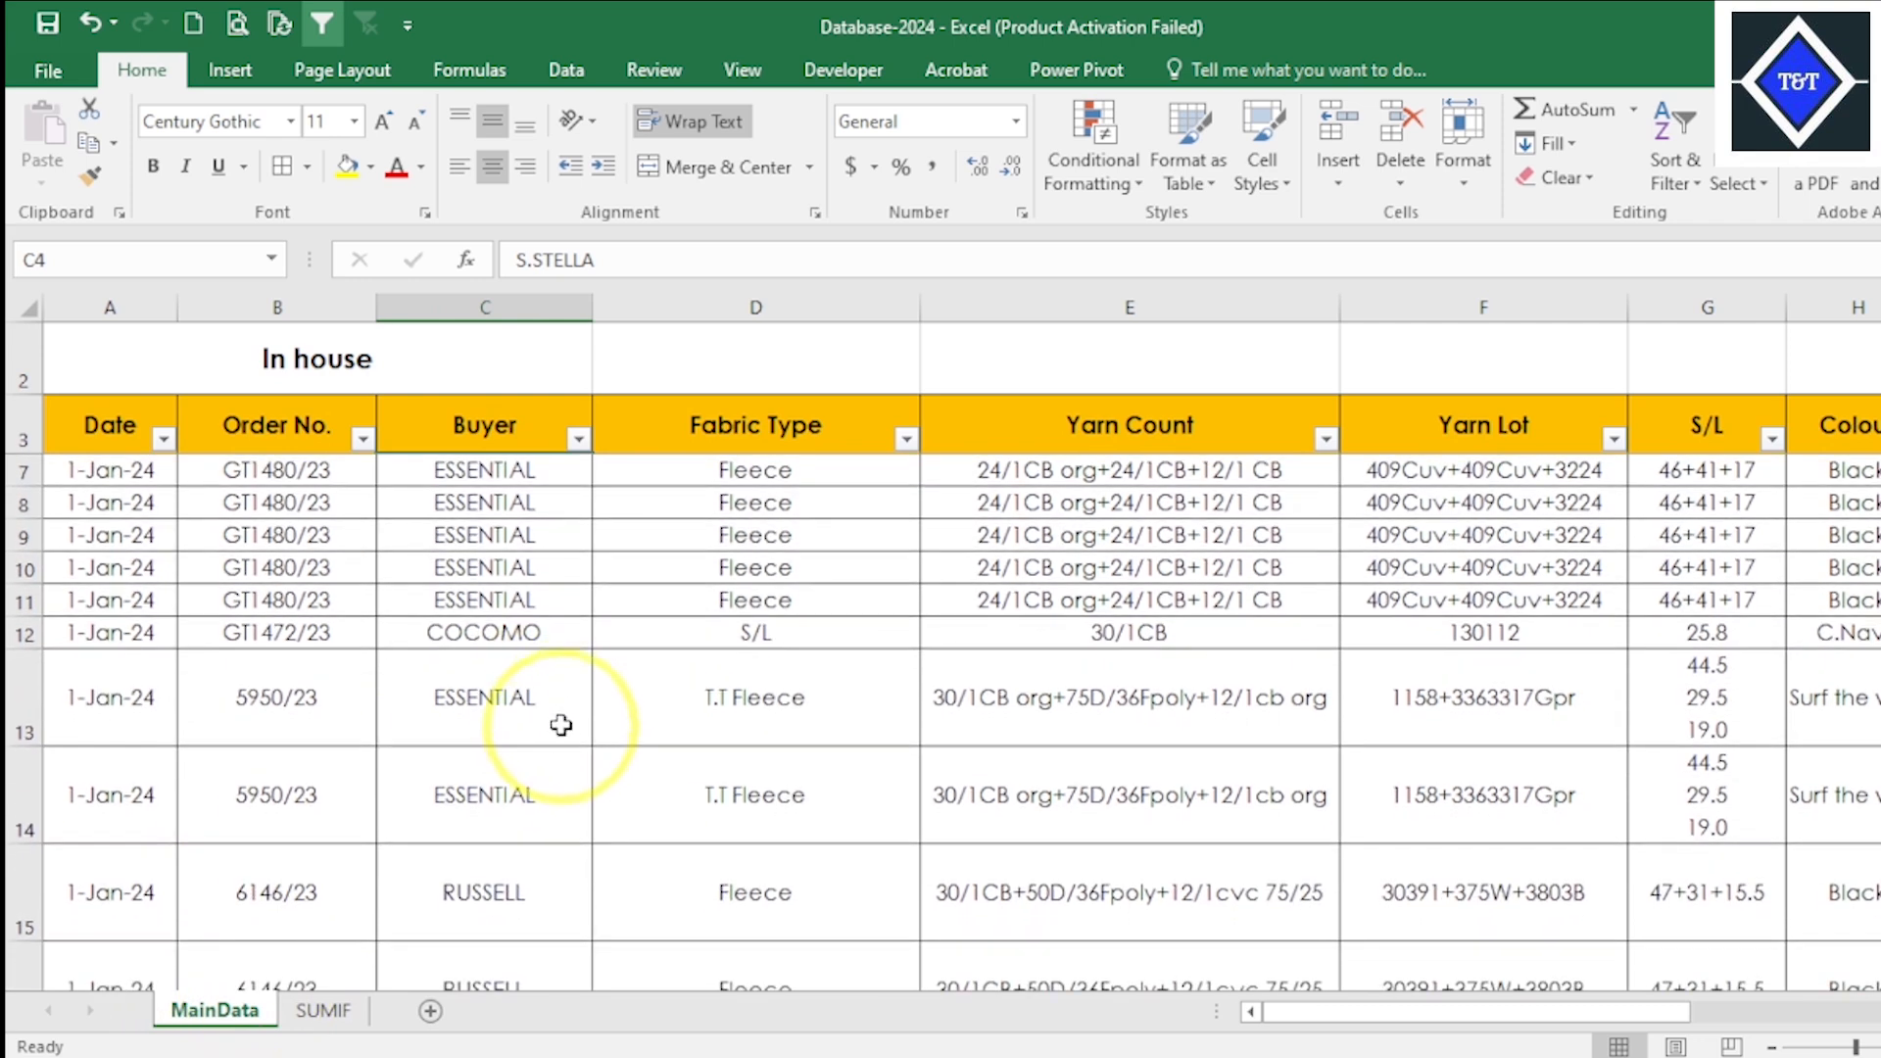
left_click(500, 632)
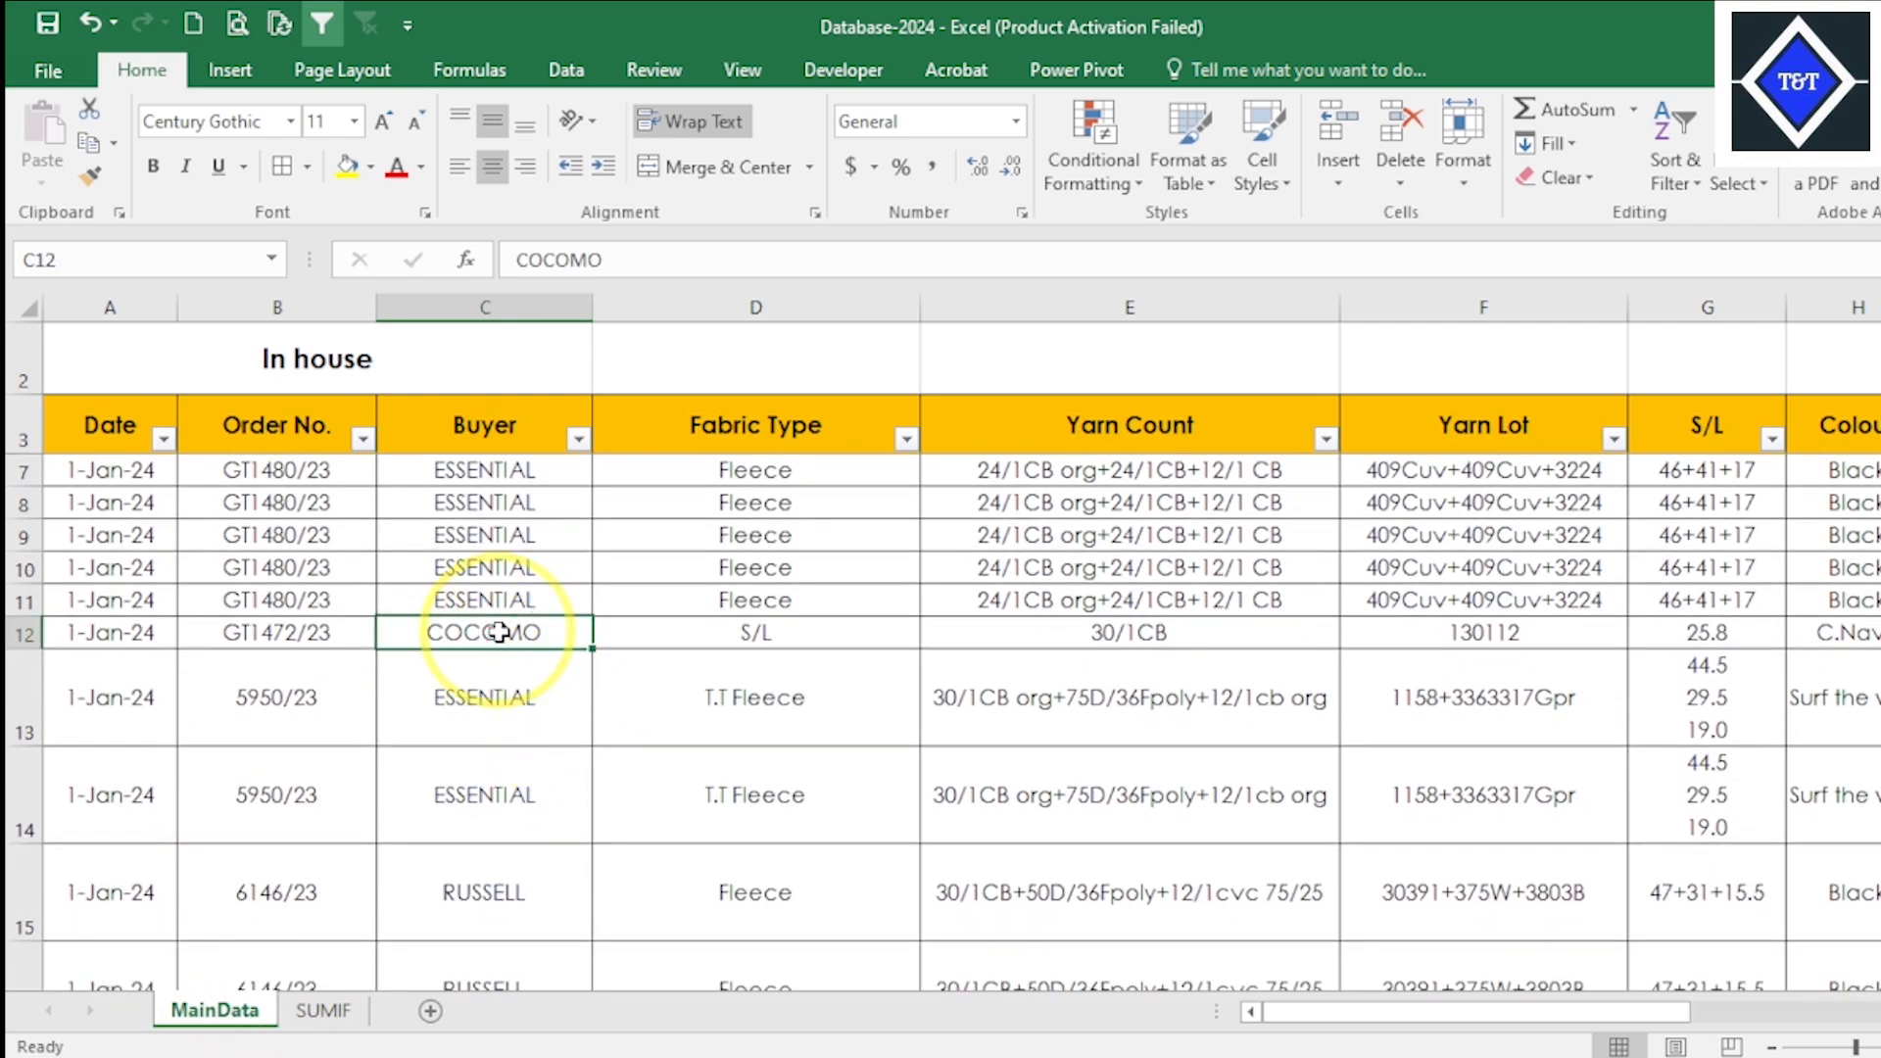
right_click(500, 632)
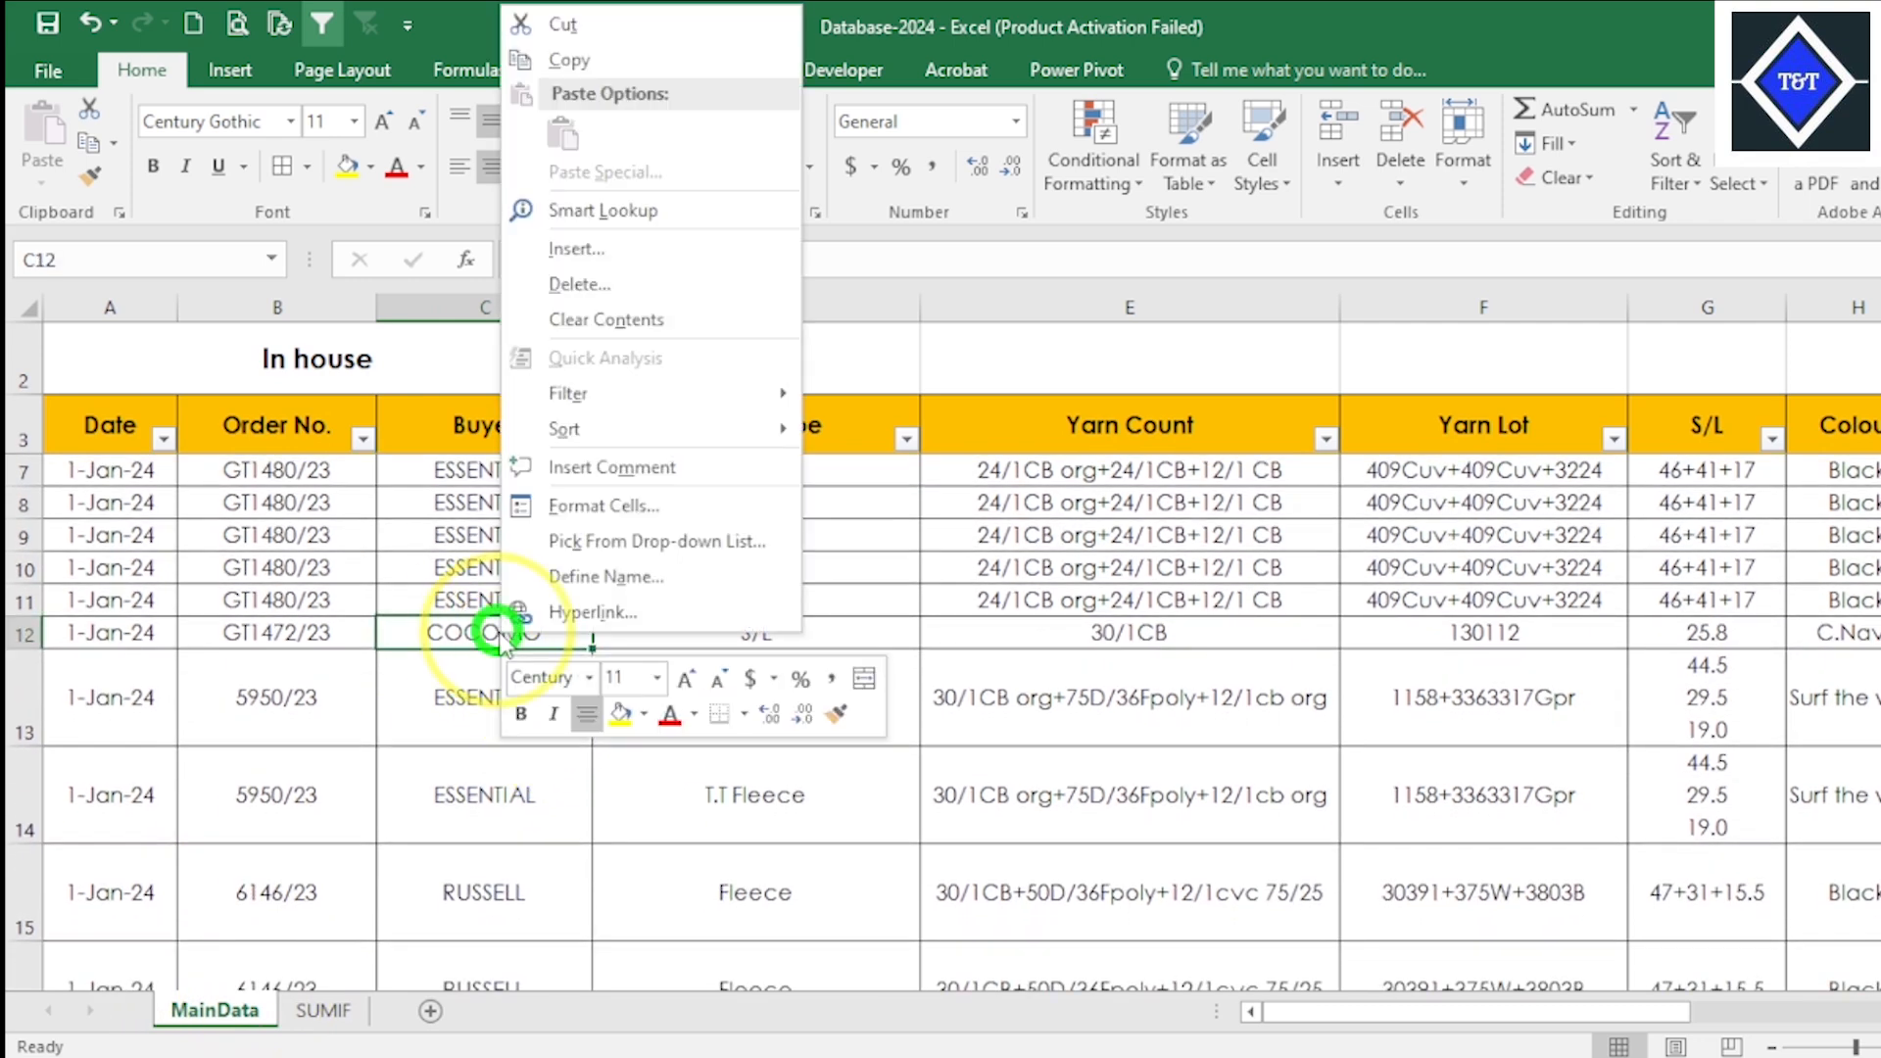
left_click(576, 55)
left_click(328, 1009)
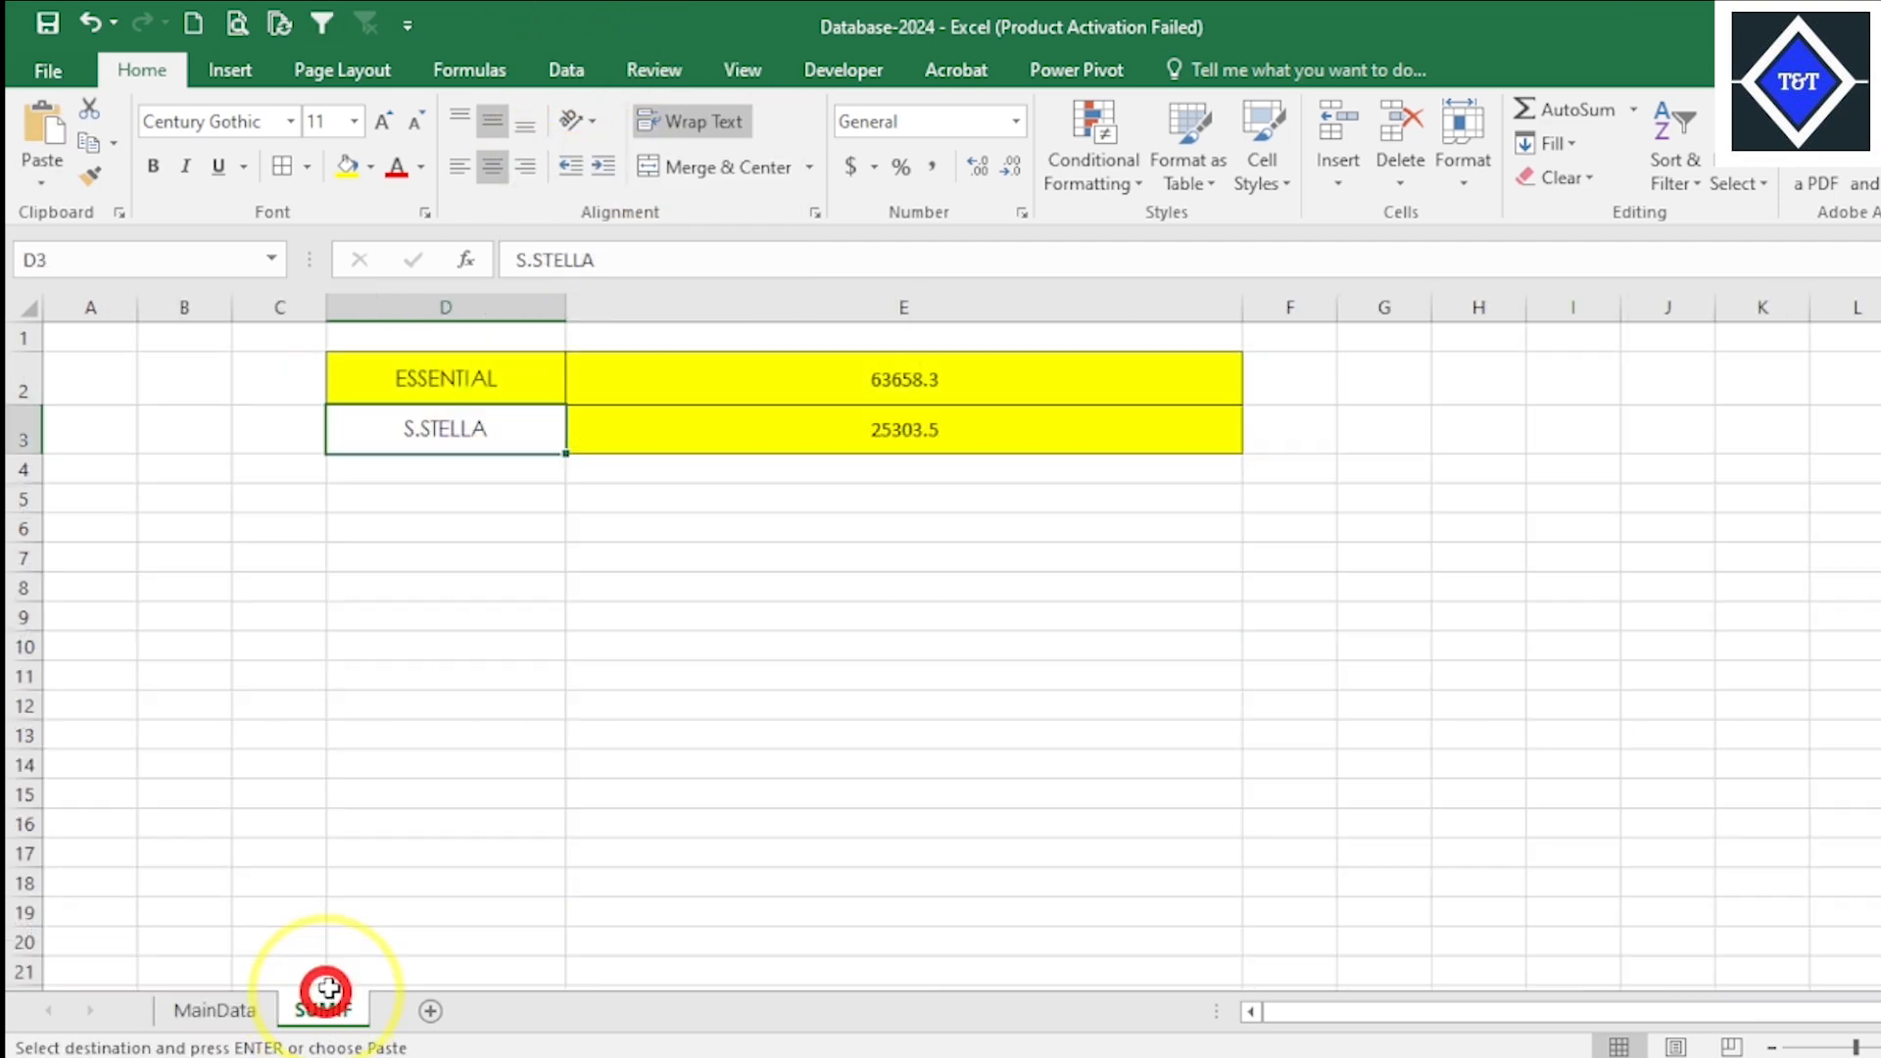
left_click(471, 480)
right_click(471, 473)
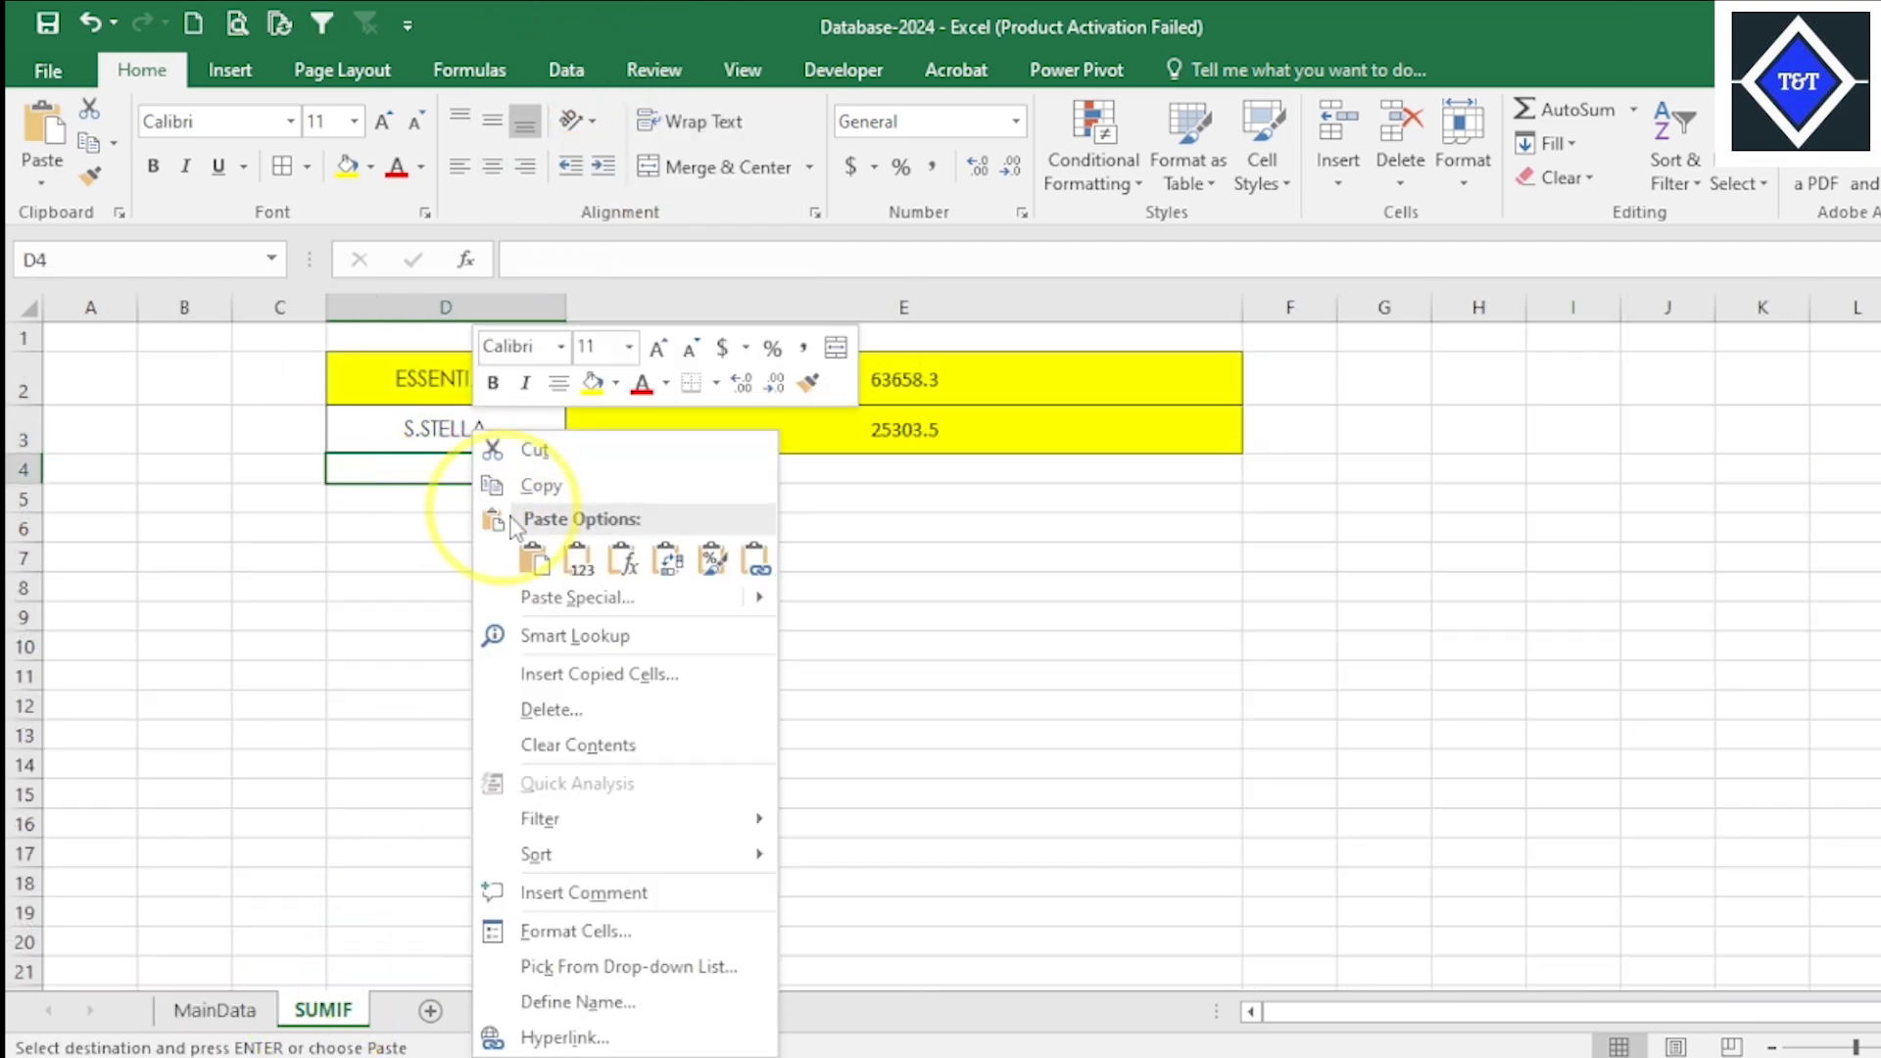
left_click(521, 550)
left_click(725, 551)
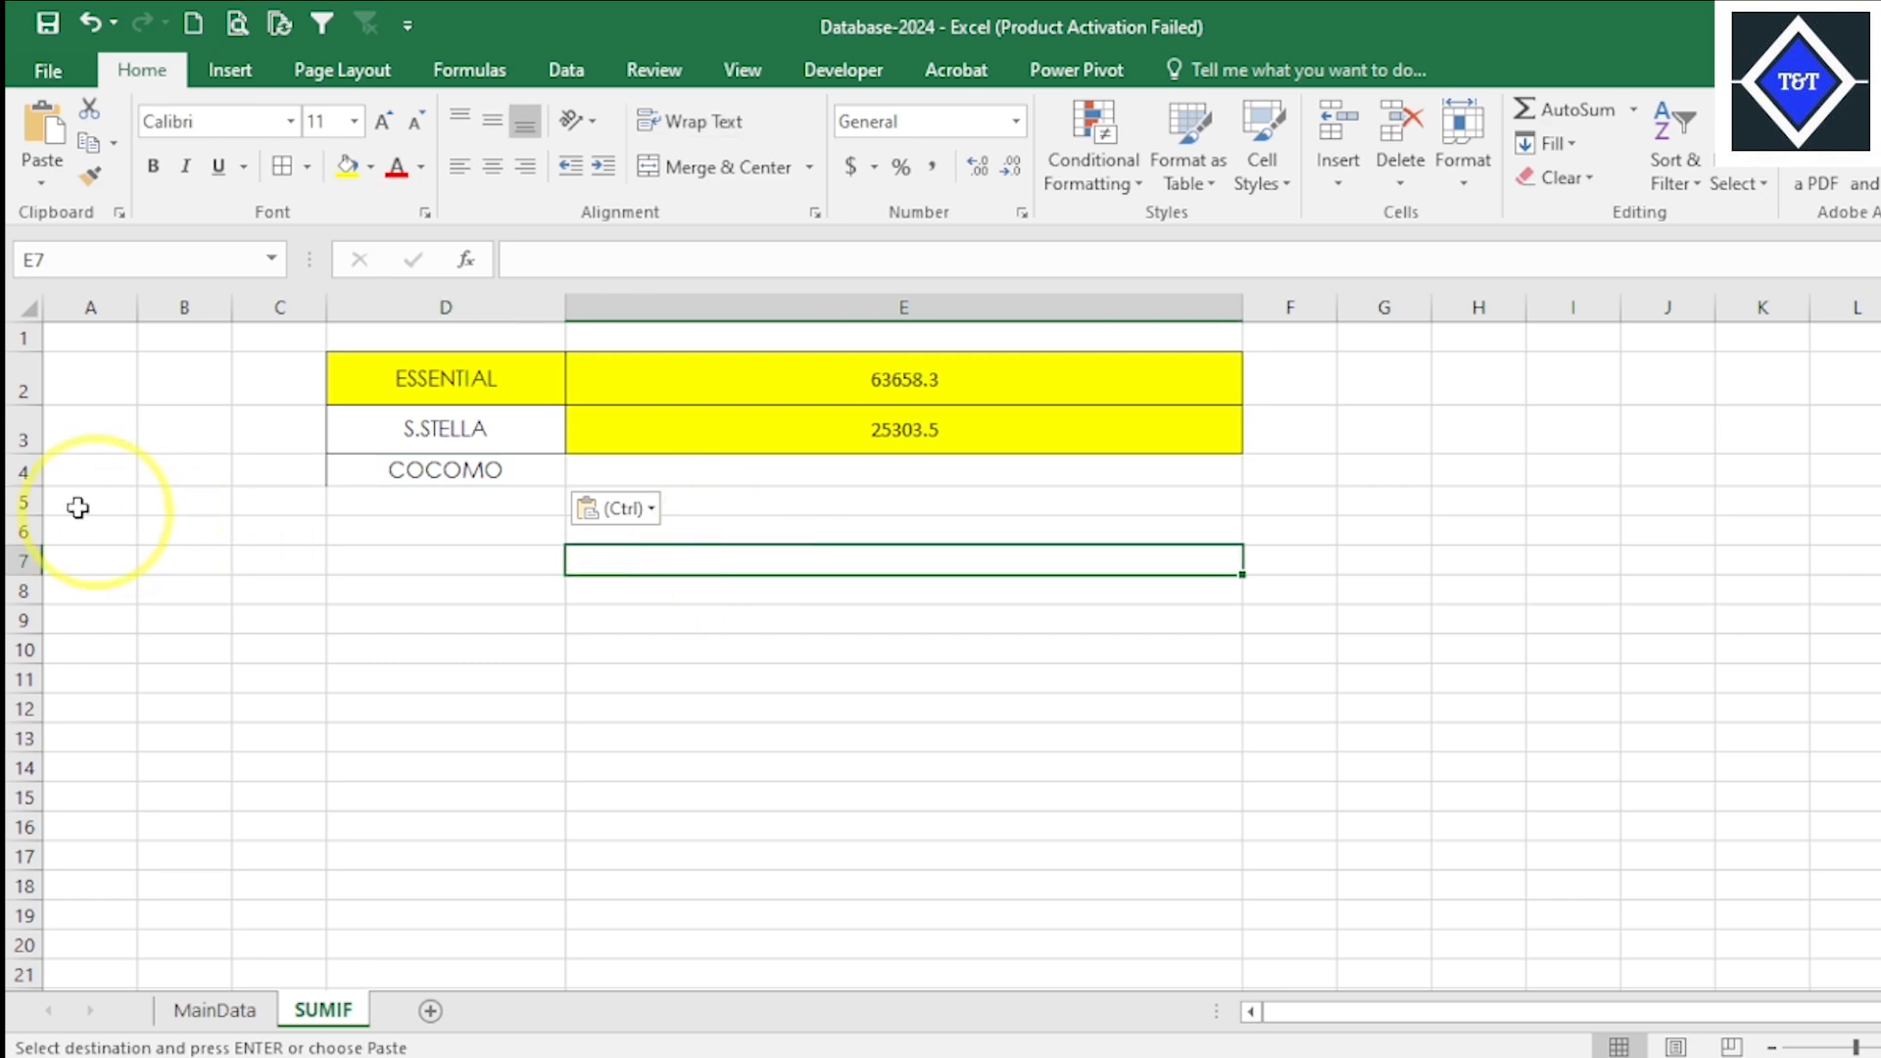
- Increase the height of row 4 and apply All Borders to the COCOMO cell D4
left_click_drag(7, 482, 10, 520)
left_click(424, 480)
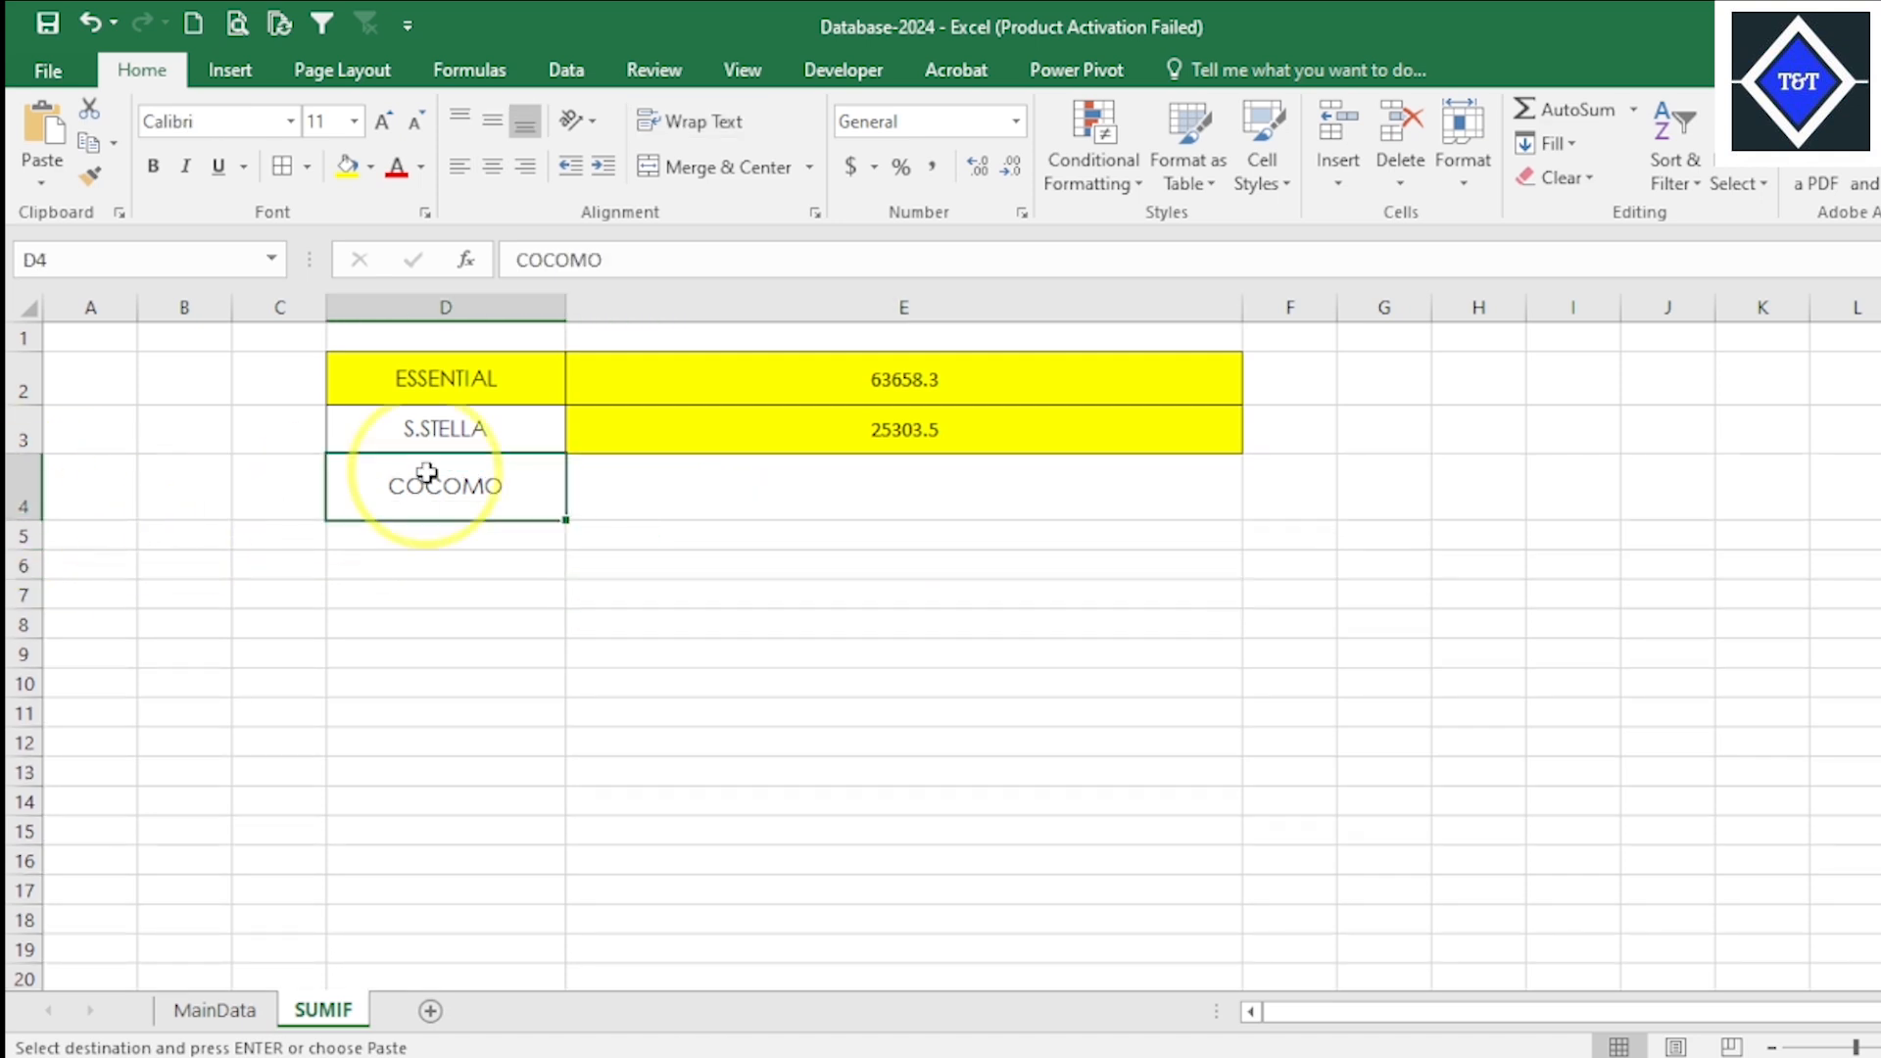
left_click(313, 172)
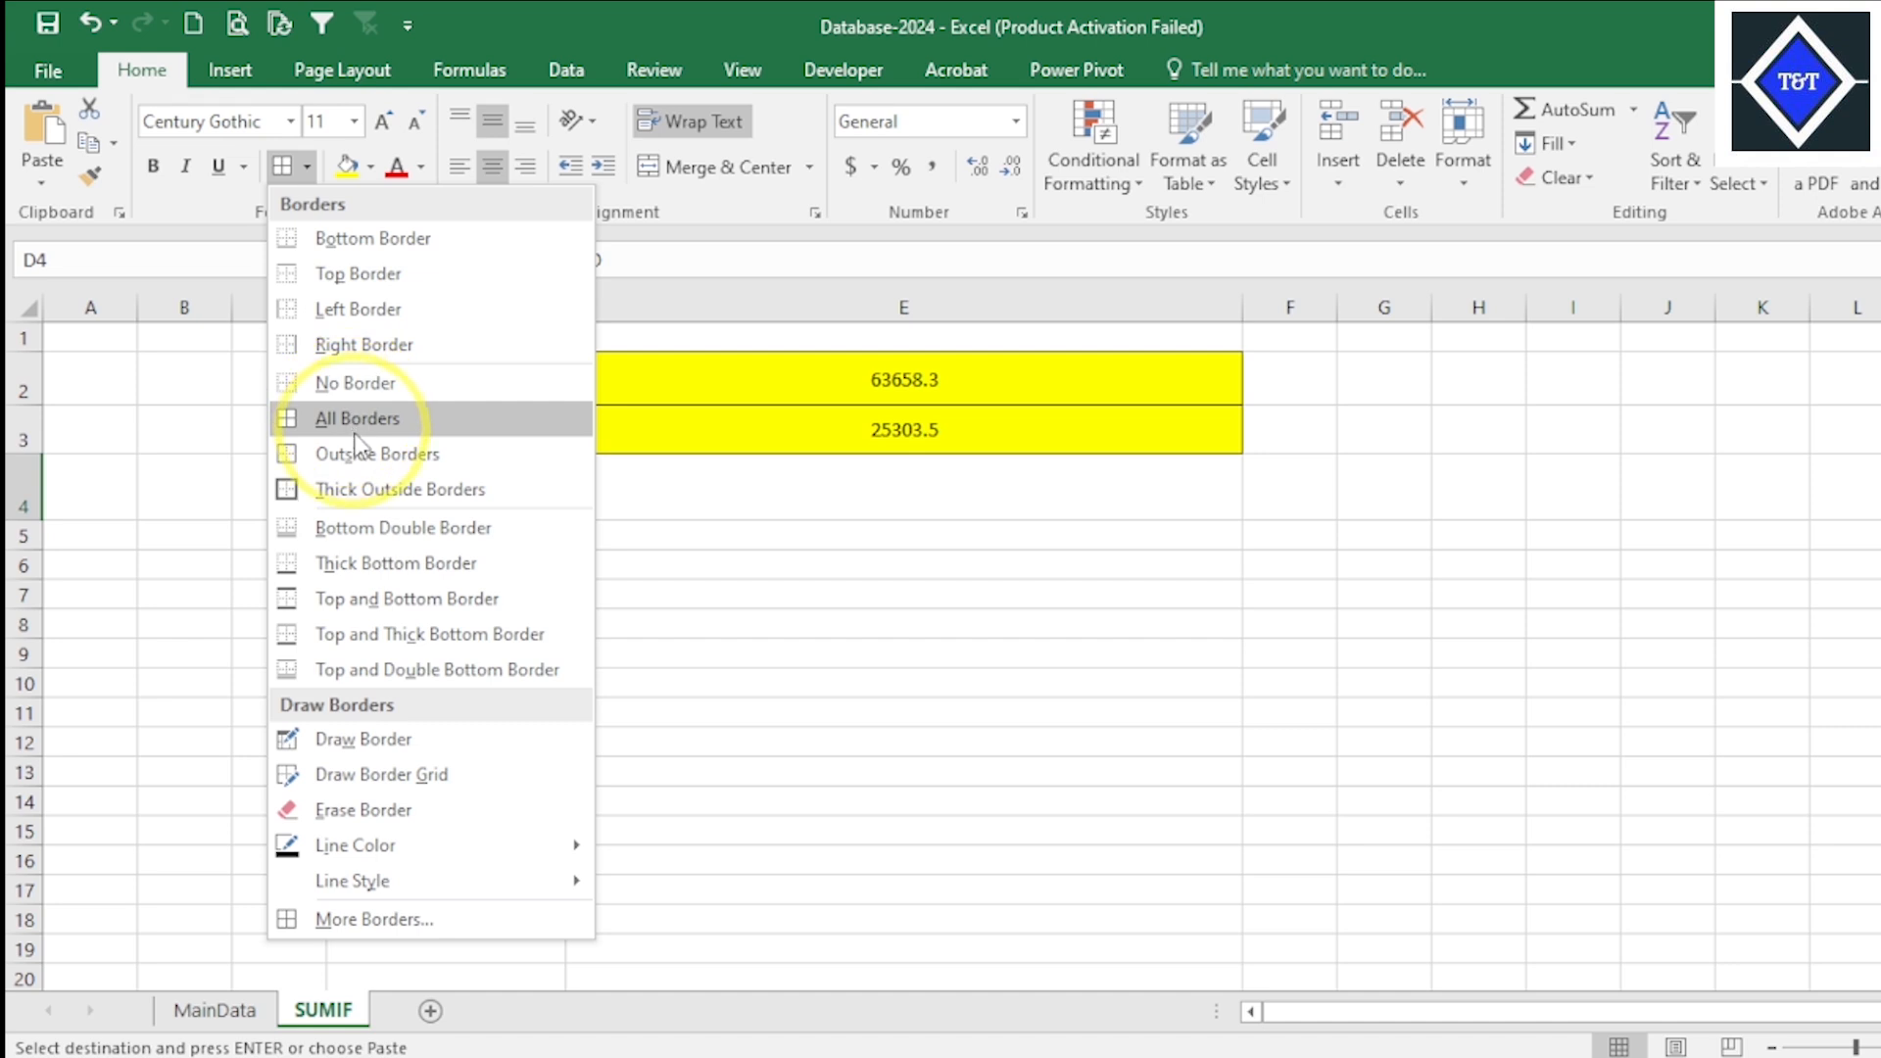
left_click(304, 415)
left_click(690, 487)
left_click(420, 504)
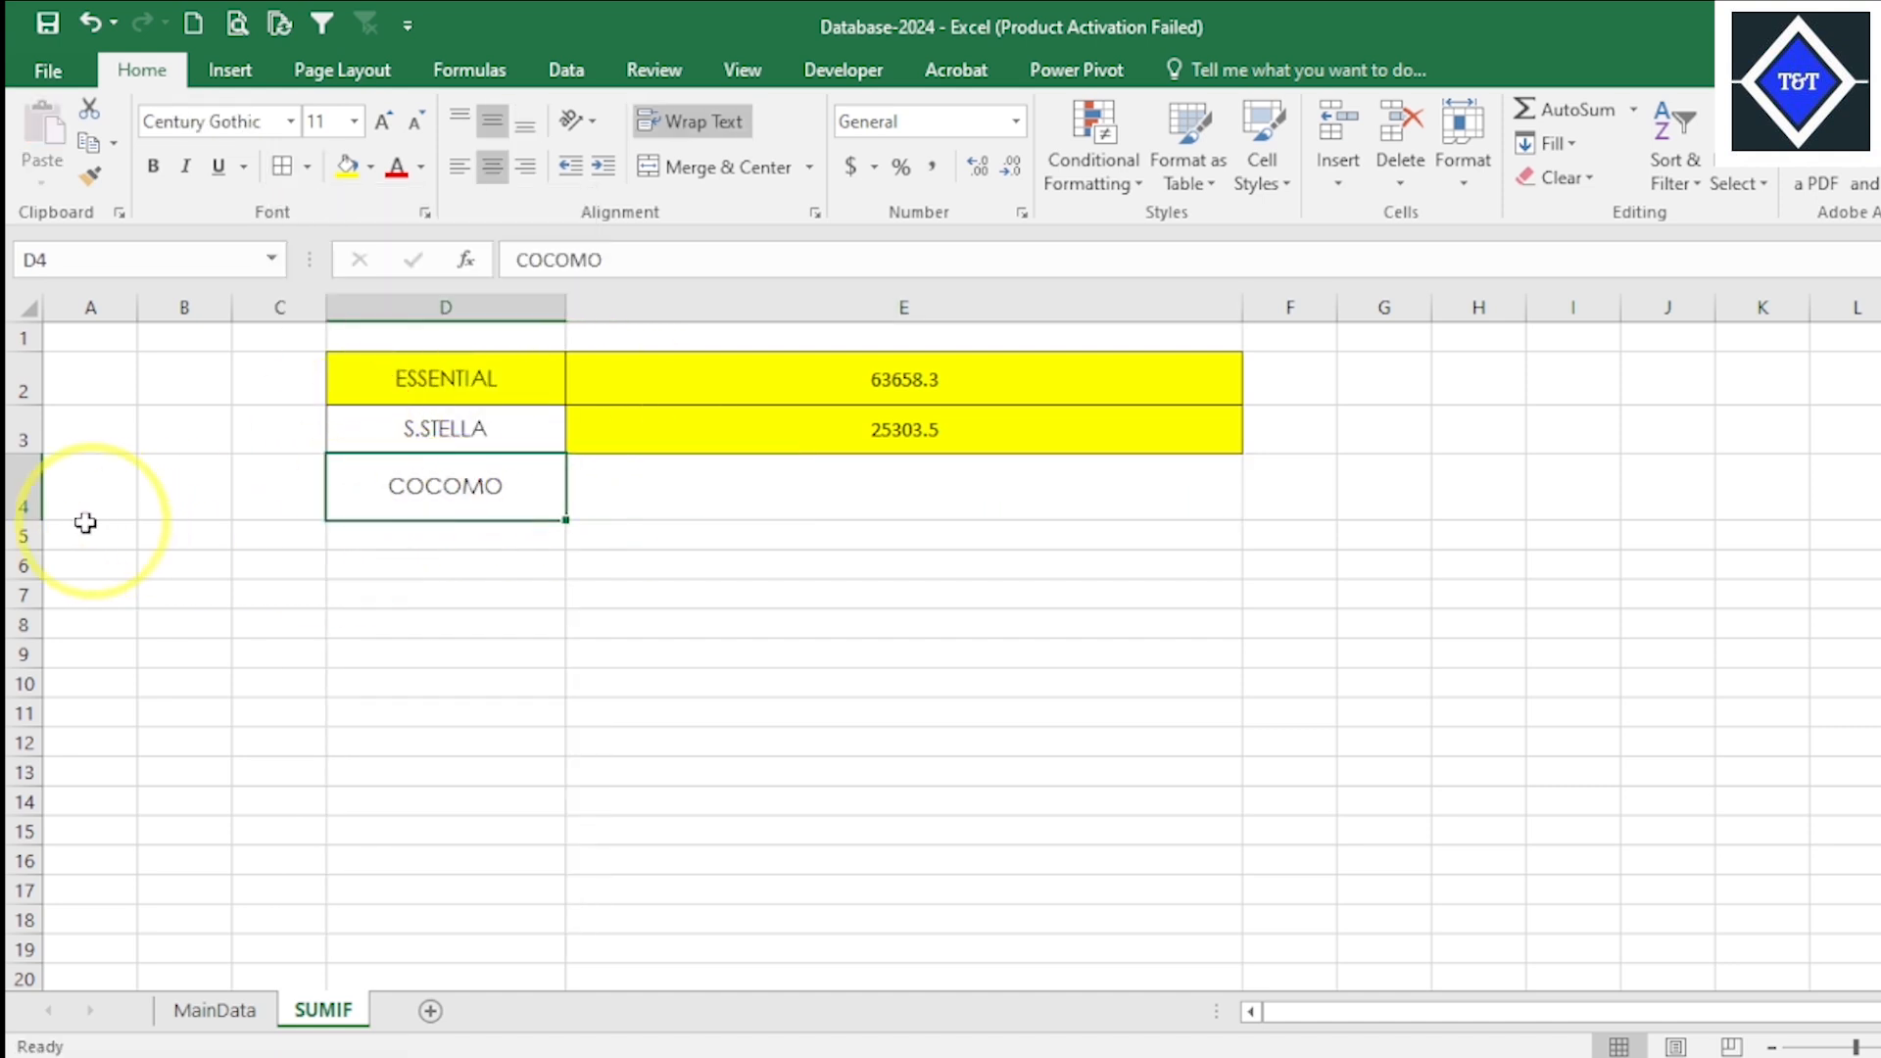
left_click_drag(27, 529, 28, 511)
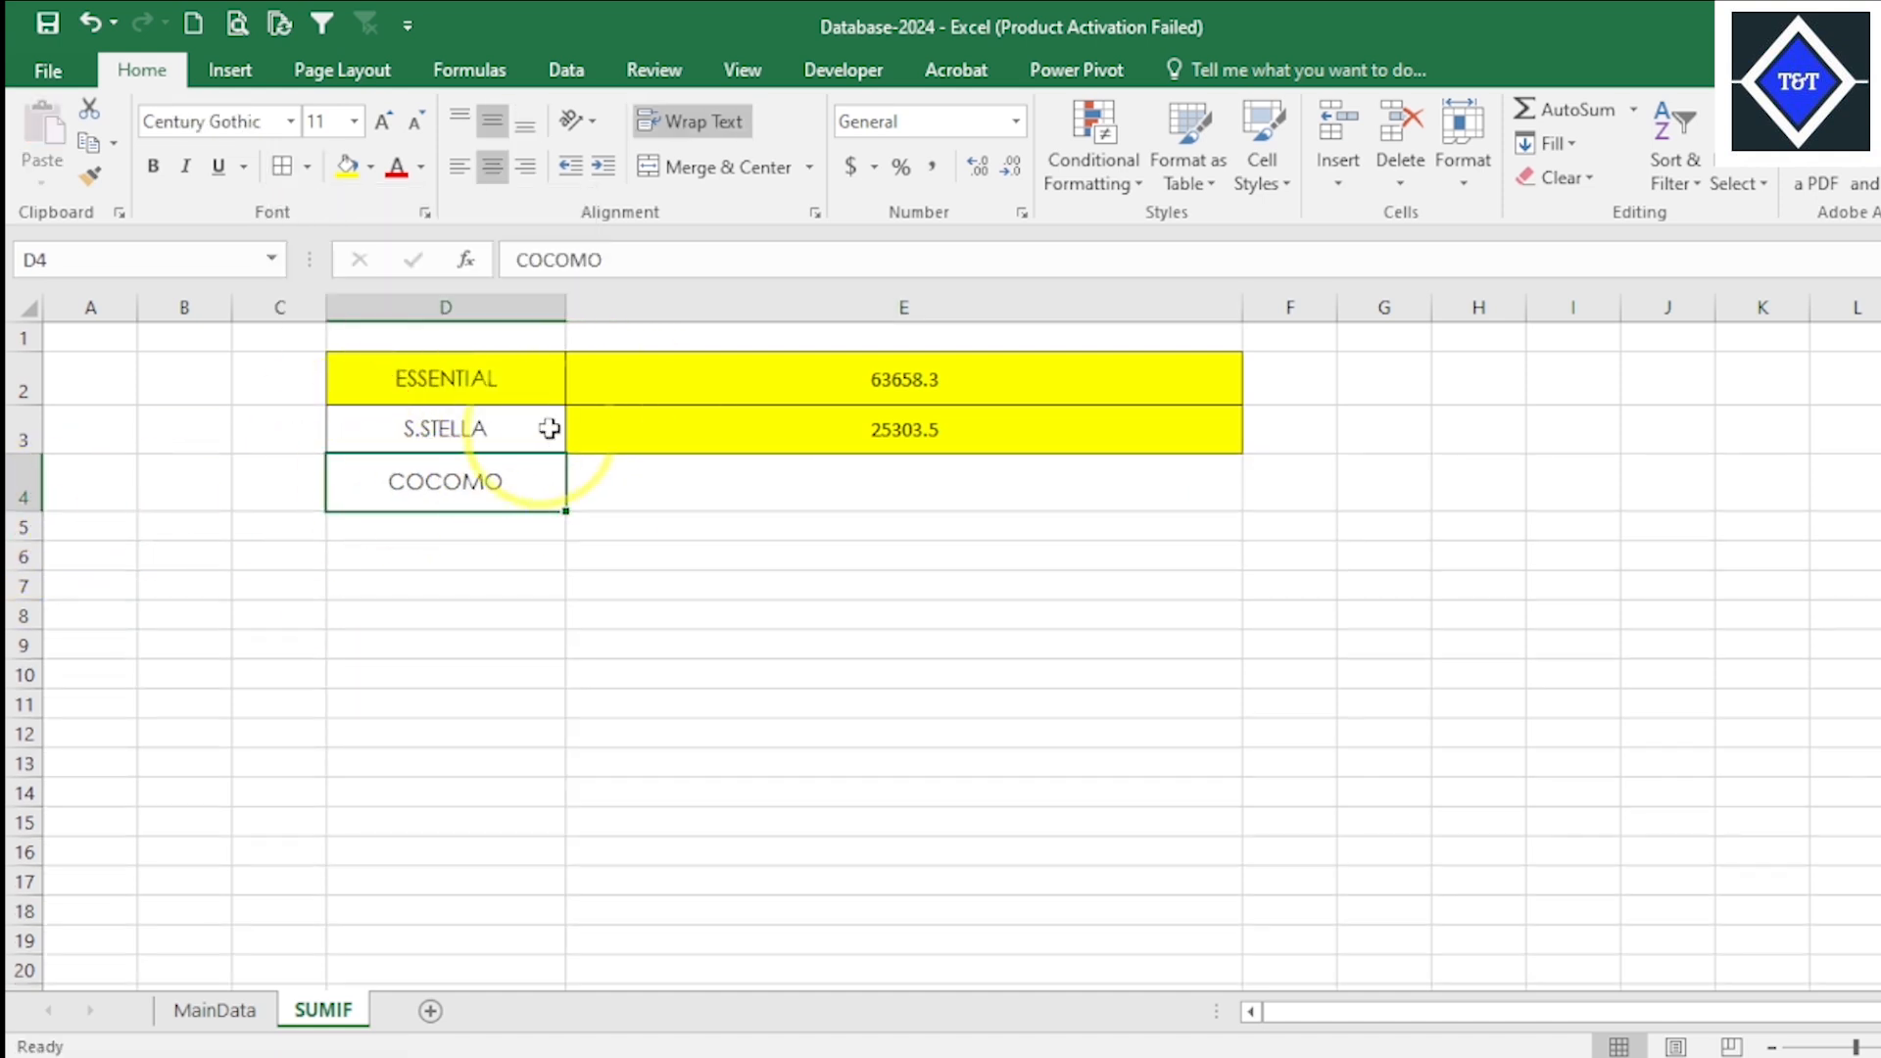
left_click(610, 449)
left_click(460, 485)
- Enter "?" as a placeholder in cell E4 beside COCOMO and centre it horizontally
left_click(215, 1010)
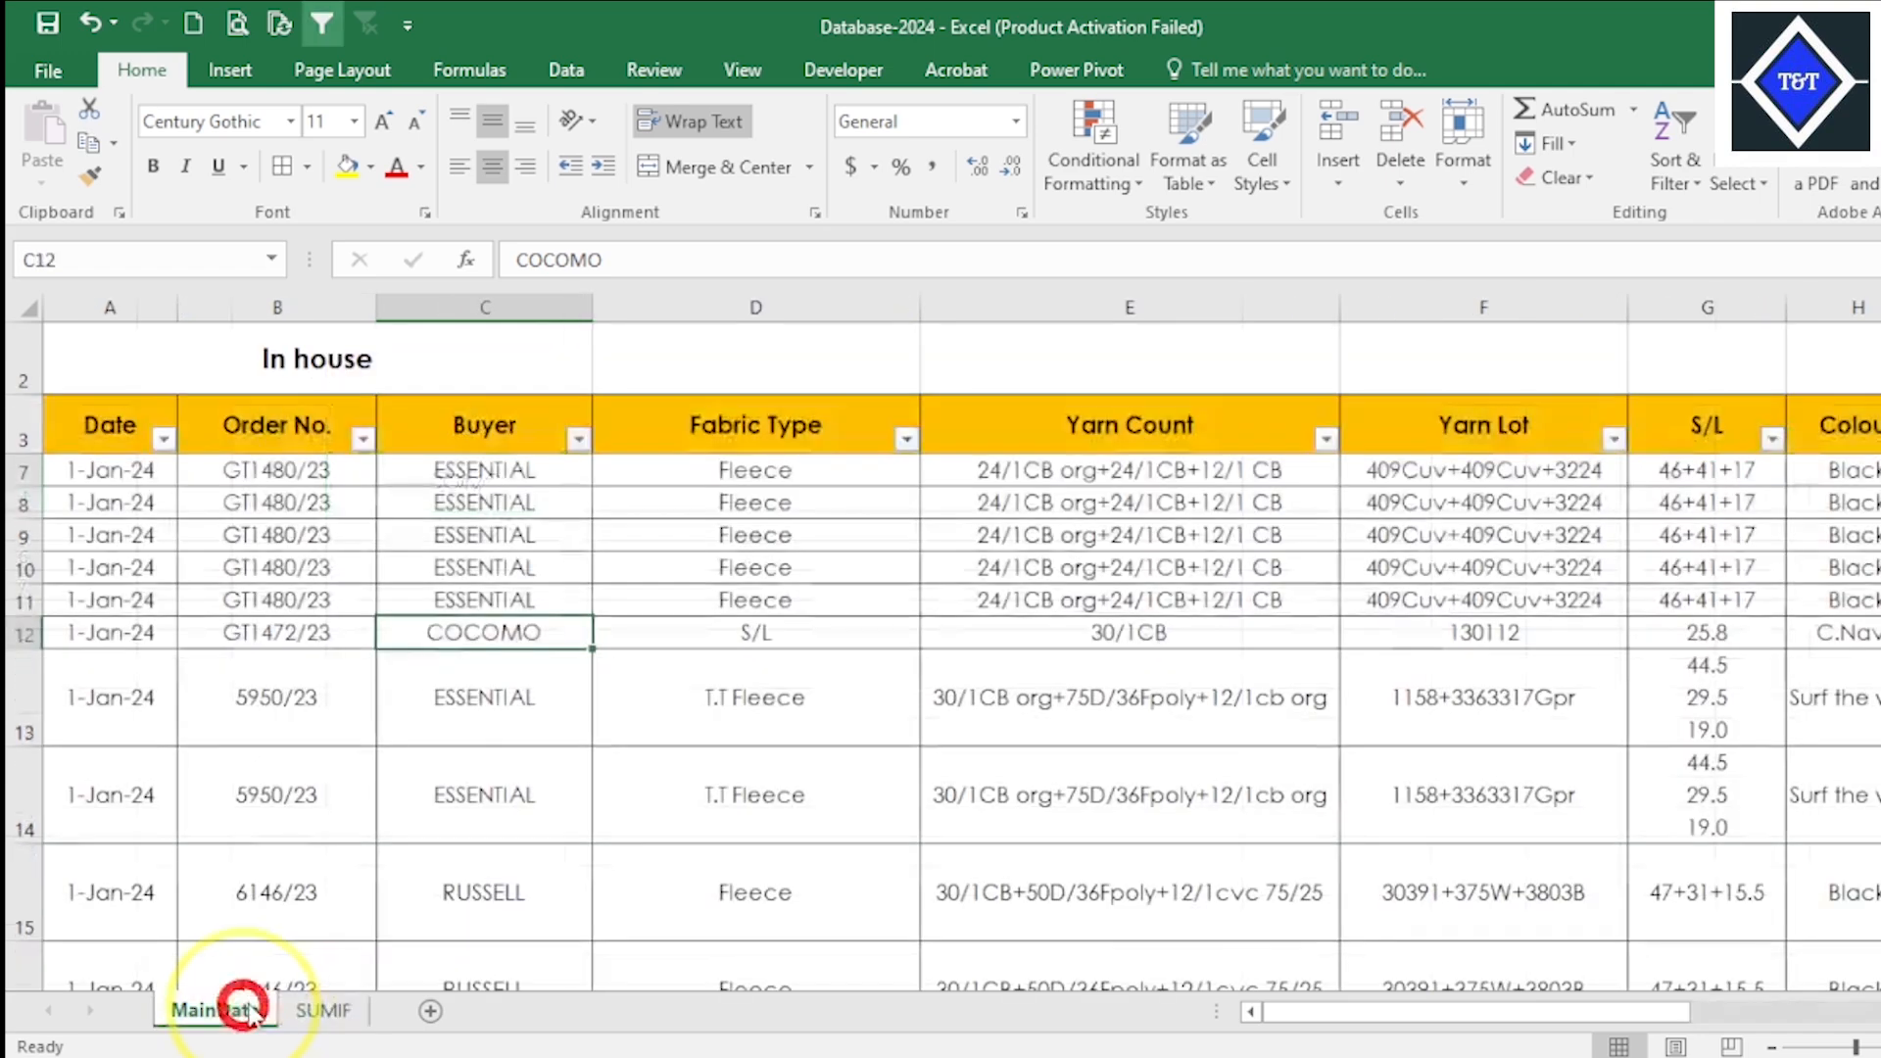
left_click(318, 1010)
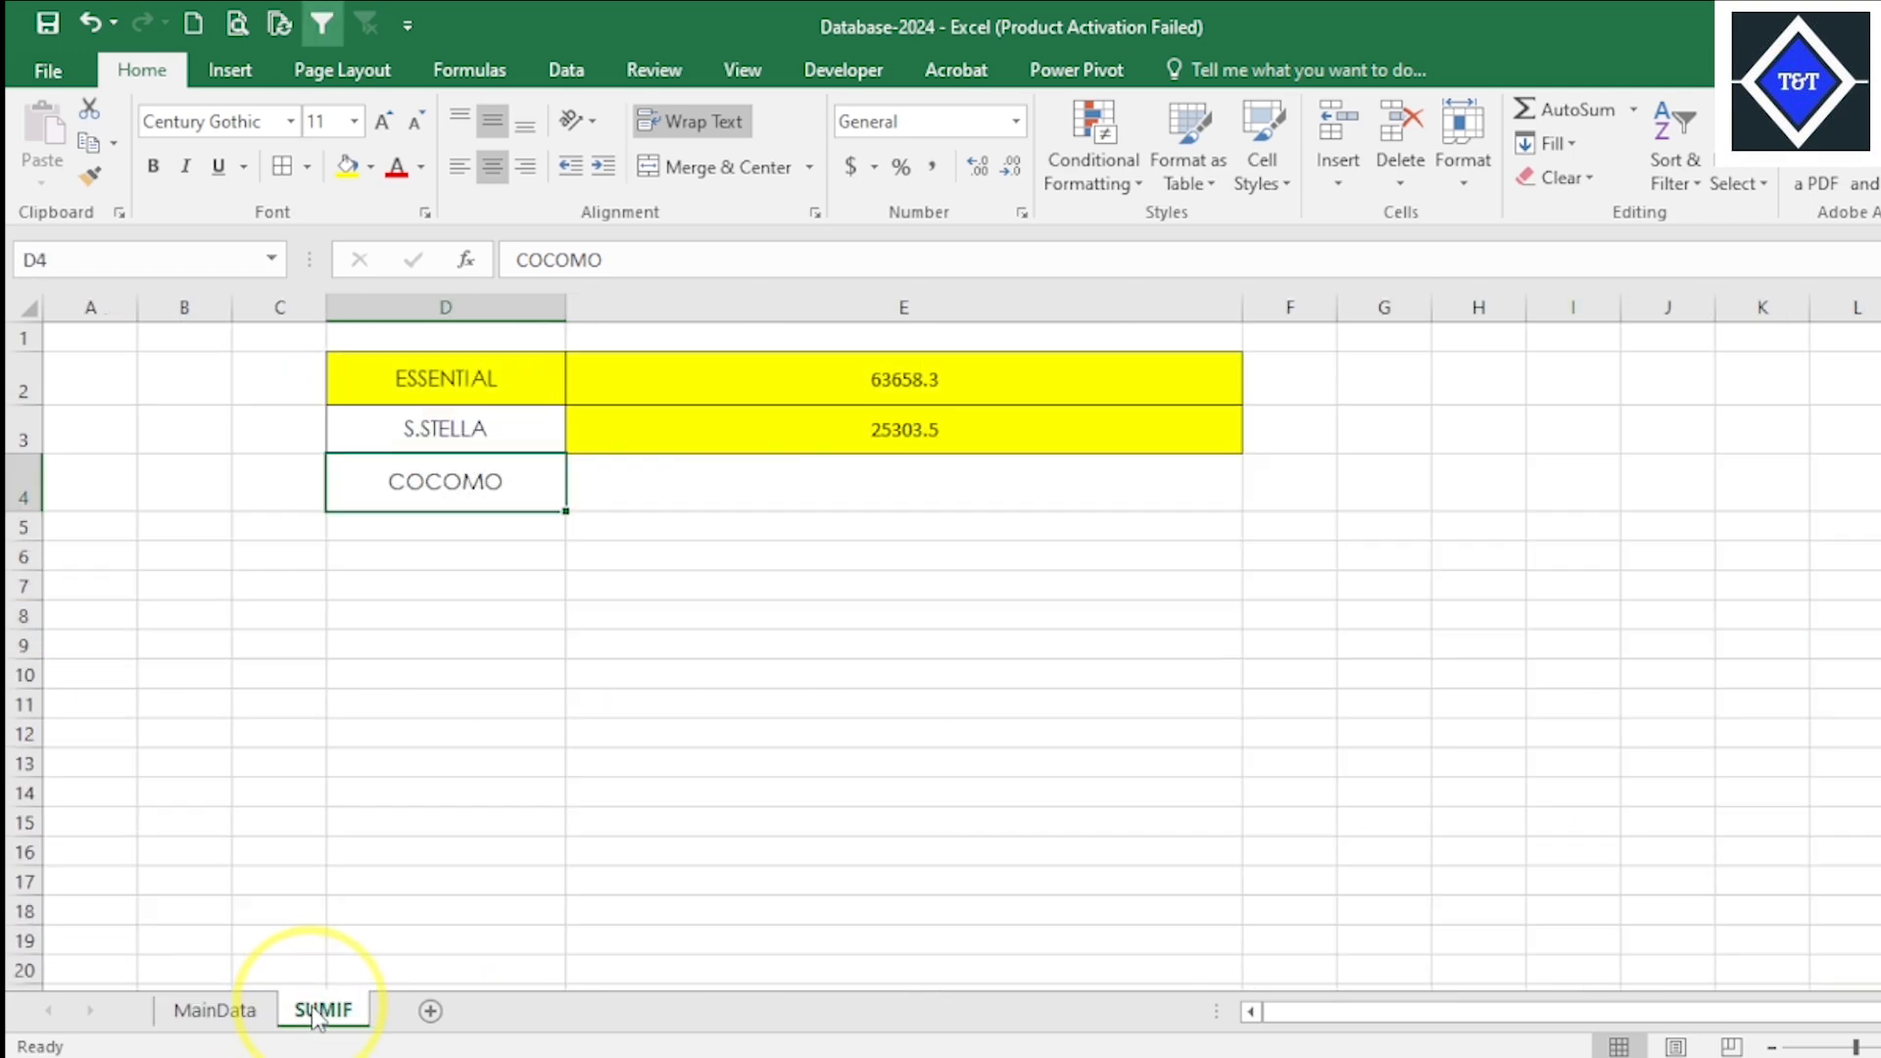
left_click(986, 495)
key("shift+slash")
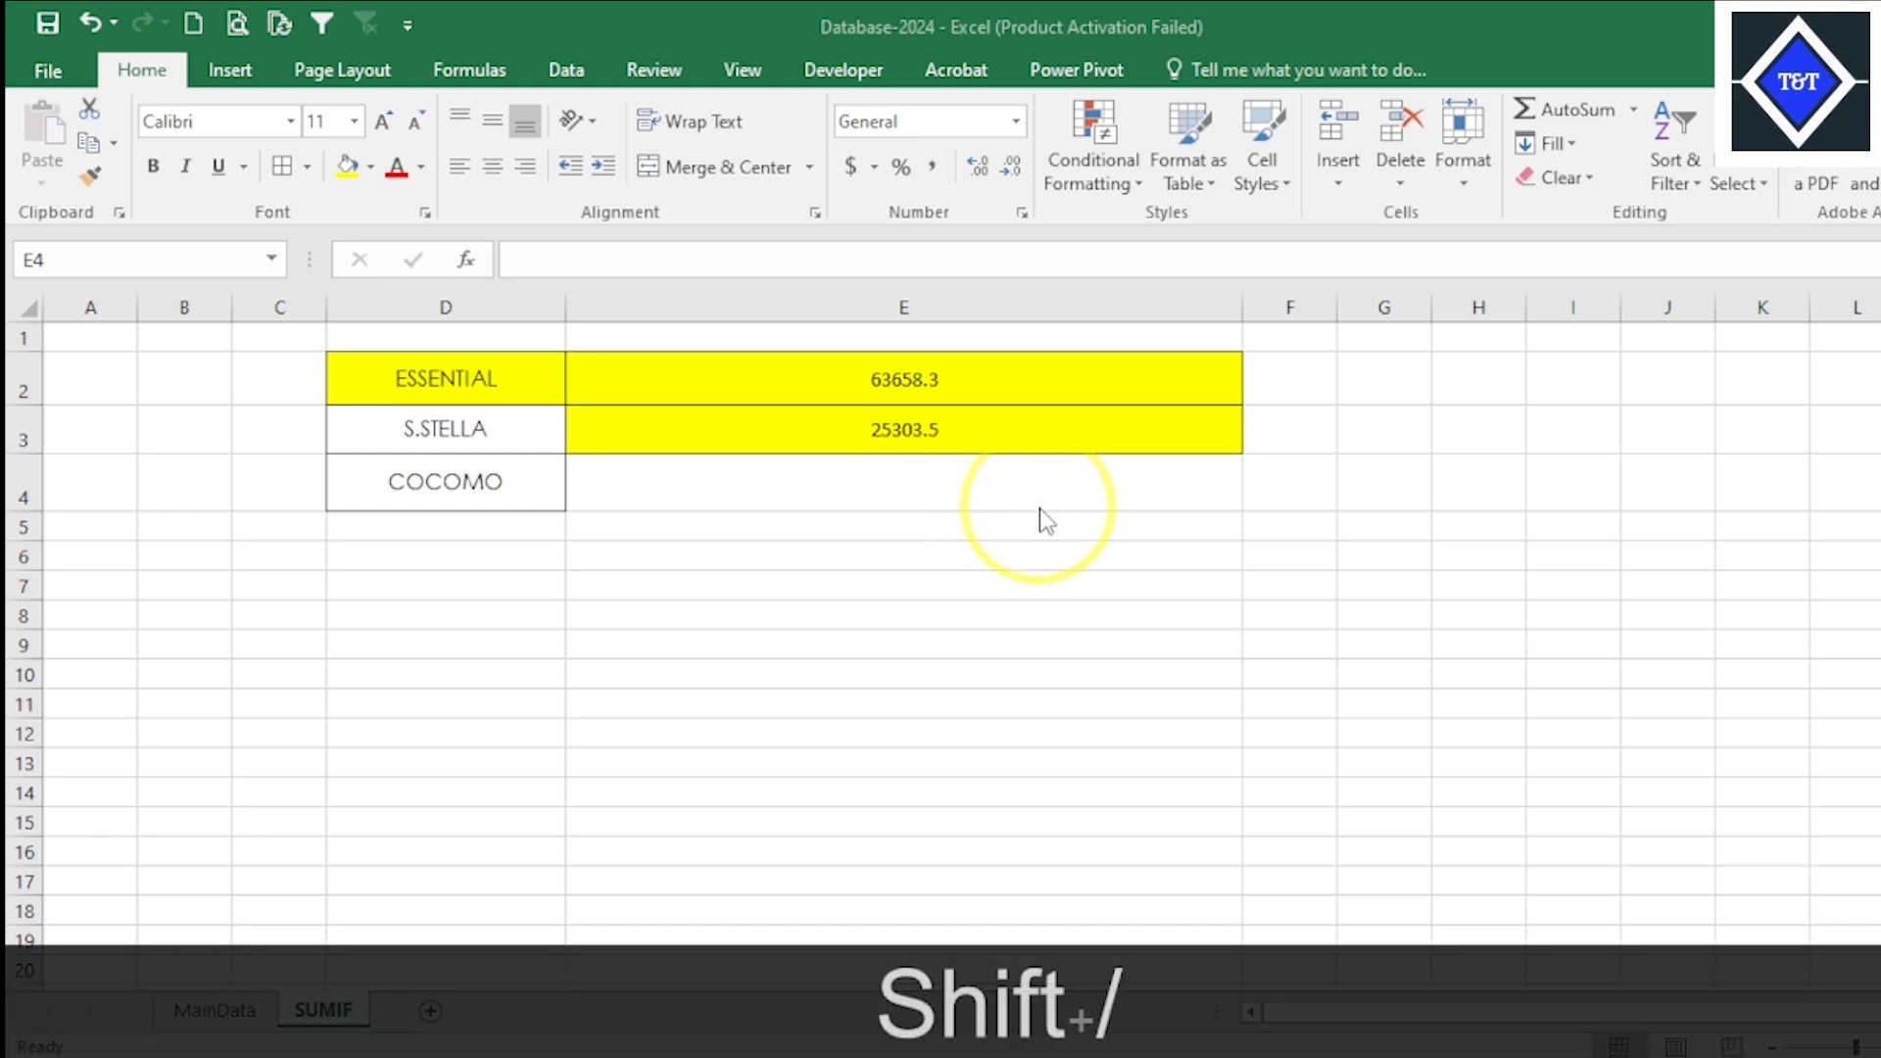
left_click(1041, 508)
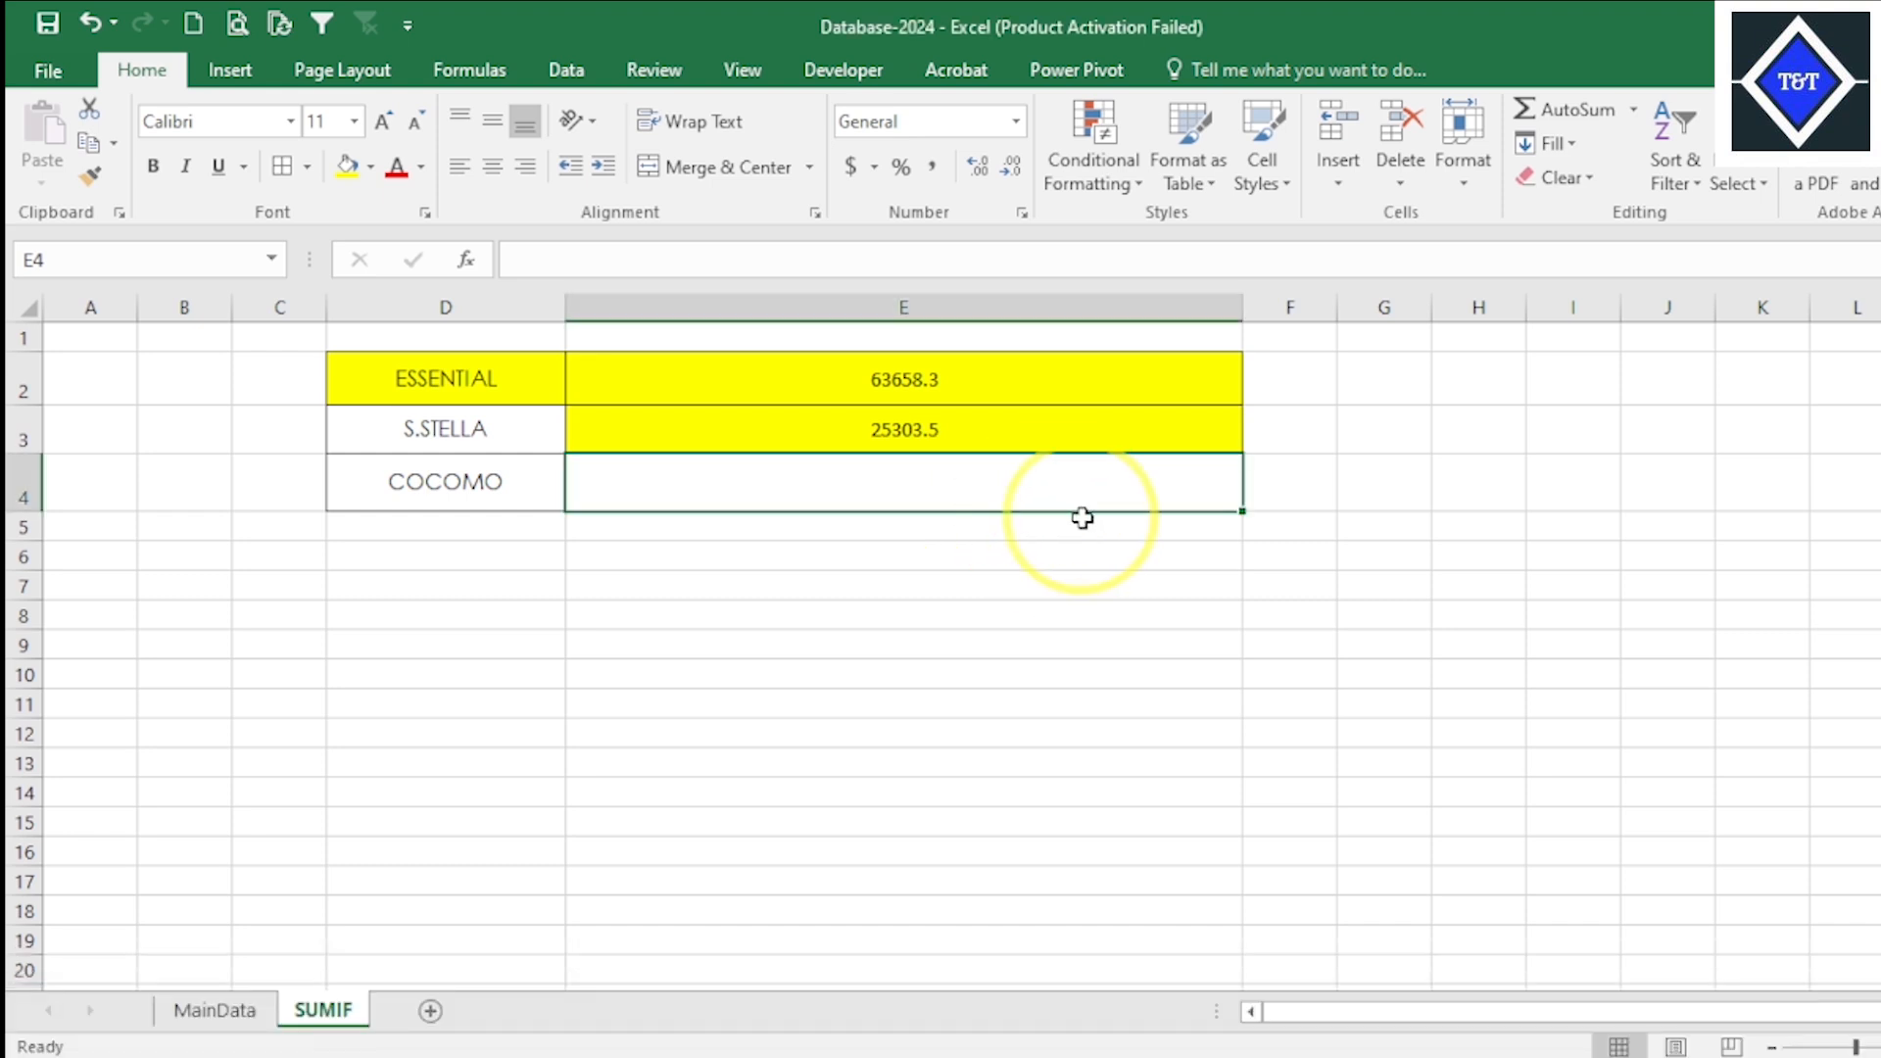
type("?")
left_click(1215, 584)
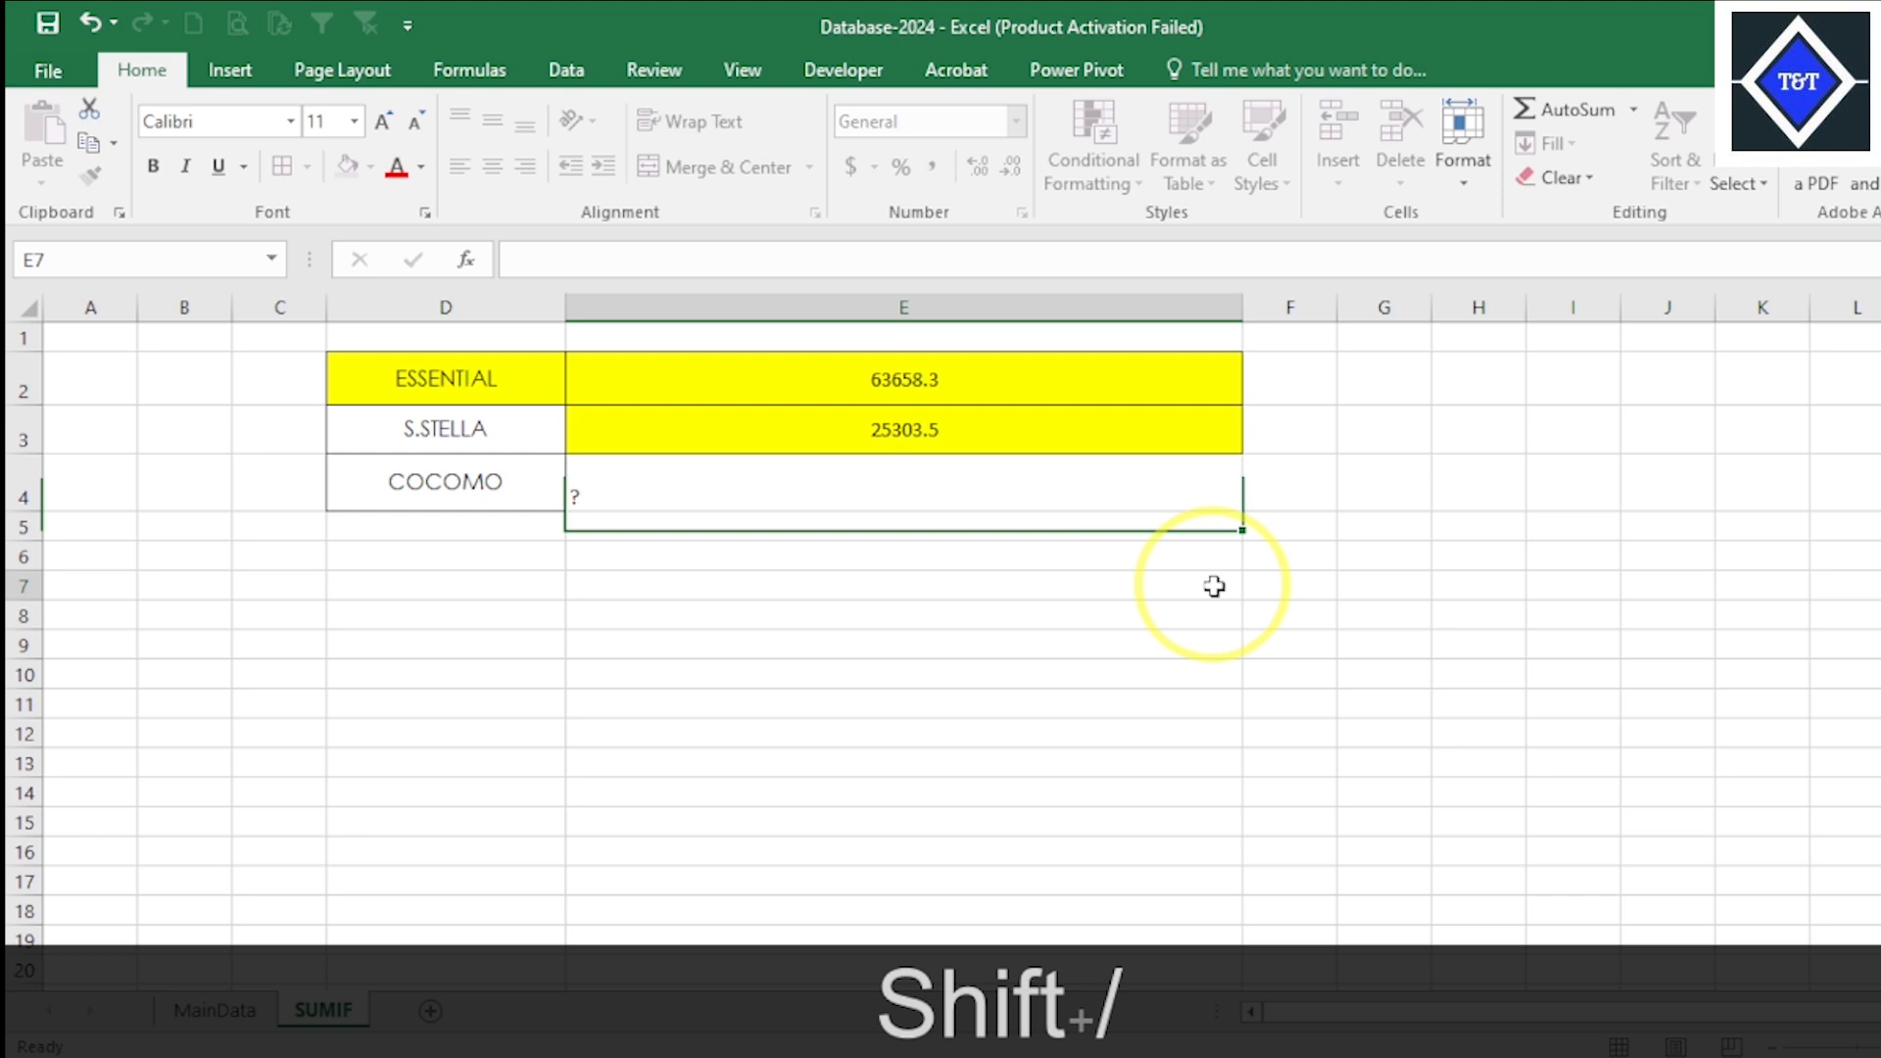
left_click(958, 511)
left_click(492, 165)
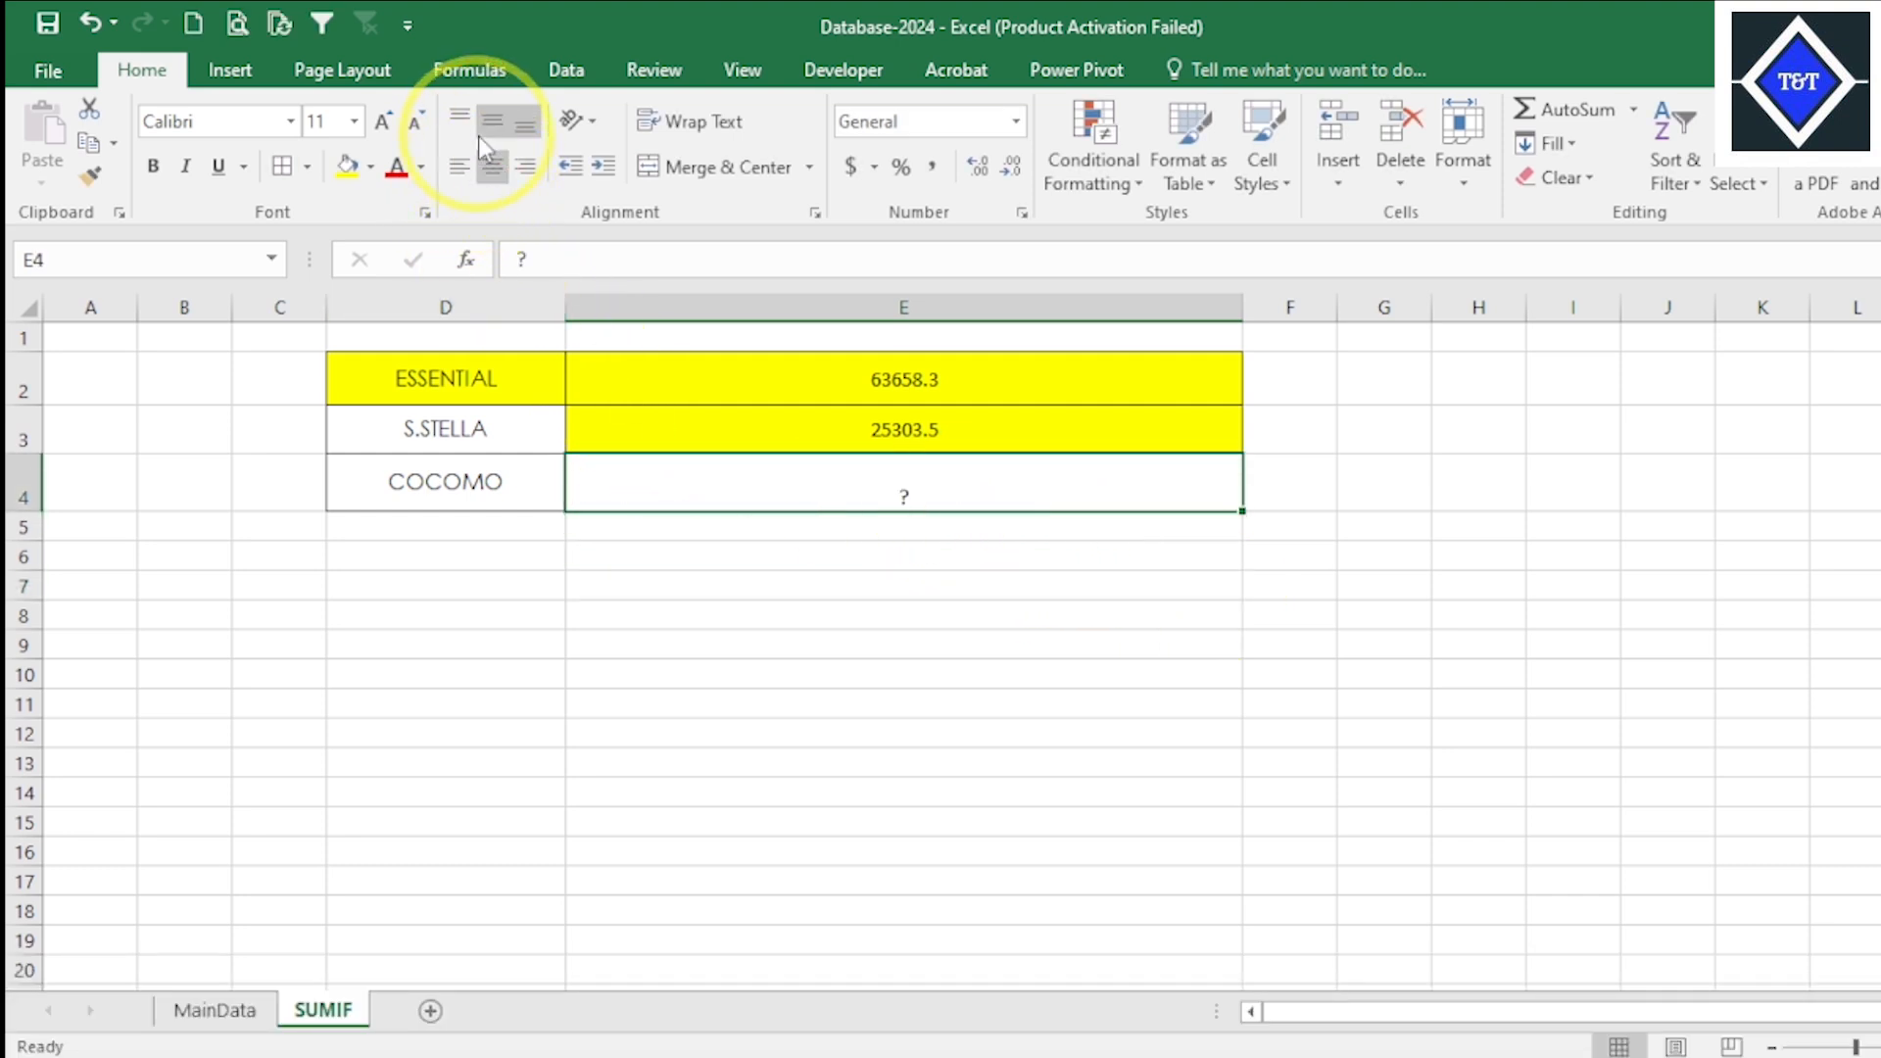
- Fill cell E4 with red and the buyer name cells D3:D4 with yellow
left_click(371, 166)
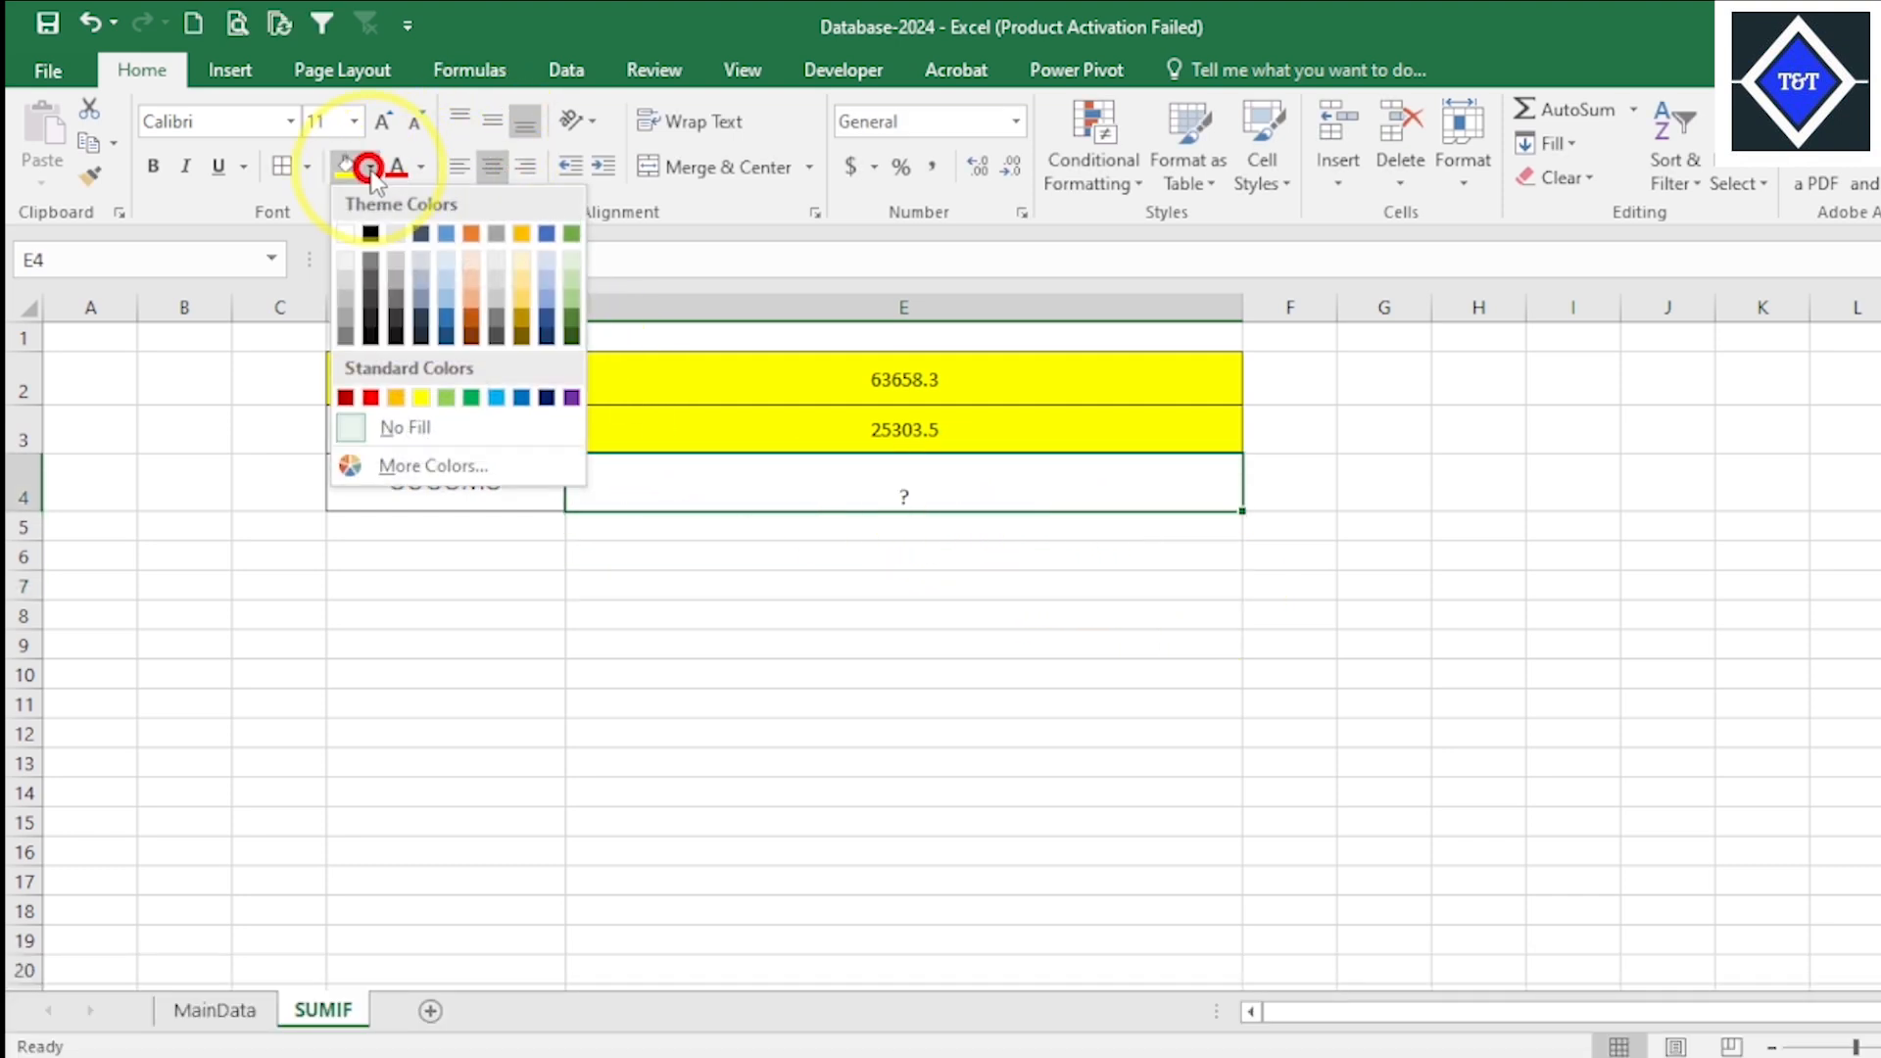
left_click(370, 397)
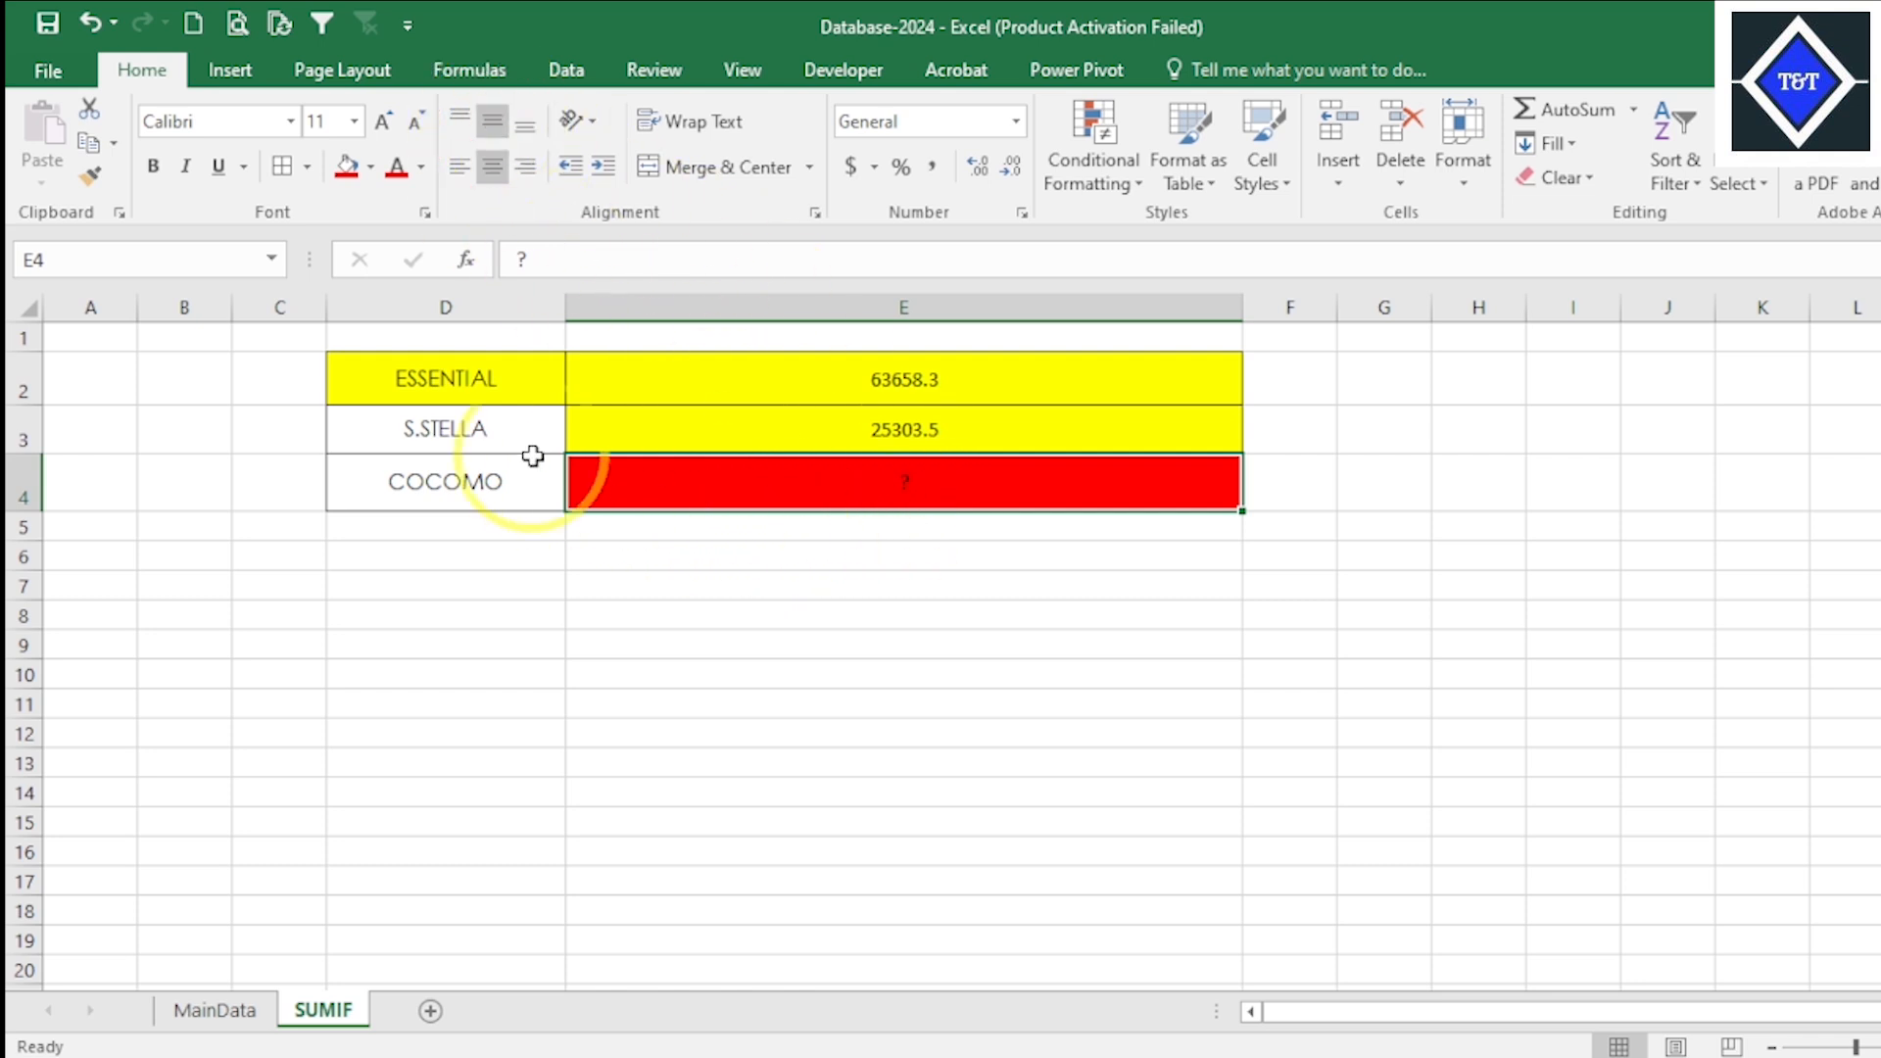
left_click(498, 447)
left_click_drag(497, 447, 496, 472)
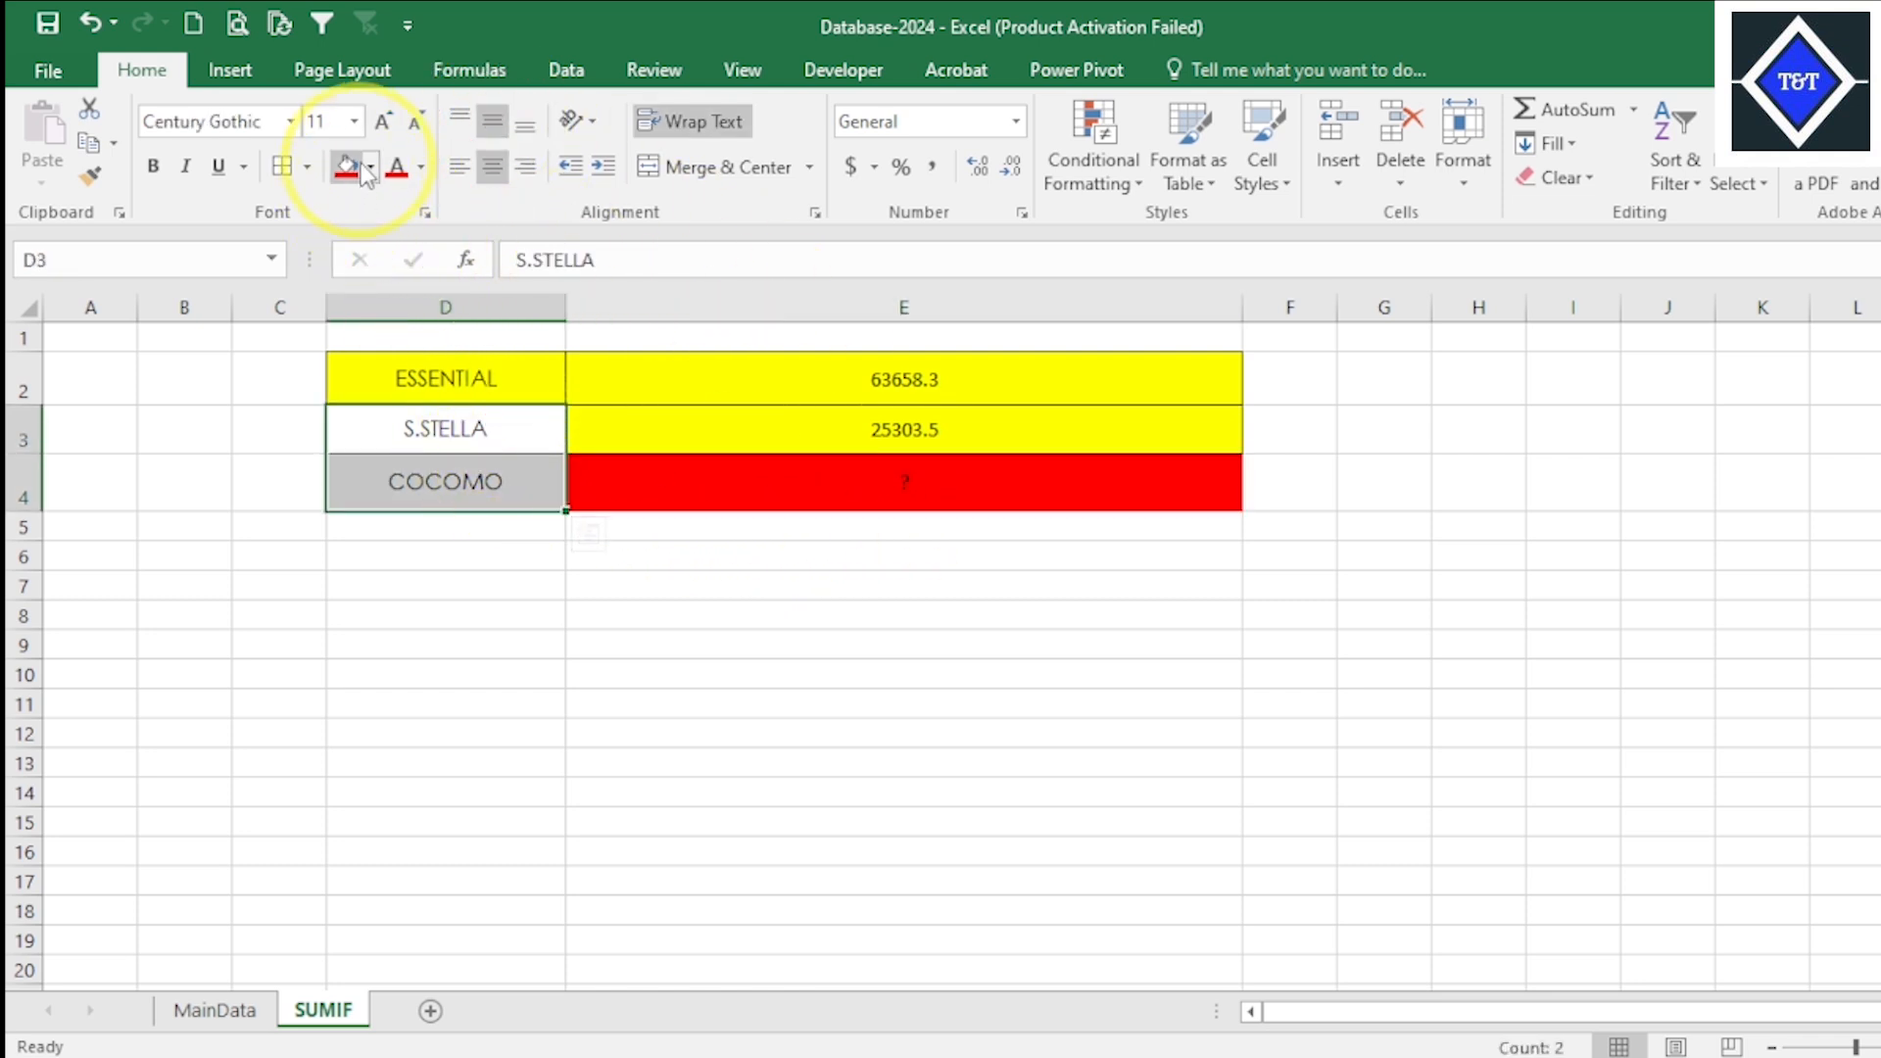
left_click(369, 166)
left_click(413, 396)
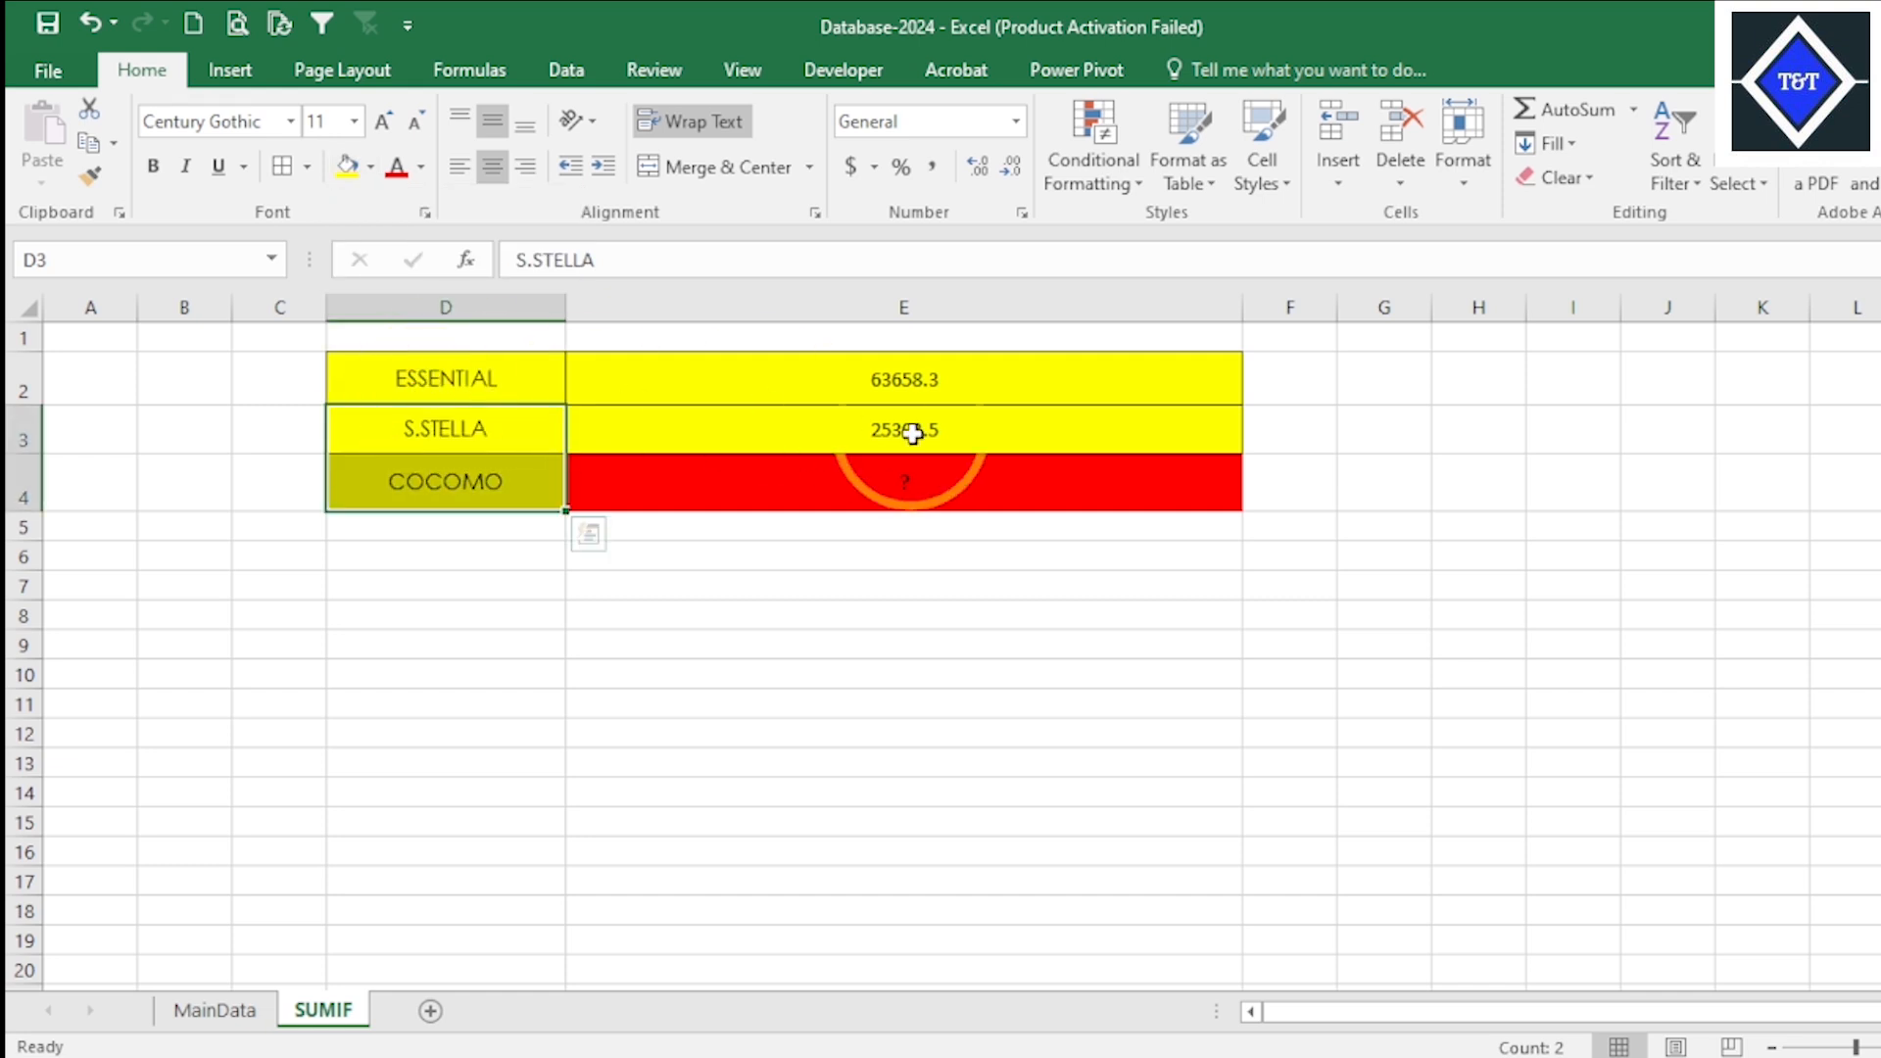
- Review the completed buyer table, checking the E4 placeholder and the summary figures for E2:E4
left_click(1190, 477)
left_click(1350, 502)
left_click(911, 461)
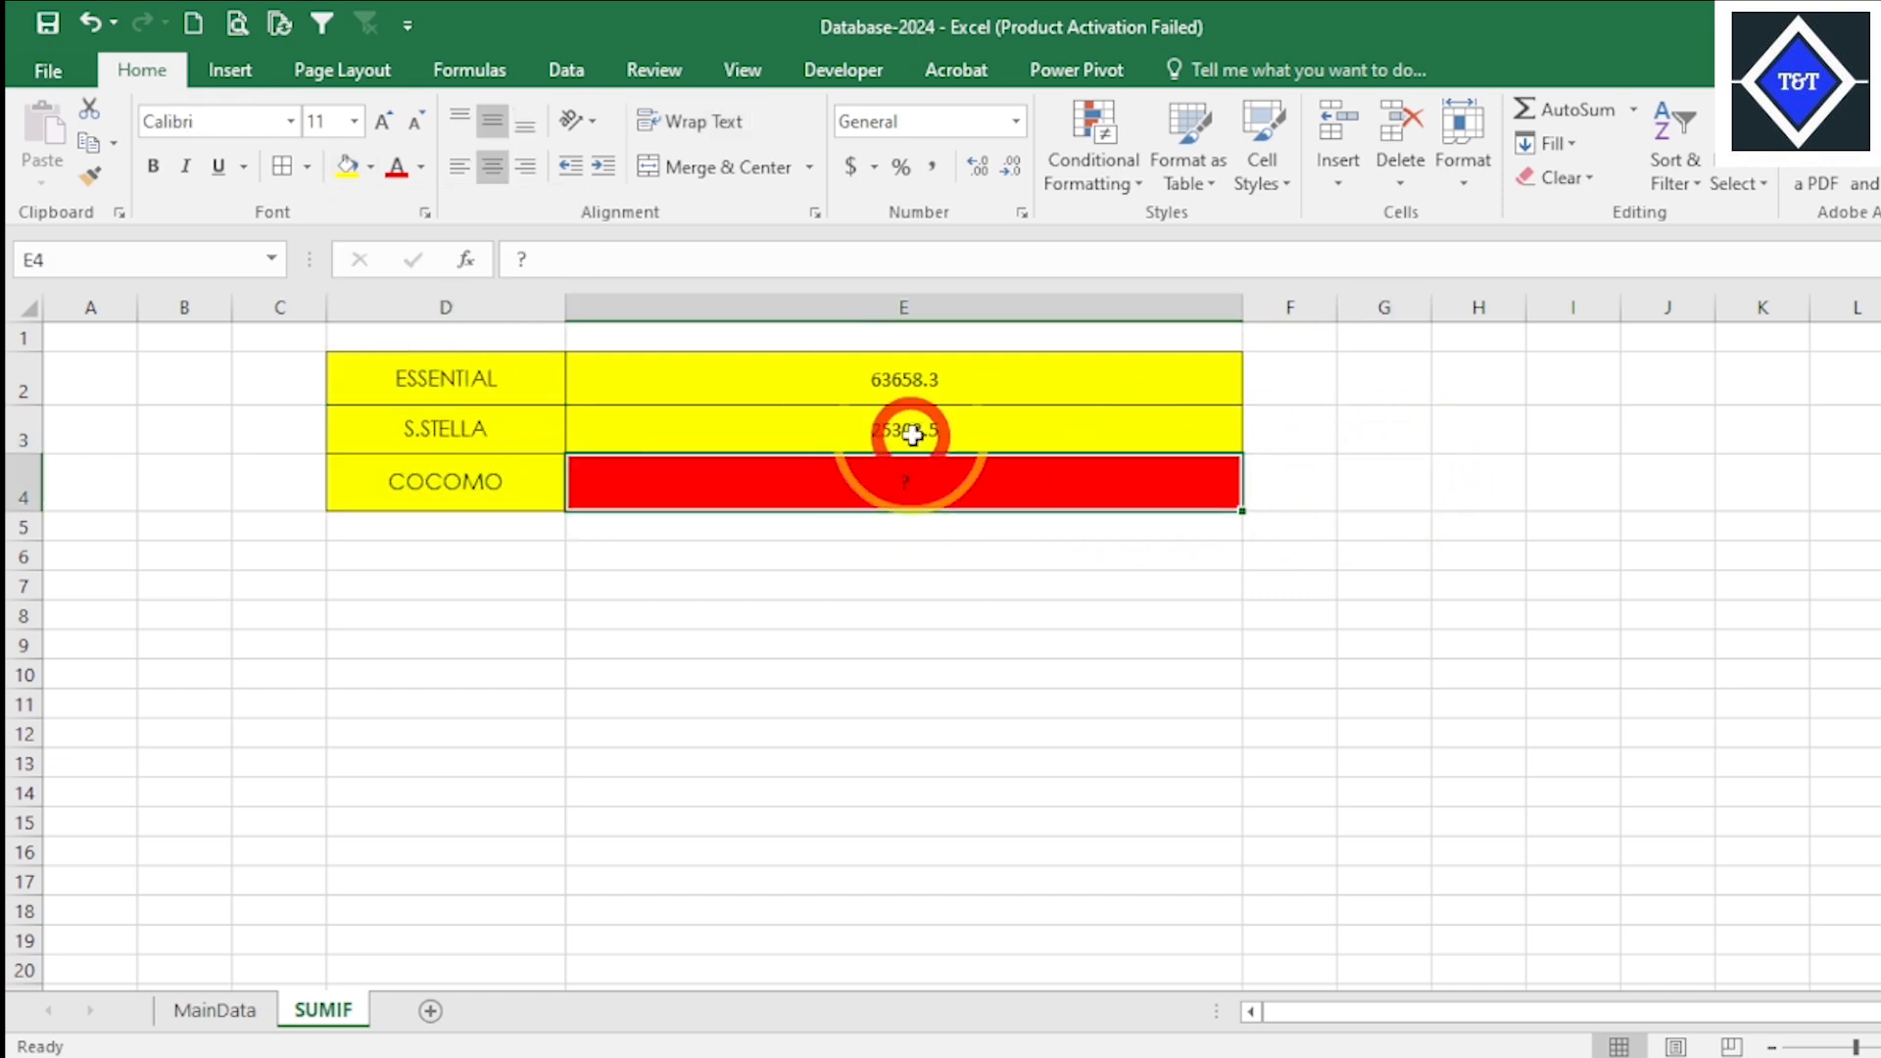
left_click_drag(936, 392, 956, 460)
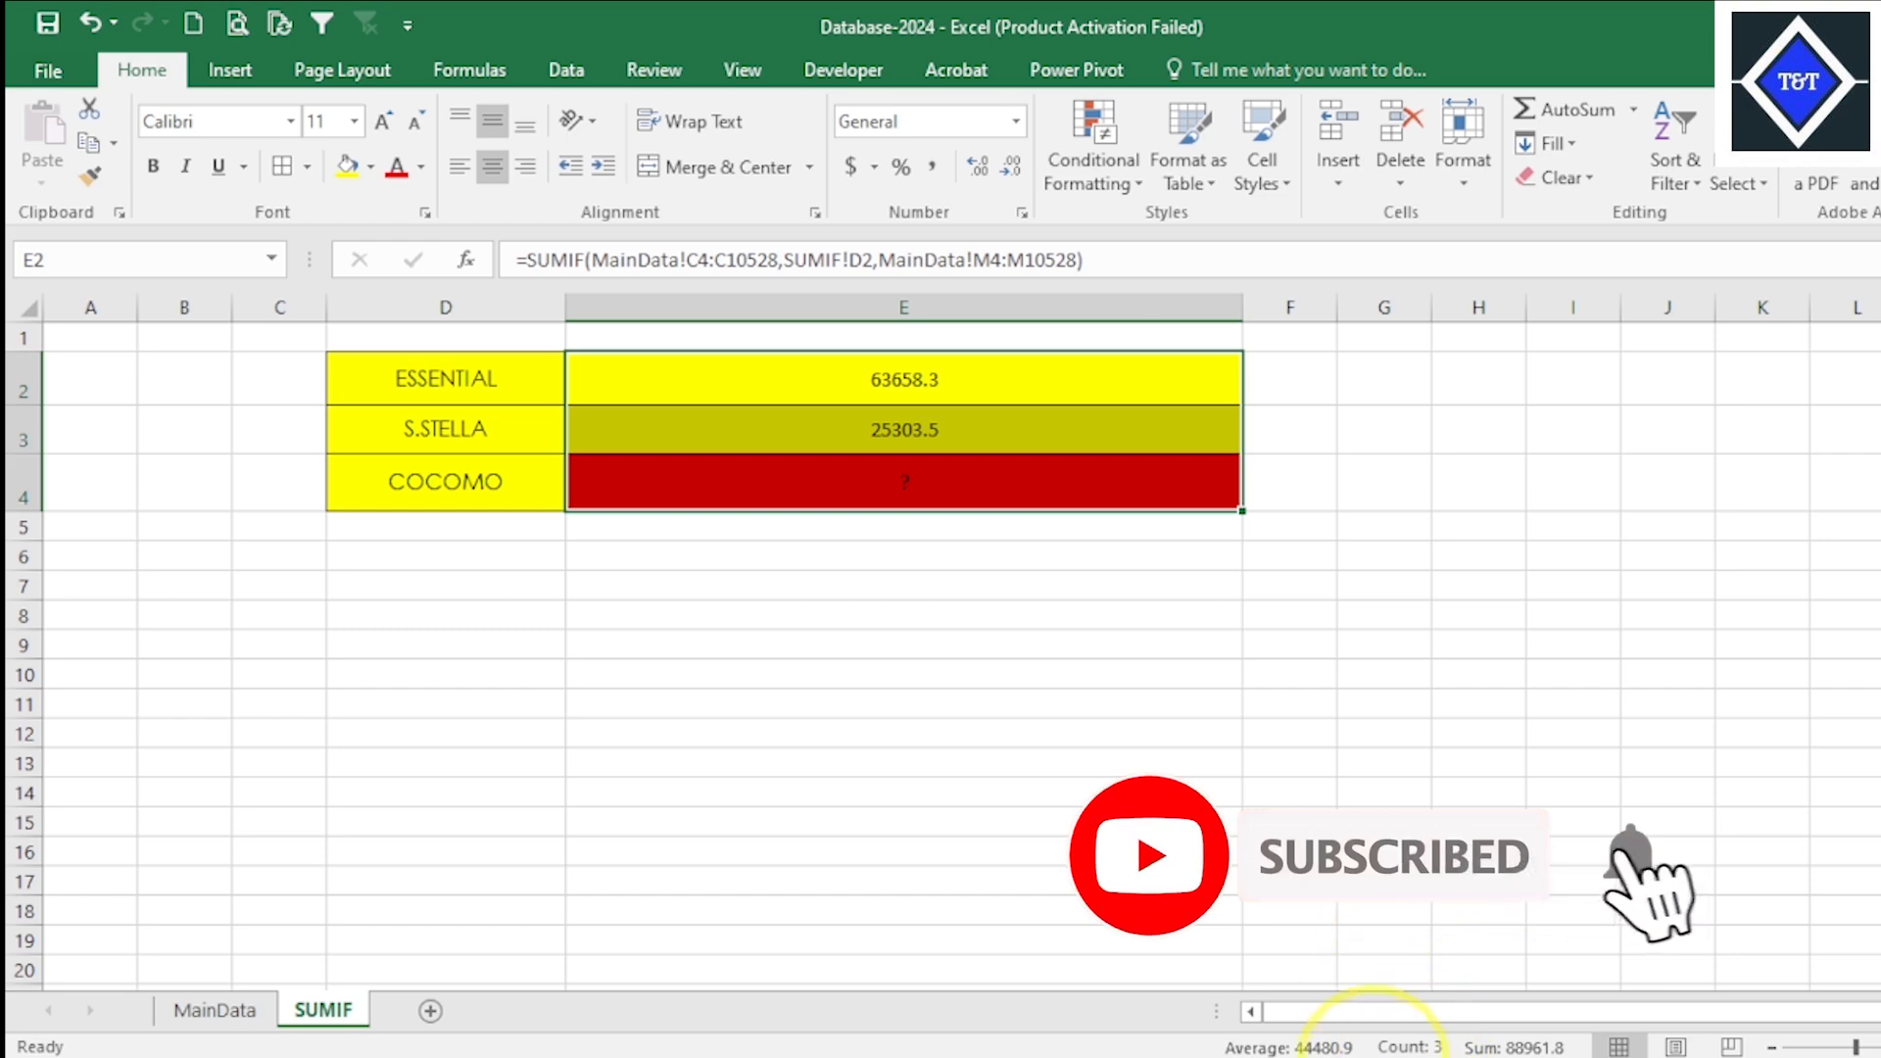
left_click(1313, 713)
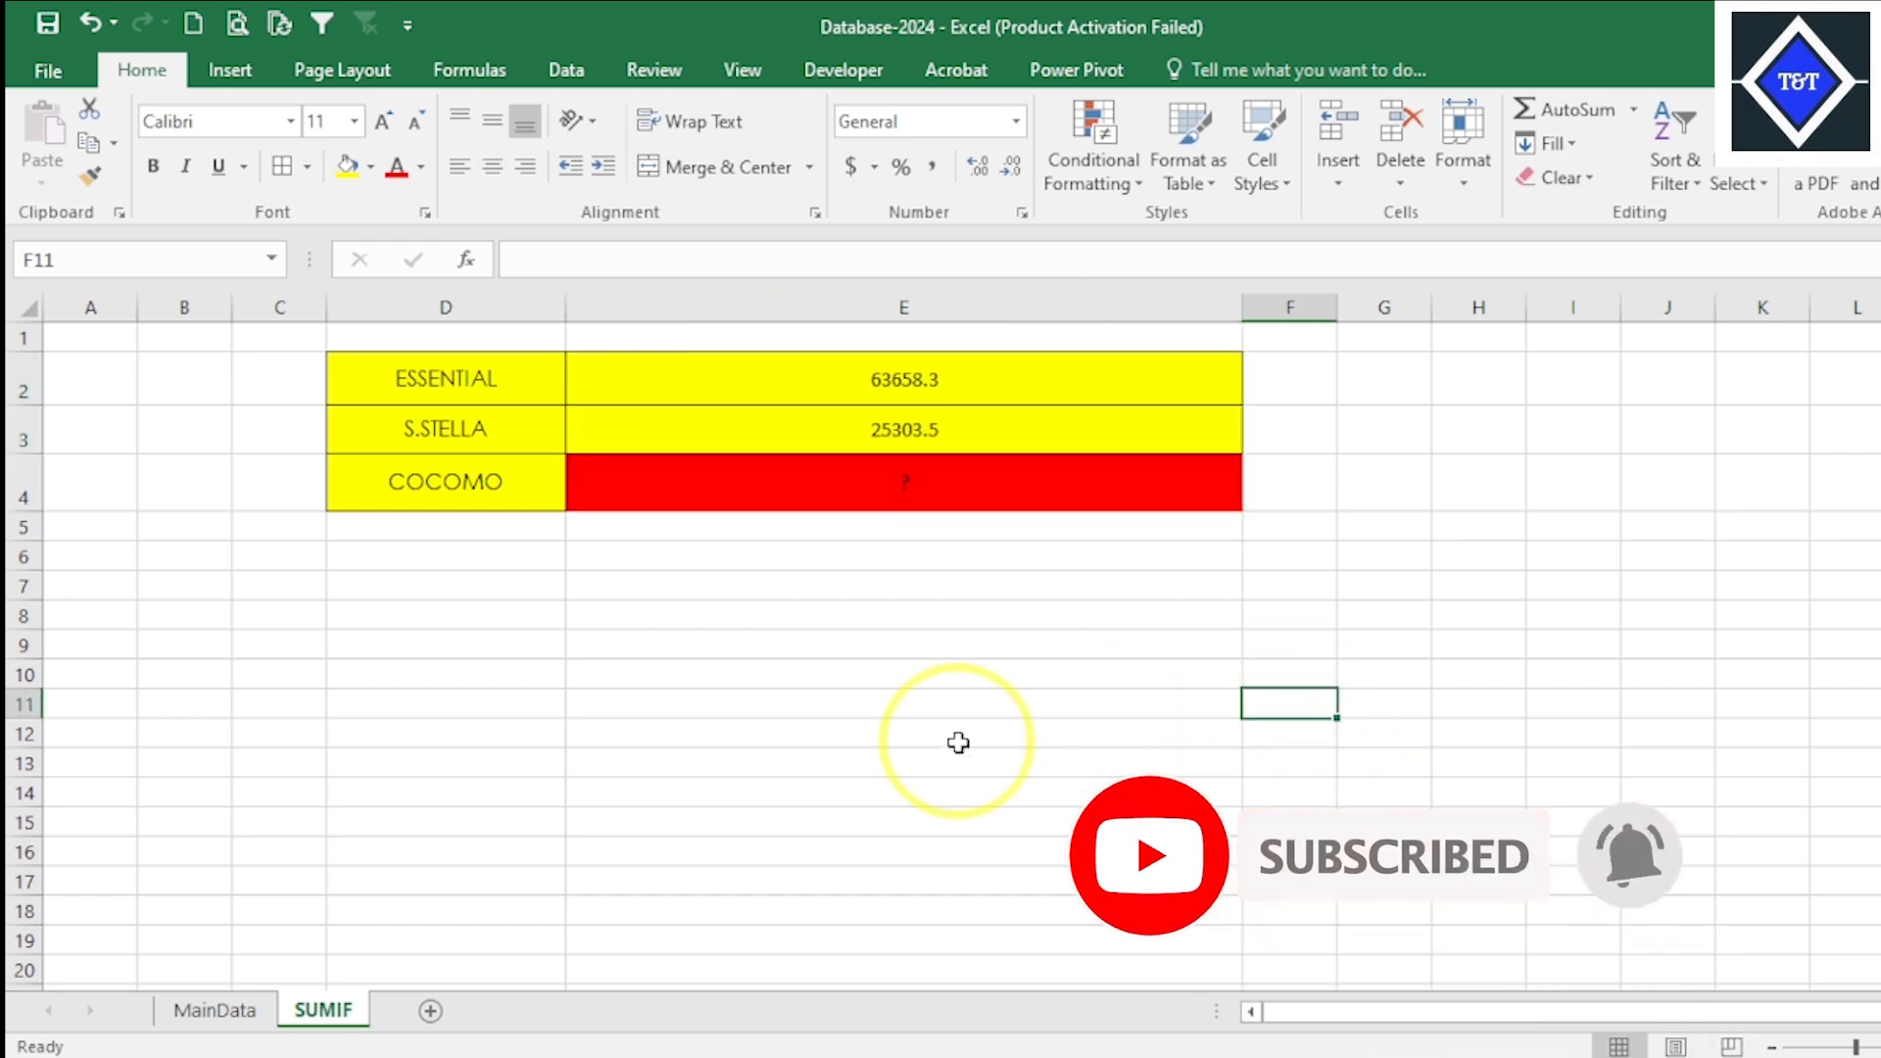
left_click(957, 736)
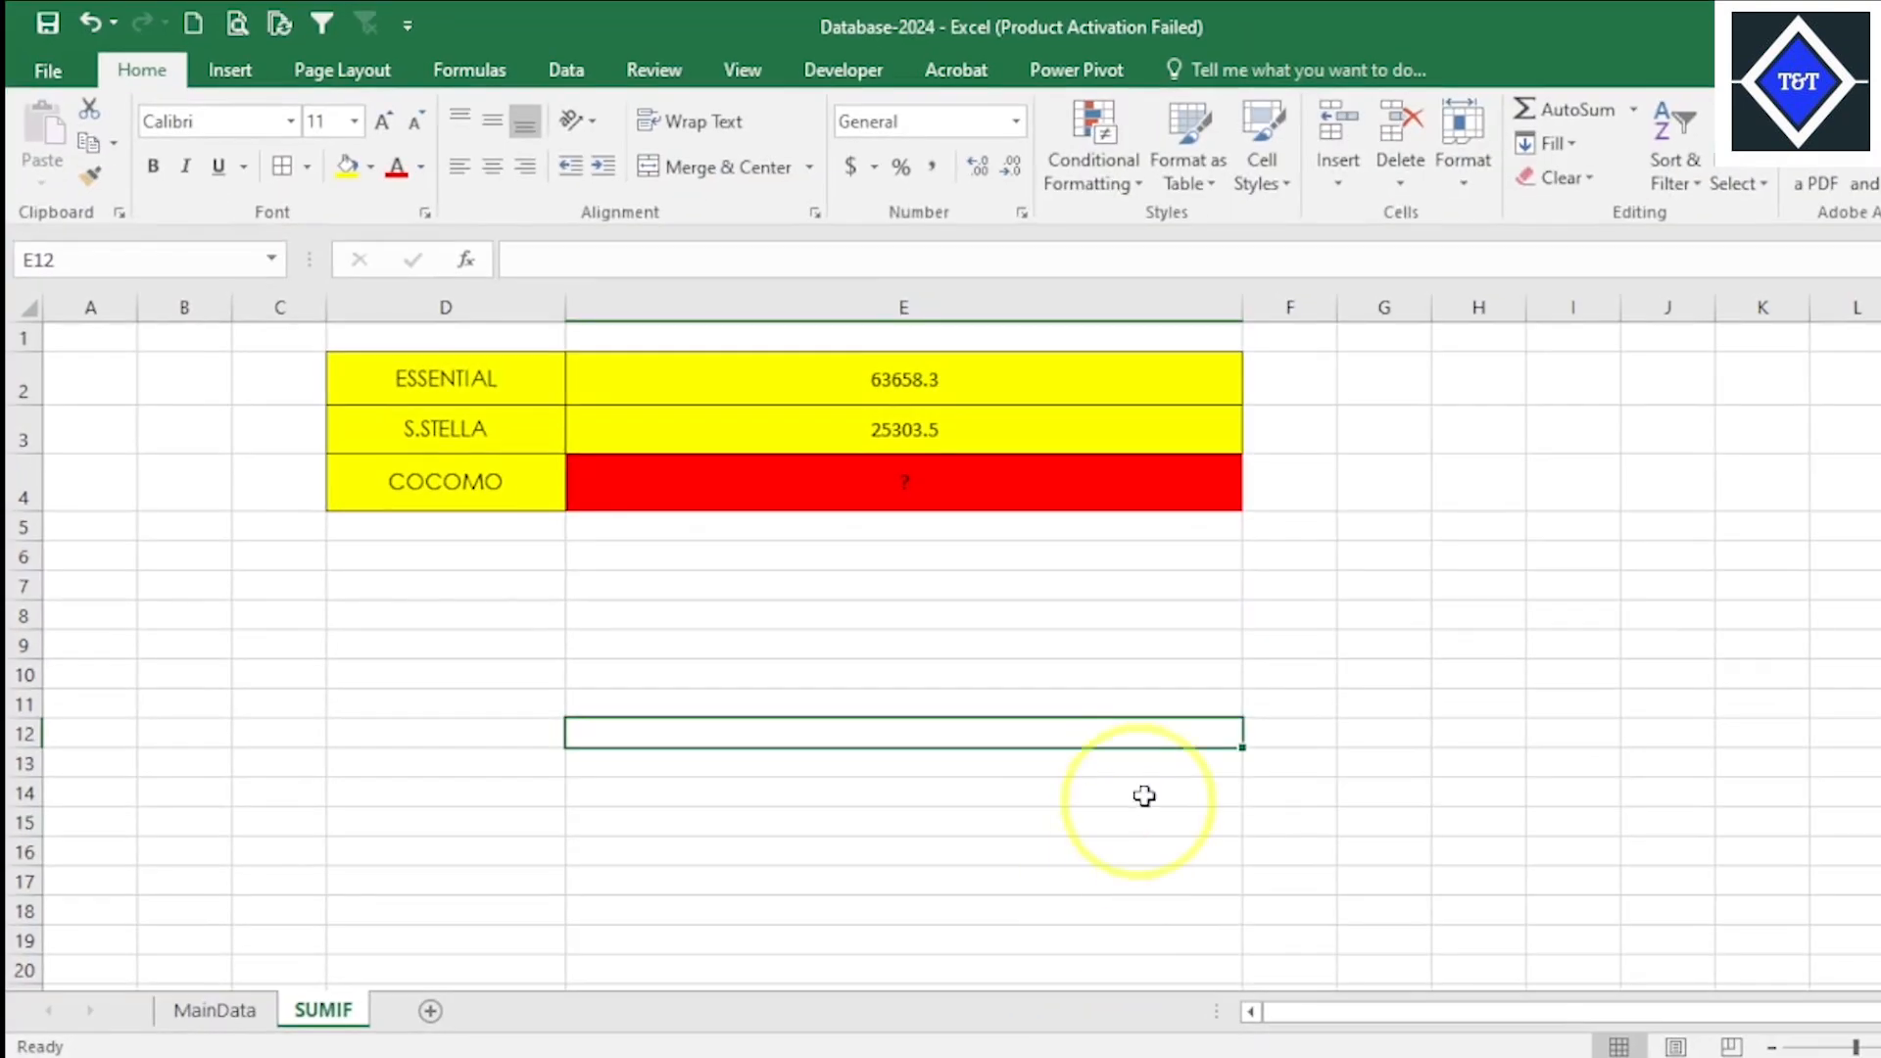
left_click(1237, 702)
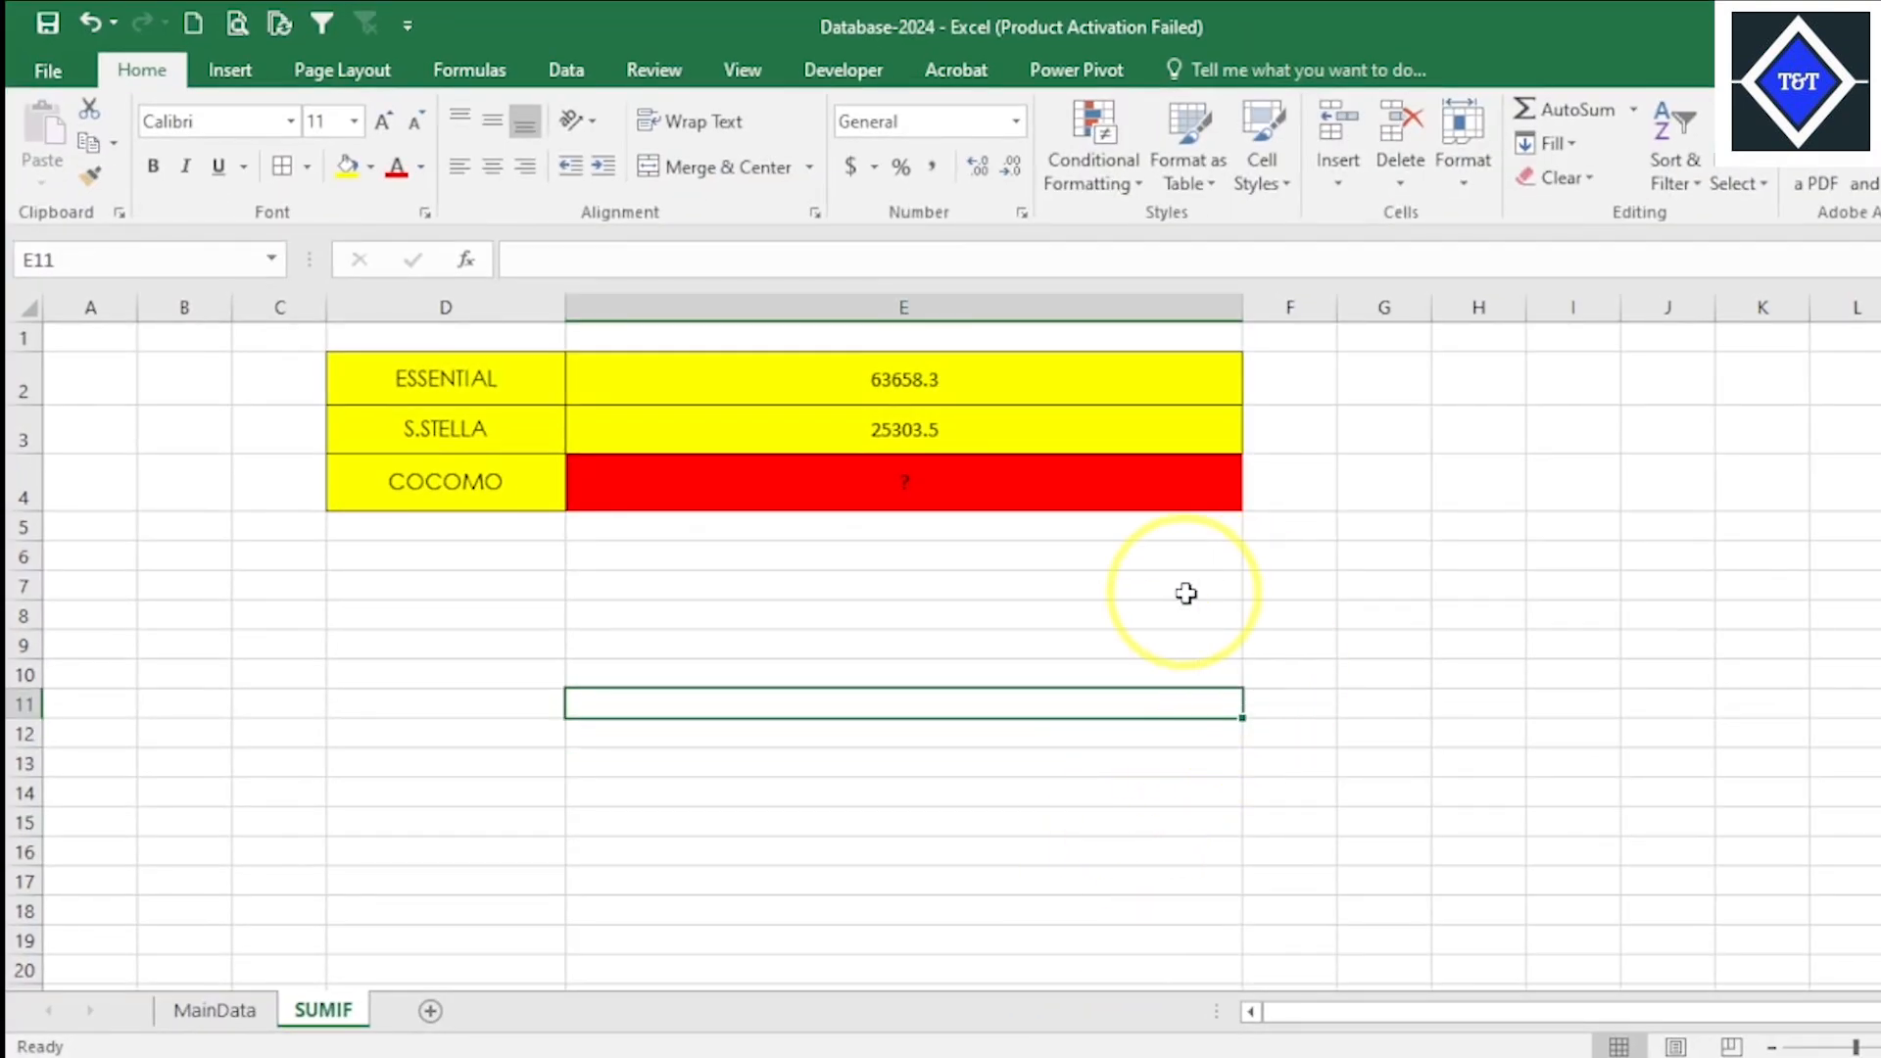